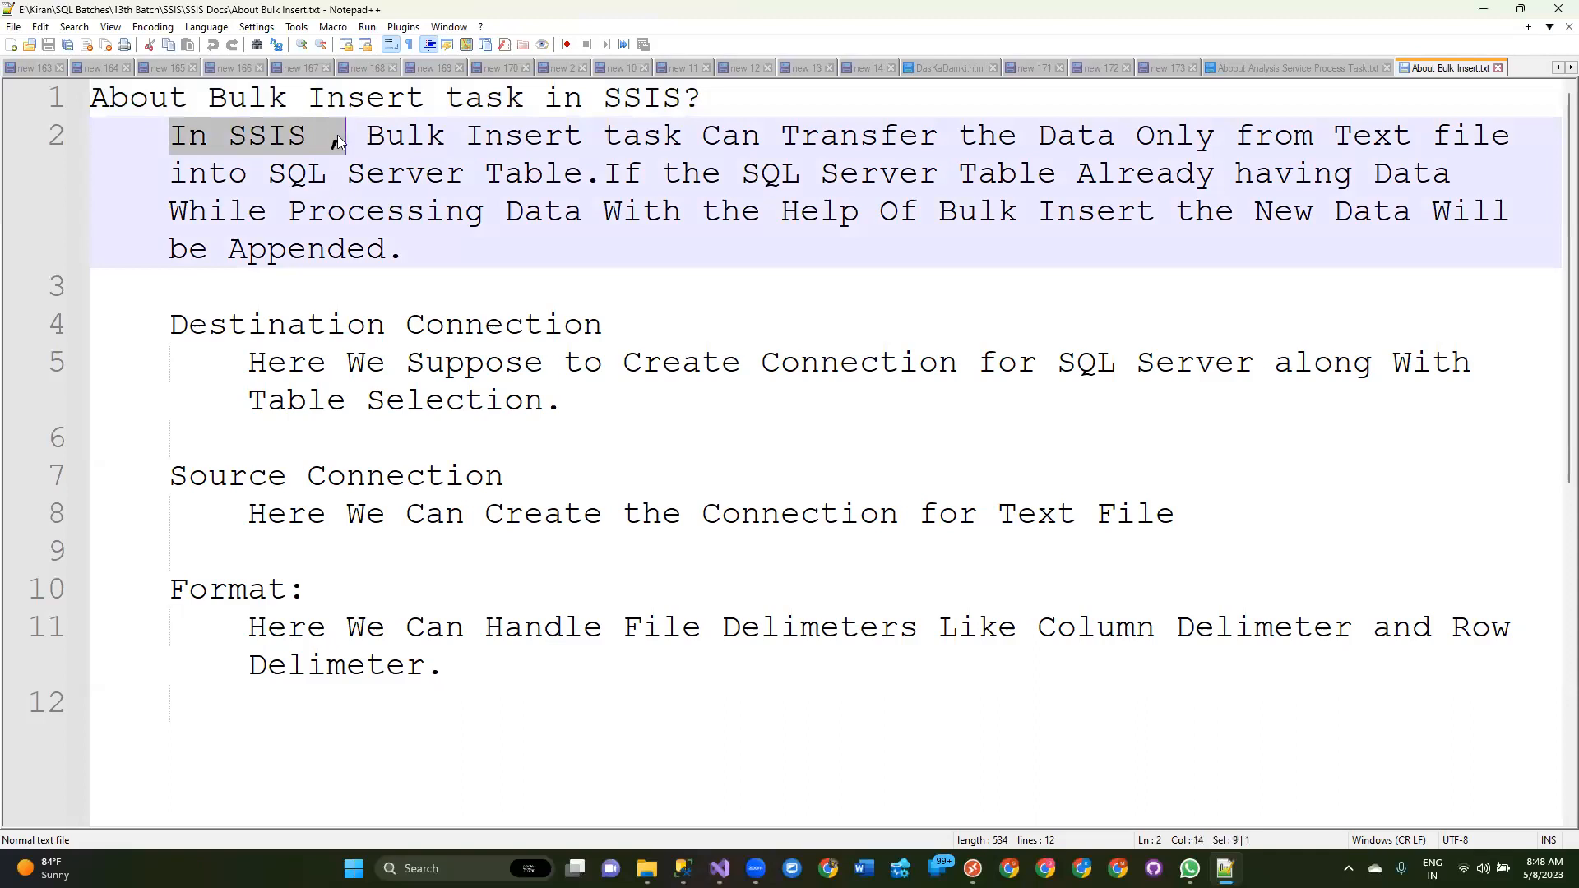
Read through the Bulk Insert task notes, highlighting the description and the destination, source and format sections.
left_click(759, 136)
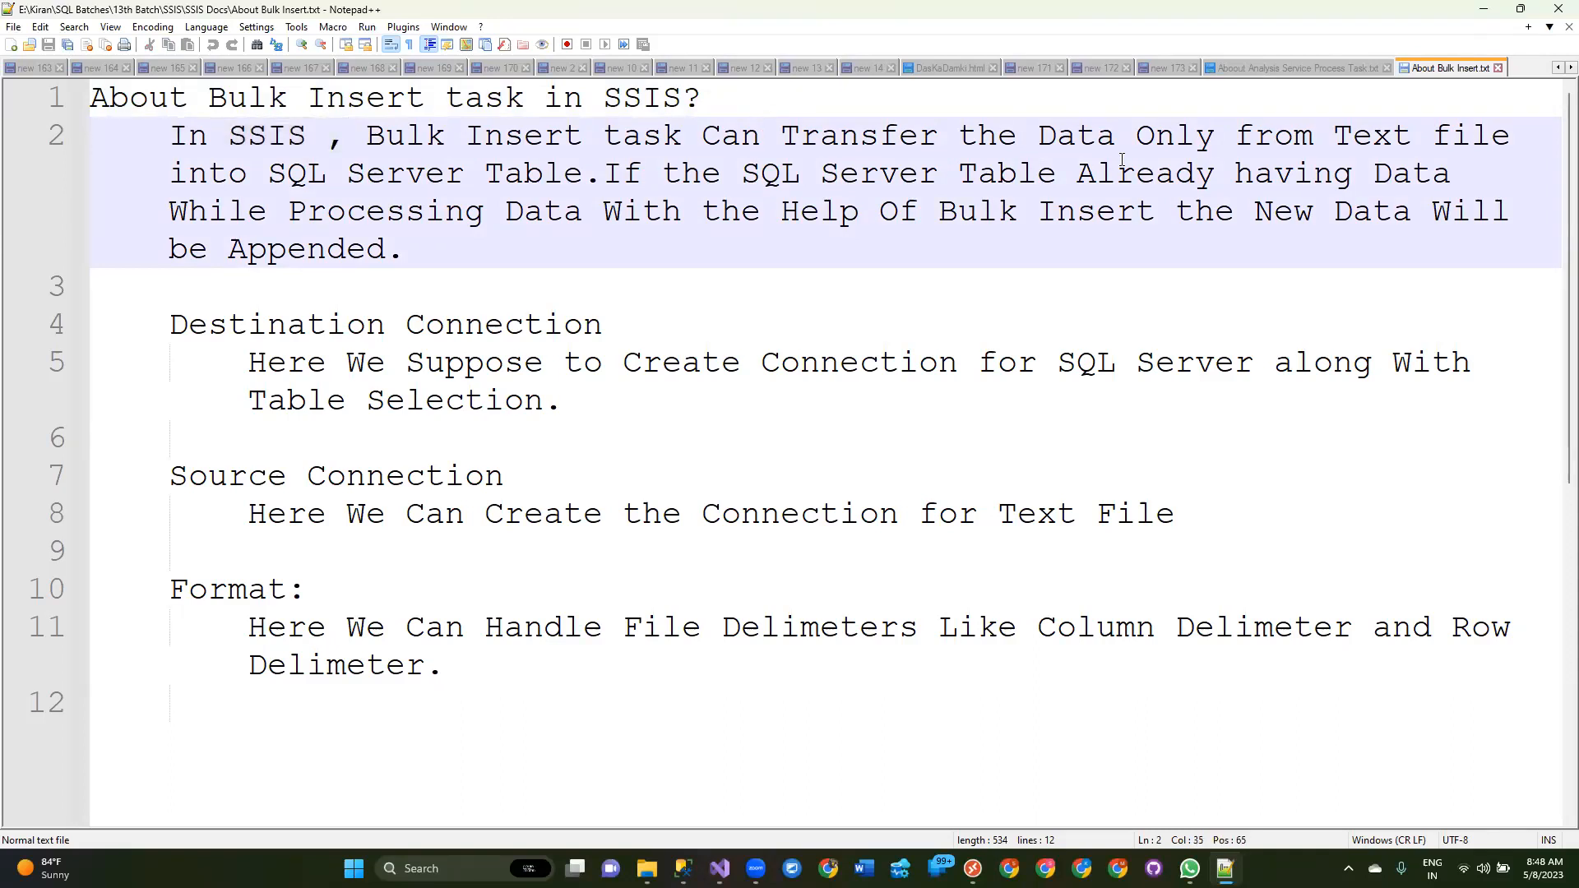
left_click(1129, 125, "shift")
left_click(1352, 138, "shift")
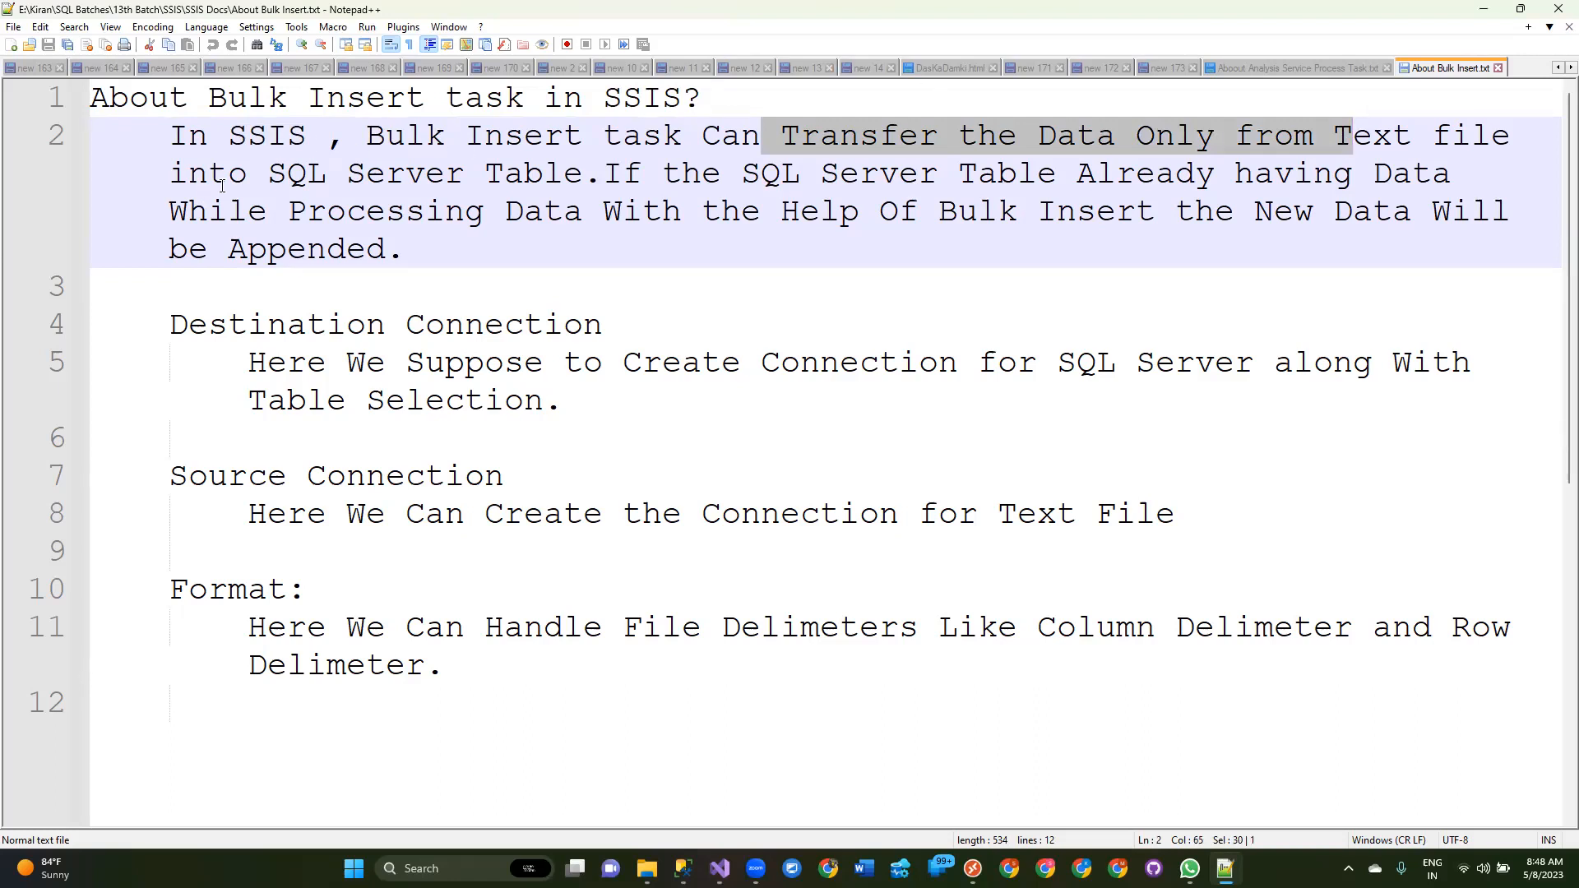
left_click(267, 174, "shift")
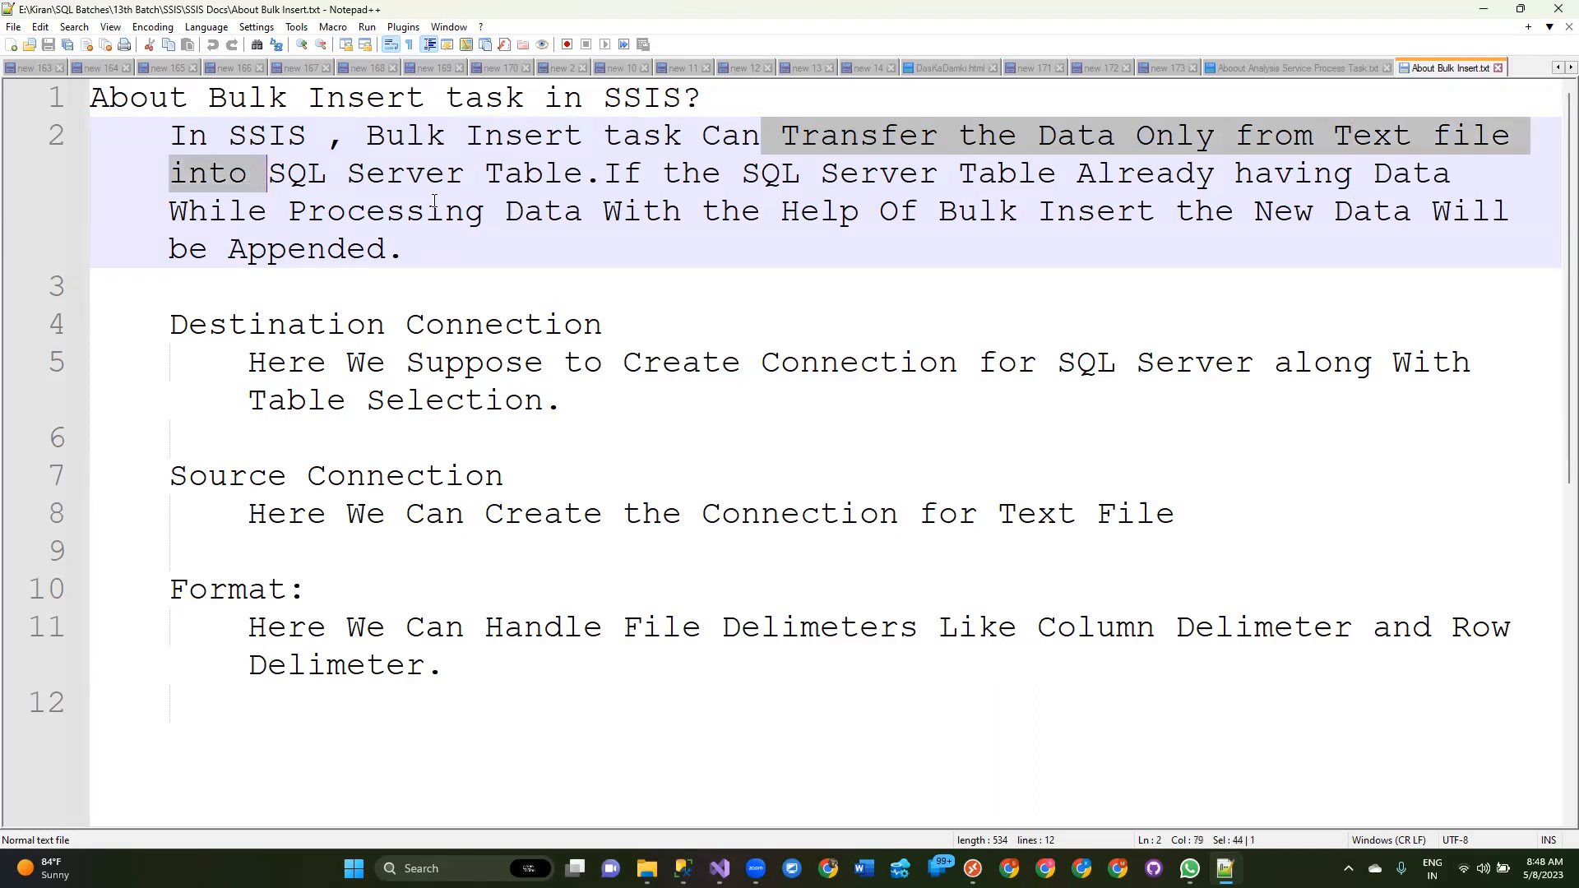
left_click(587, 175, "shift")
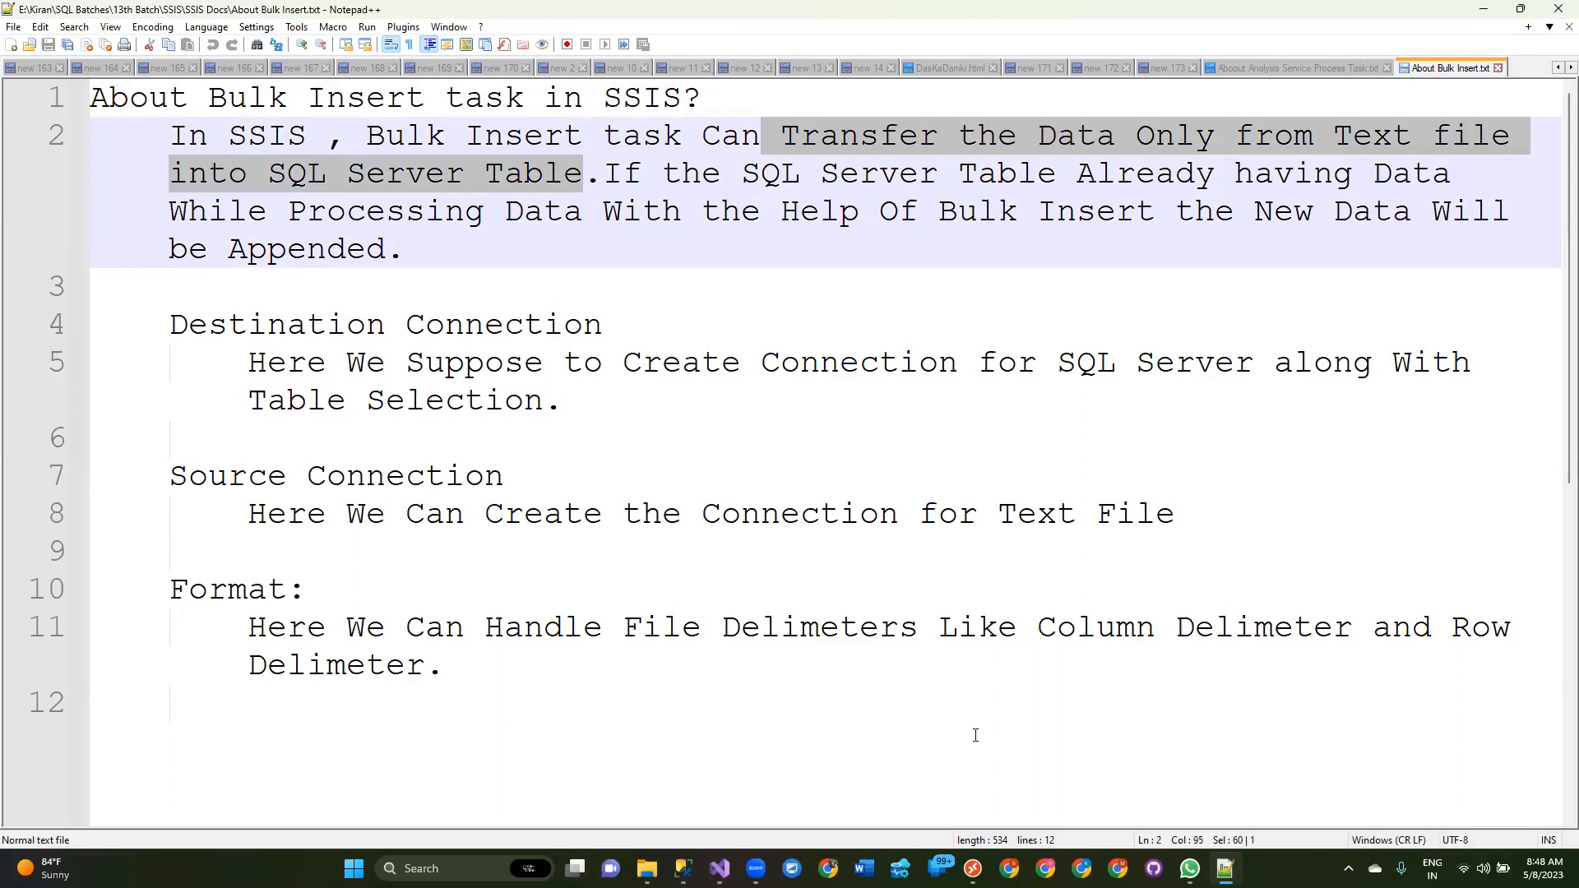
double_click(1271, 138)
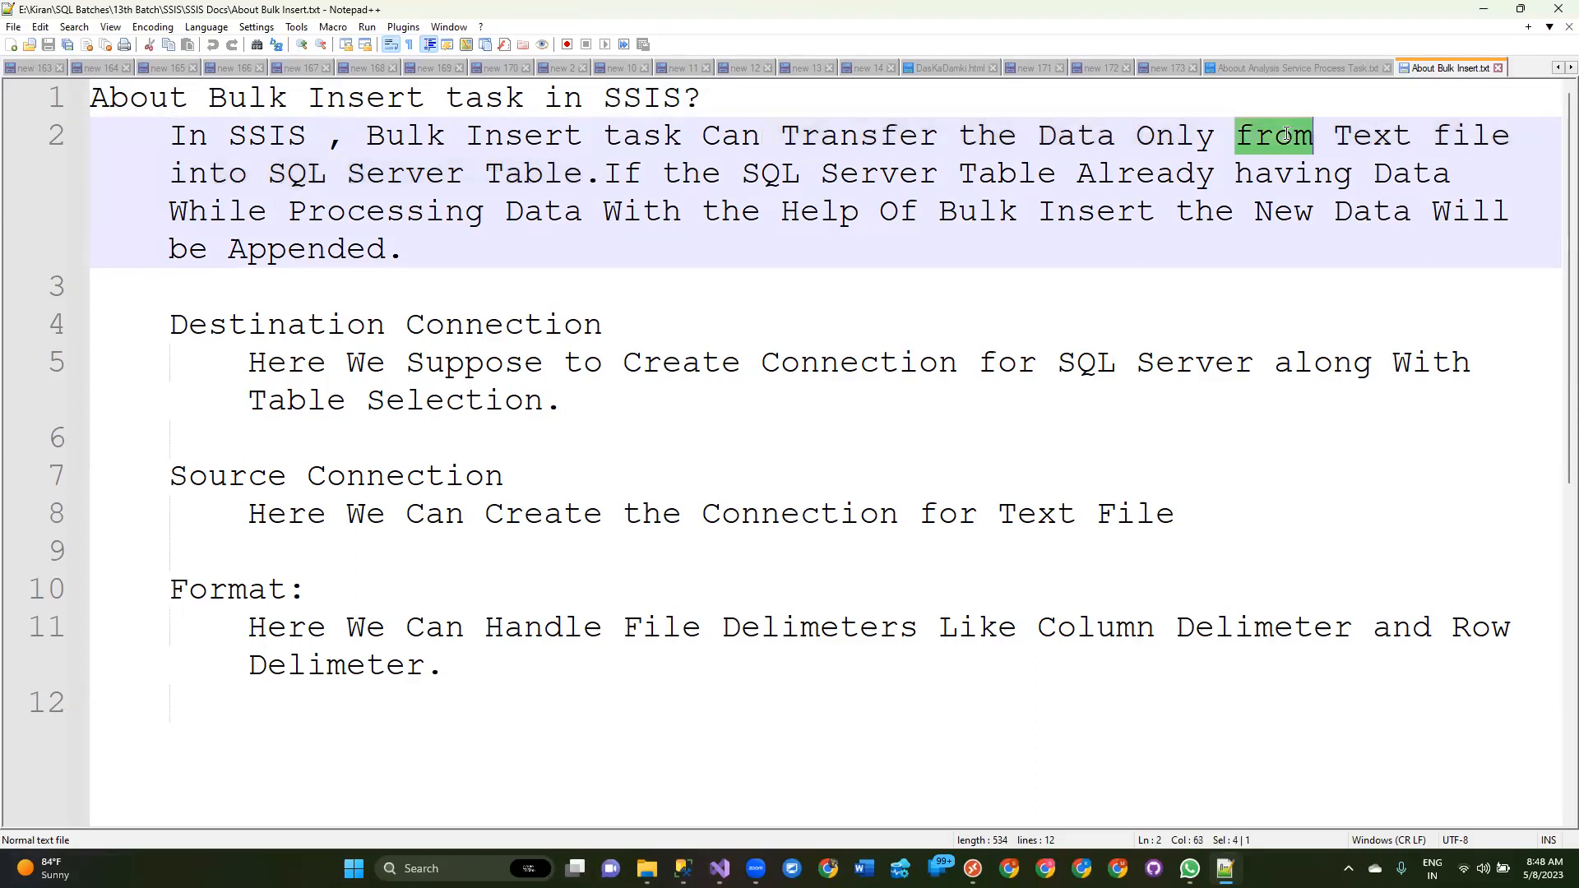
left_click(1339, 136)
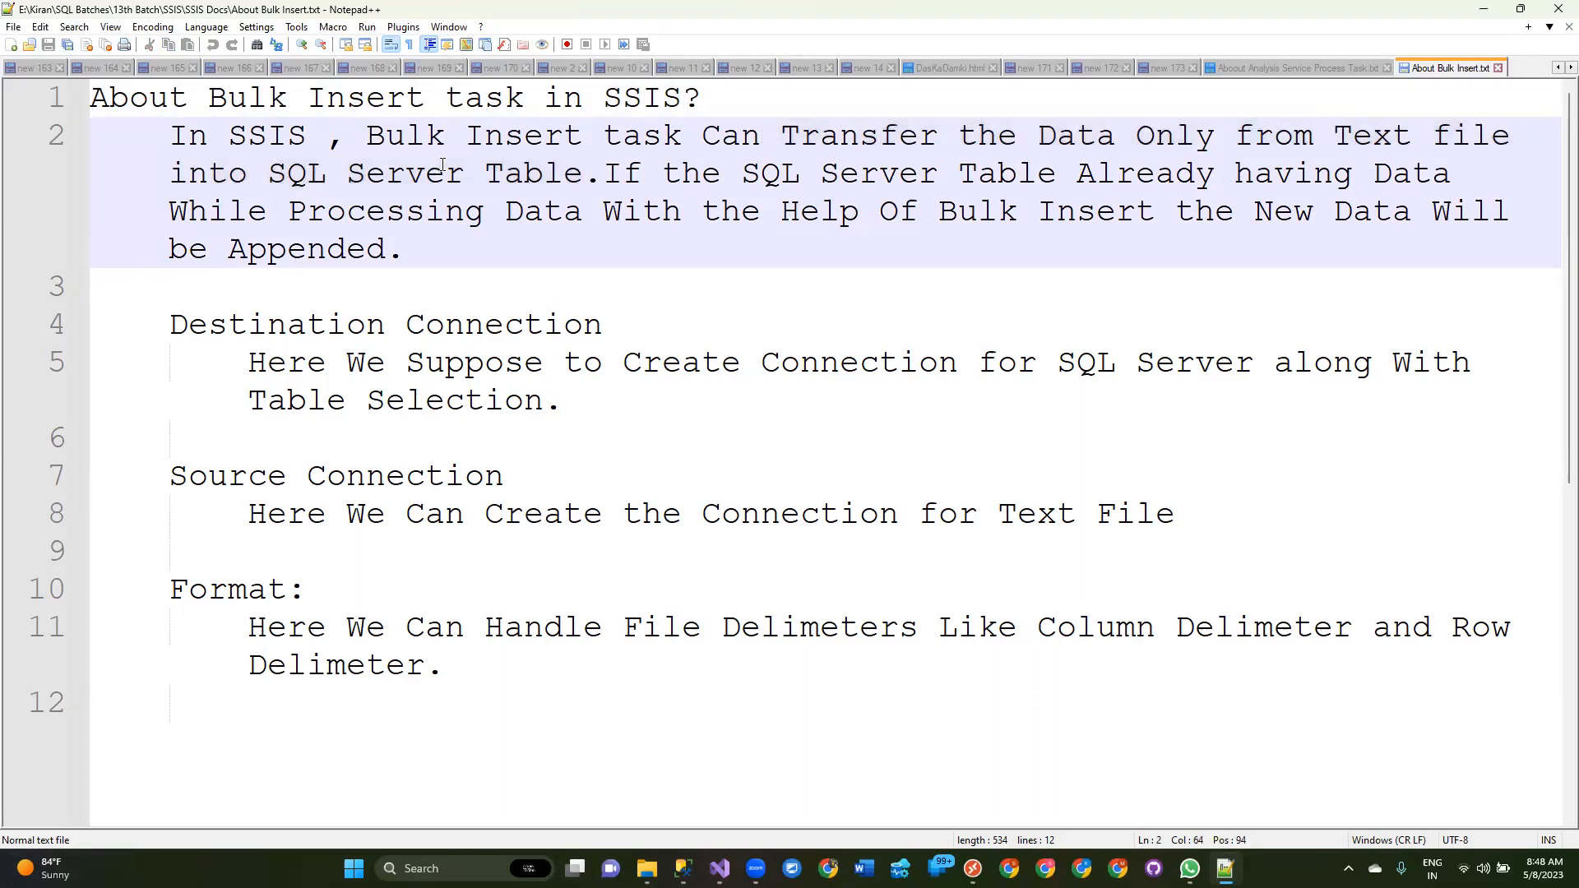
left_click(268, 176)
left_click(588, 173, "shift")
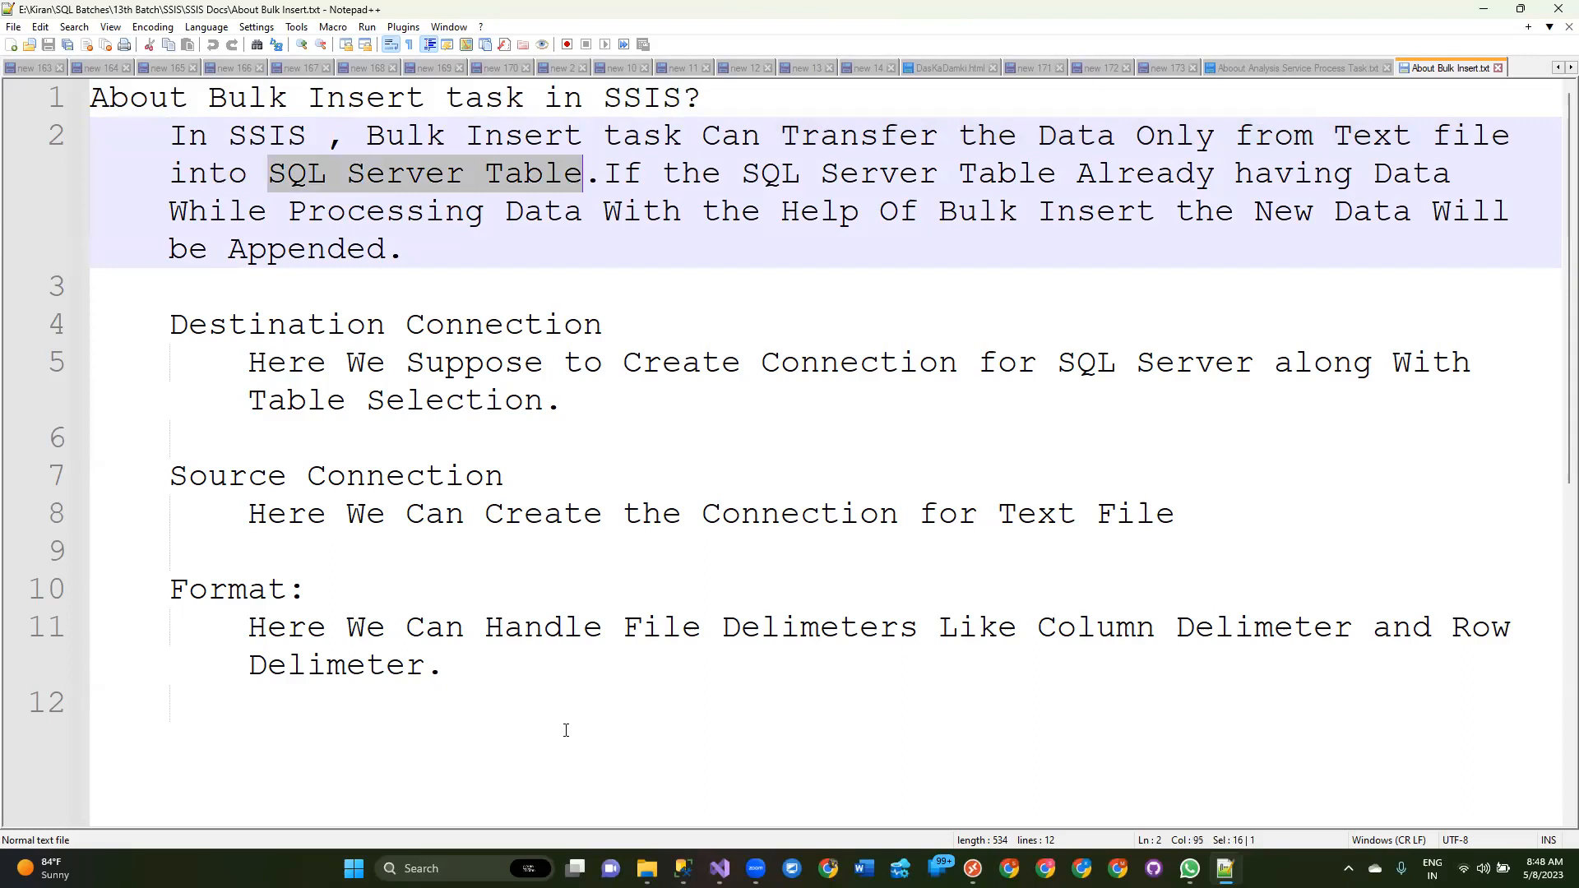
left_click(1095, 174)
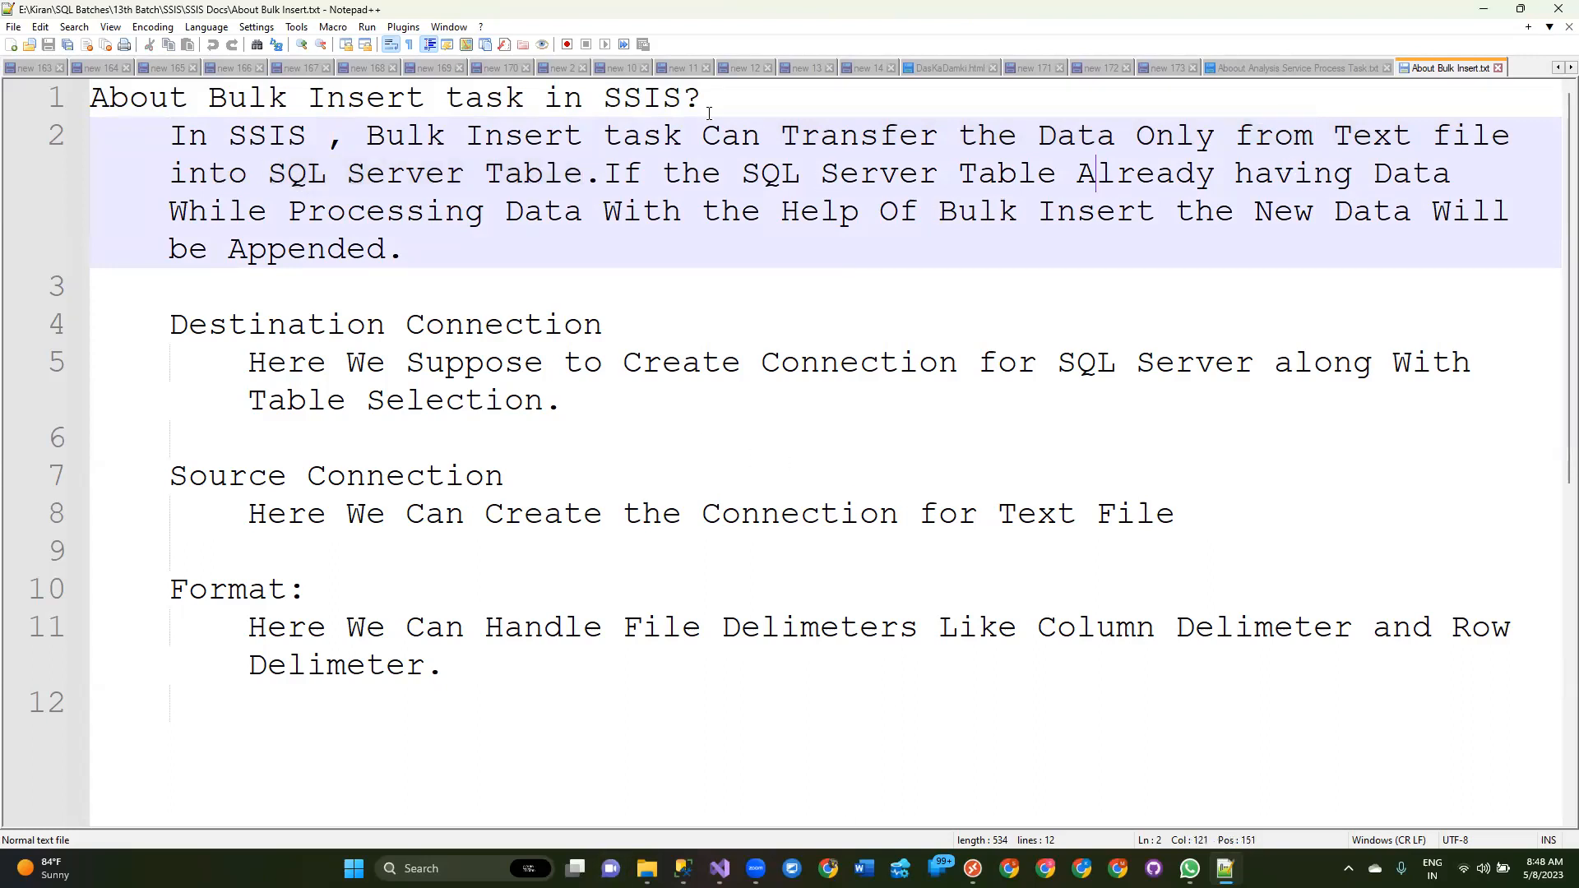
left_click(284, 206)
left_click_drag(430, 250, 170, 173)
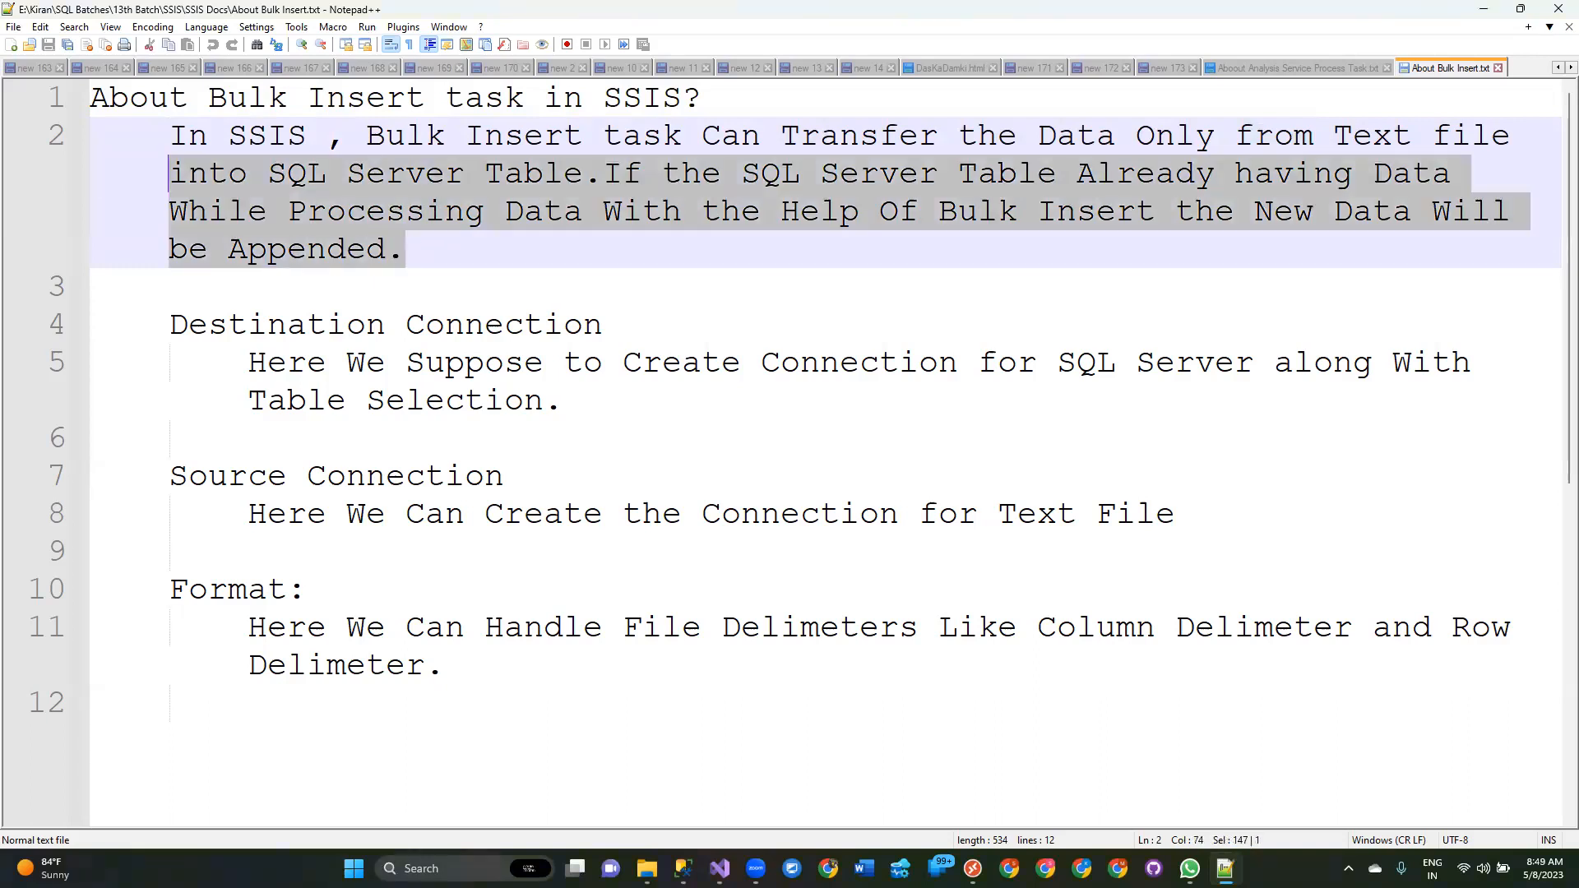
mouse_move(719, 869)
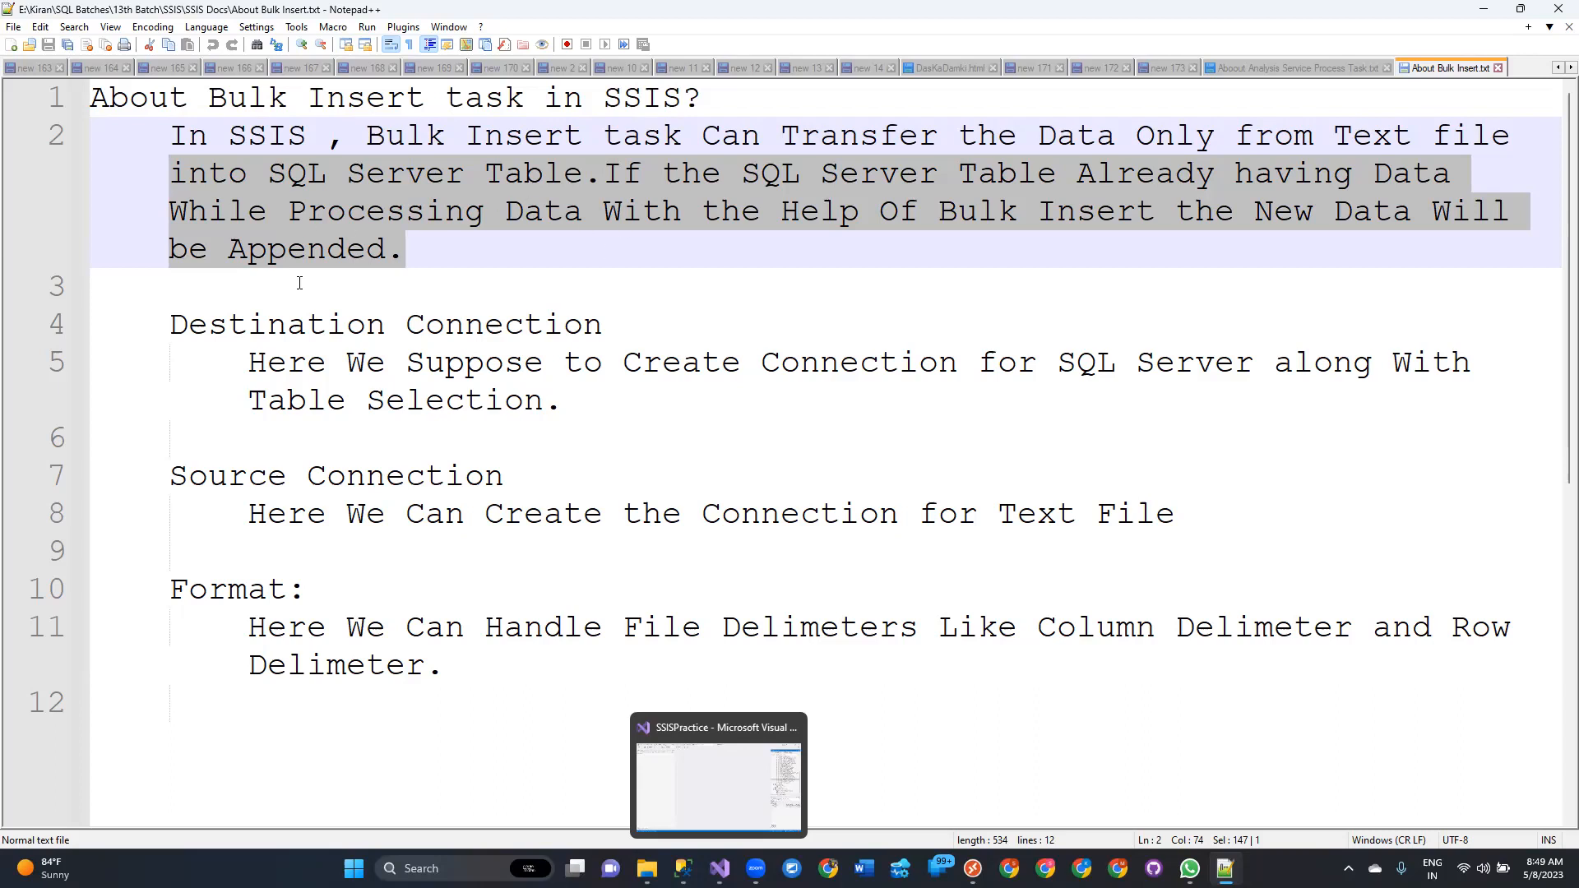
left_click_drag(154, 319, 698, 669)
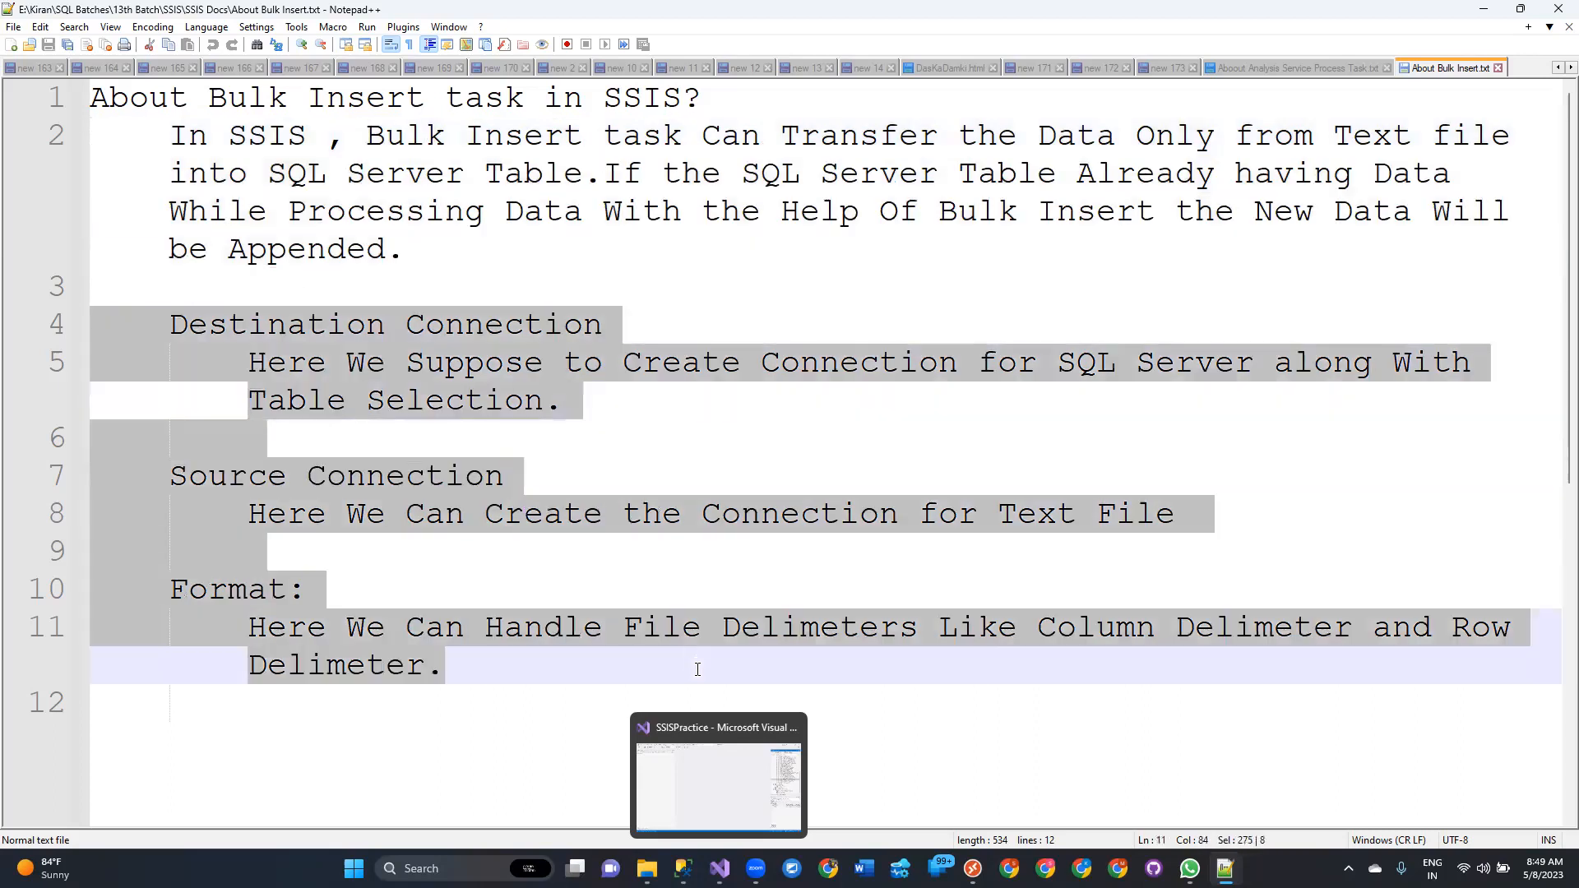
Switch to Visual Studio, save the project, and add a new SSIS package under SSIS Packages.
left_click(716, 777)
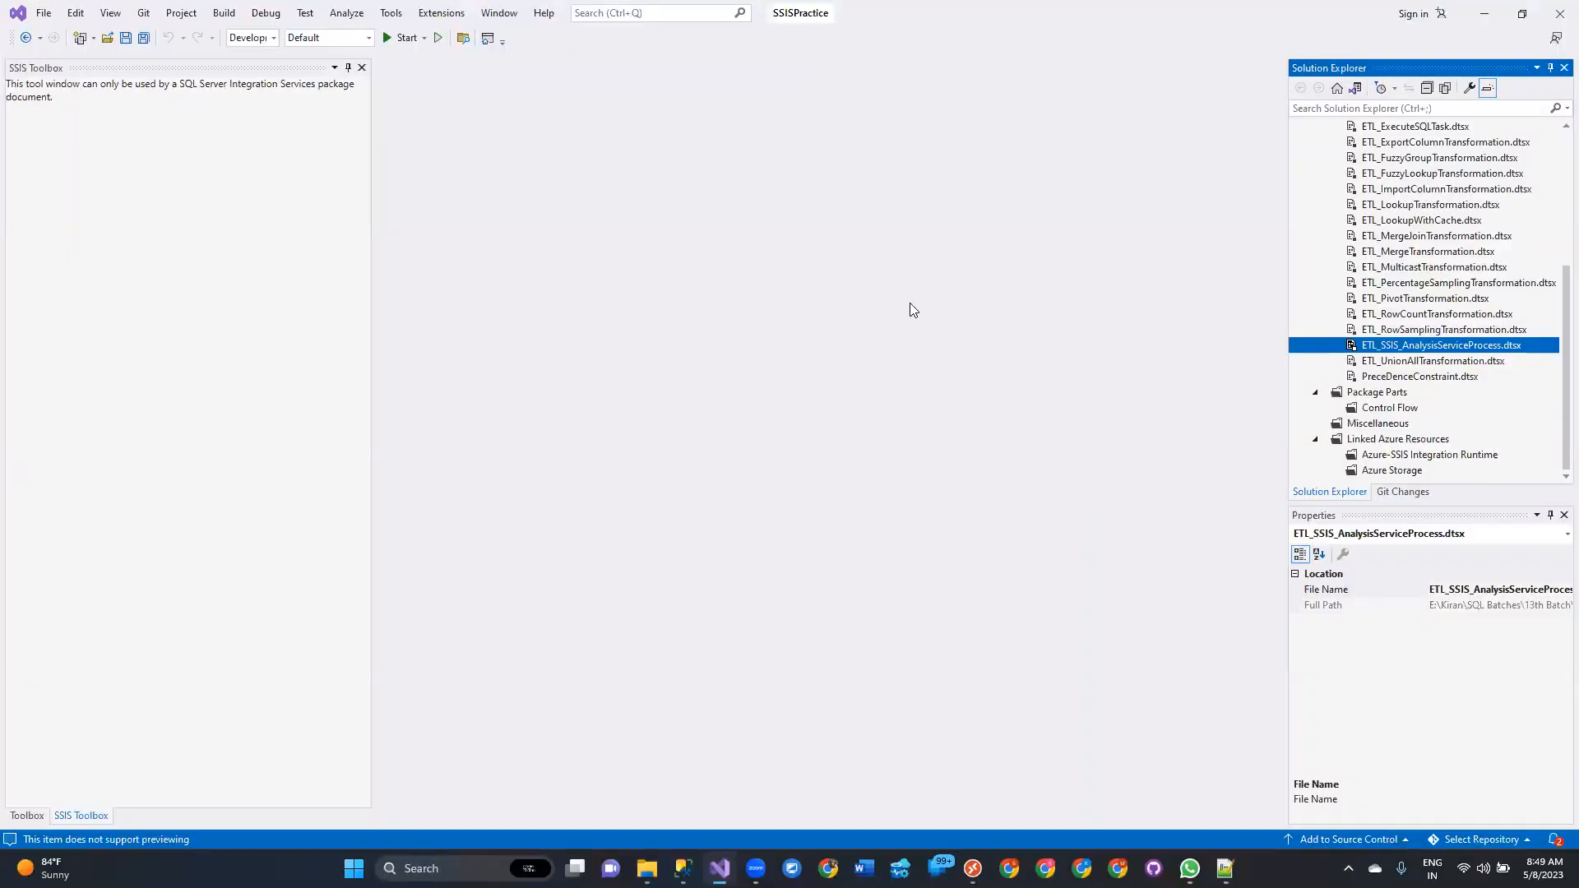
key("ctrl+s")
scroll(1485, 332, "up", 5)
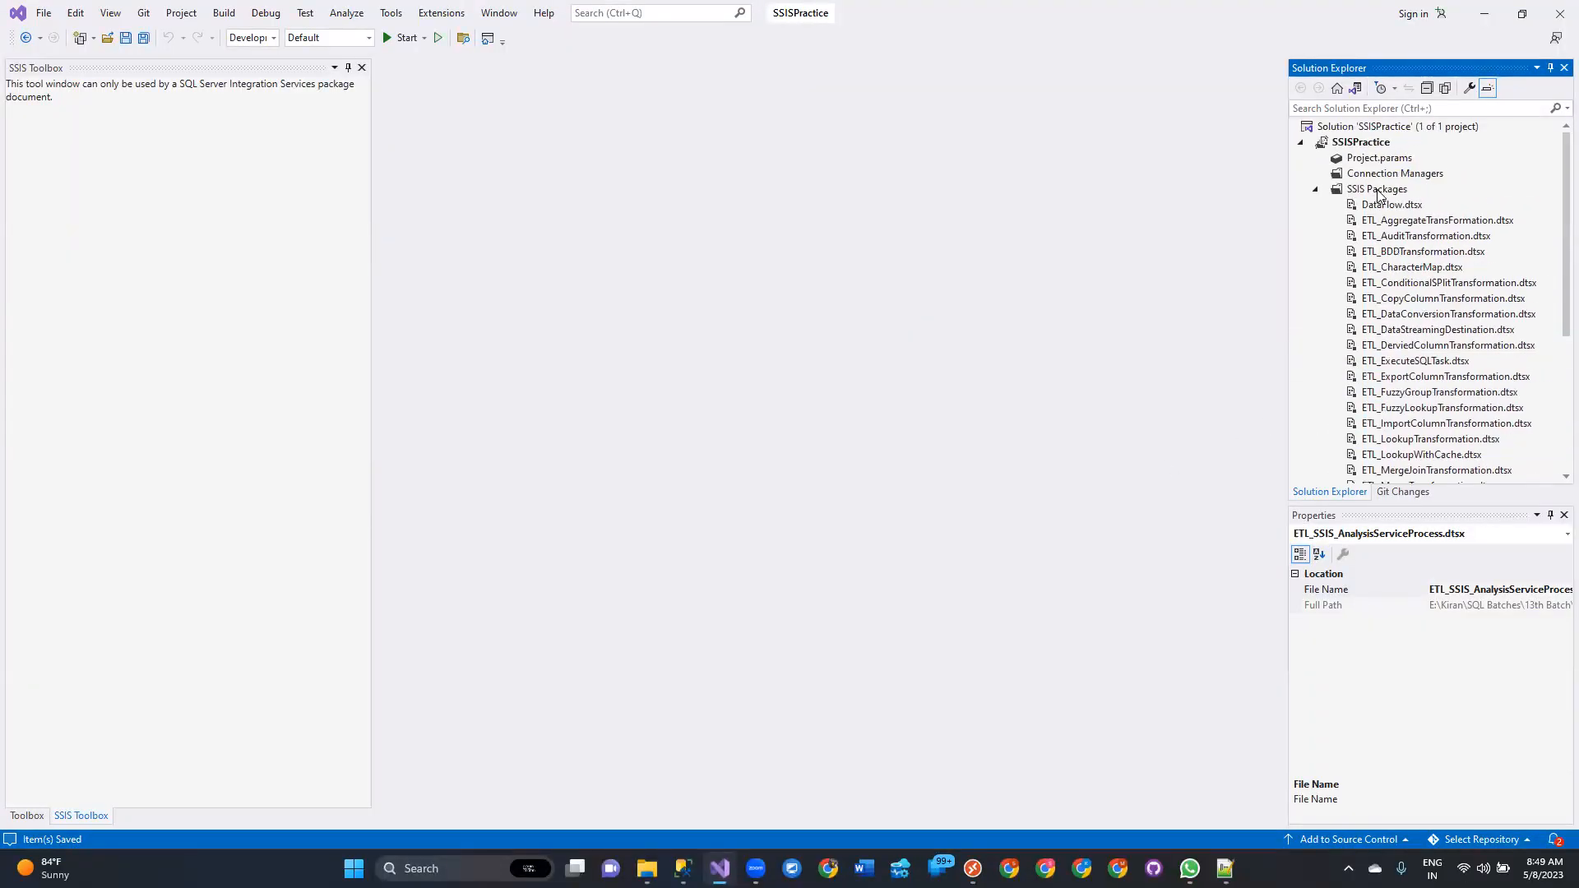
right_click(1377, 194)
left_click(1393, 204)
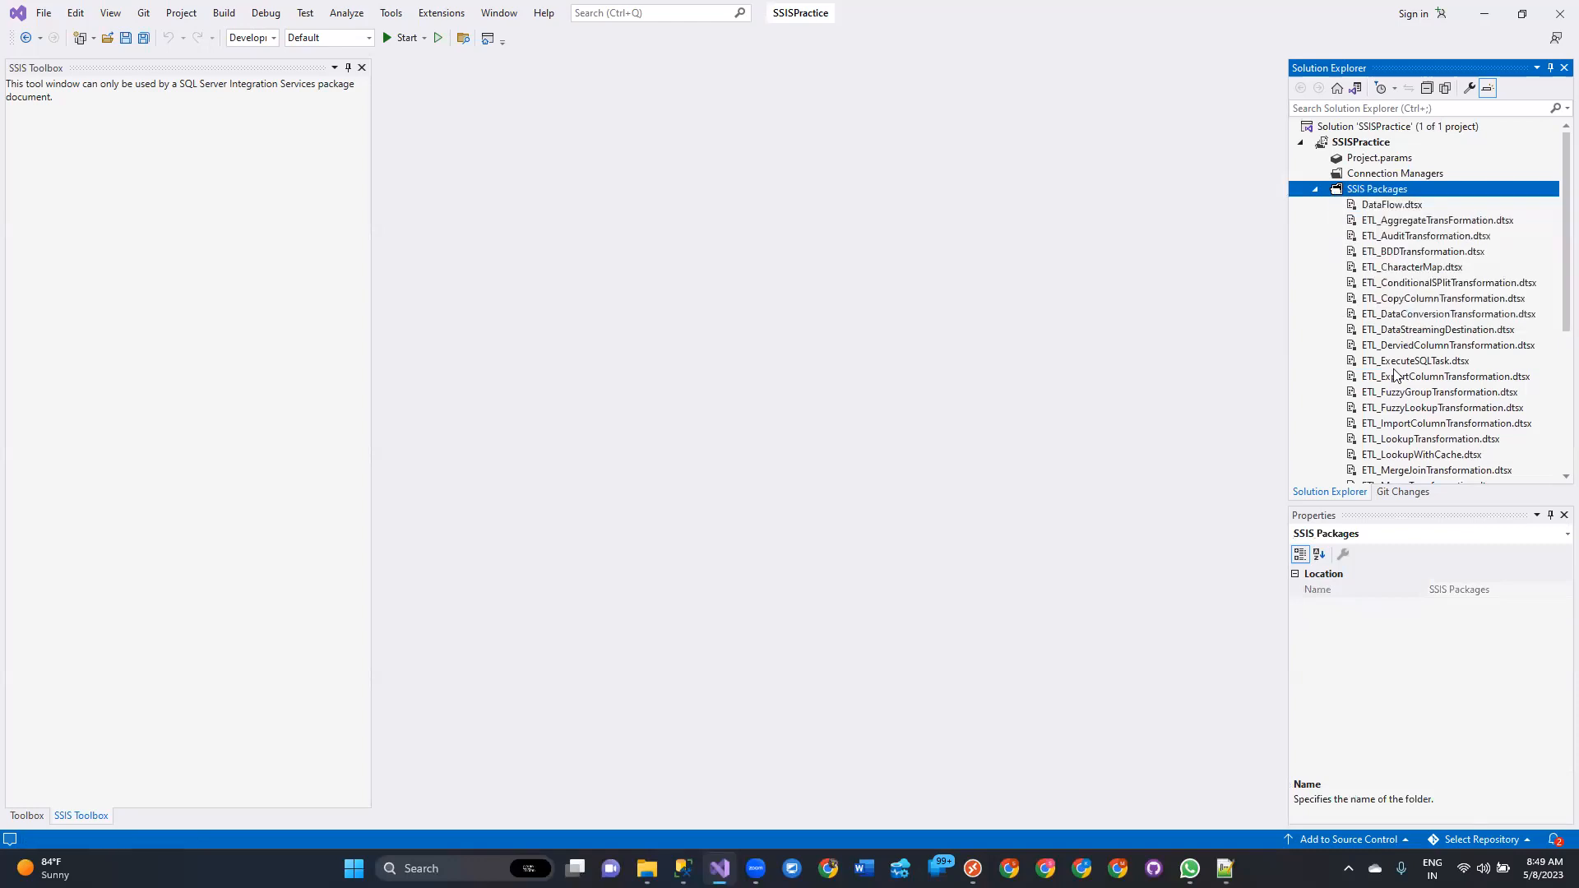
double_click(1410, 363)
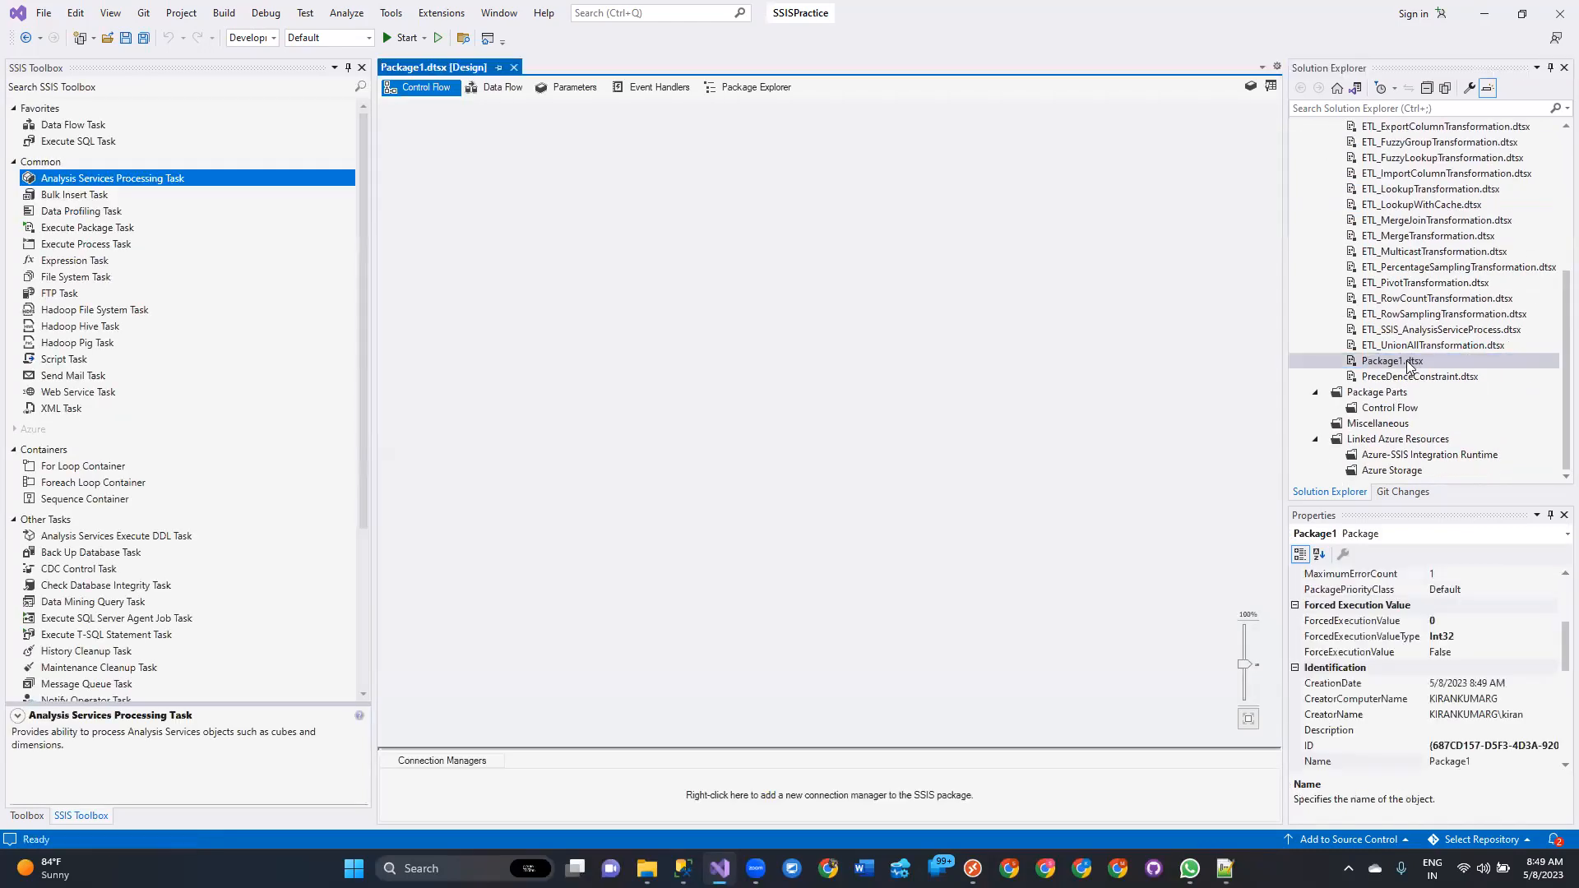
Rename the new package as ETL_BulkInsert.dtsx and accept reloading it for all open editors.
left_click(1392, 364)
left_click(1392, 364)
type("ETL_")
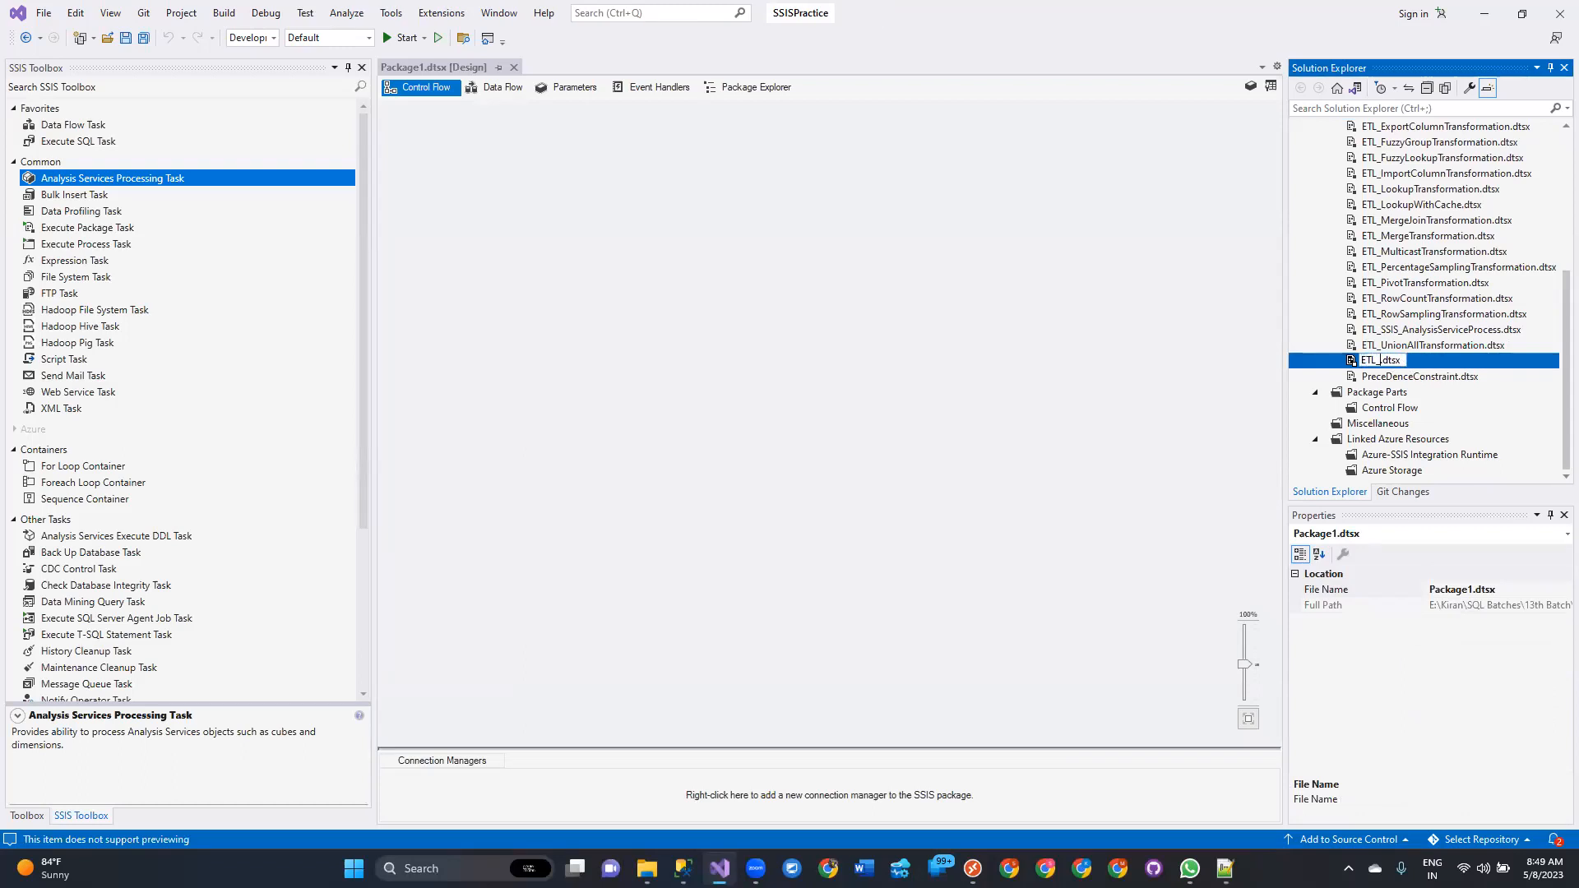
type("BulkInsert")
key("Return")
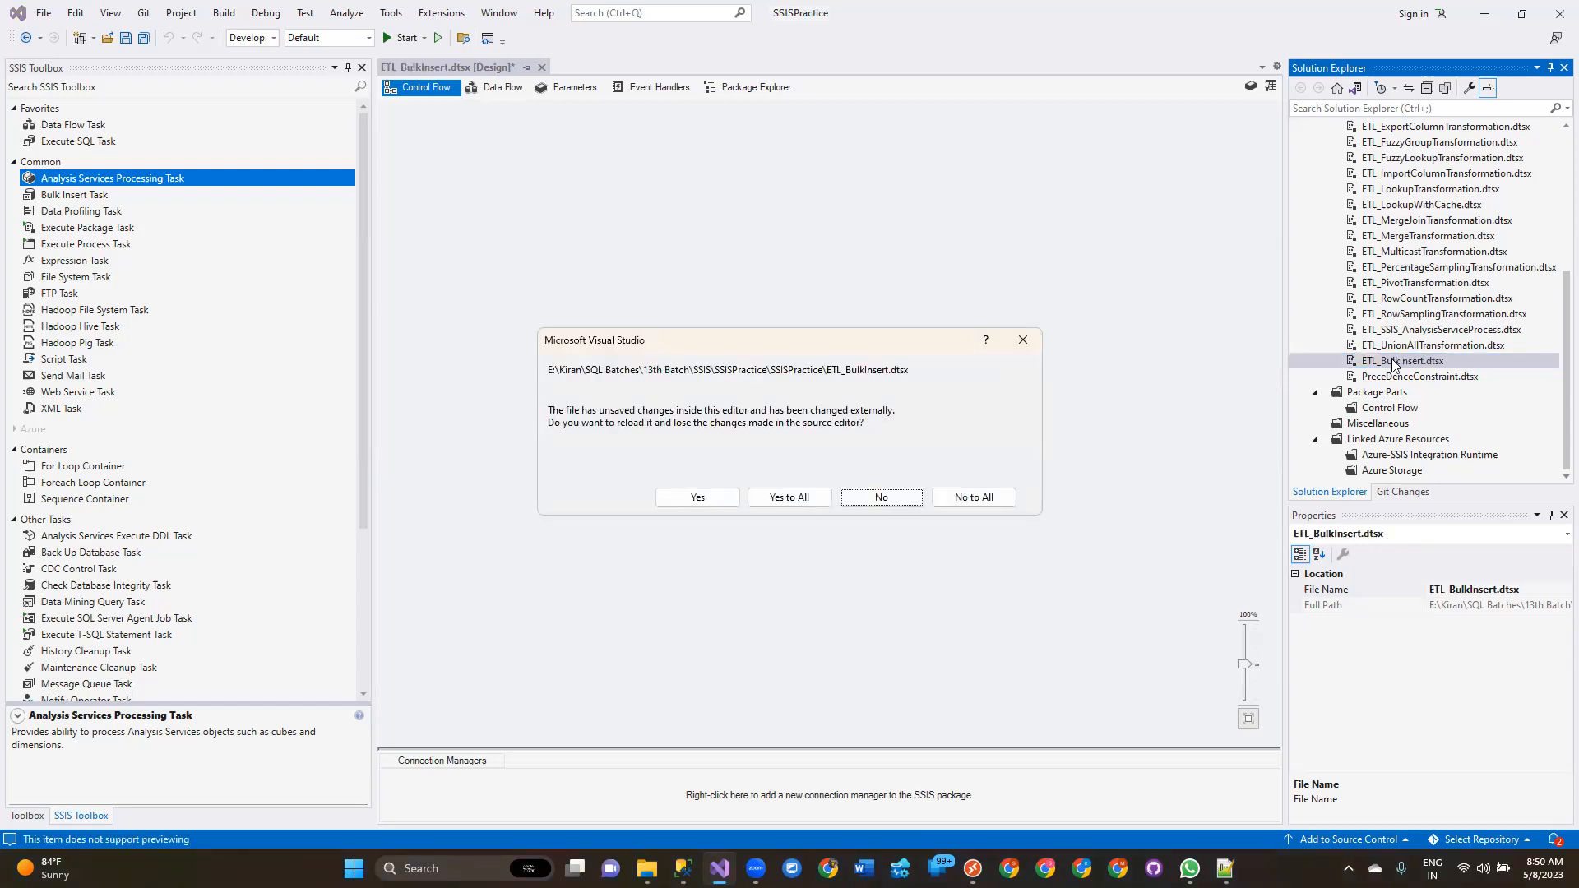
left_click(790, 498)
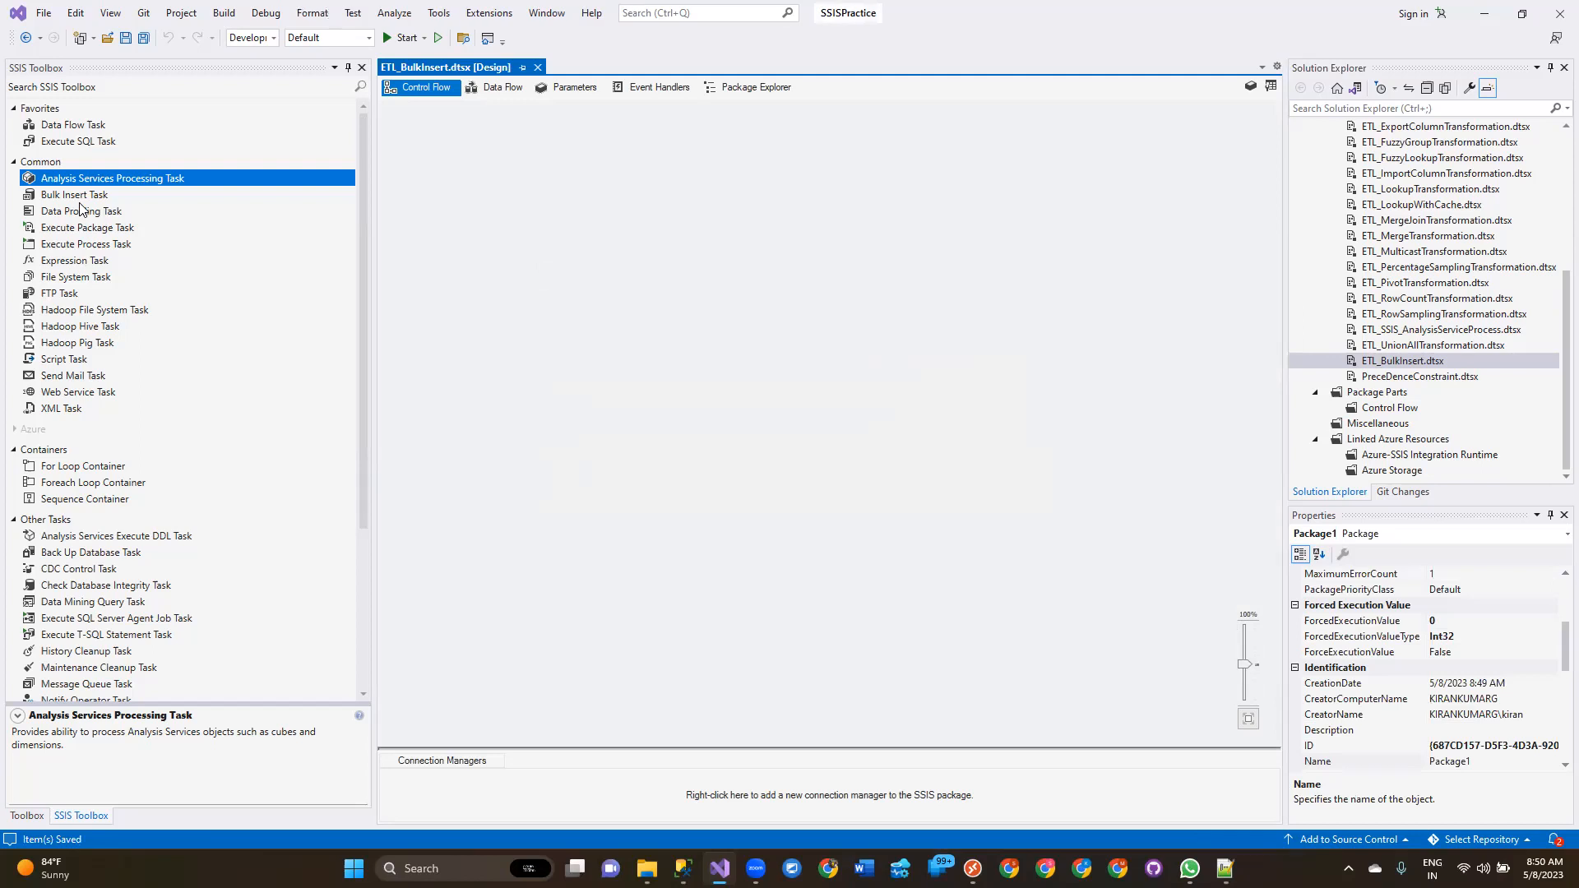
Add a Bulk Insert Task to the package's Control Flow.
left_click_drag(87, 196, 627, 202)
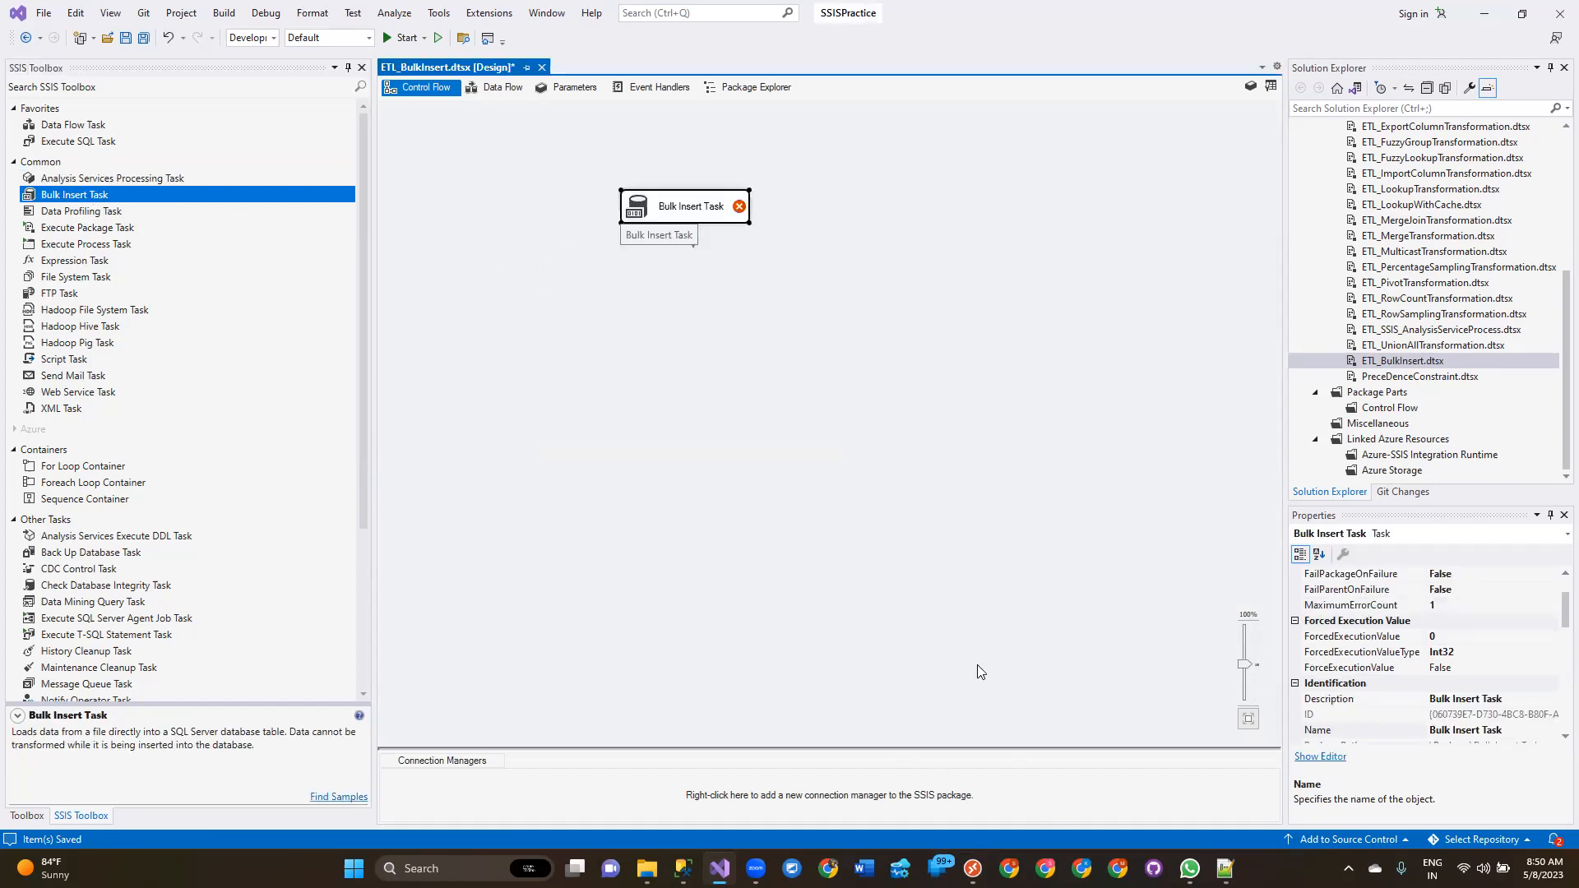
Open Notepad++ from the Run dialog.
key("super+r")
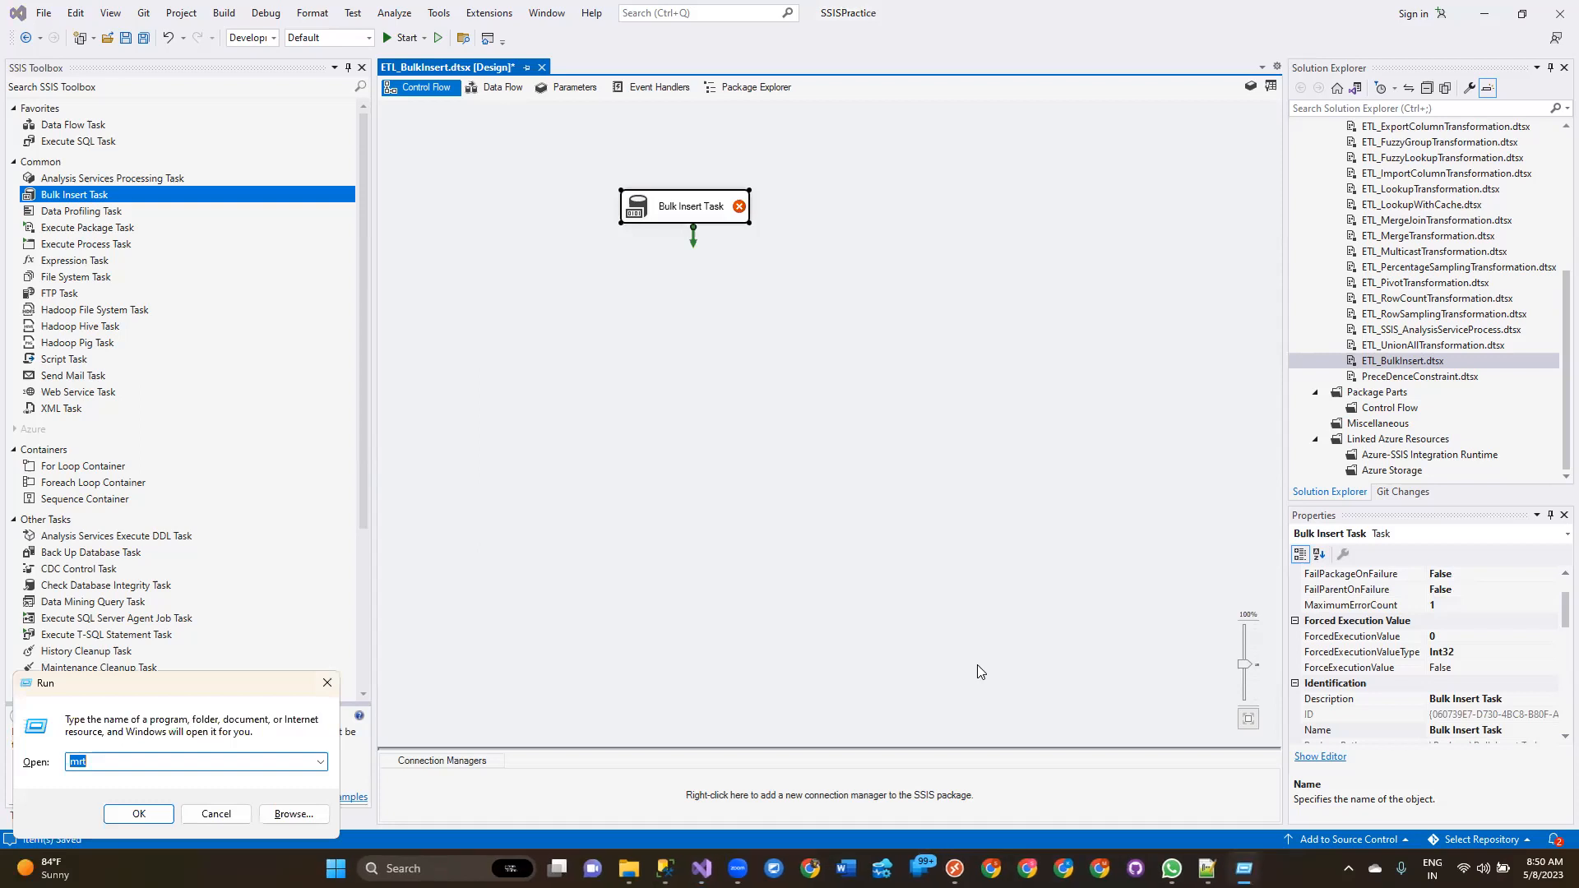
type("Notepad")
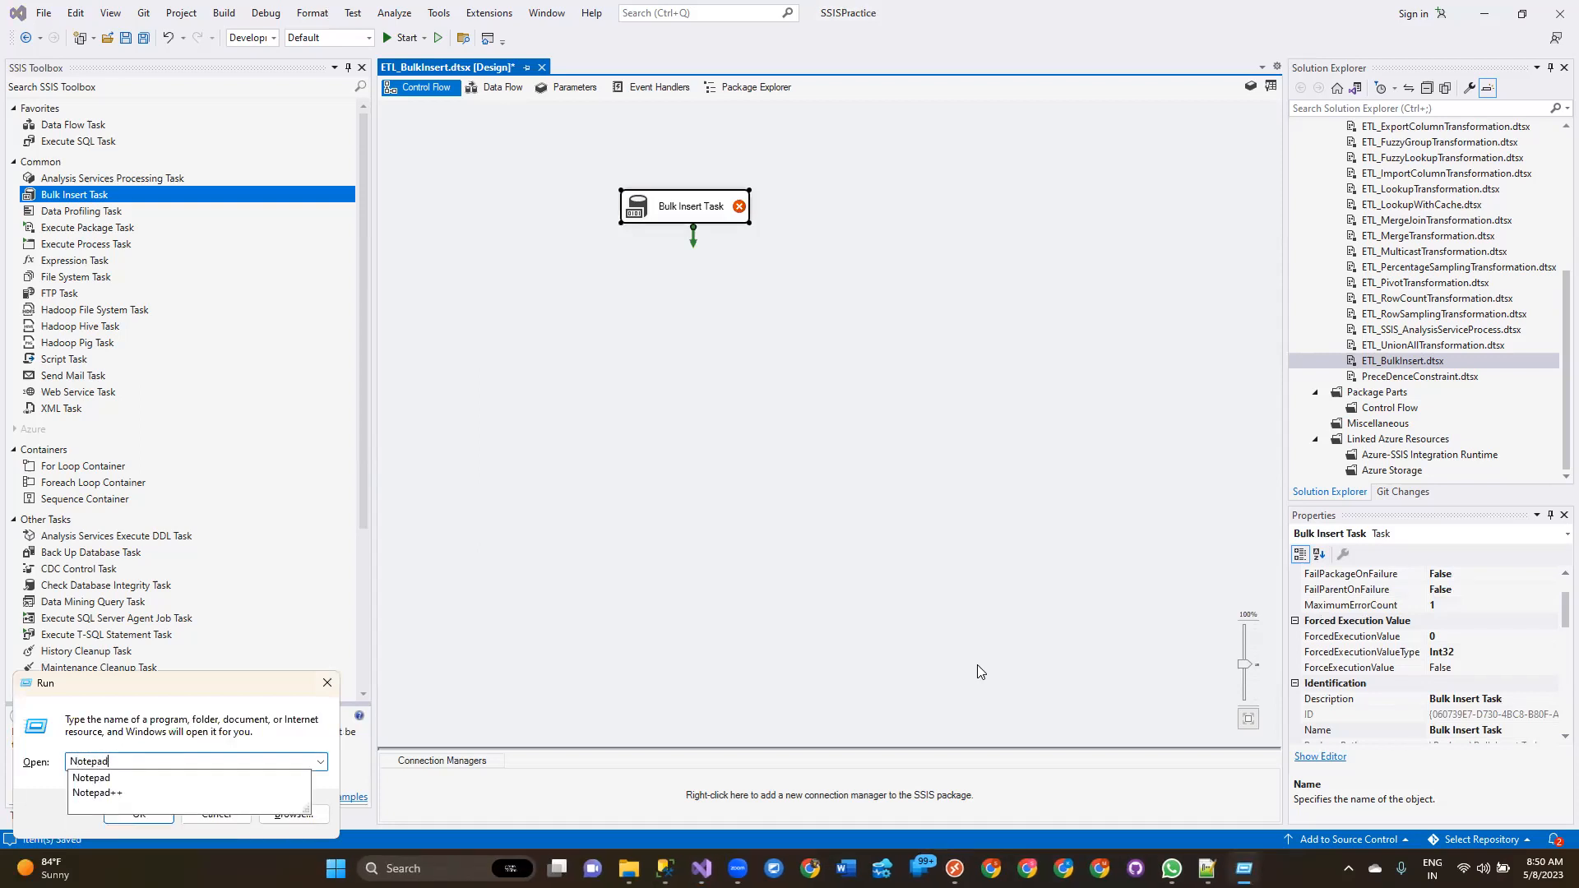
type("++")
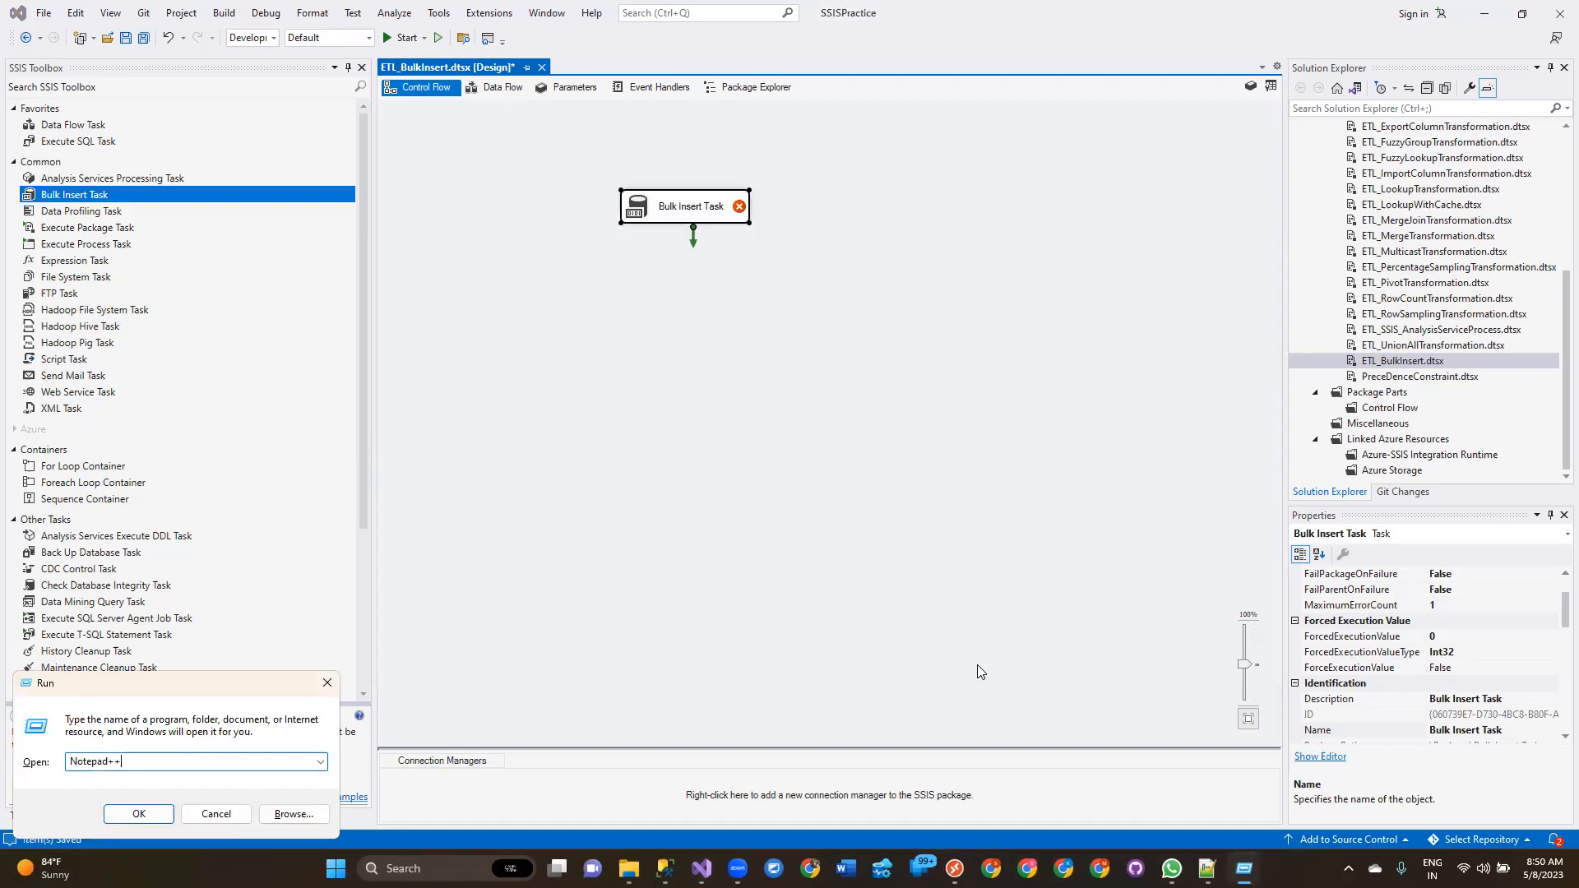
key("Return")
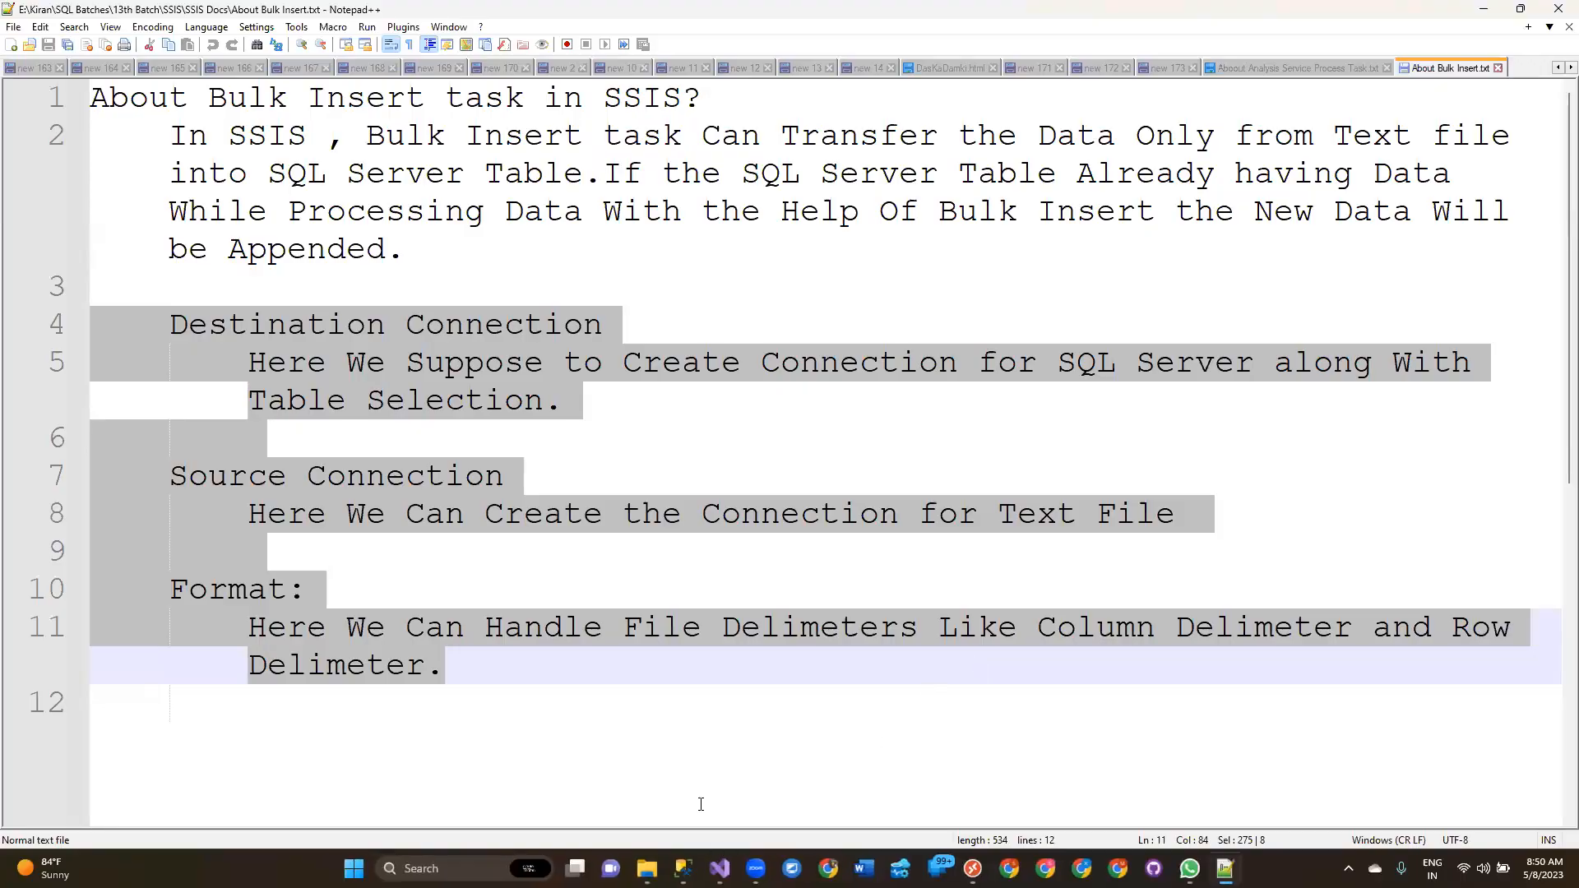
Create a new text file with the header line ID,Name,Salary.
left_click(694, 721)
key("ctrl+n")
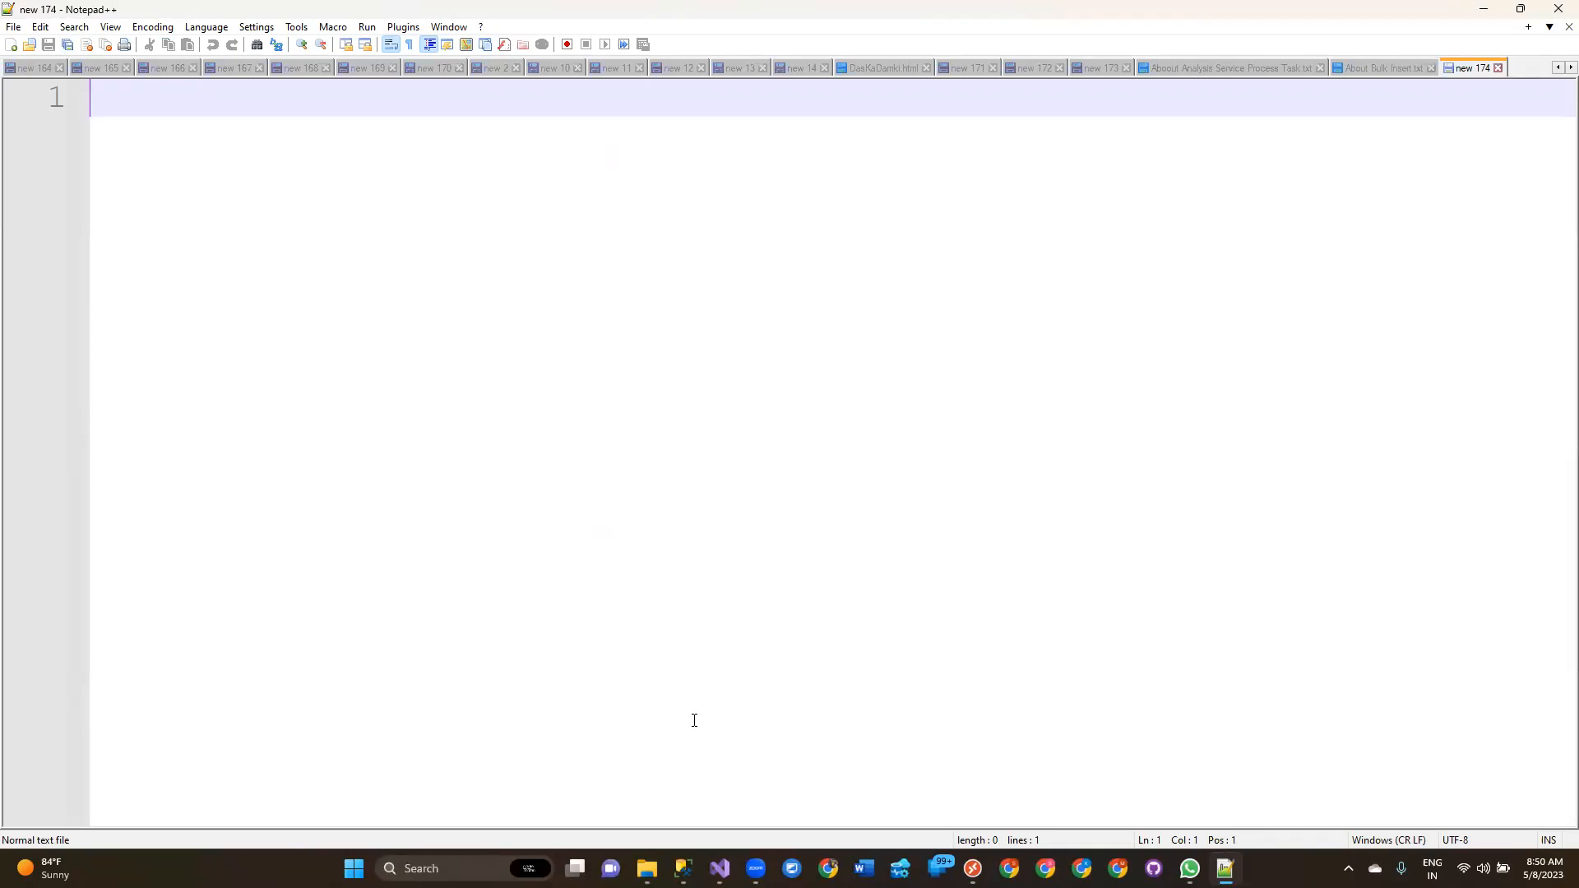
type("ID,")
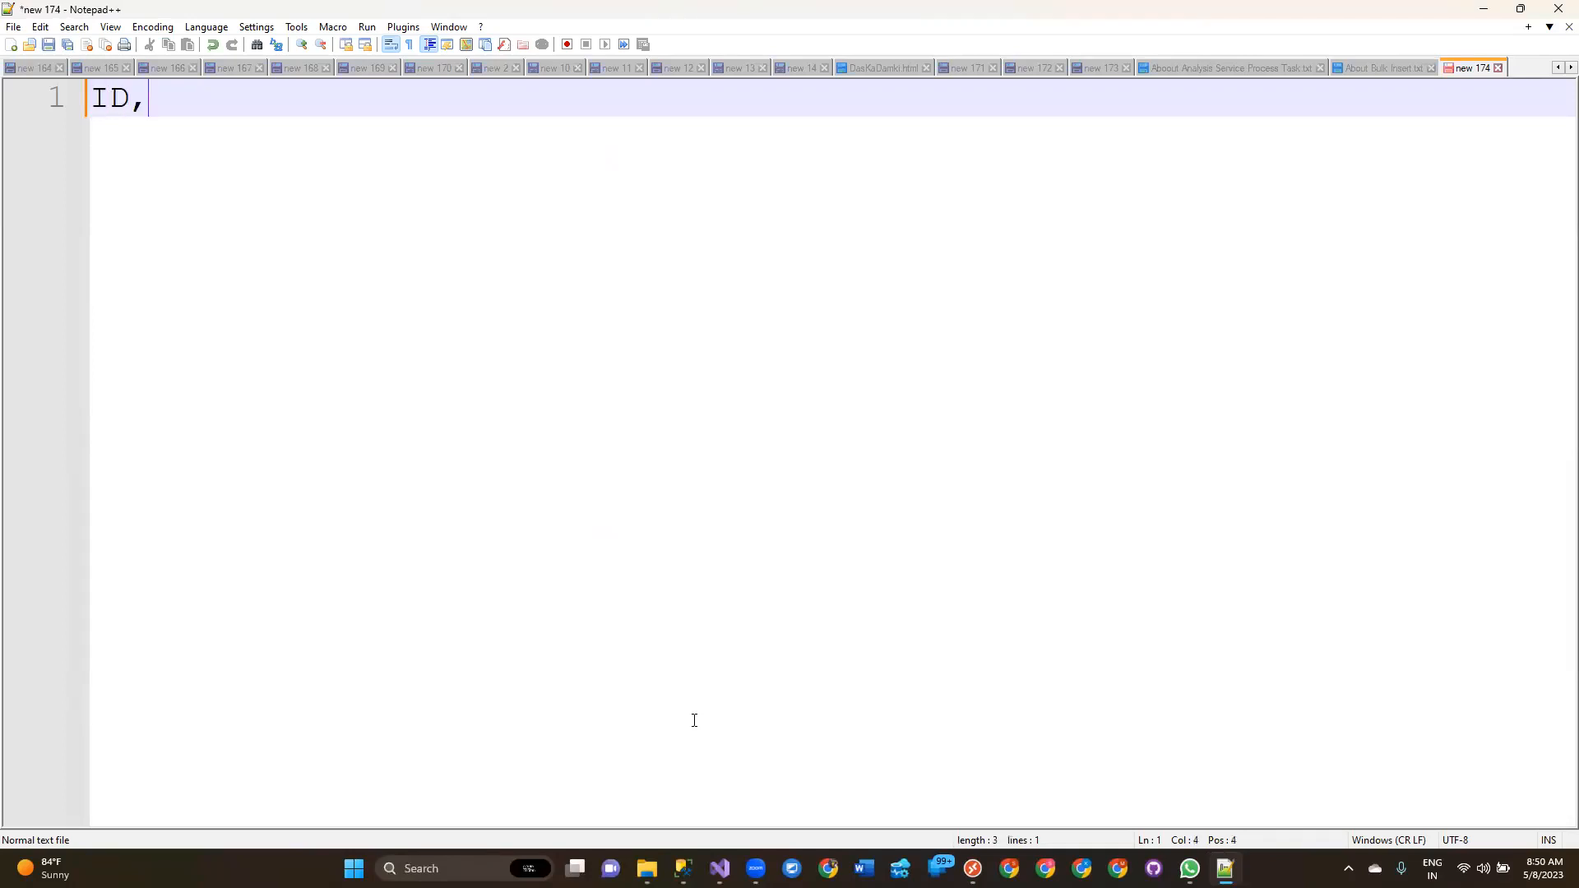
type("Name,Salary")
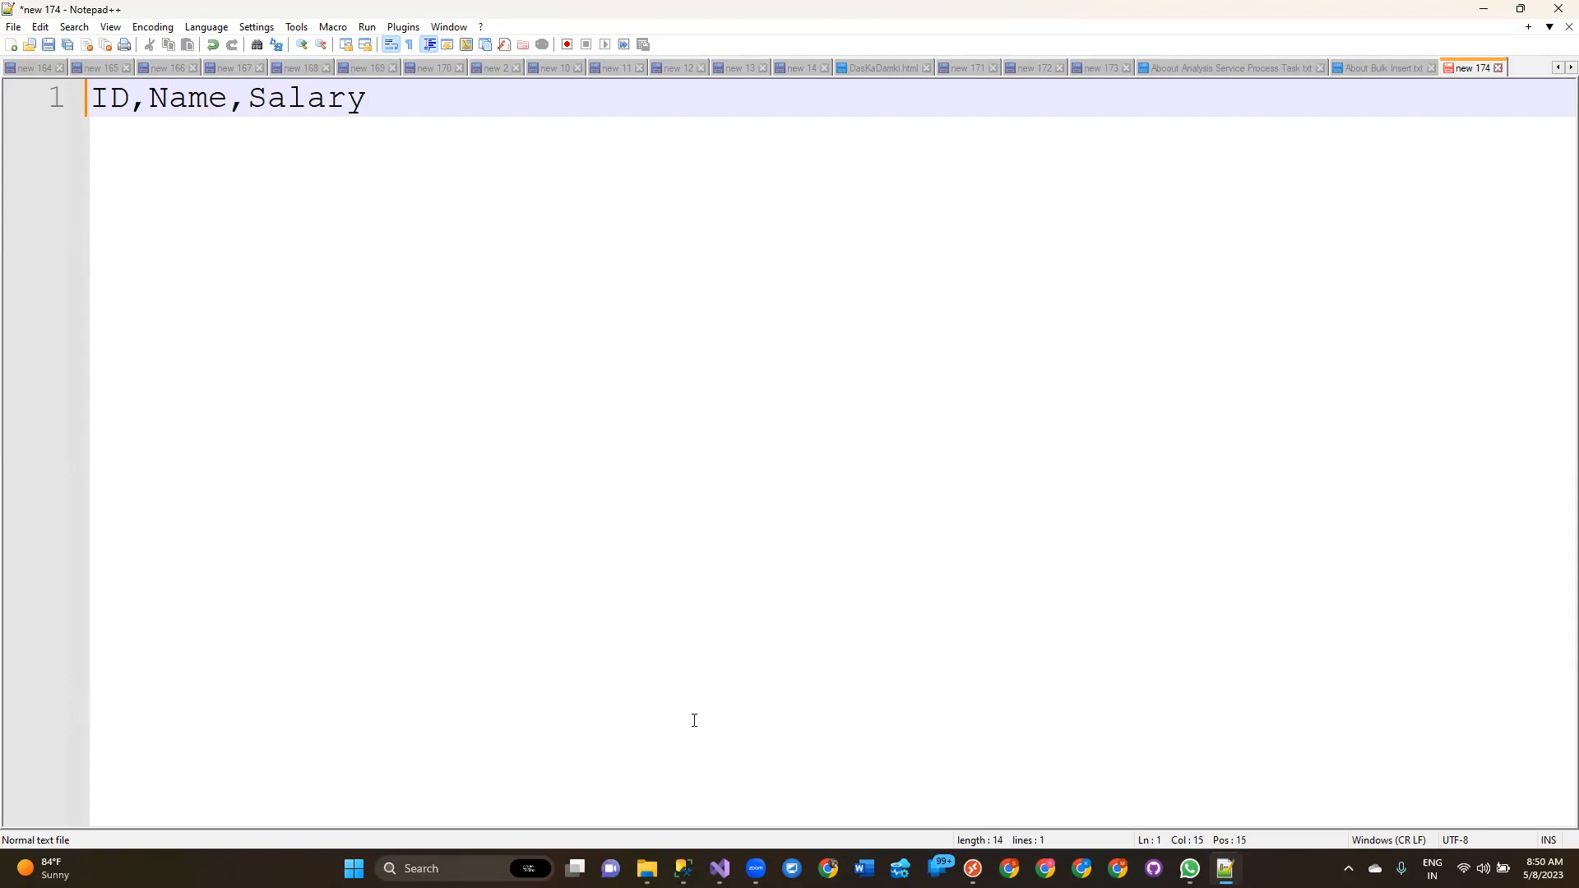
Add the rows 1,AAA,5000, 2,BBB,5300 and 3,CCC,5500 below the header.
key("Return")
type("1")
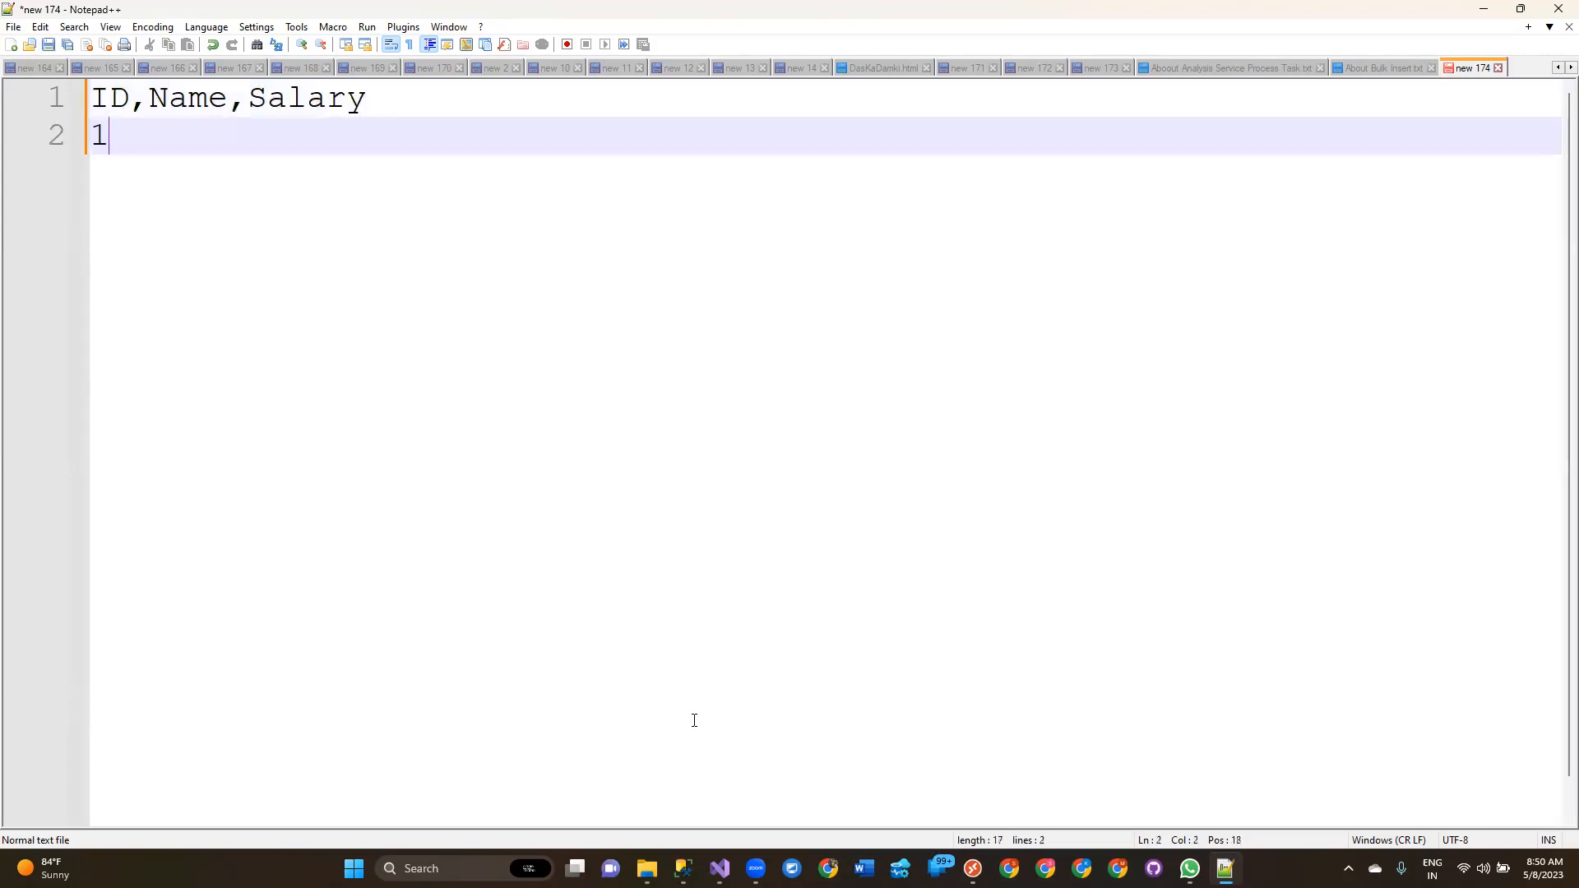
type(",AAA,5000")
key("Return")
type("2,BBB,5300")
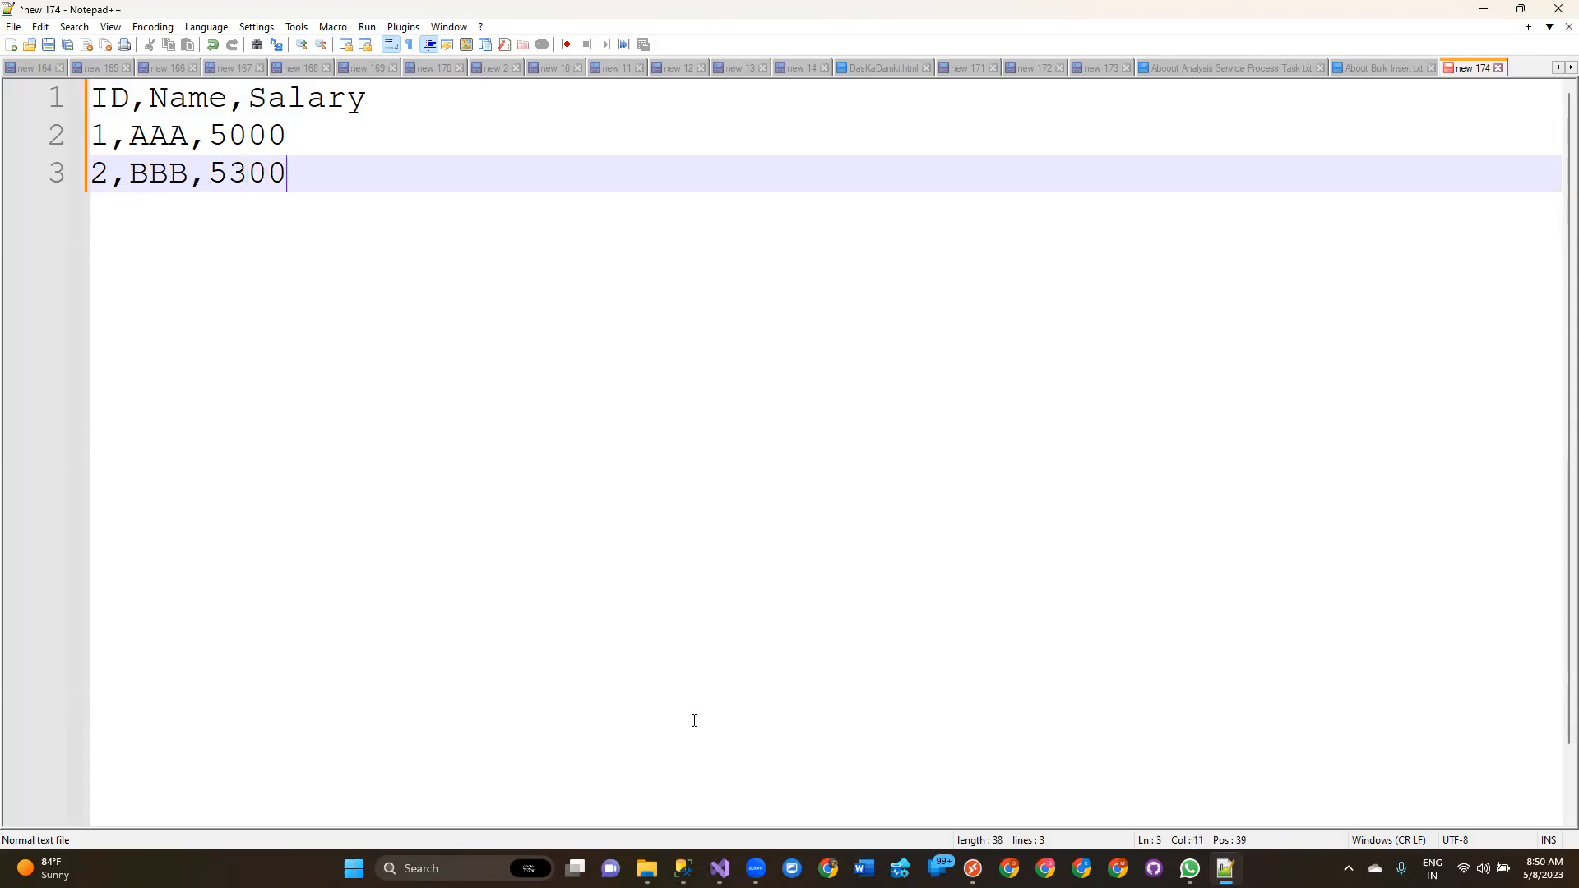
key("Return")
type("3,")
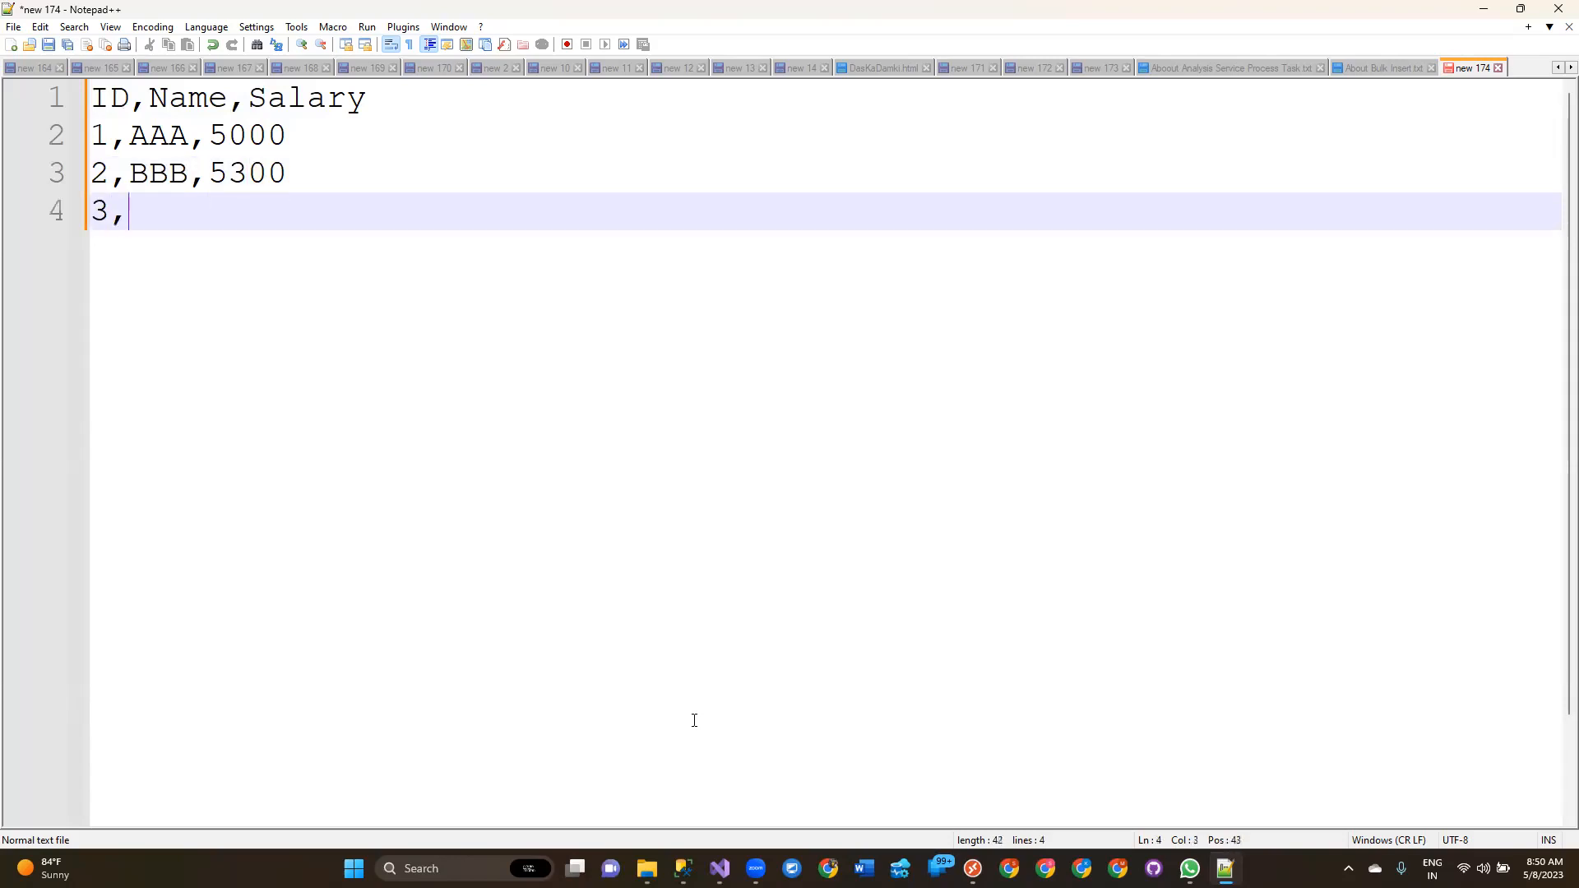
type("CCC,5500")
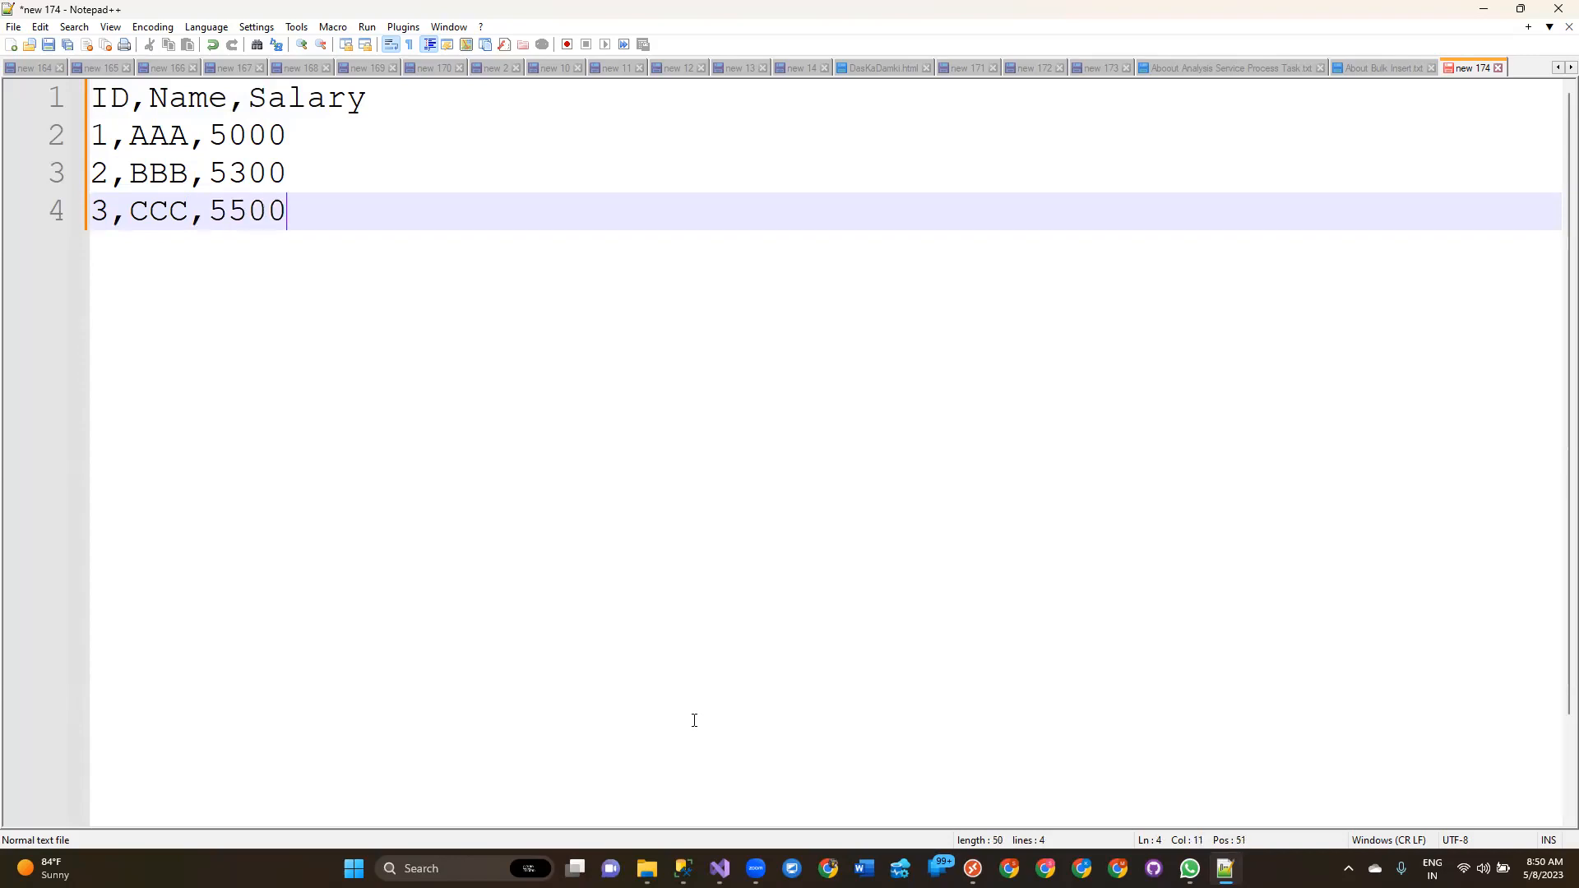
Save the text file as BulkData in the SSIS Practices\Input\Batch13 folder.
key("ctrl+s")
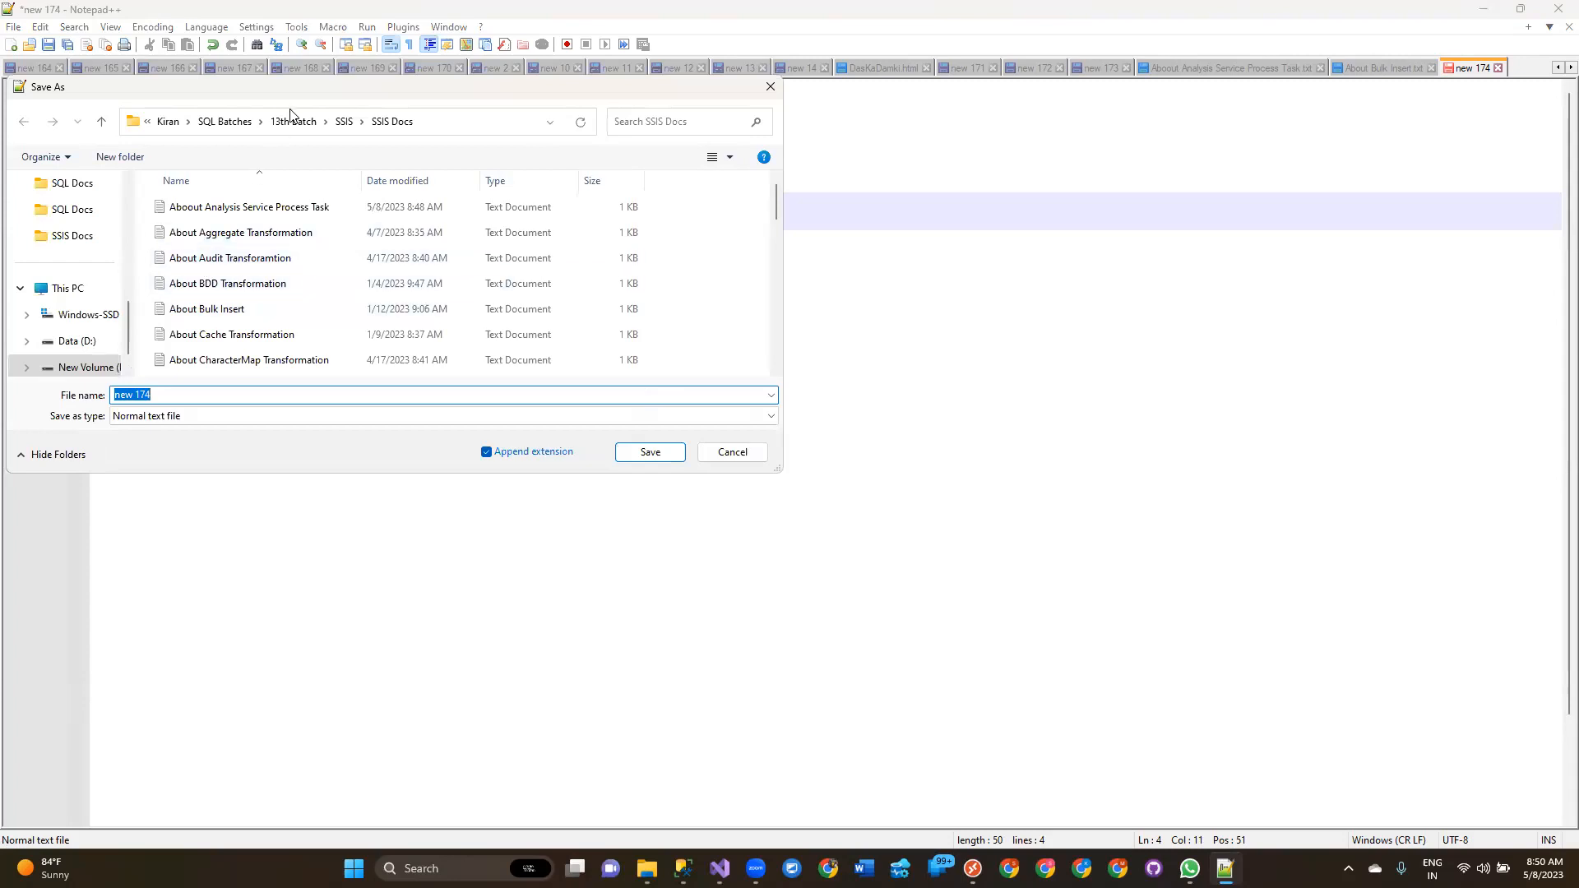
left_click(234, 123)
scroll(245, 273, "down", 3)
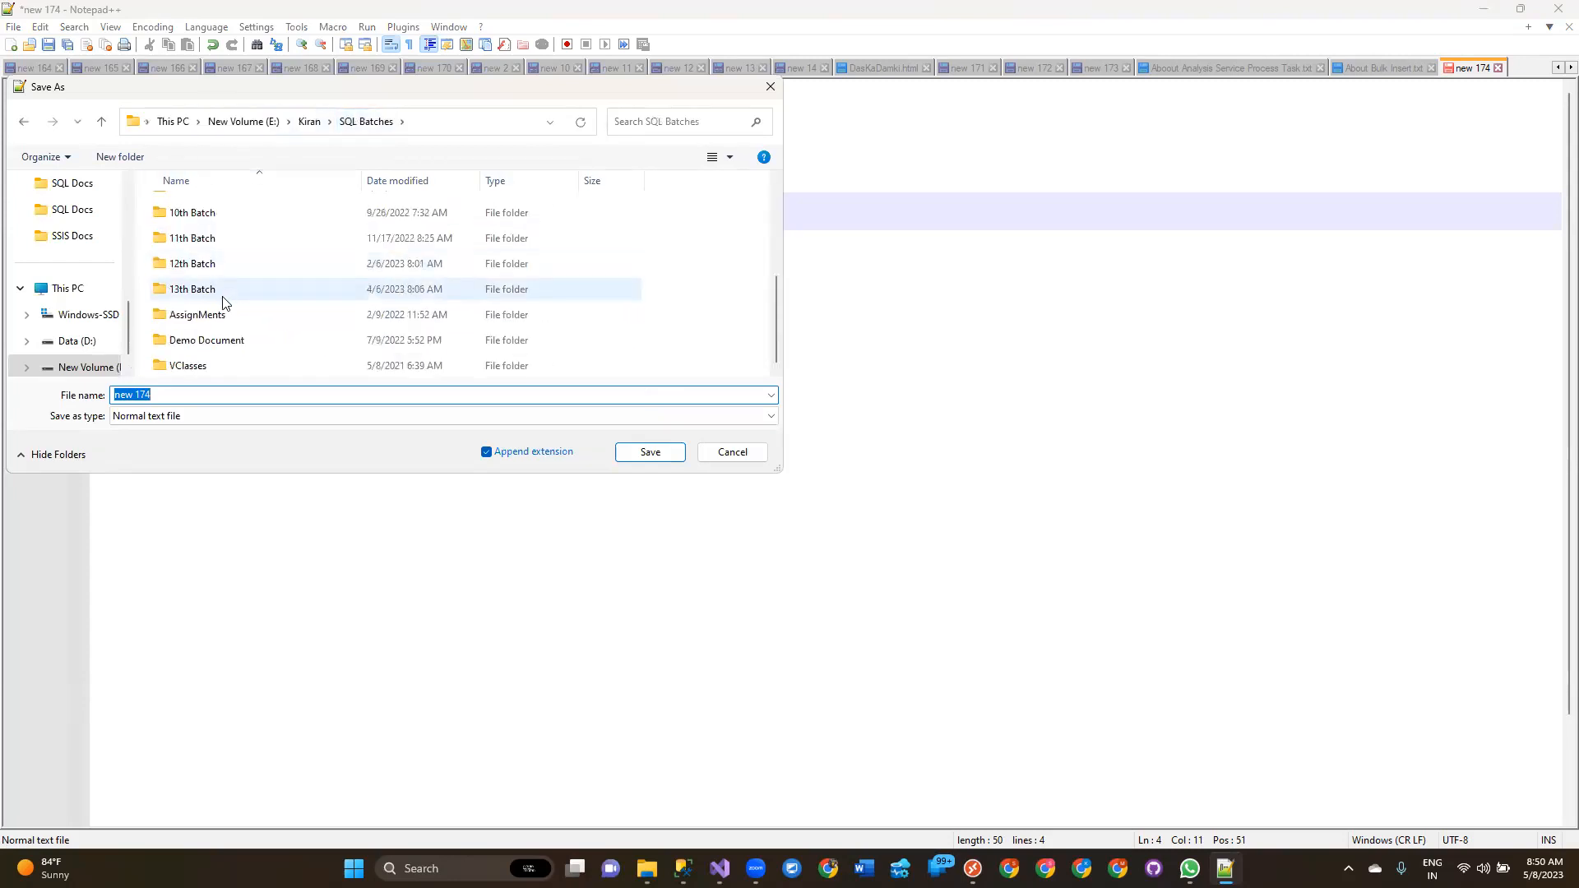
left_click(309, 121)
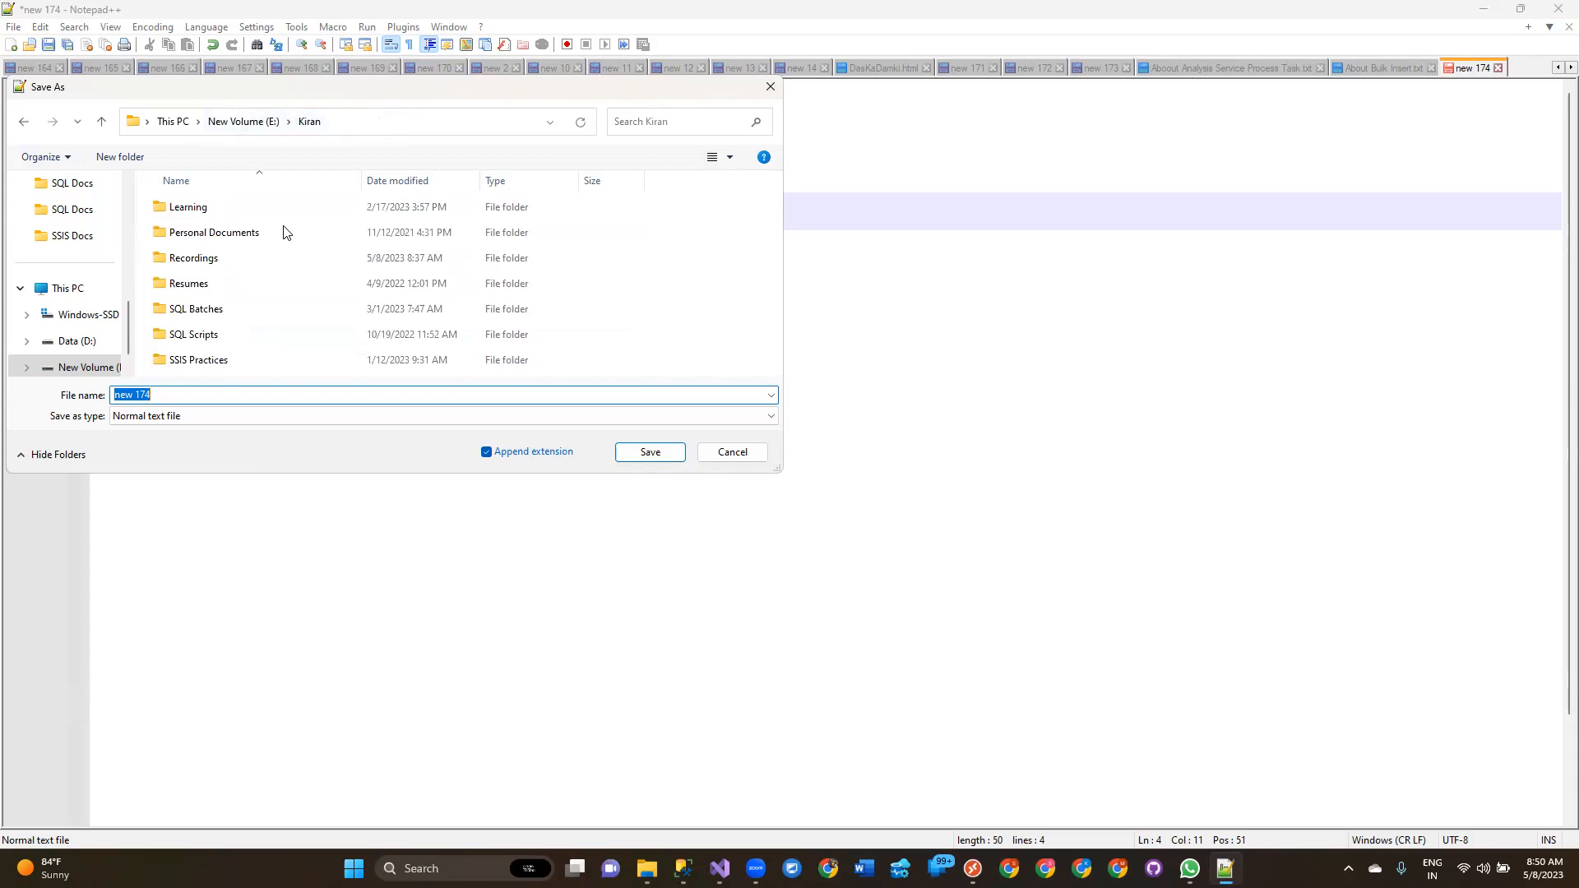
double_click(219, 359)
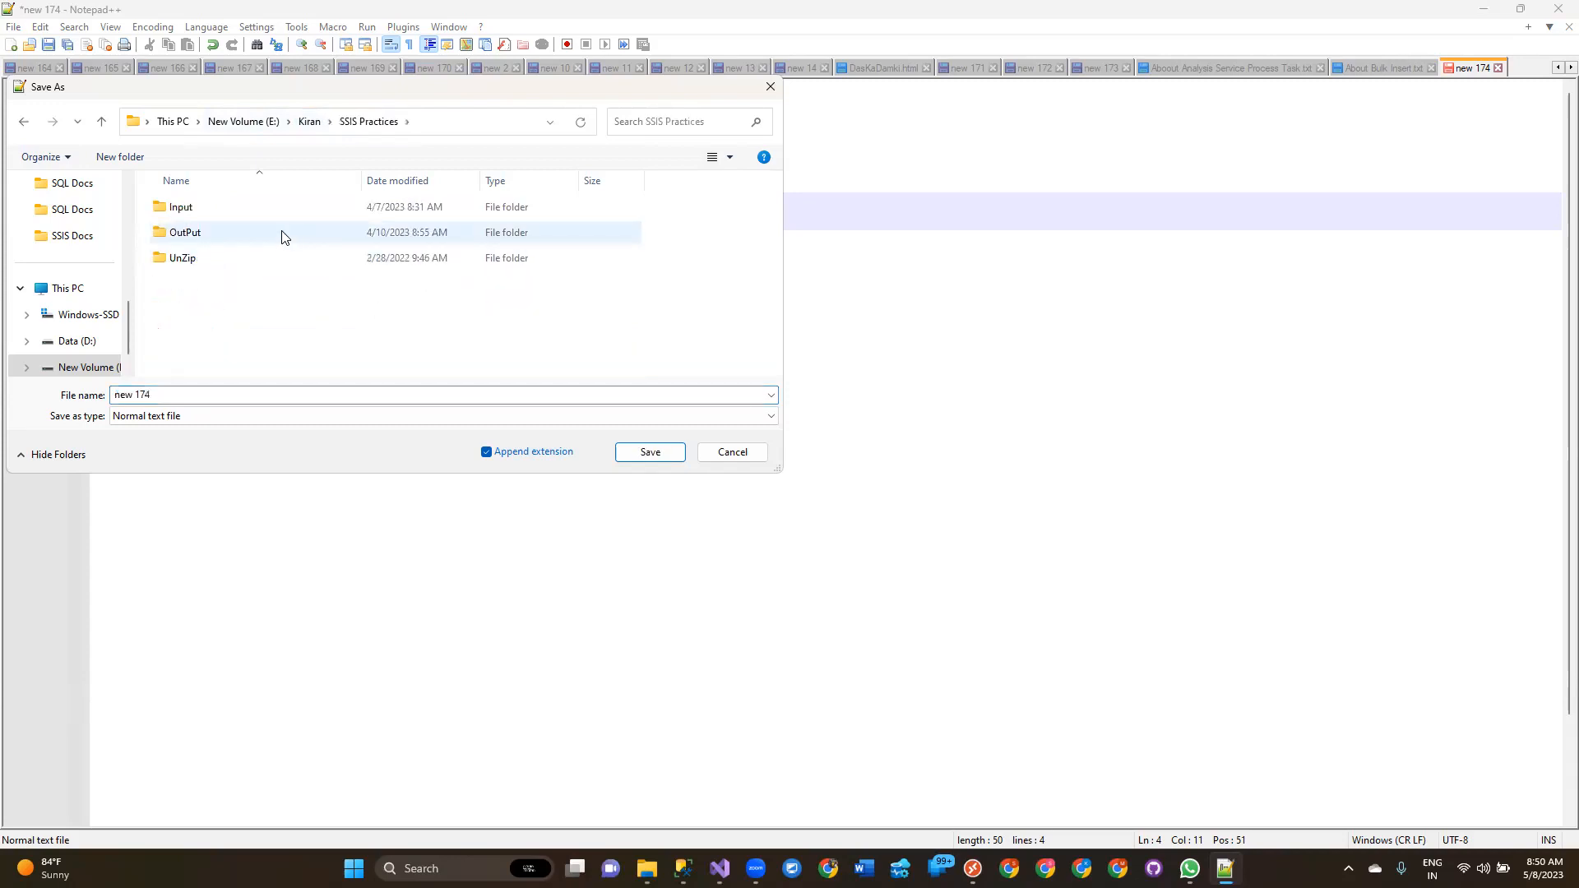
double_click(201, 206)
scroll(230, 340, "down", 2)
double_click(211, 366)
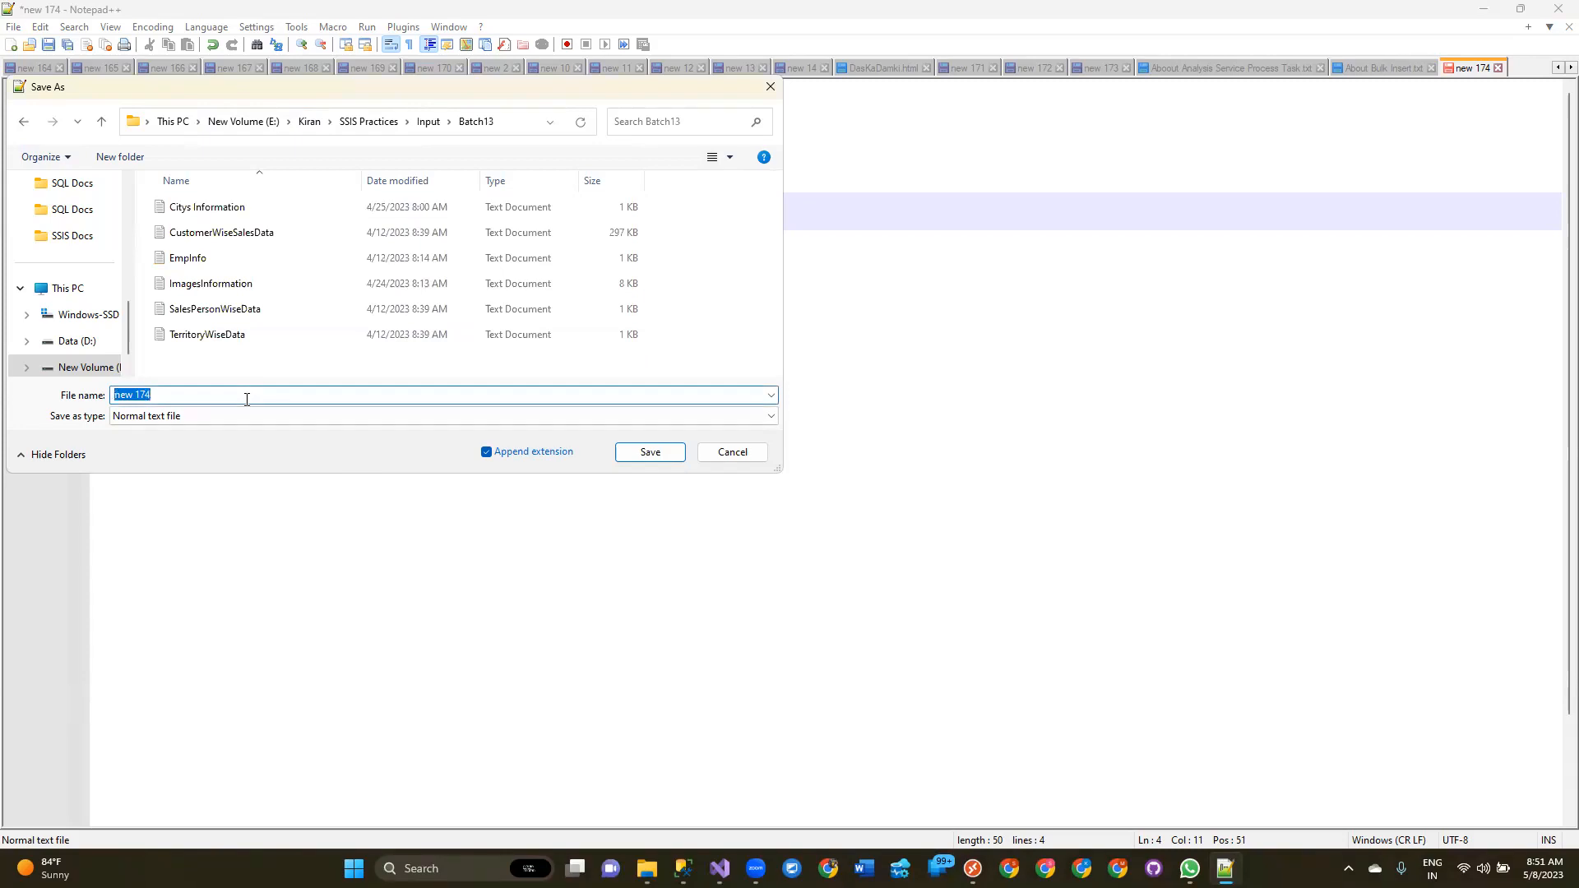
type("Bul")
type("kDaa")
type("ta")
key("Return")
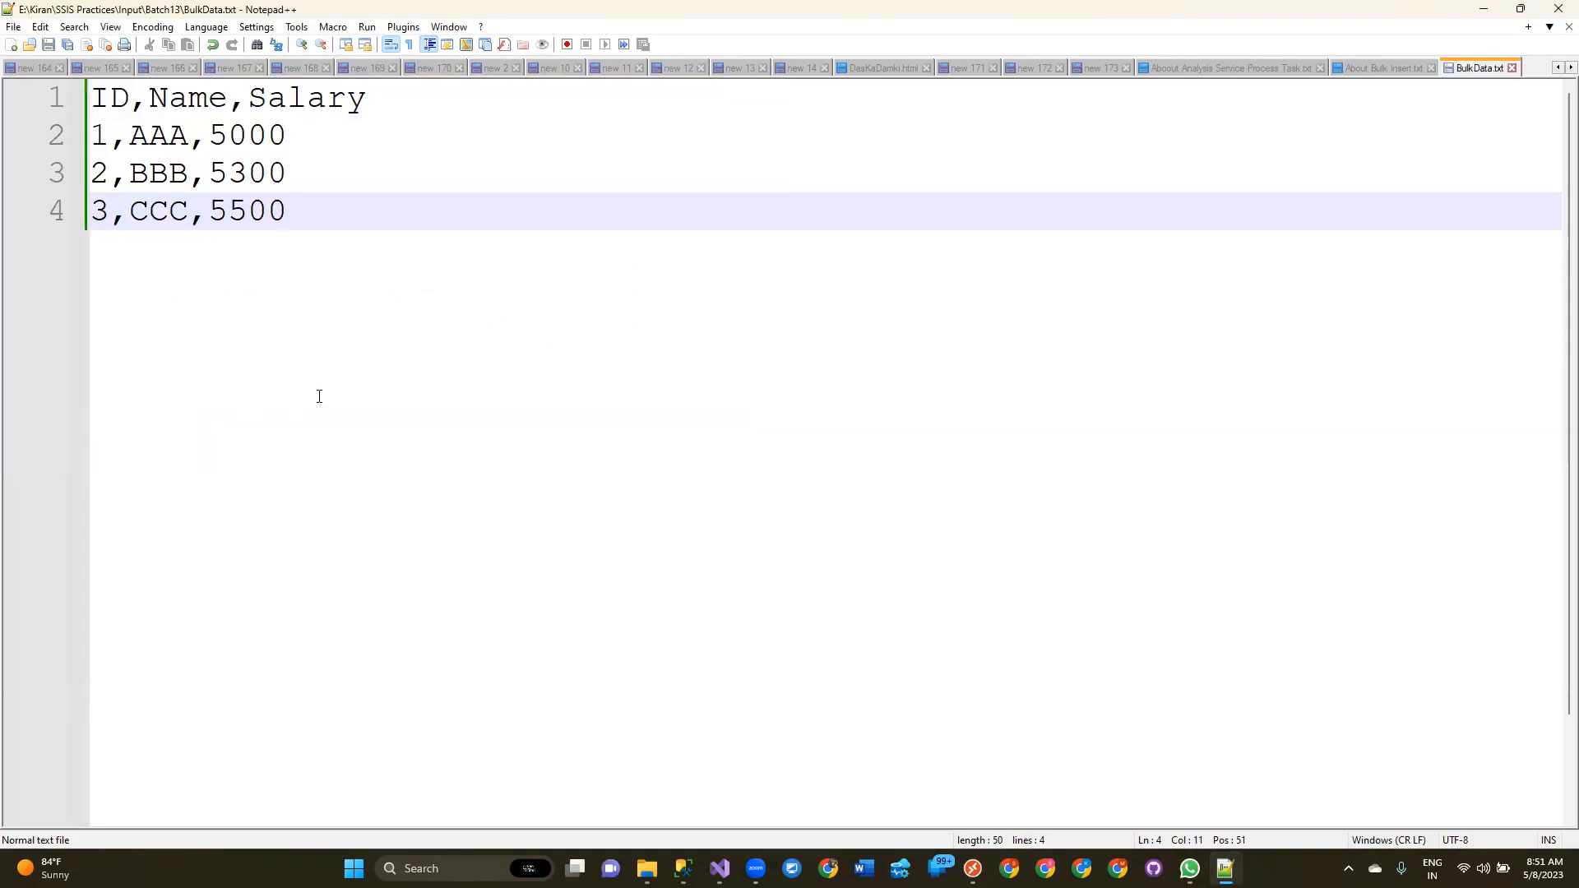
Return to the SSIS package and open the Bulk Insert Task's editor in a maximized window.
left_click(720, 869)
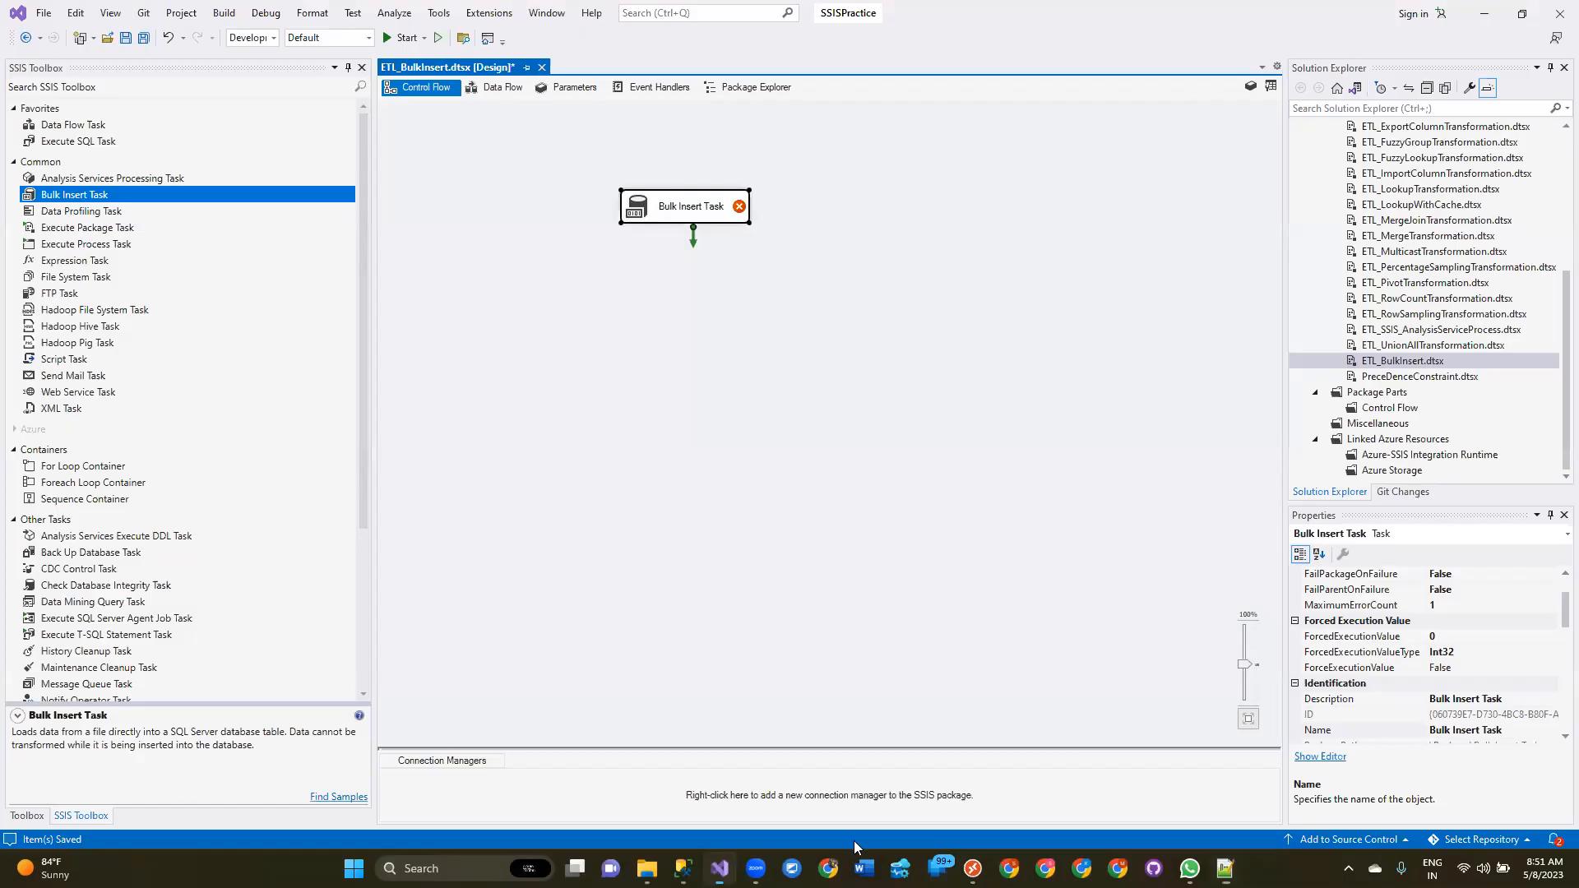
left_click(808, 381)
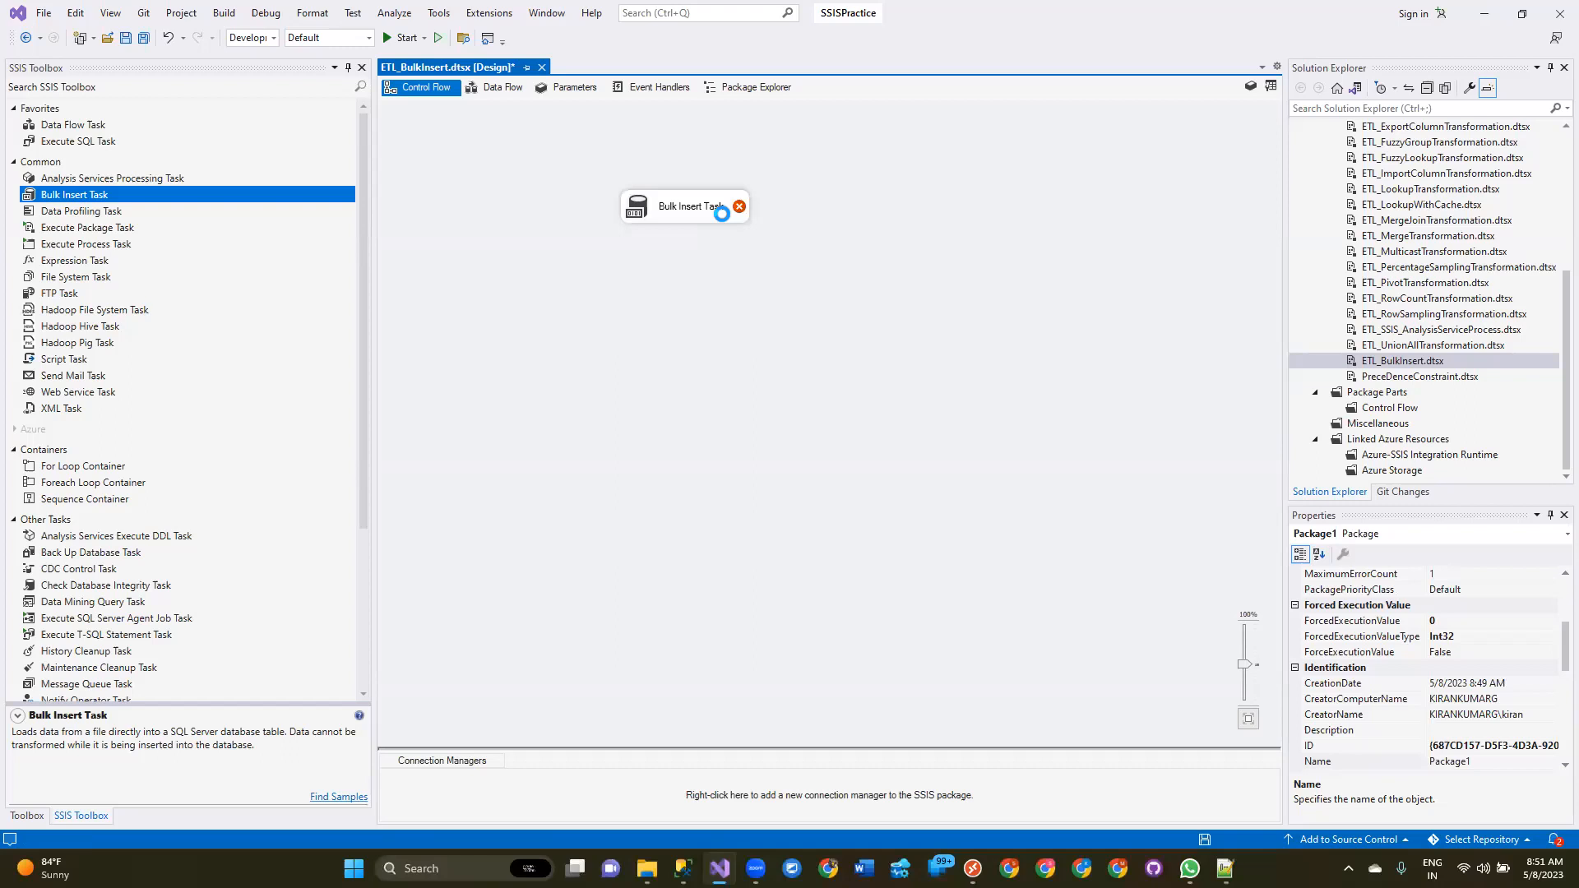
double_click(721, 212)
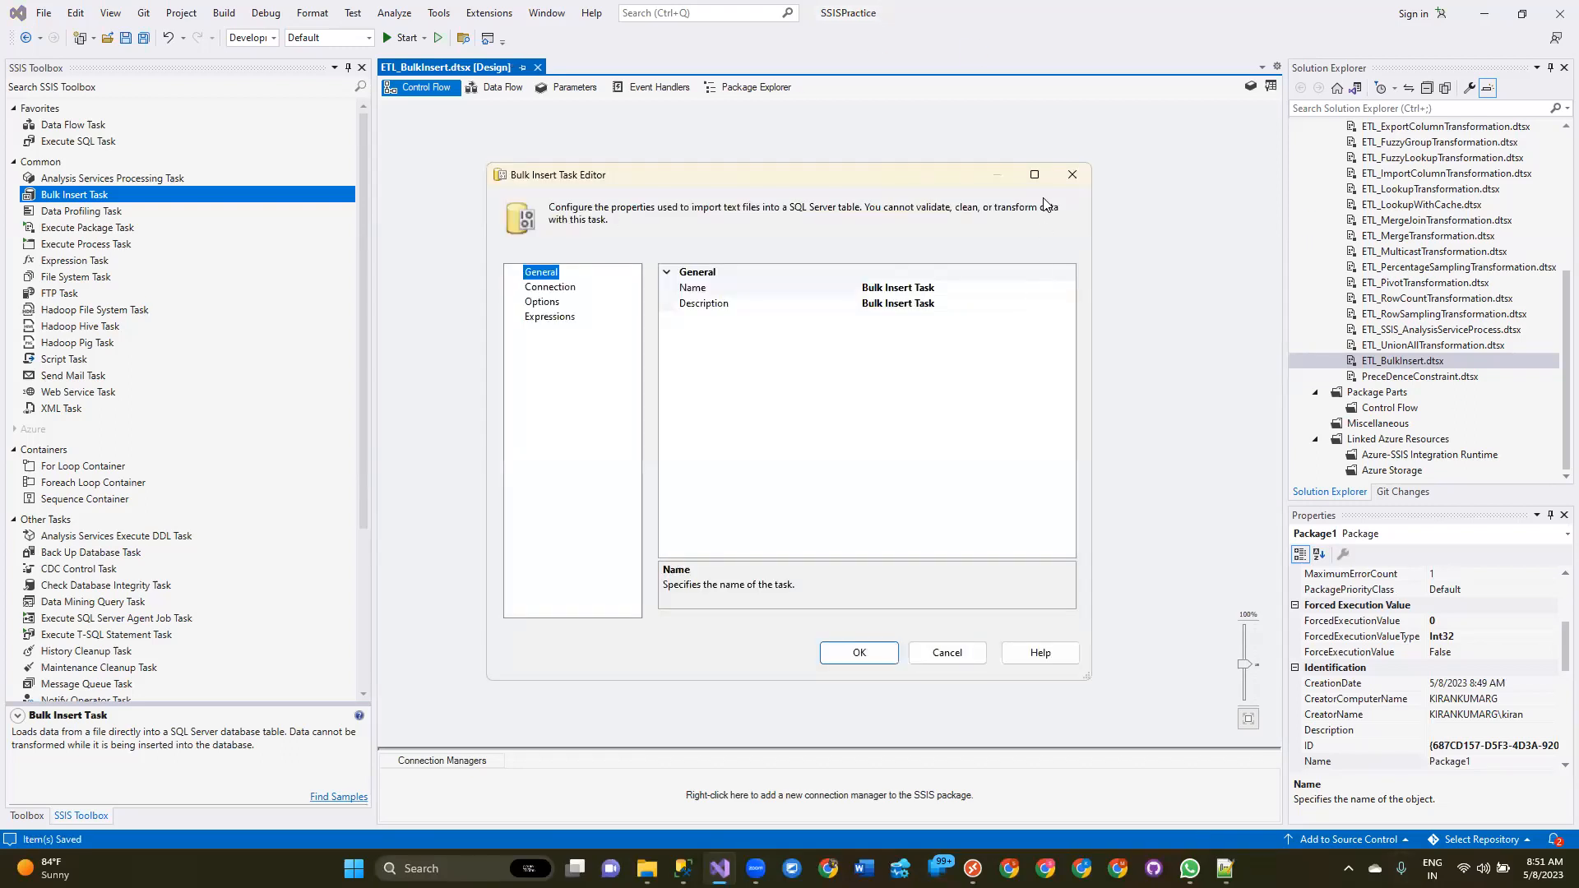
left_click(1034, 174)
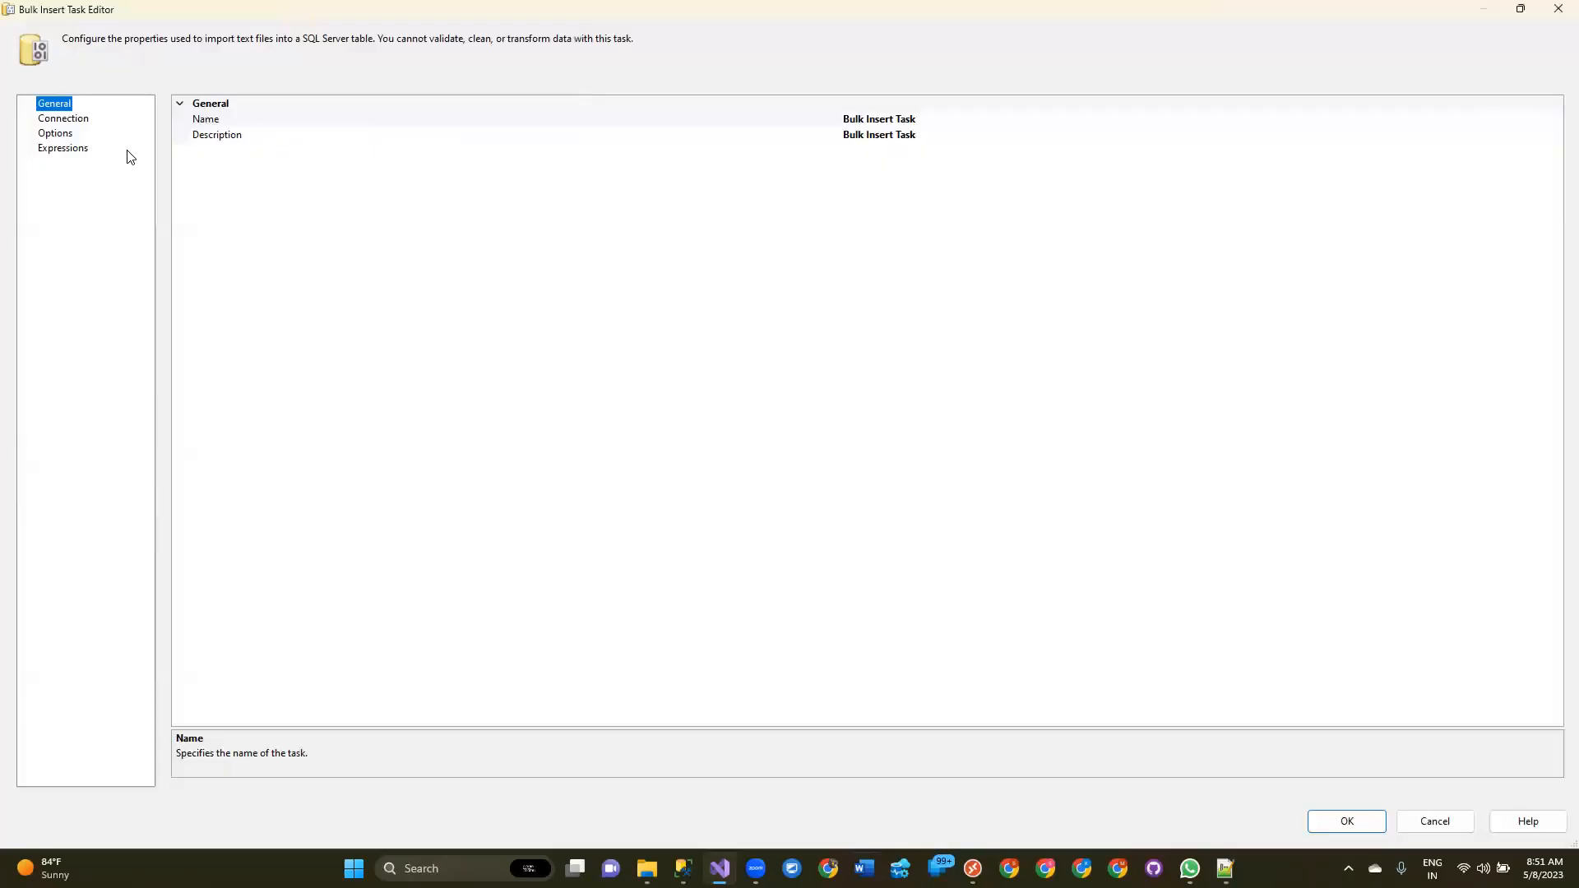
Set the task's source File to a new file connection pointing to BulkData in the Input\Batch13 folder.
left_click(58, 149)
left_click(60, 104)
left_click(82, 121)
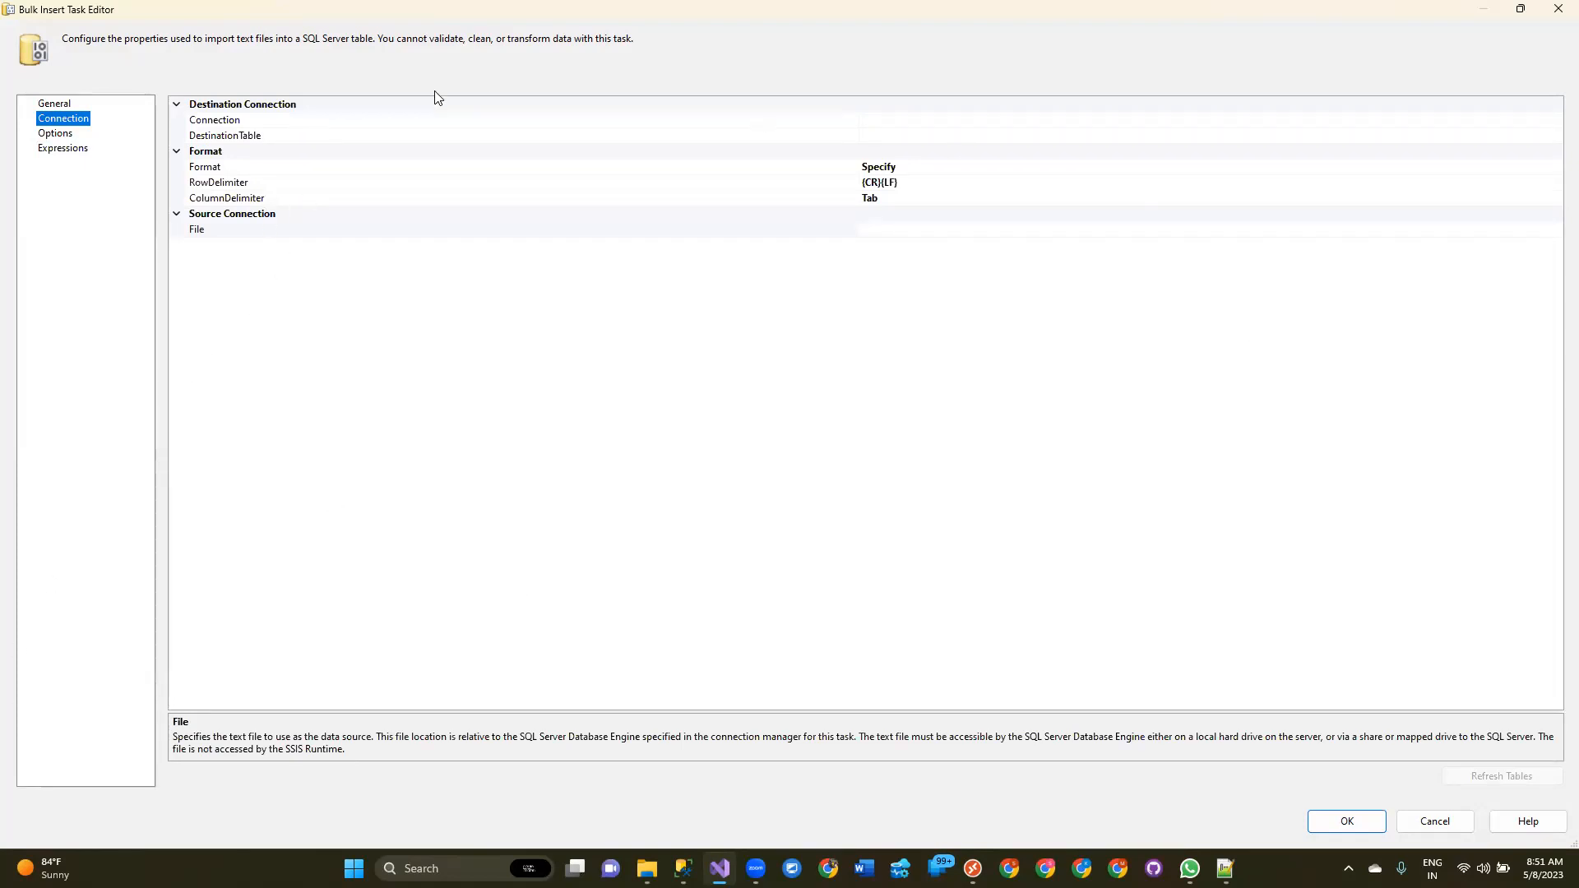
left_click(258, 233)
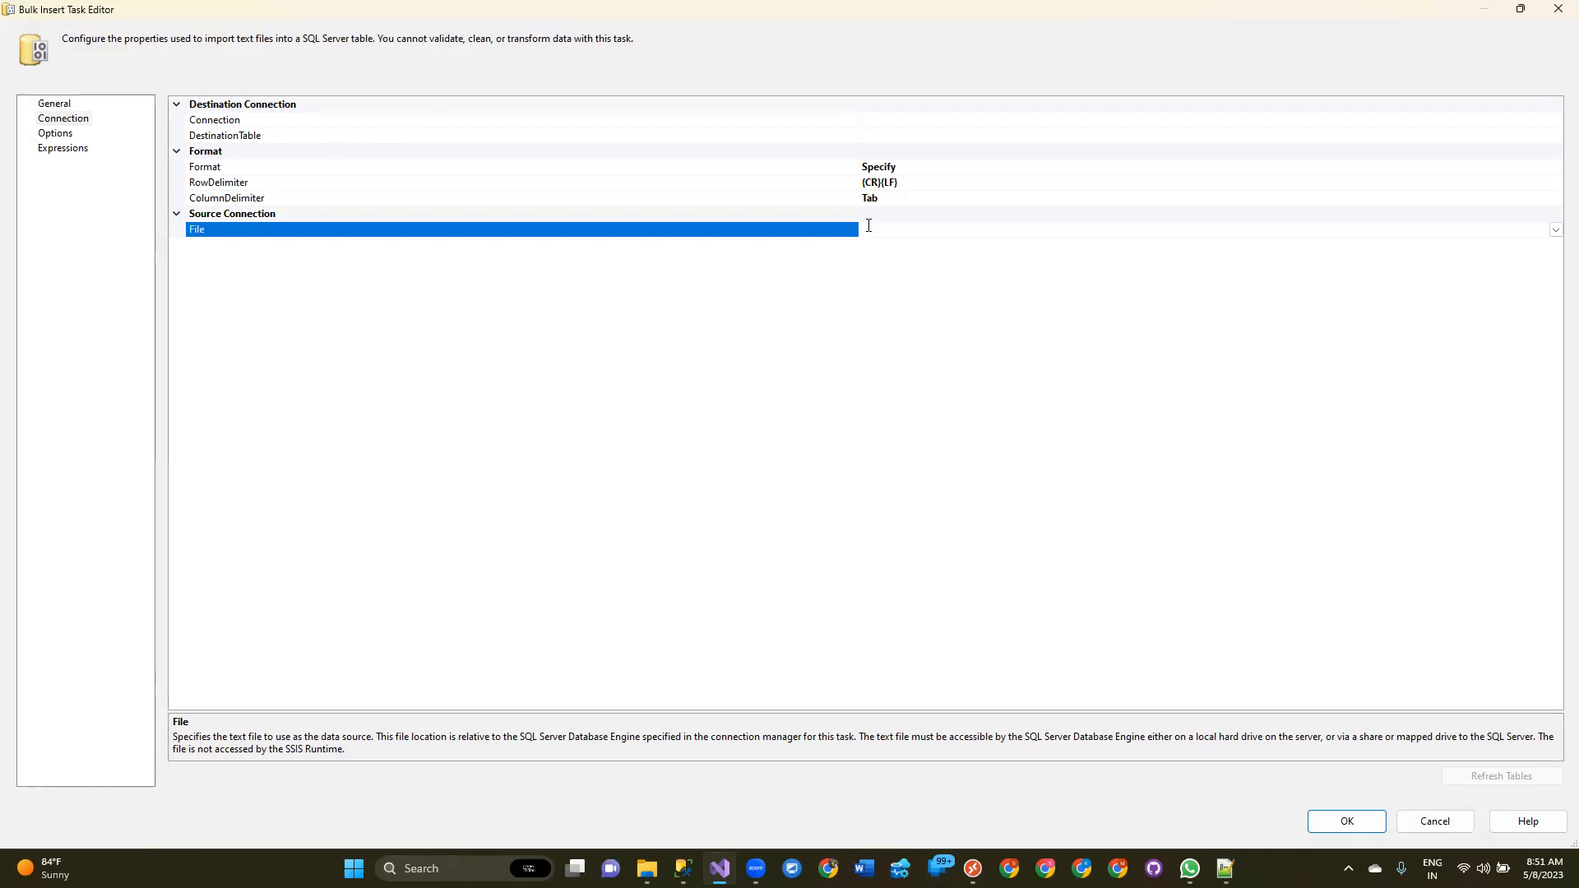
left_click(1555, 230)
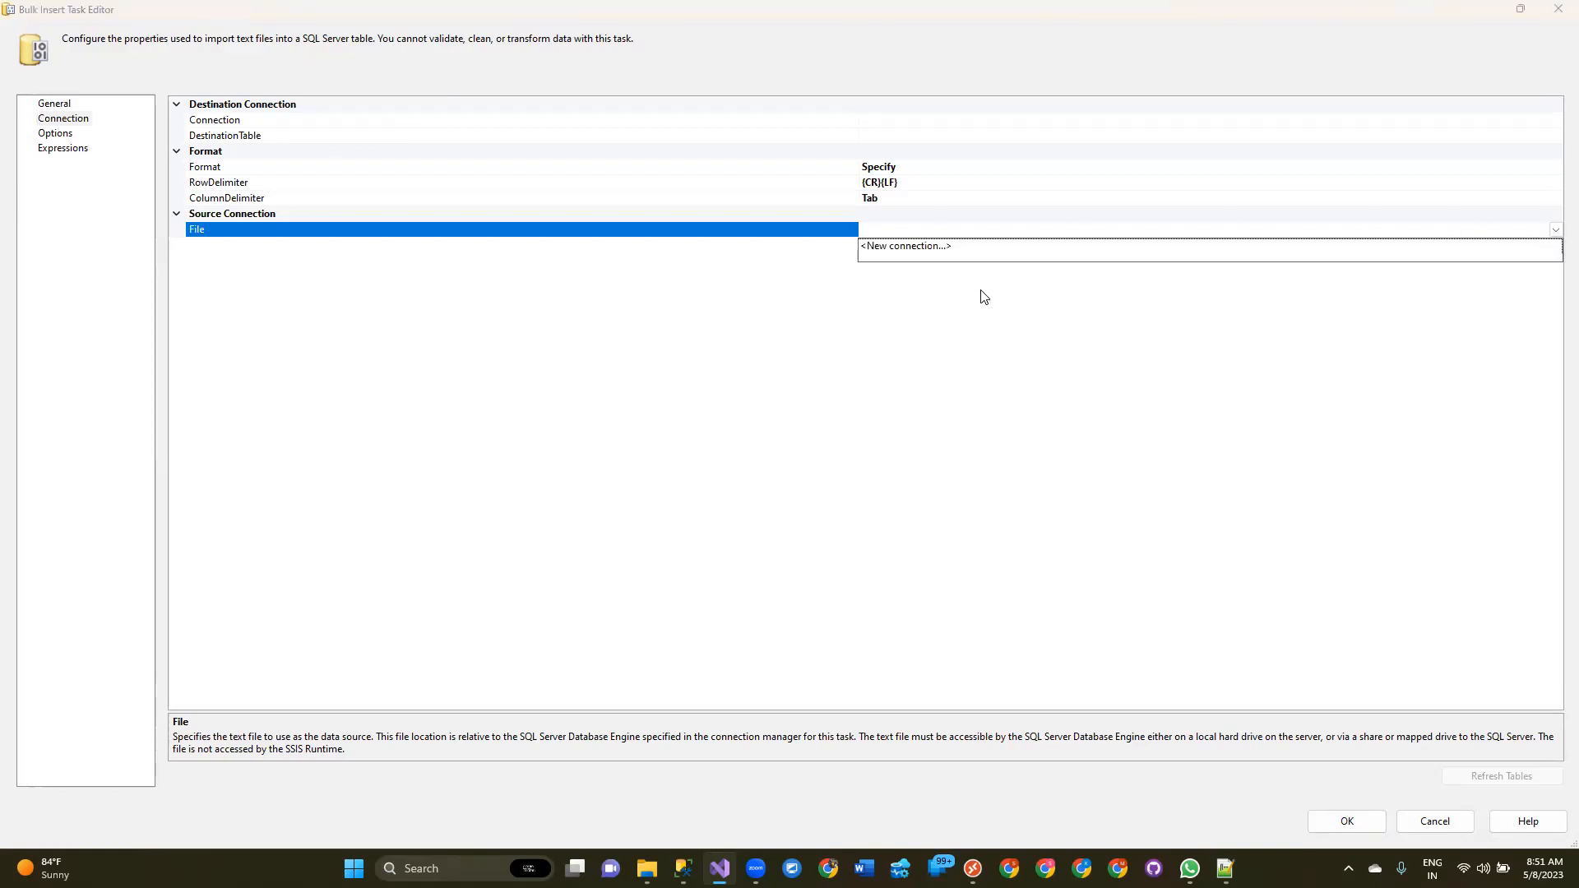
left_click(931, 249)
left_click(948, 446)
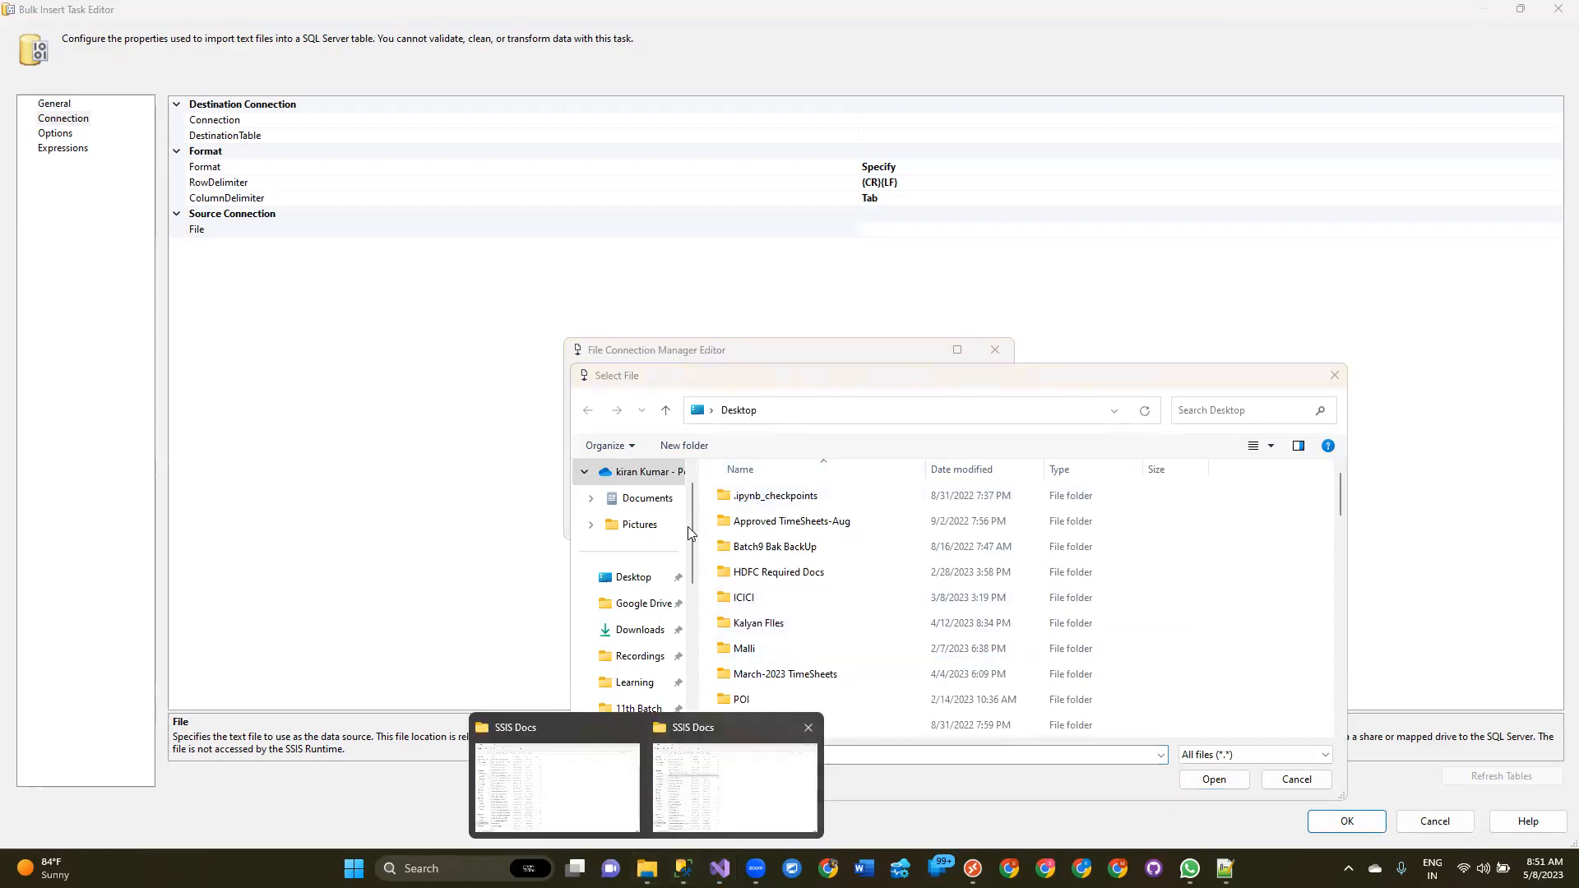
scroll(672, 560, "down", 2)
scroll(672, 559, "down", 5)
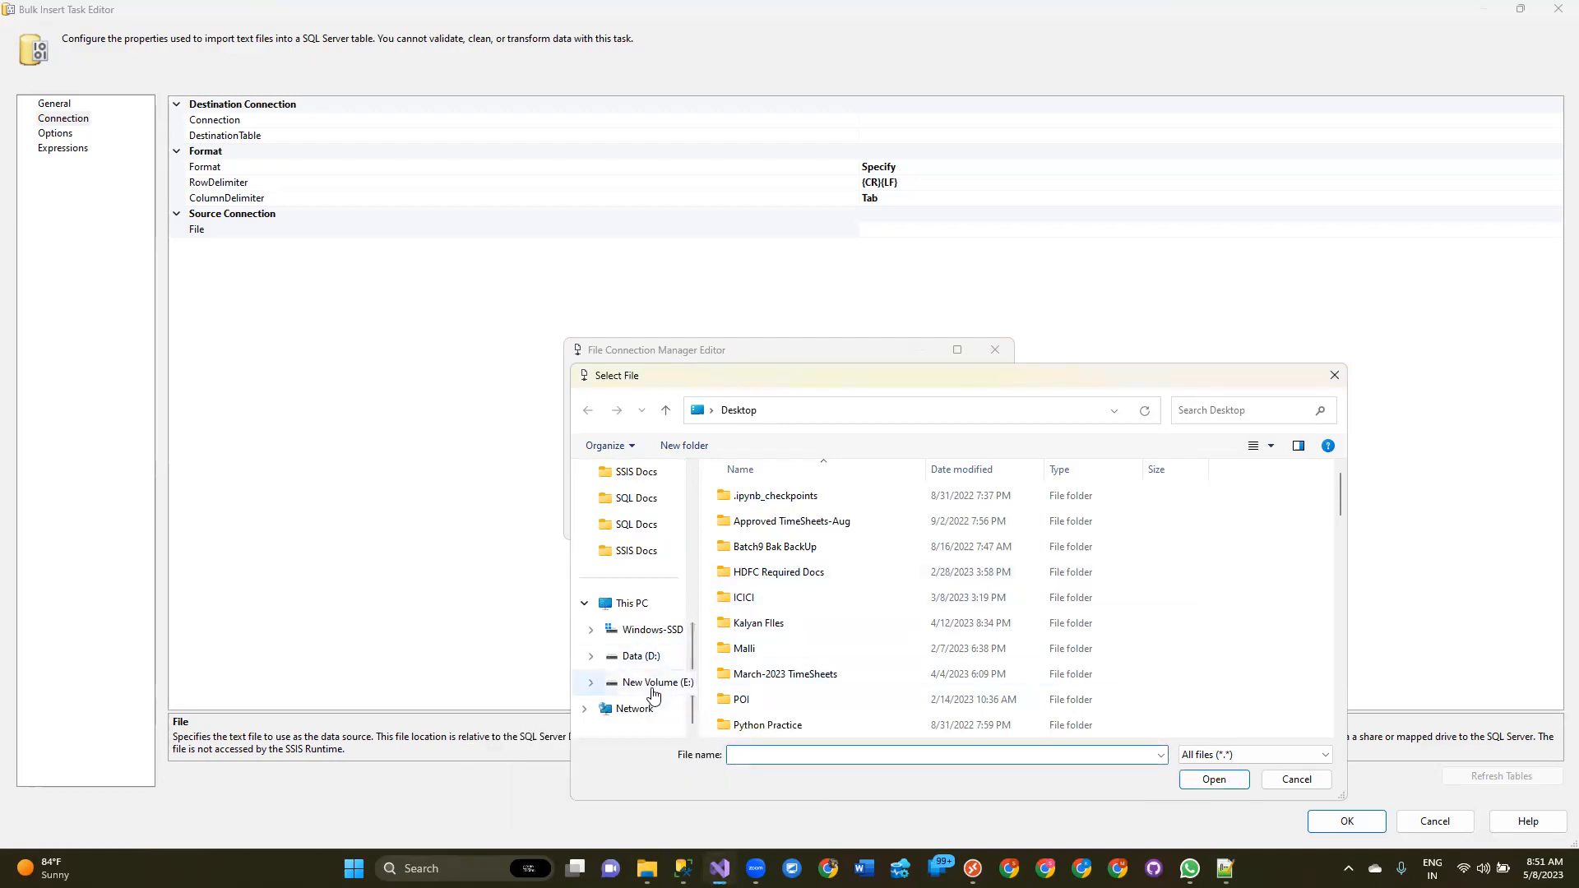
left_click(672, 689)
double_click(760, 599)
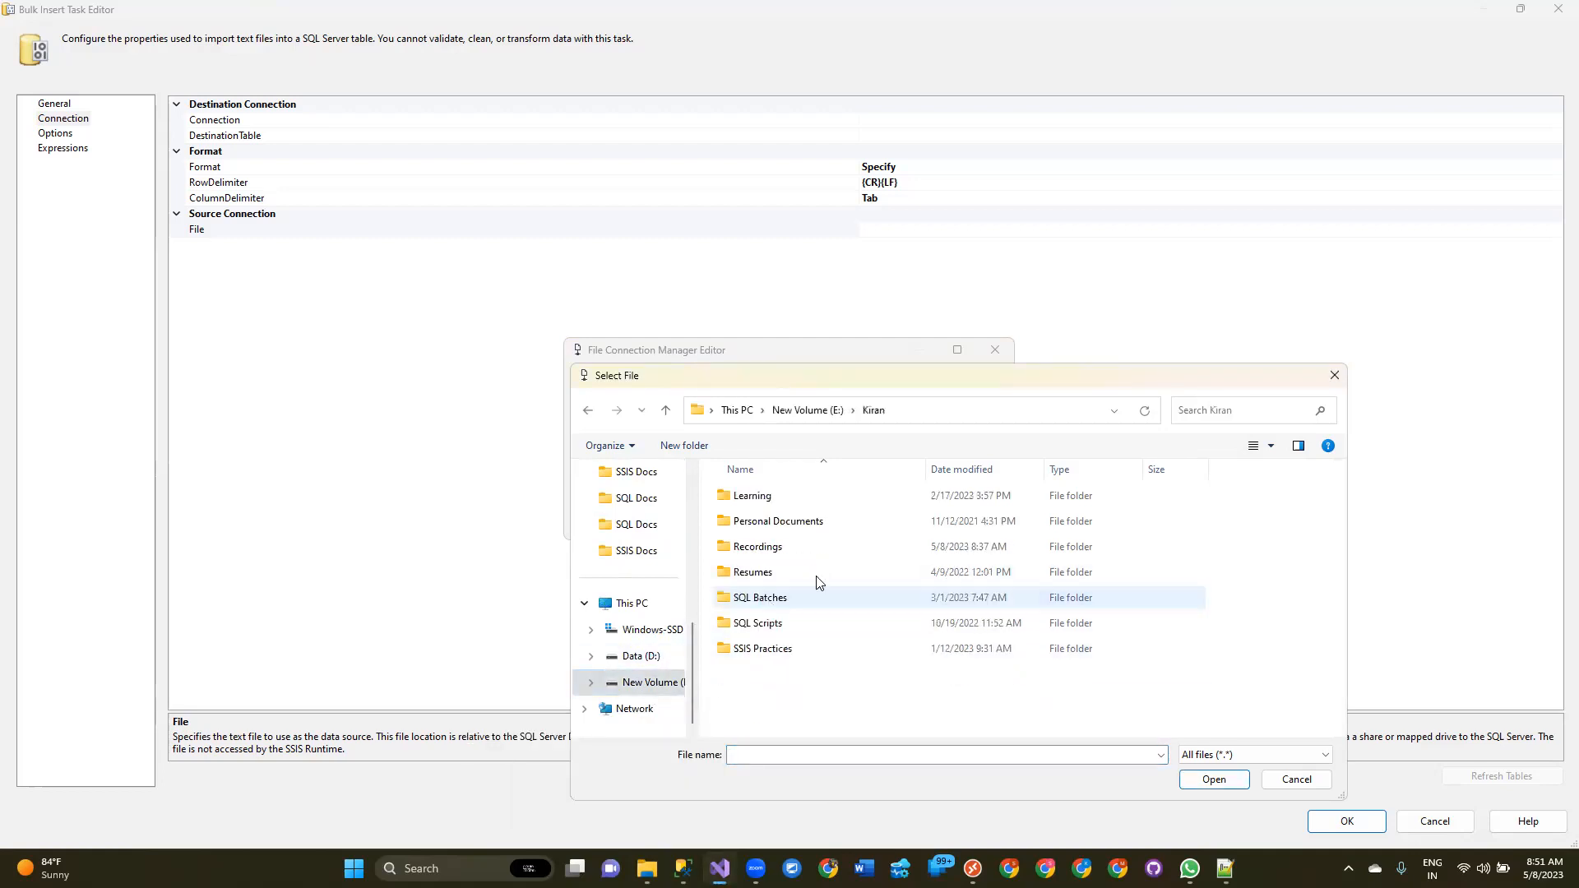
left_click(788, 650)
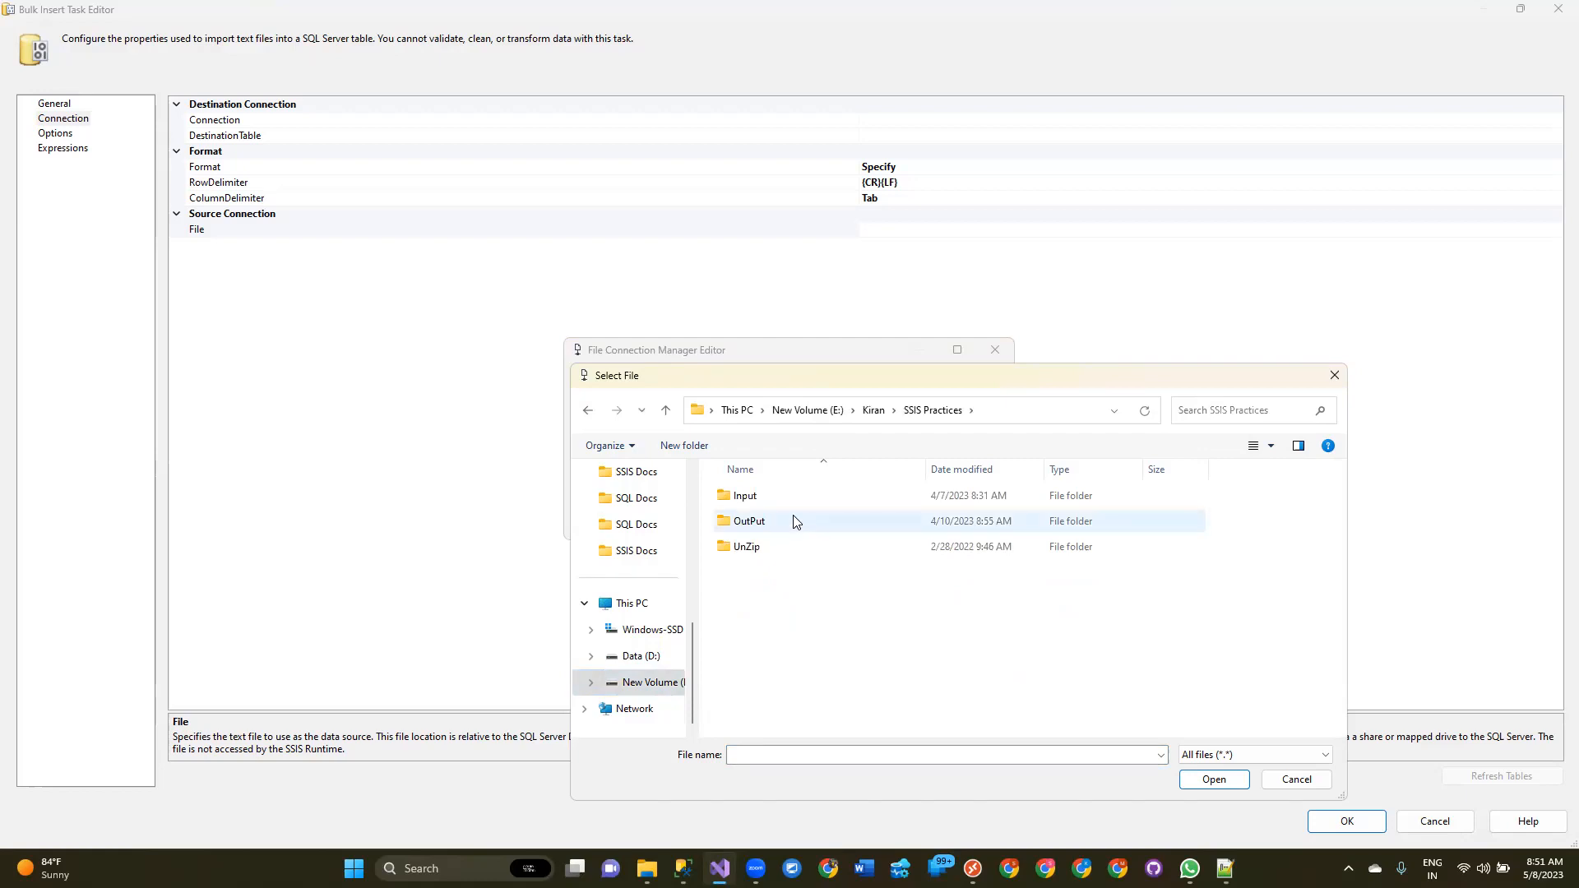
double_click(752, 497)
double_click(773, 674)
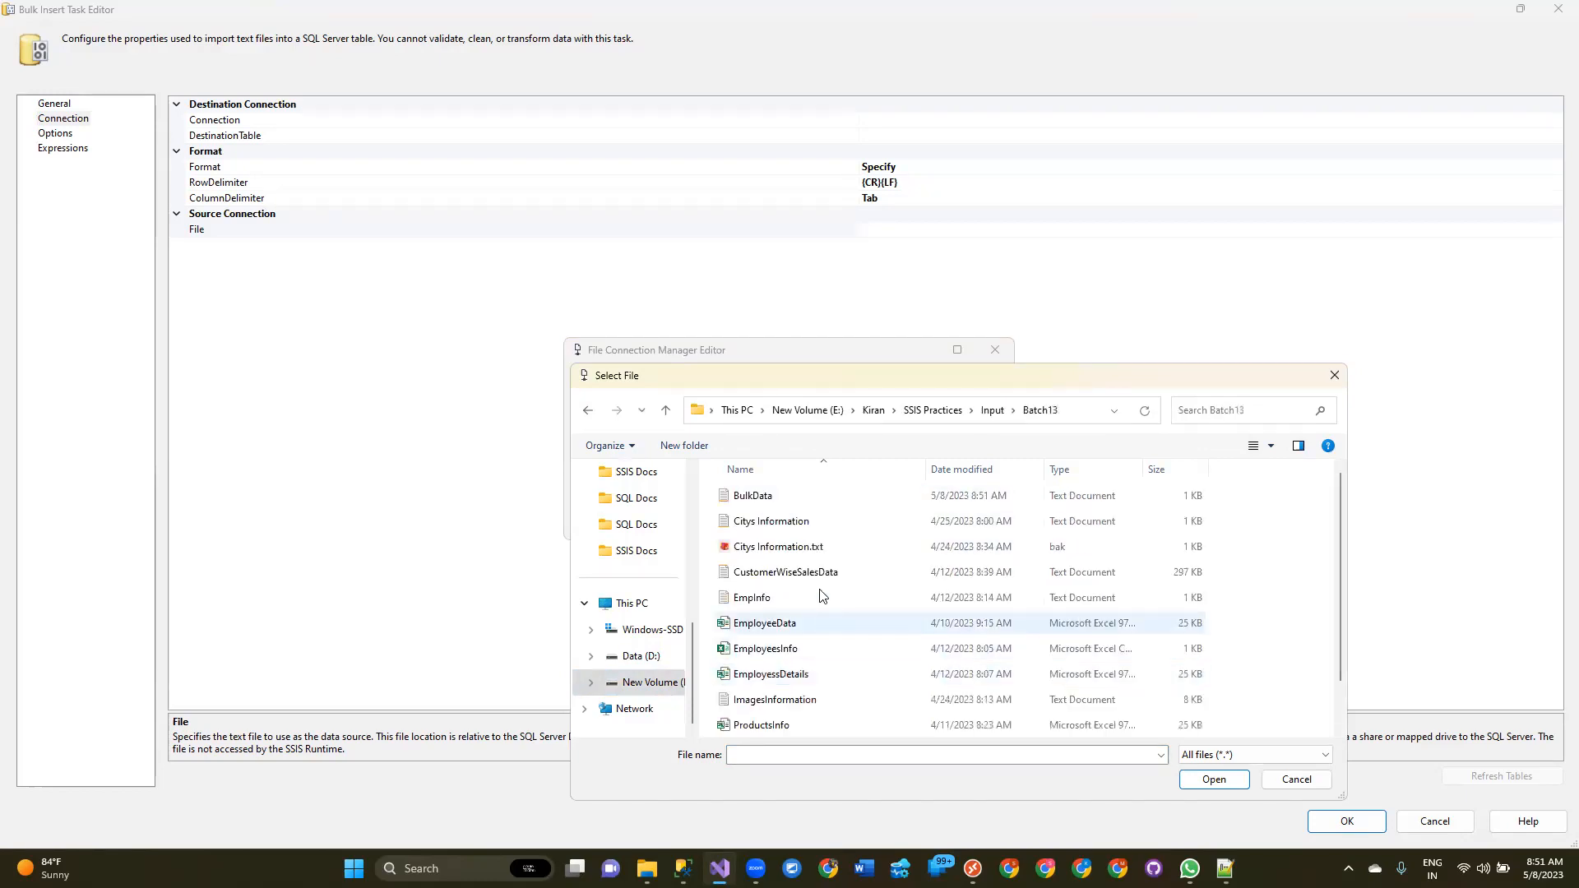
left_click(752, 495)
left_click(1194, 777)
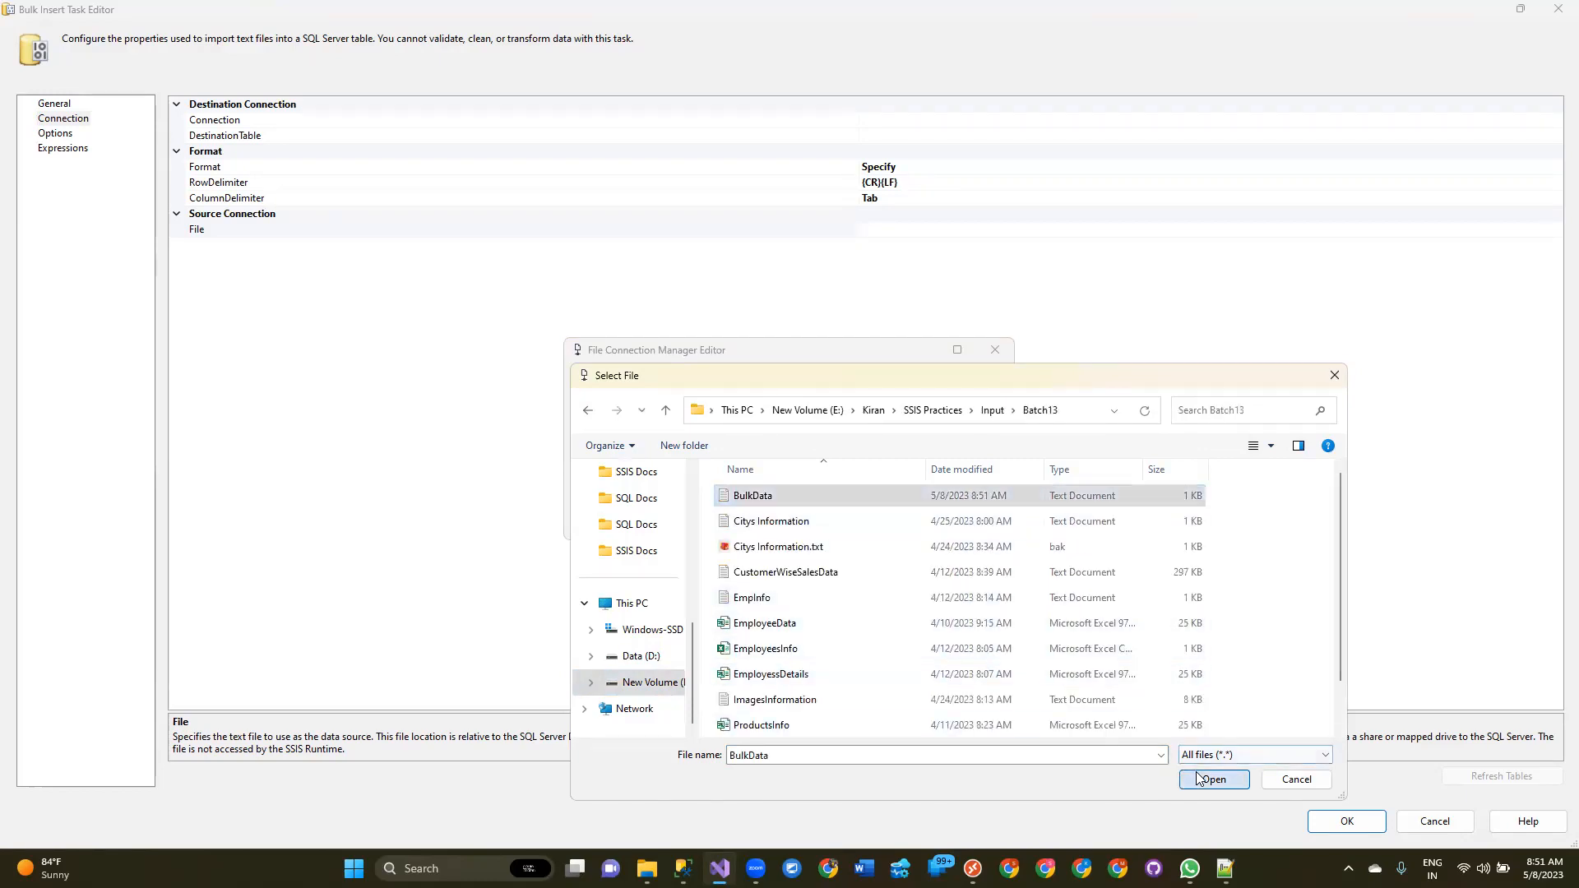
left_click(900, 482)
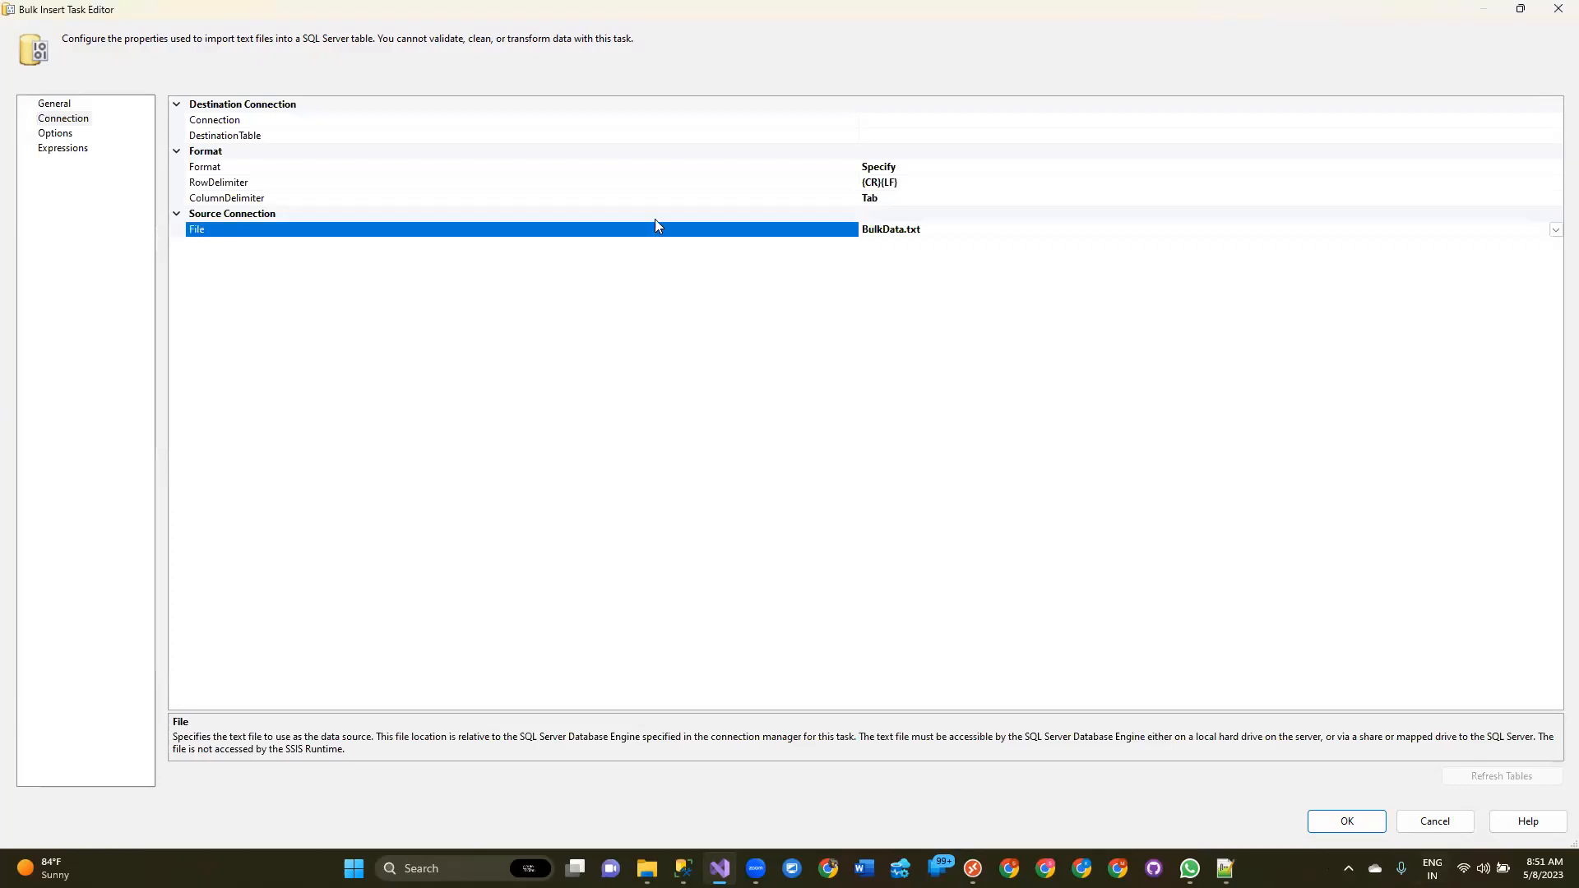
Set the destination Connection to the existing OLE DB connection for the SQLB13 database.
left_click(273, 119)
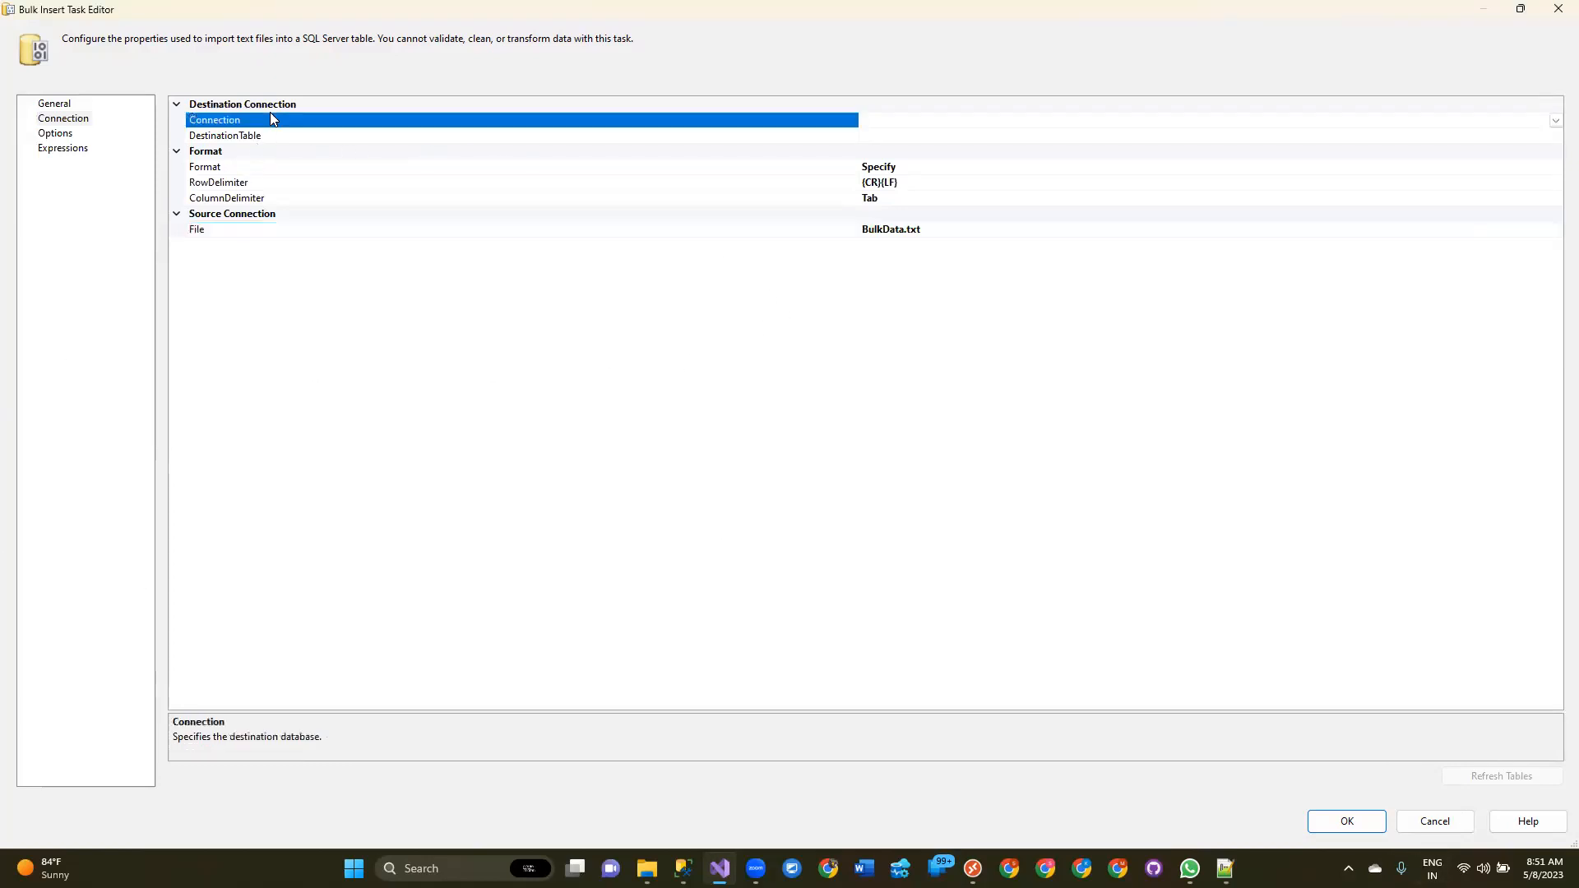
left_click(1555, 122)
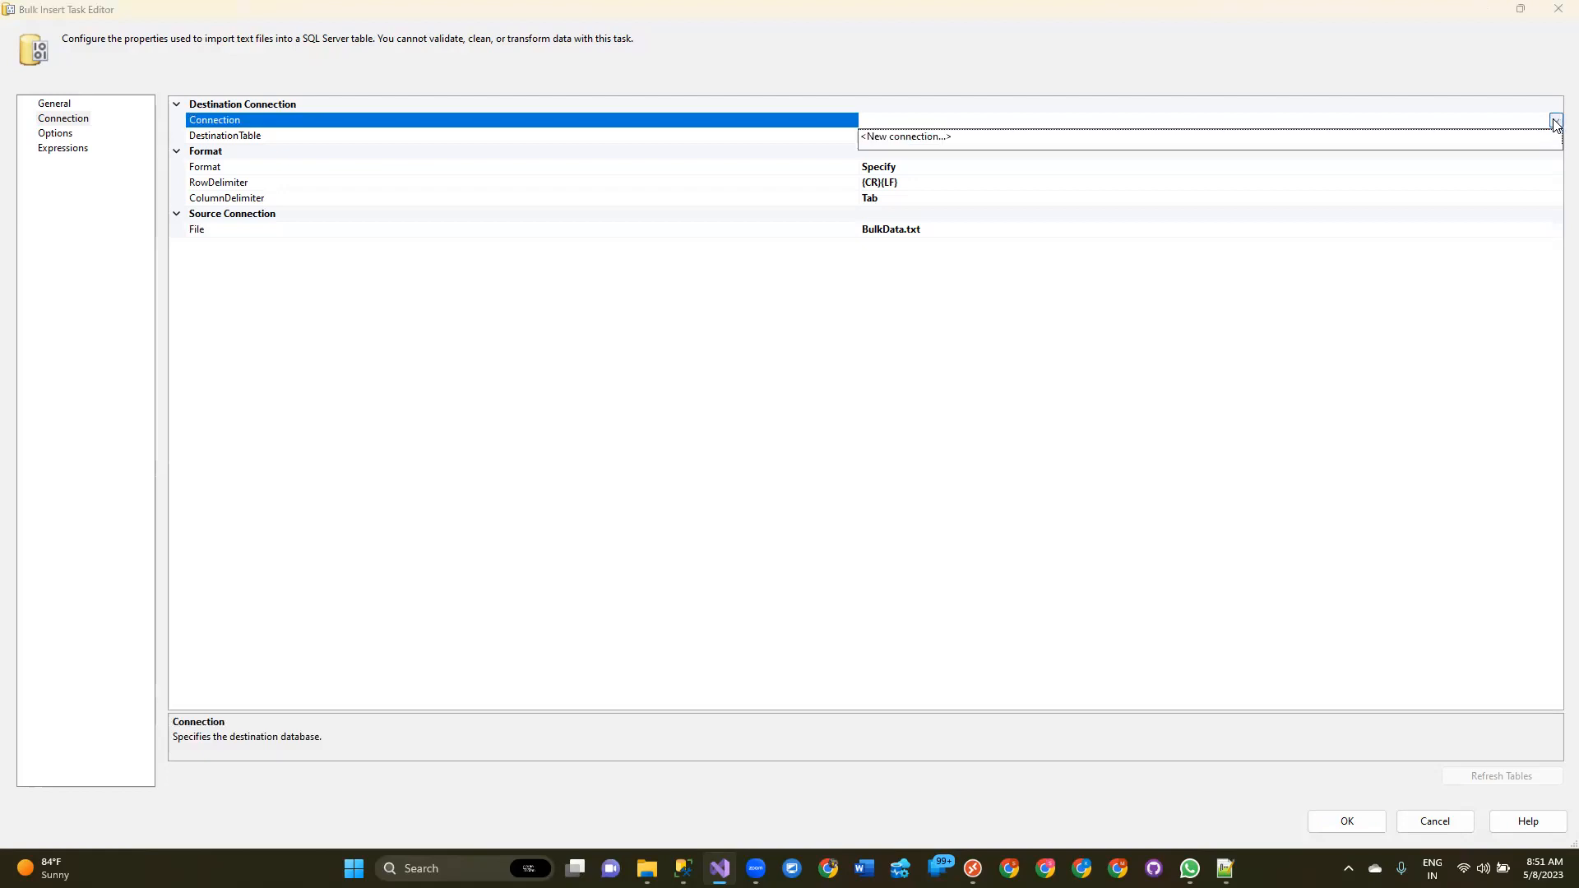
left_click(963, 137)
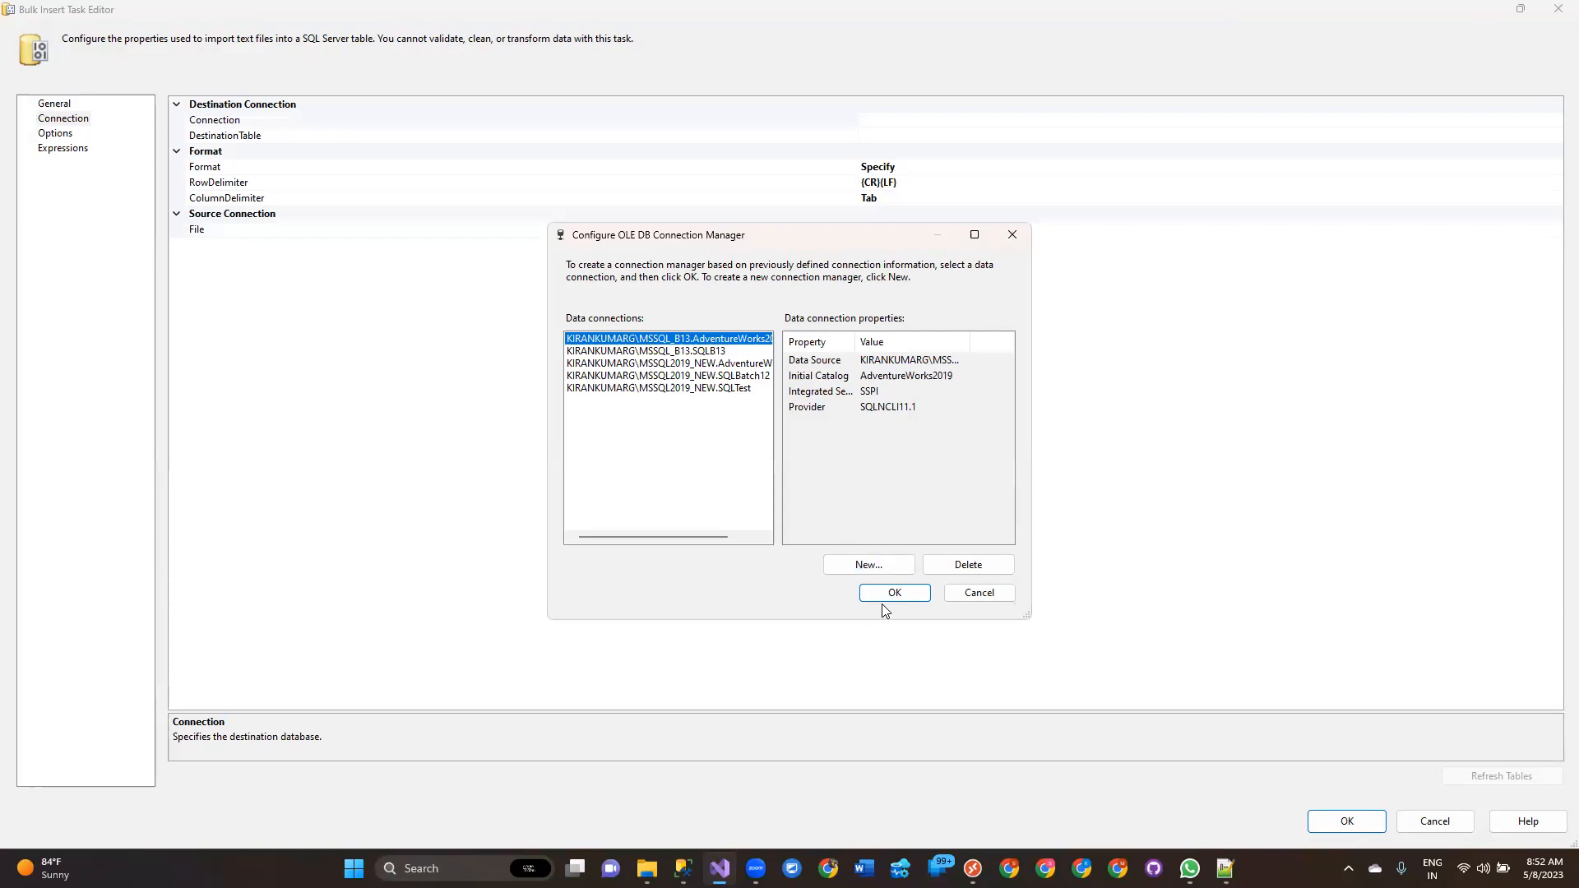
left_click(703, 352)
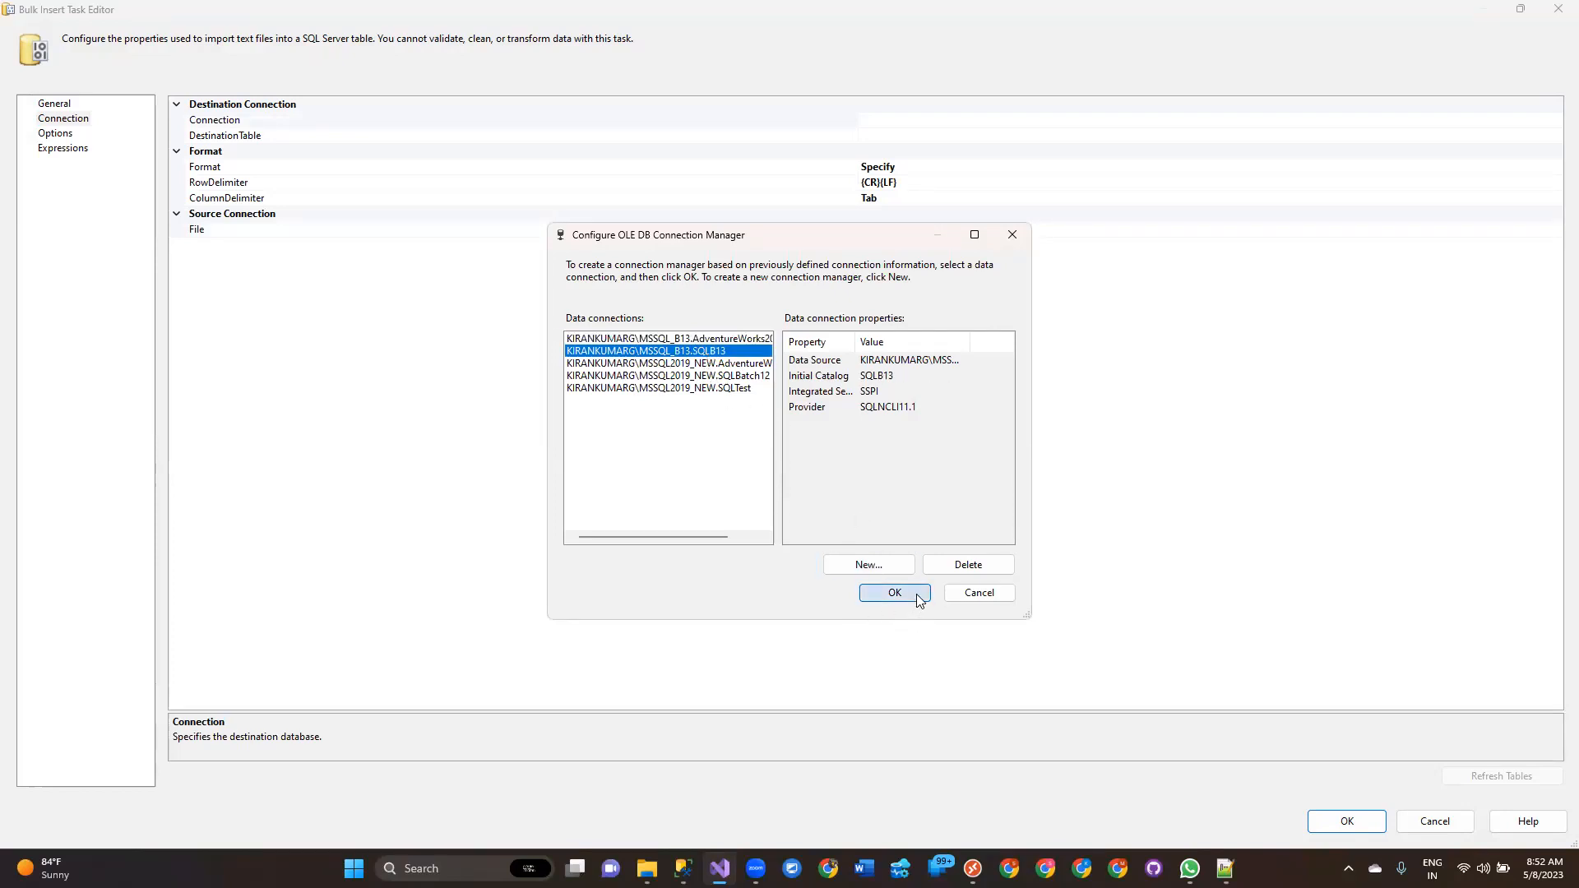
left_click(916, 594)
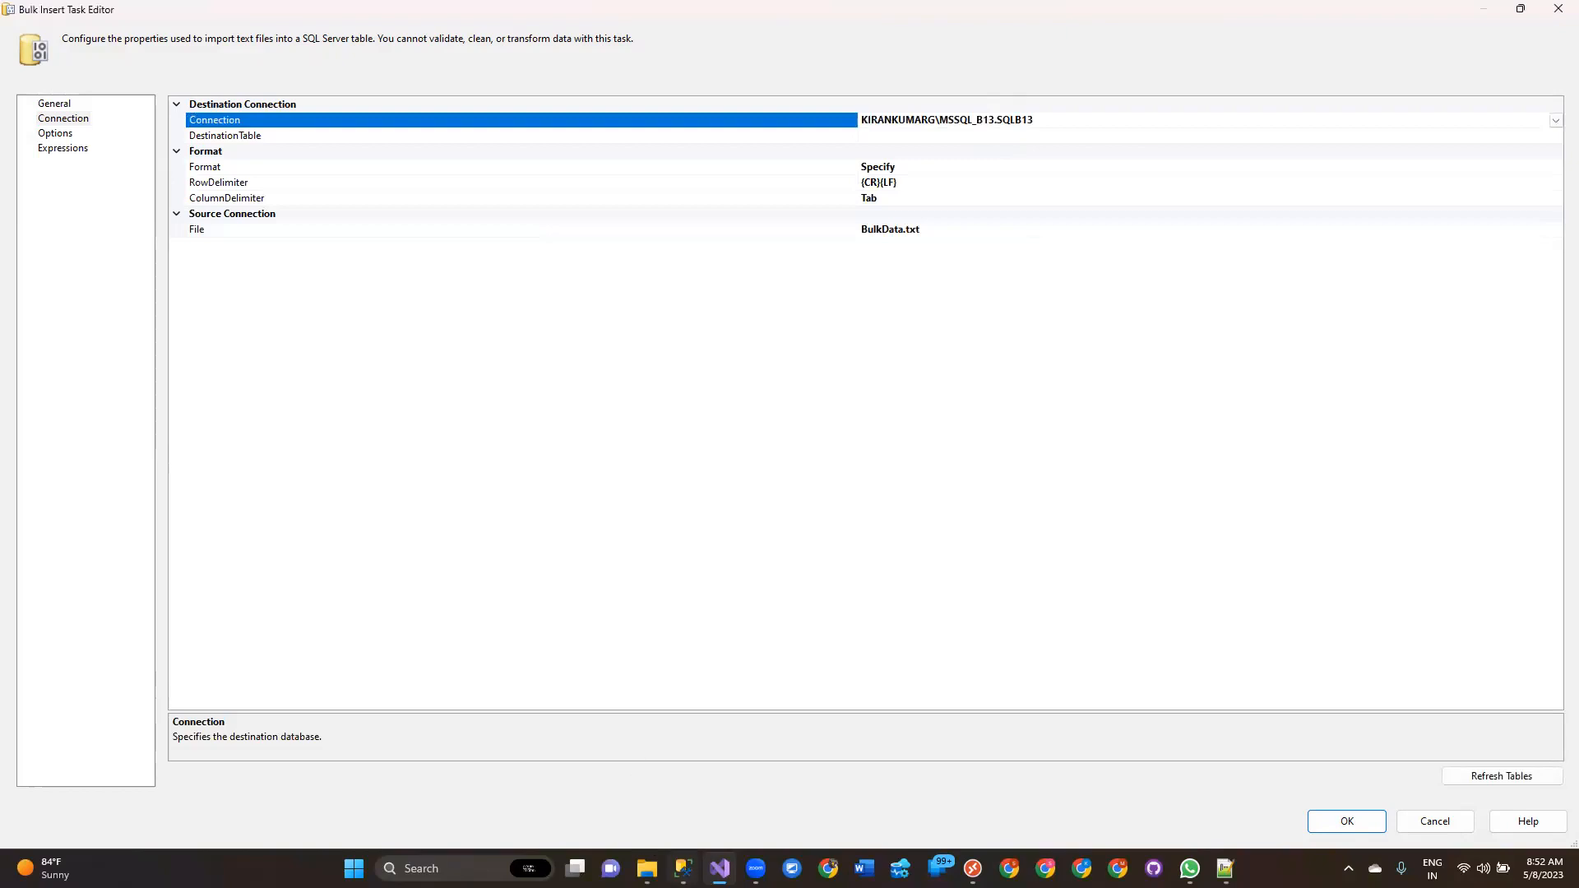
Switch to SQL Server Management Studio and disconnect the Analysis Services server connections in Object Explorer.
left_click(684, 869)
left_click(1003, 398)
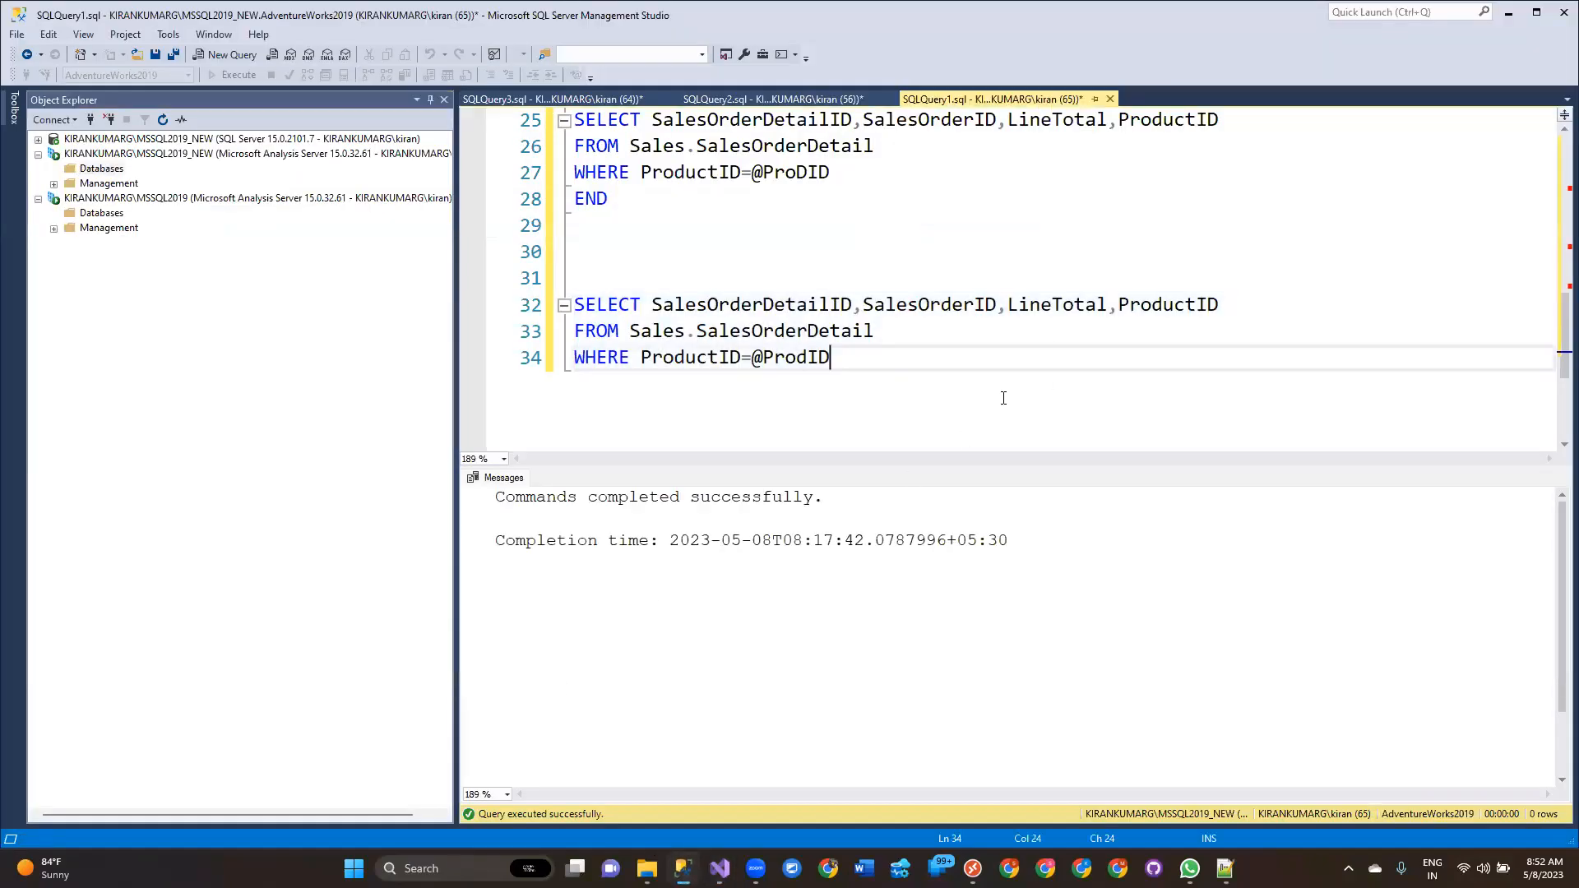
key("Return")
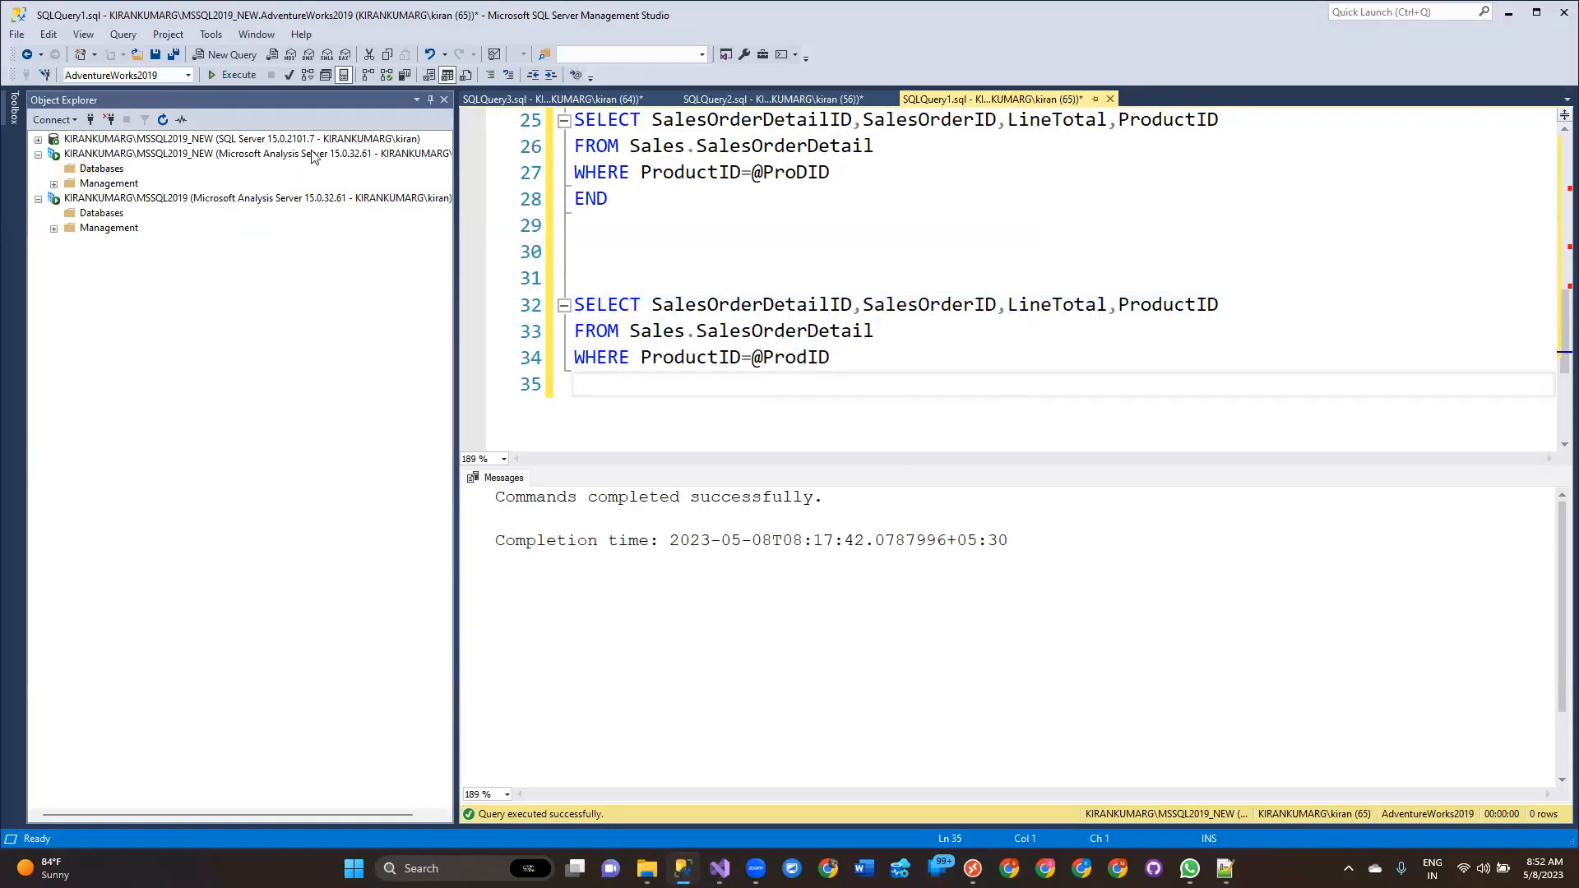
left_click(151, 155)
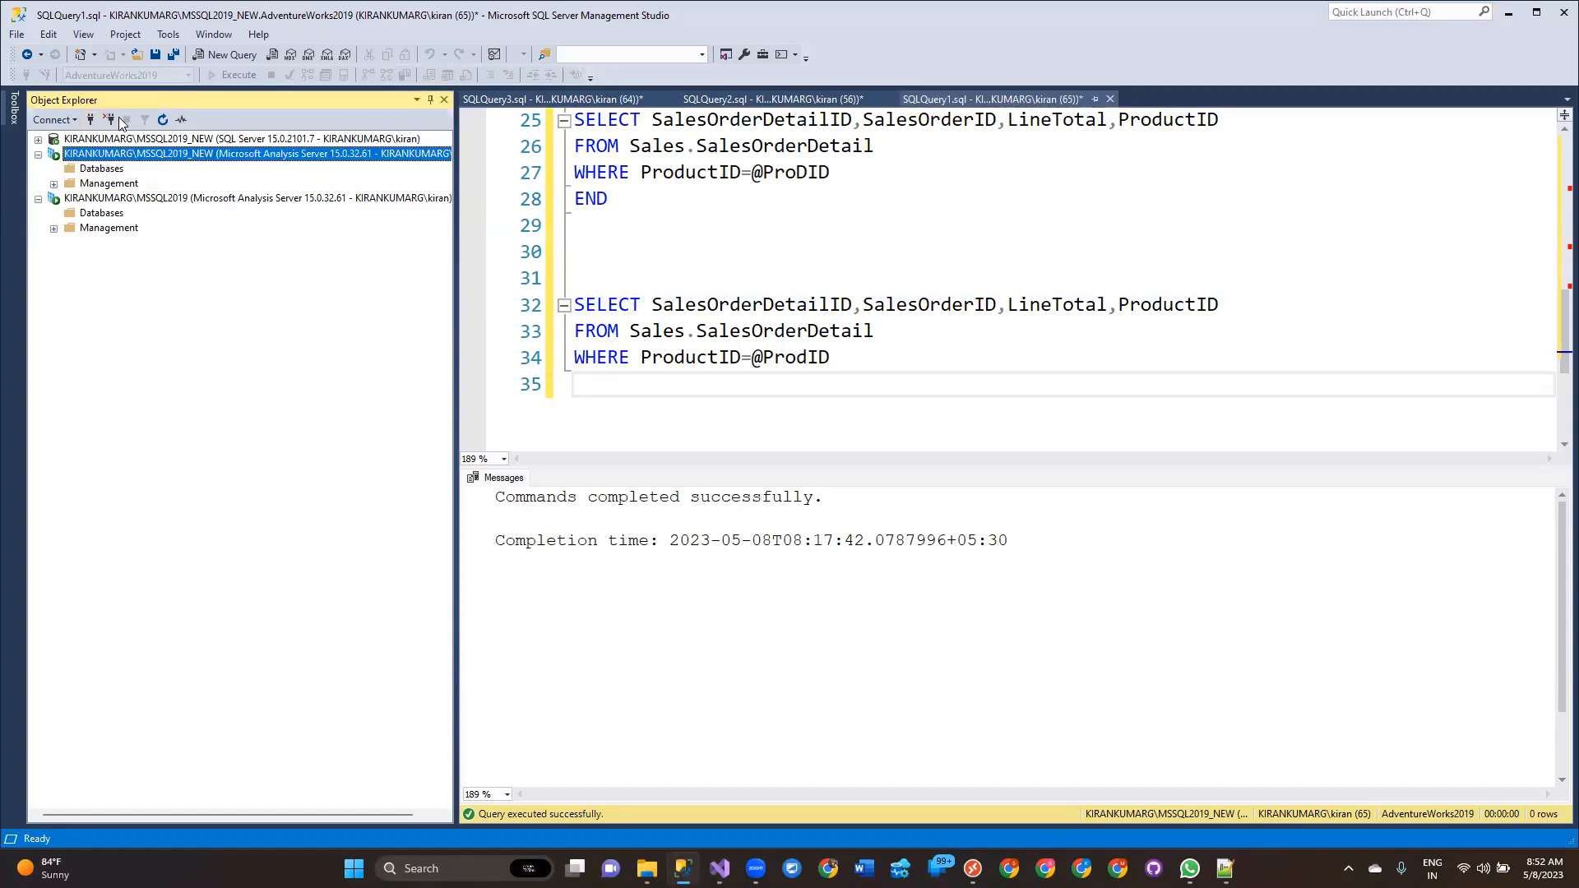
left_click(108, 120)
left_click(112, 121)
left_click(38, 140)
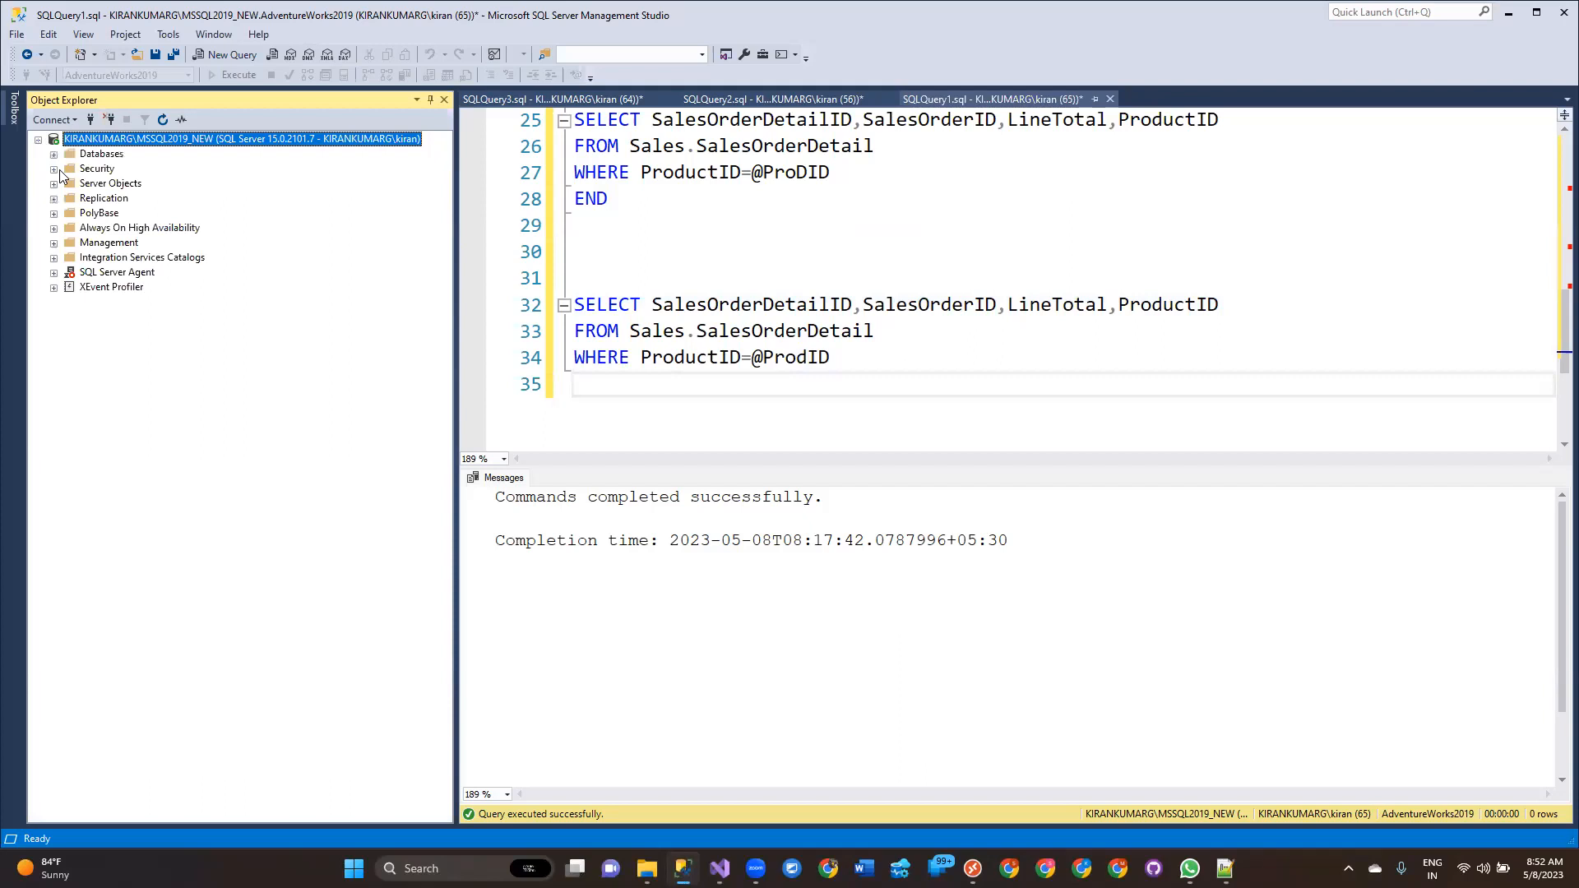
Connect Object Explorer to the MSSQL2019 Analysis Services instance using Windows Authentication.
left_click(53, 154)
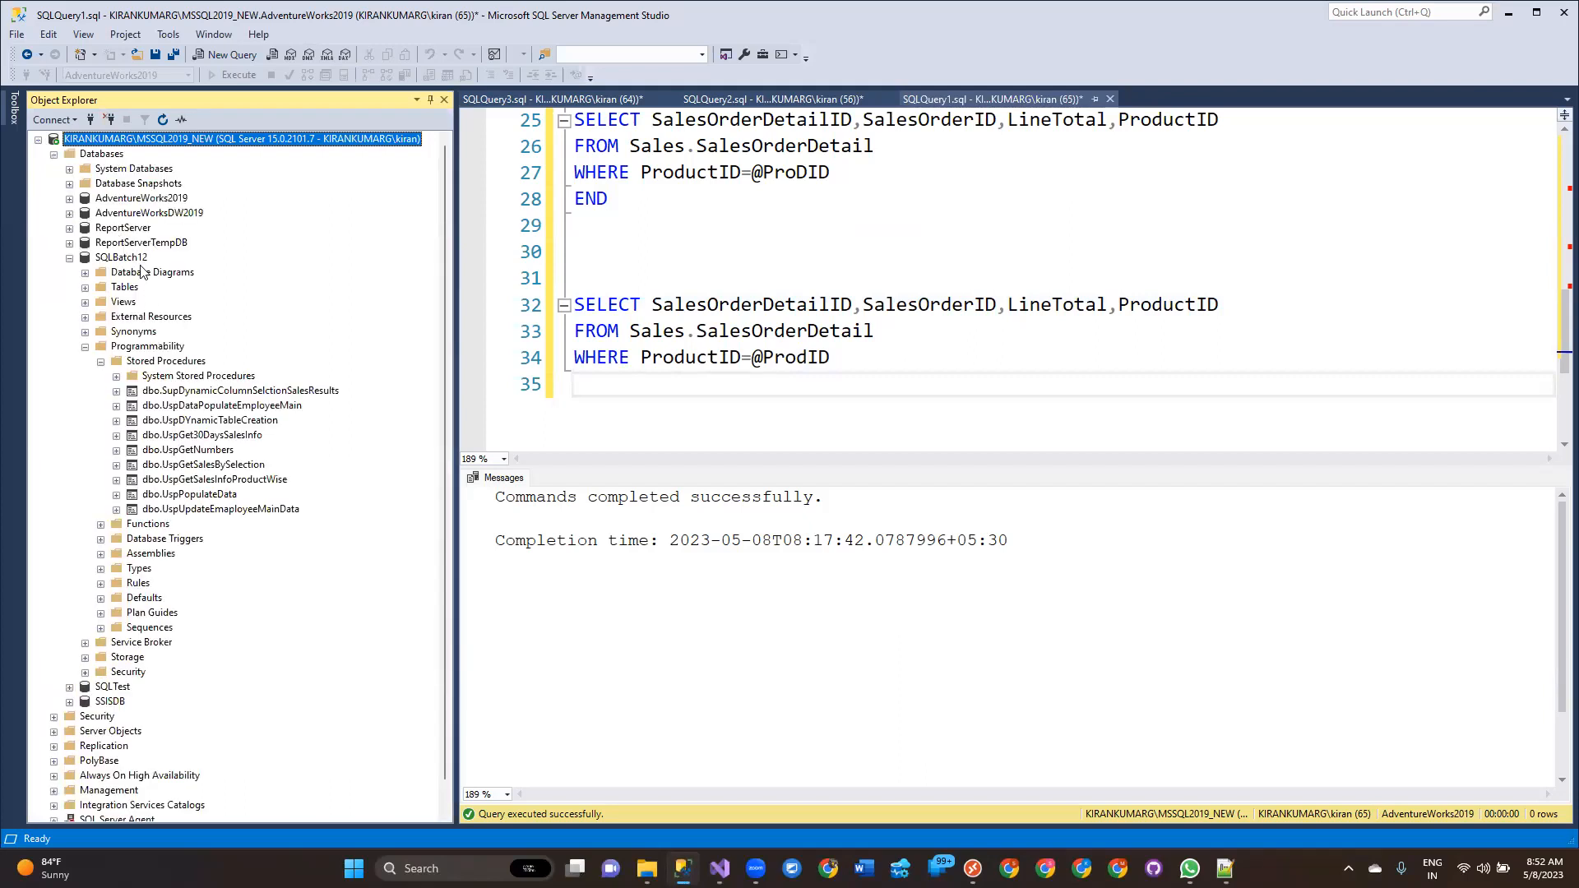
left_click(69, 258)
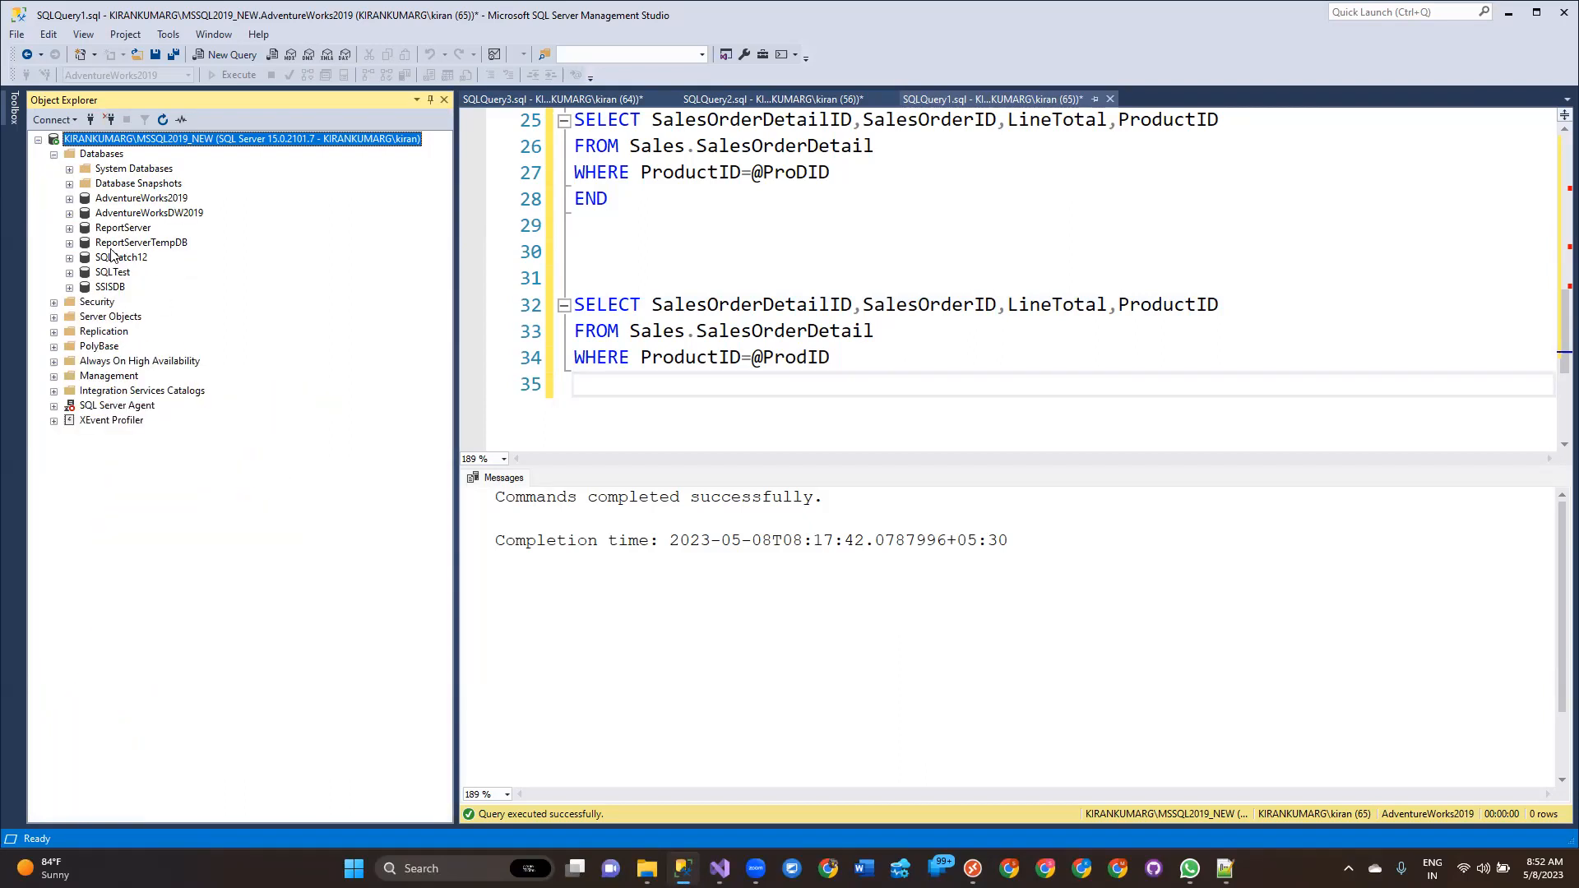
left_click(91, 120)
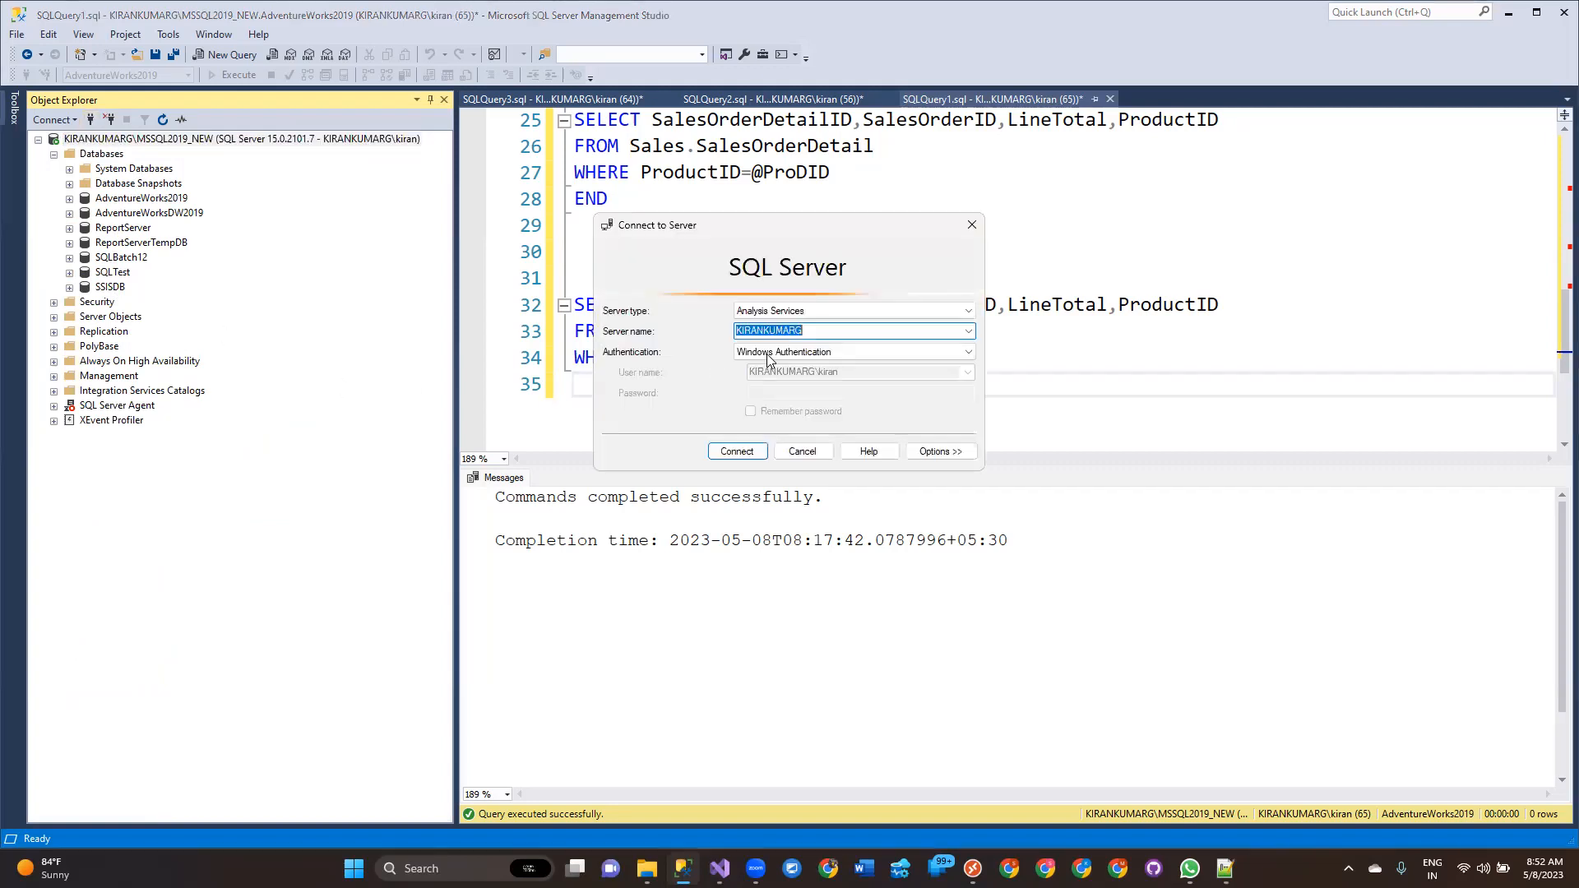
left_click(969, 331)
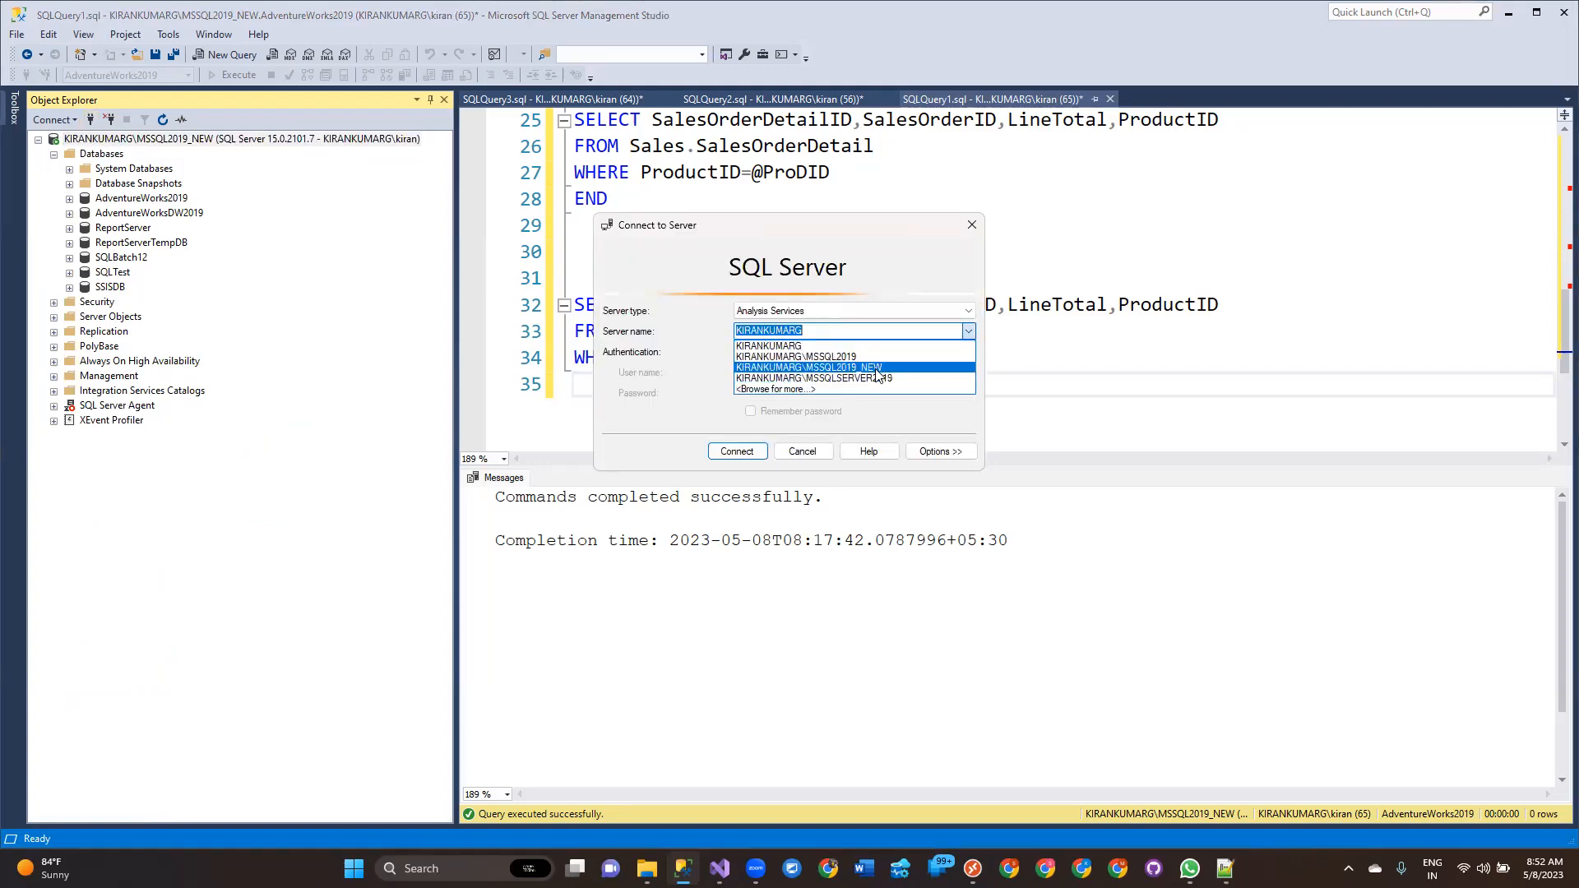
left_click(875, 355)
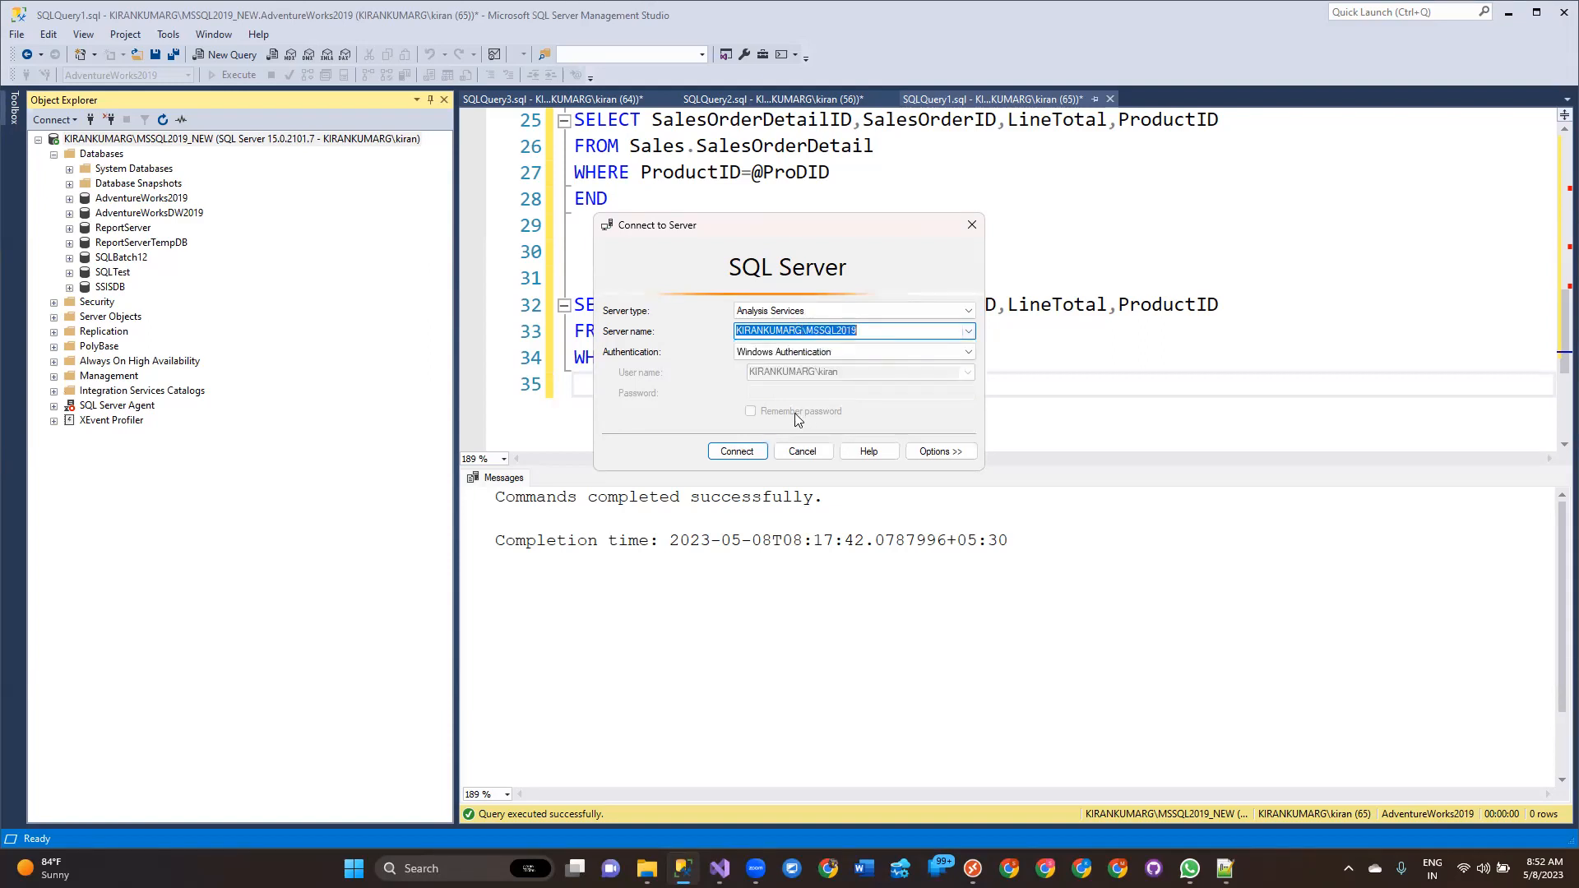
left_click(731, 452)
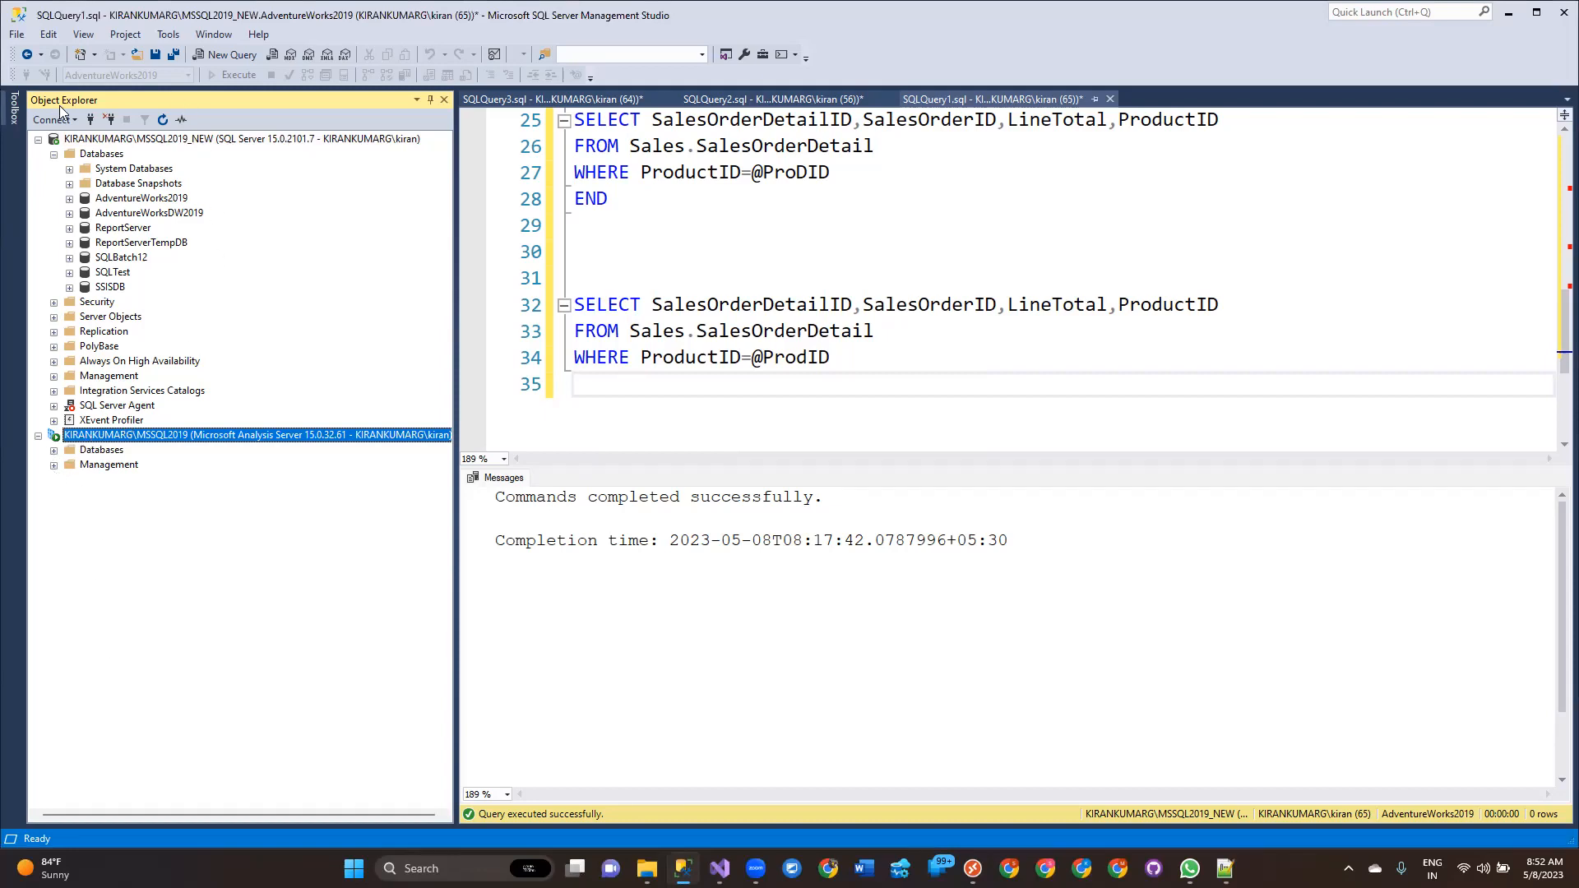
Connect Object Explorer to the KIRANKUMARG\MSSQL_B13 Database Engine instance using Windows Authentication.
left_click(109, 120)
left_click(90, 120)
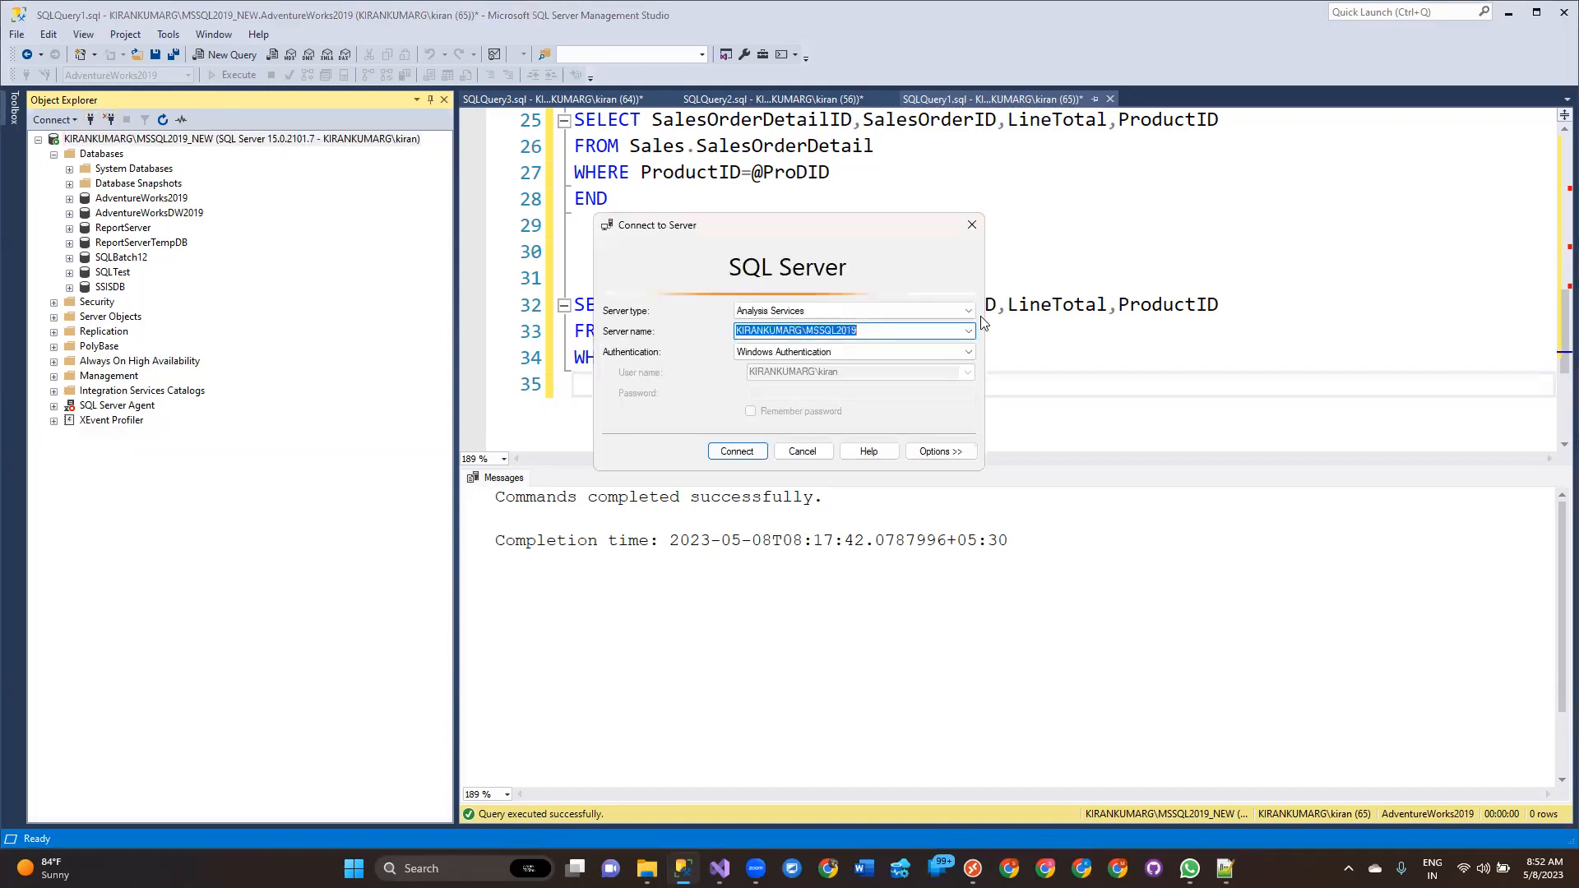
left_click(969, 311)
left_click(962, 322)
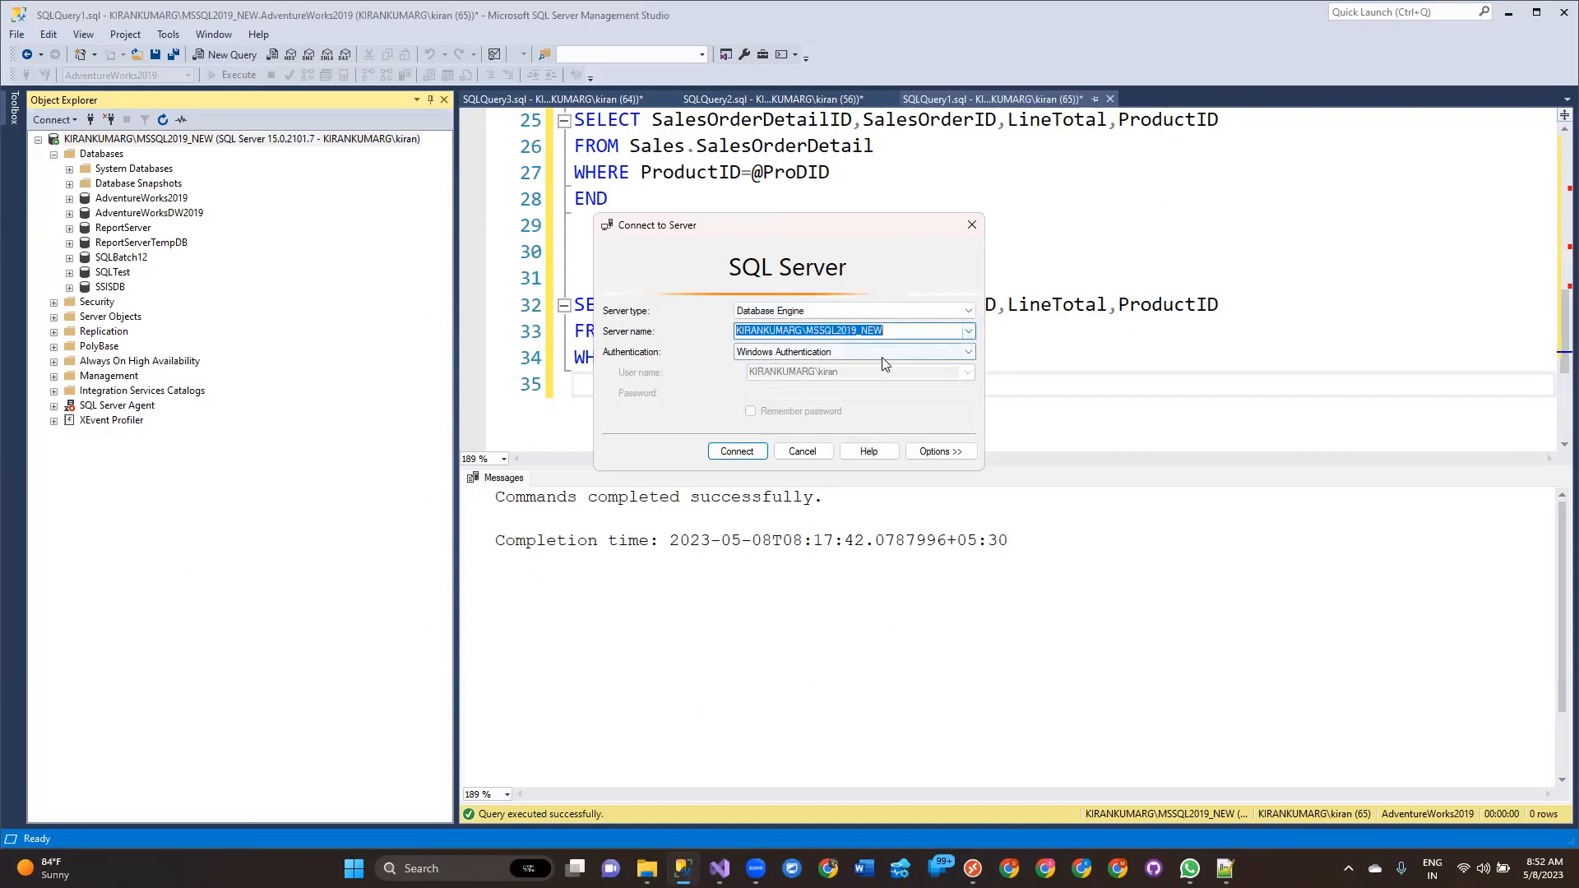
left_click(969, 334)
left_click(927, 357)
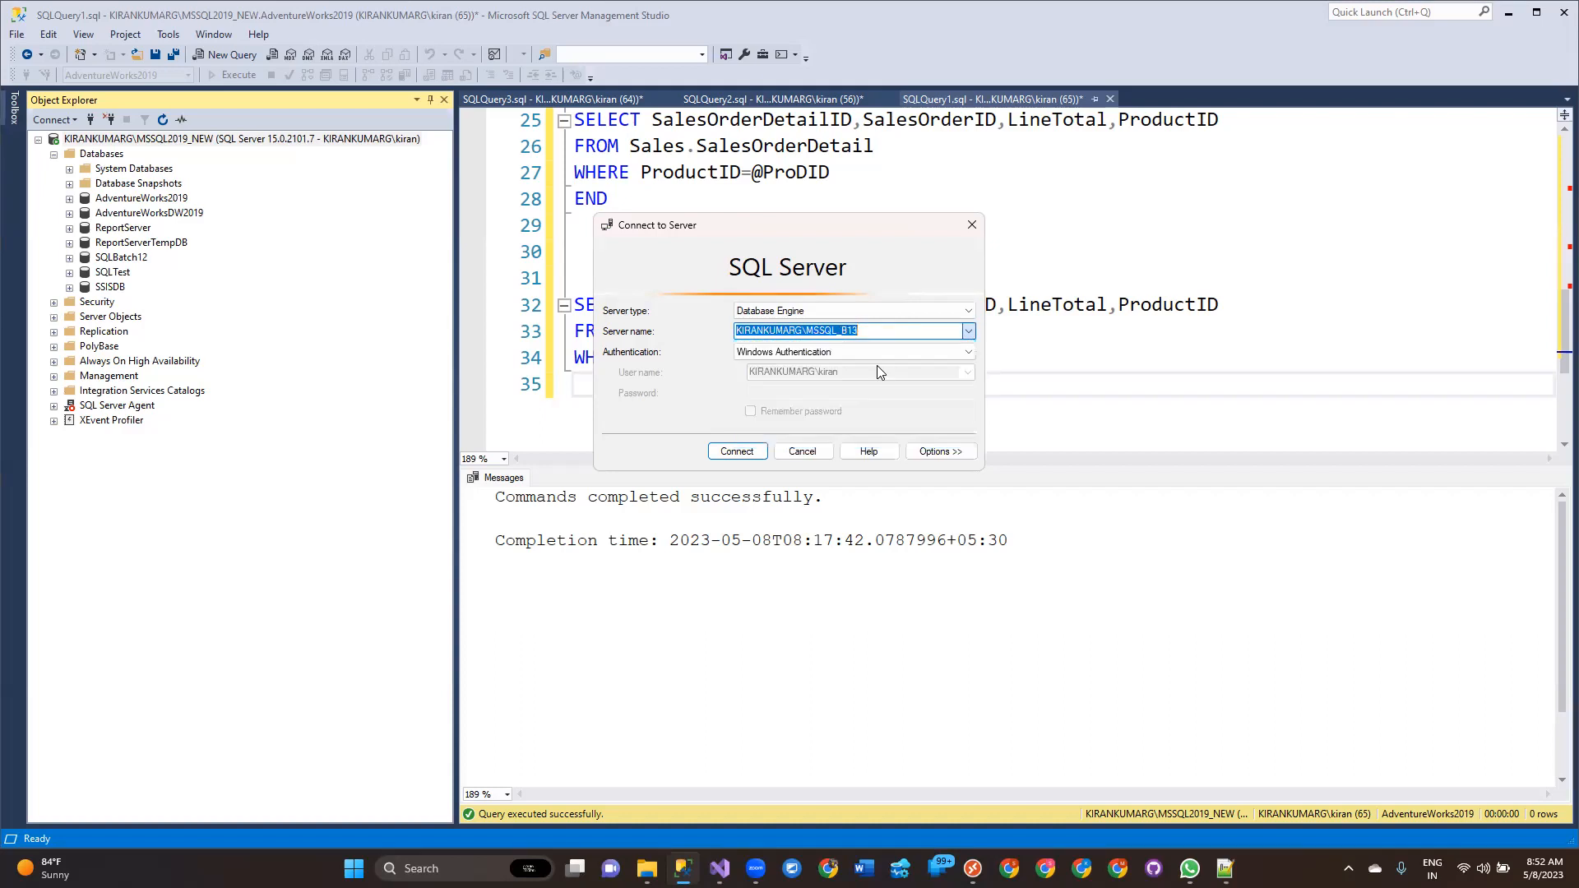
left_click(750, 457)
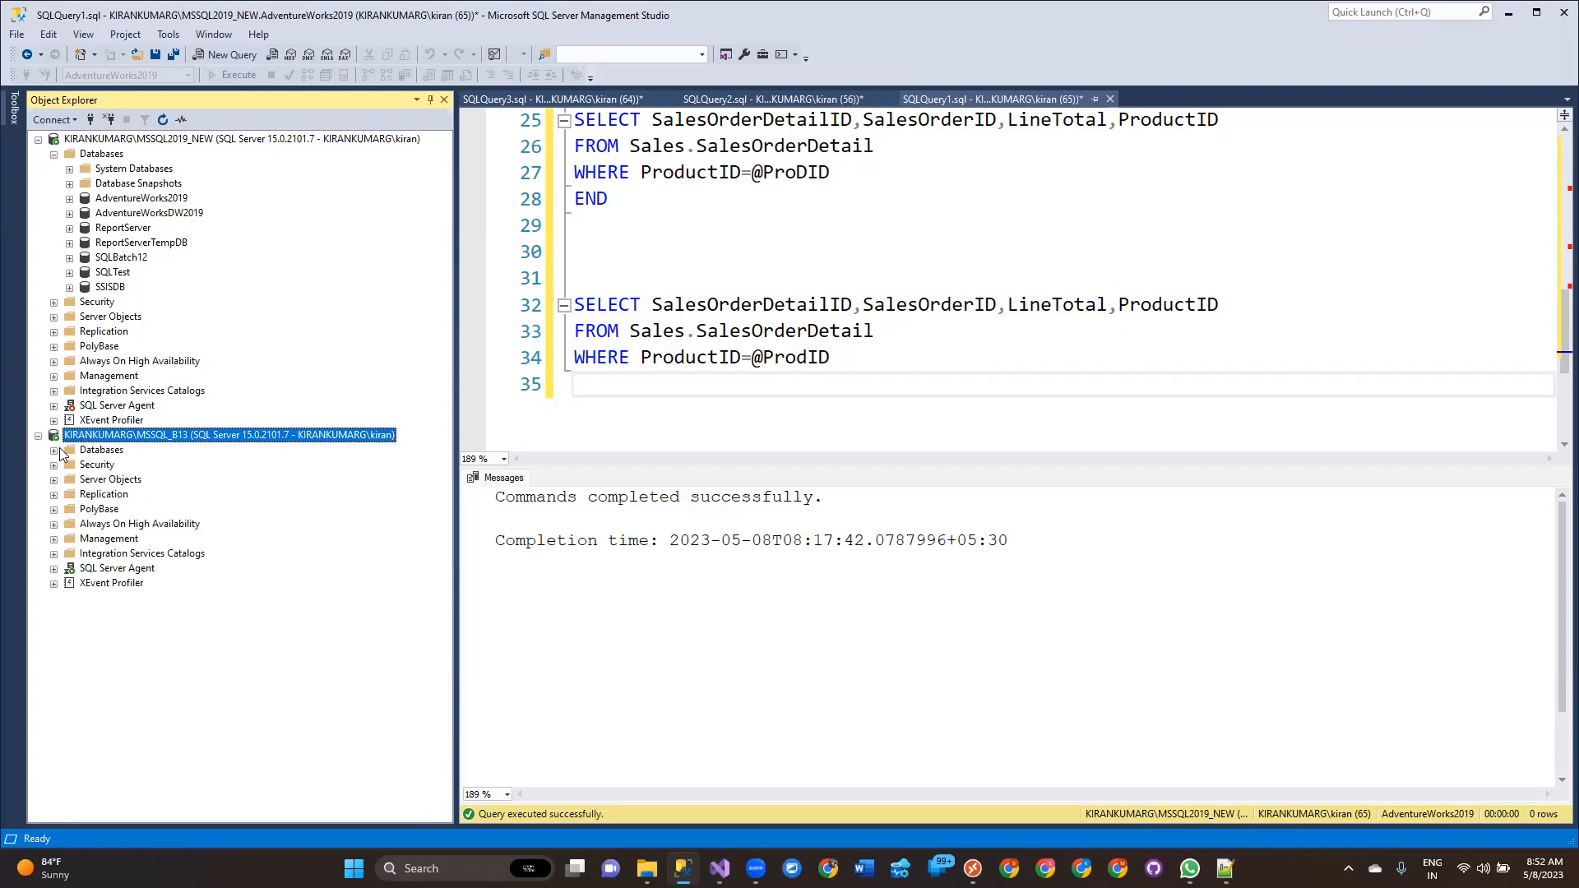
Open a new query on the SQLB13 database and start a CREATE TABLE statement for a table named BulkInsert.
left_click(54, 450)
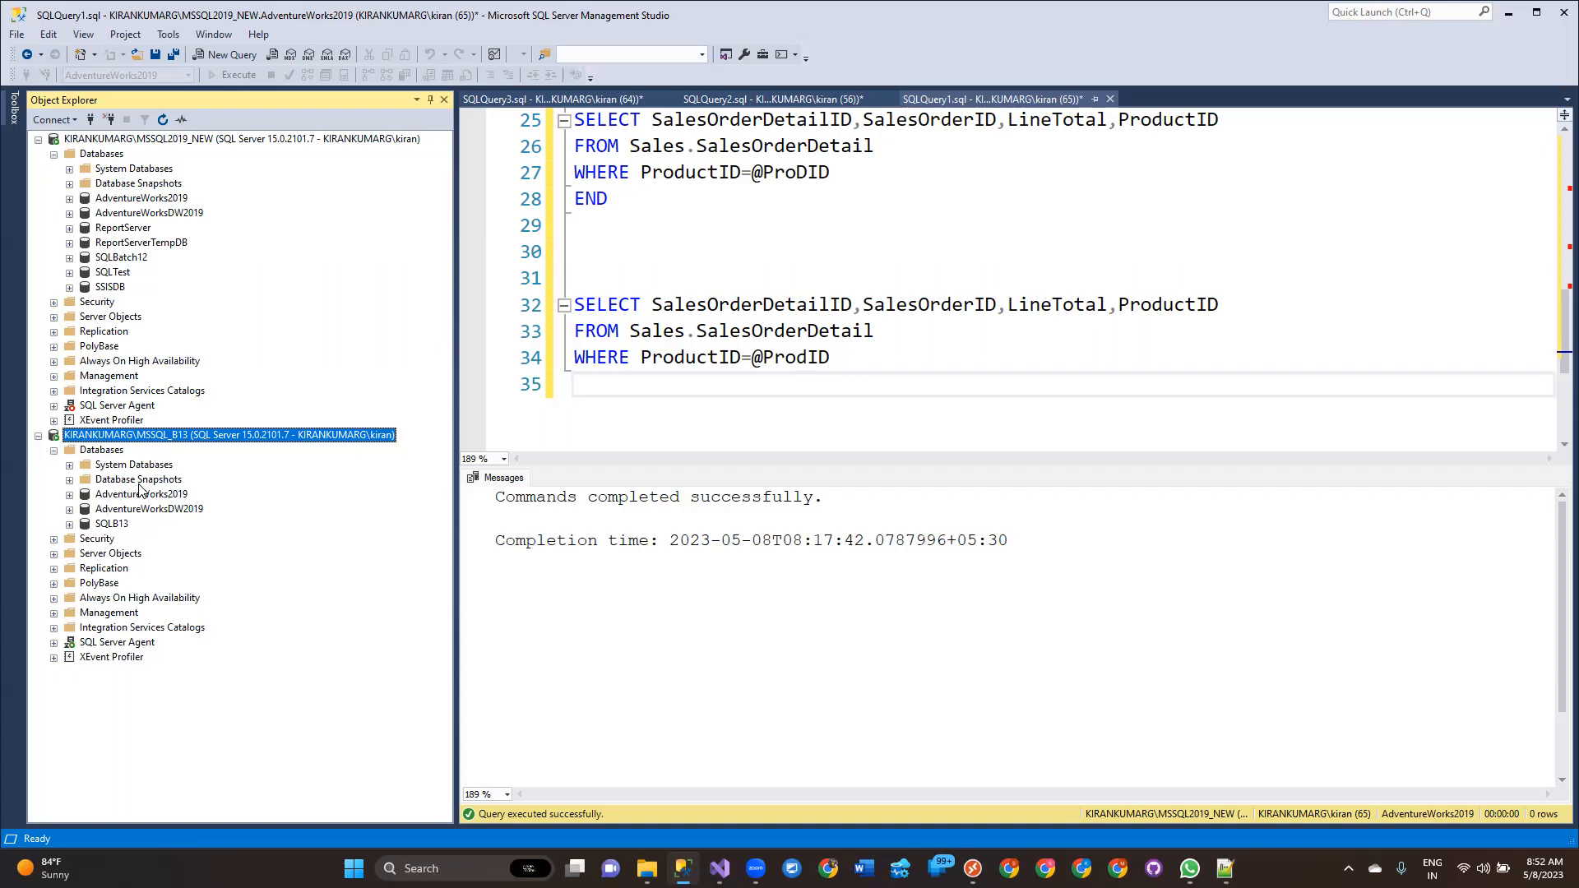
left_click(112, 524)
key("ctrl+n")
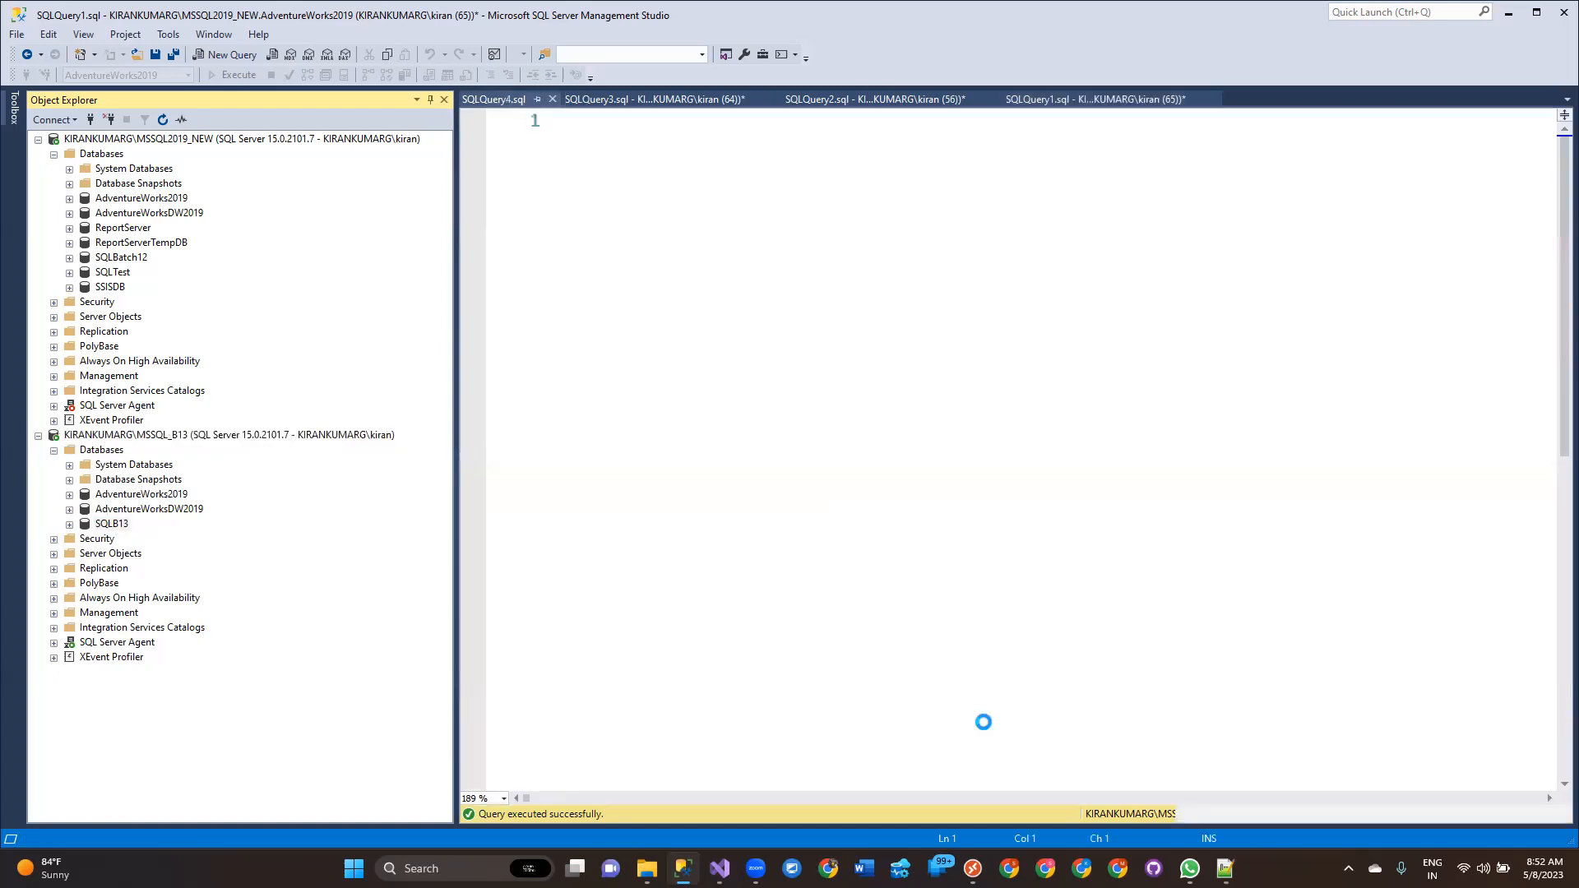
type("CREATE TABLE")
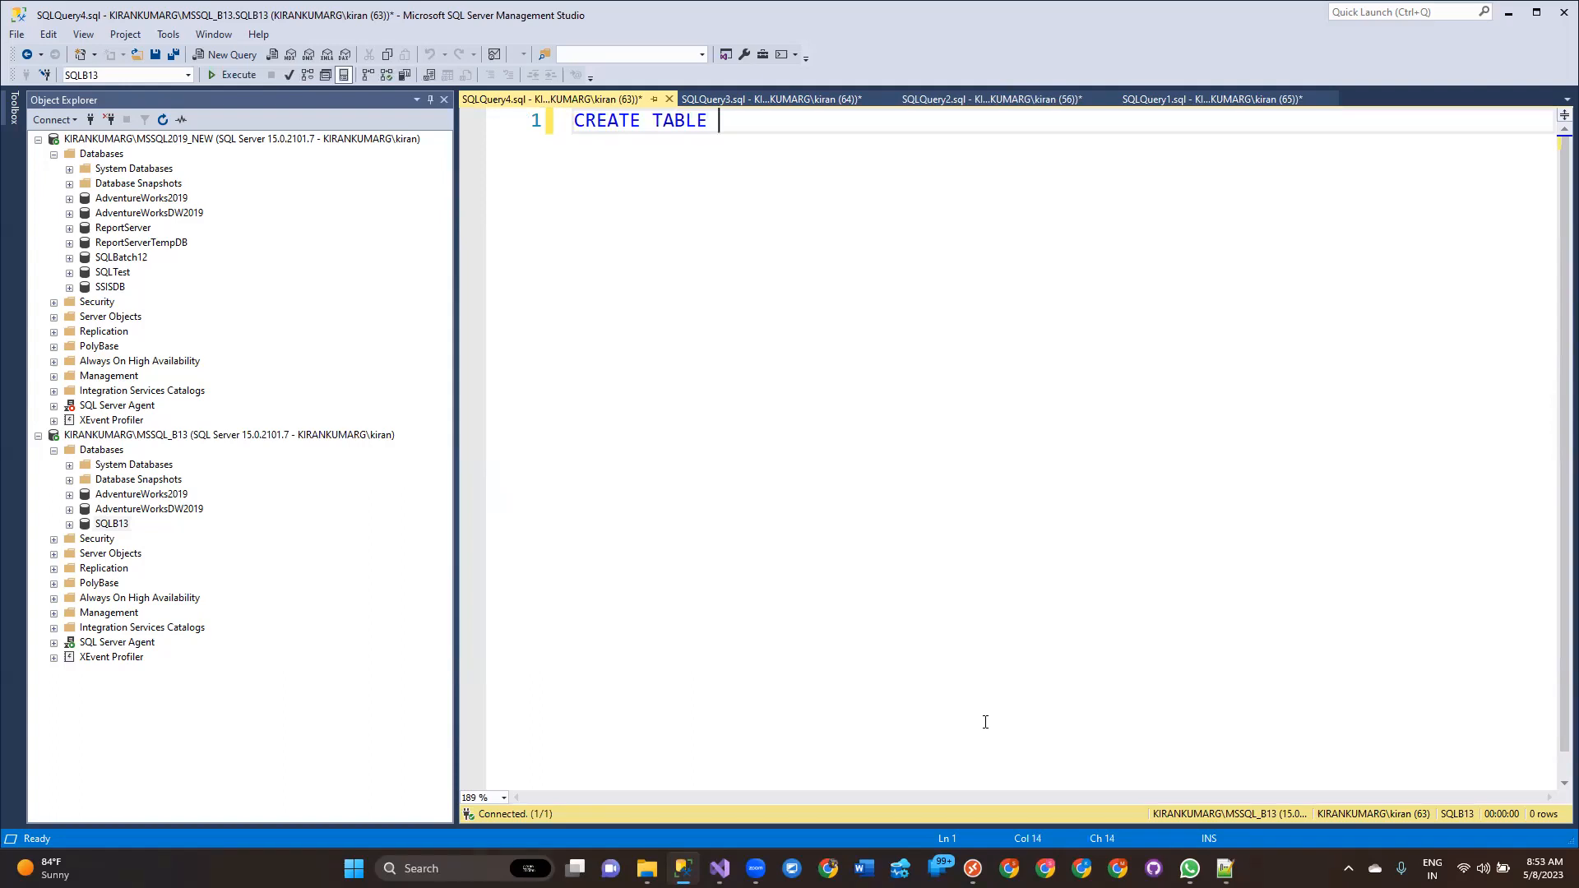
type(" Bi")
key("BackSpace")
type("u")
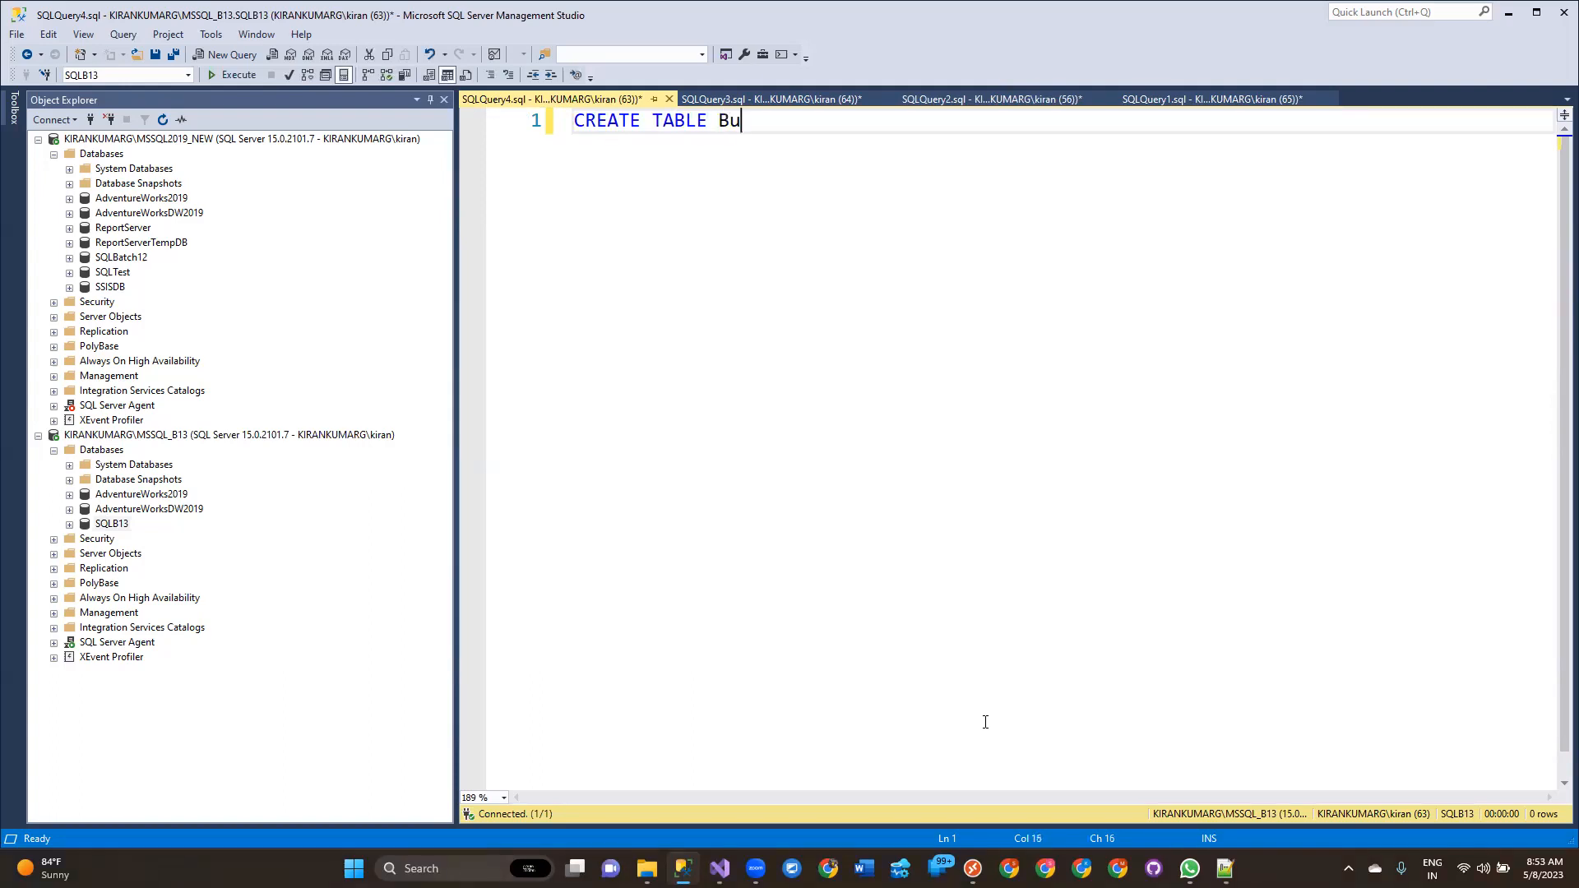
type("lkInsert")
key("Return")
type("(")
key("Return")
key("Return")
type(")")
Define columns ID VARCHAR(100), Name VARCHAR(1000) and Salary VARCHAR(100), then execute the CREATE TABLE statement.
key("Up")
type("ID INT")
key("BackSpace")
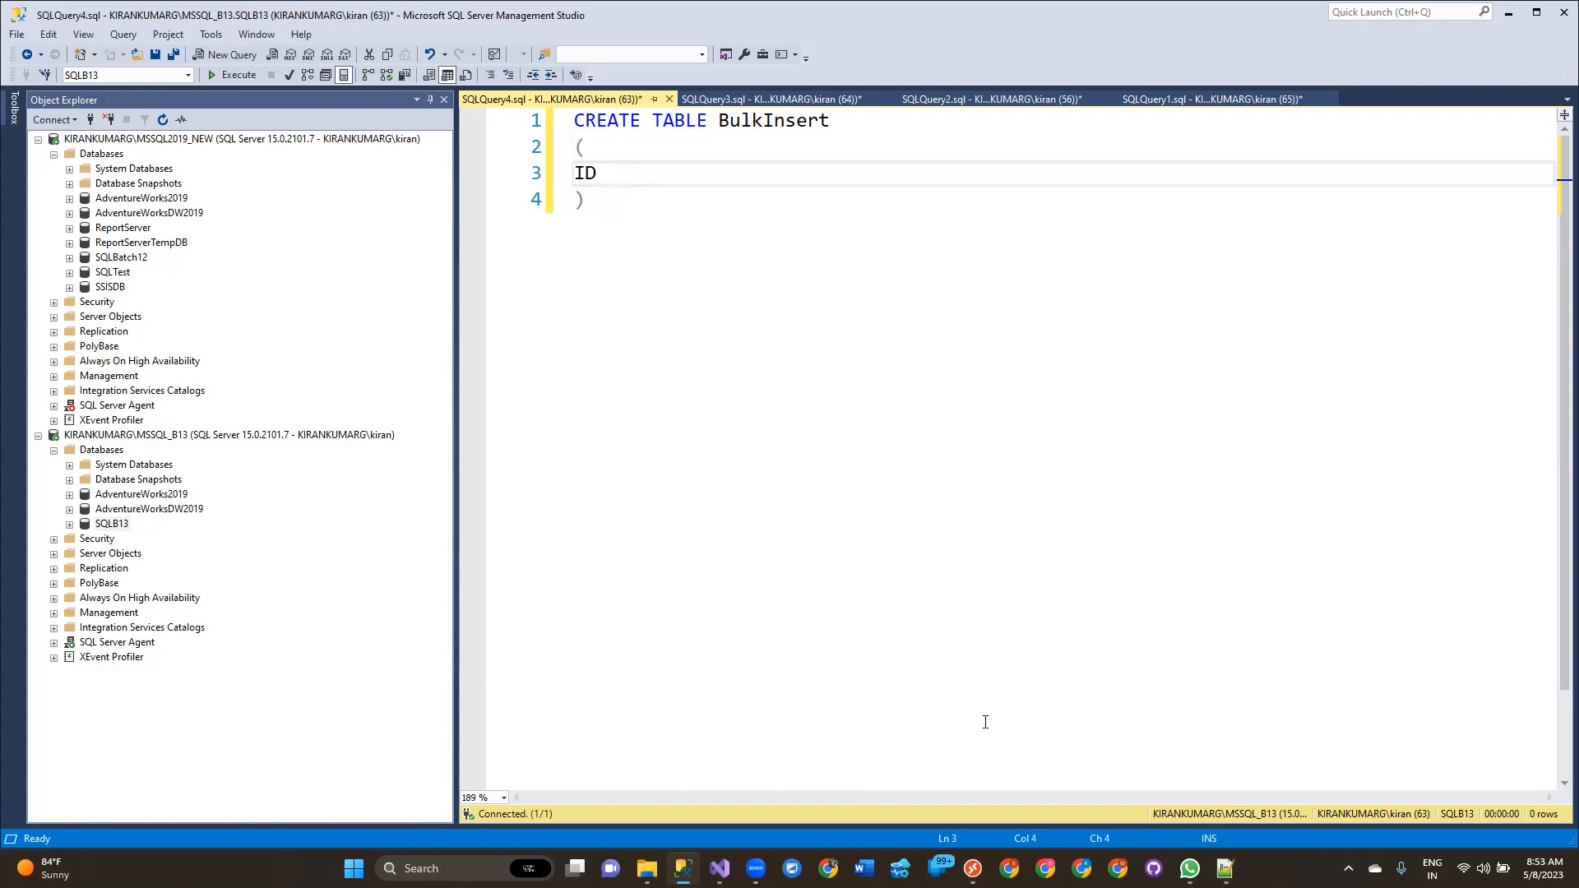
type("VARCHAR(100),")
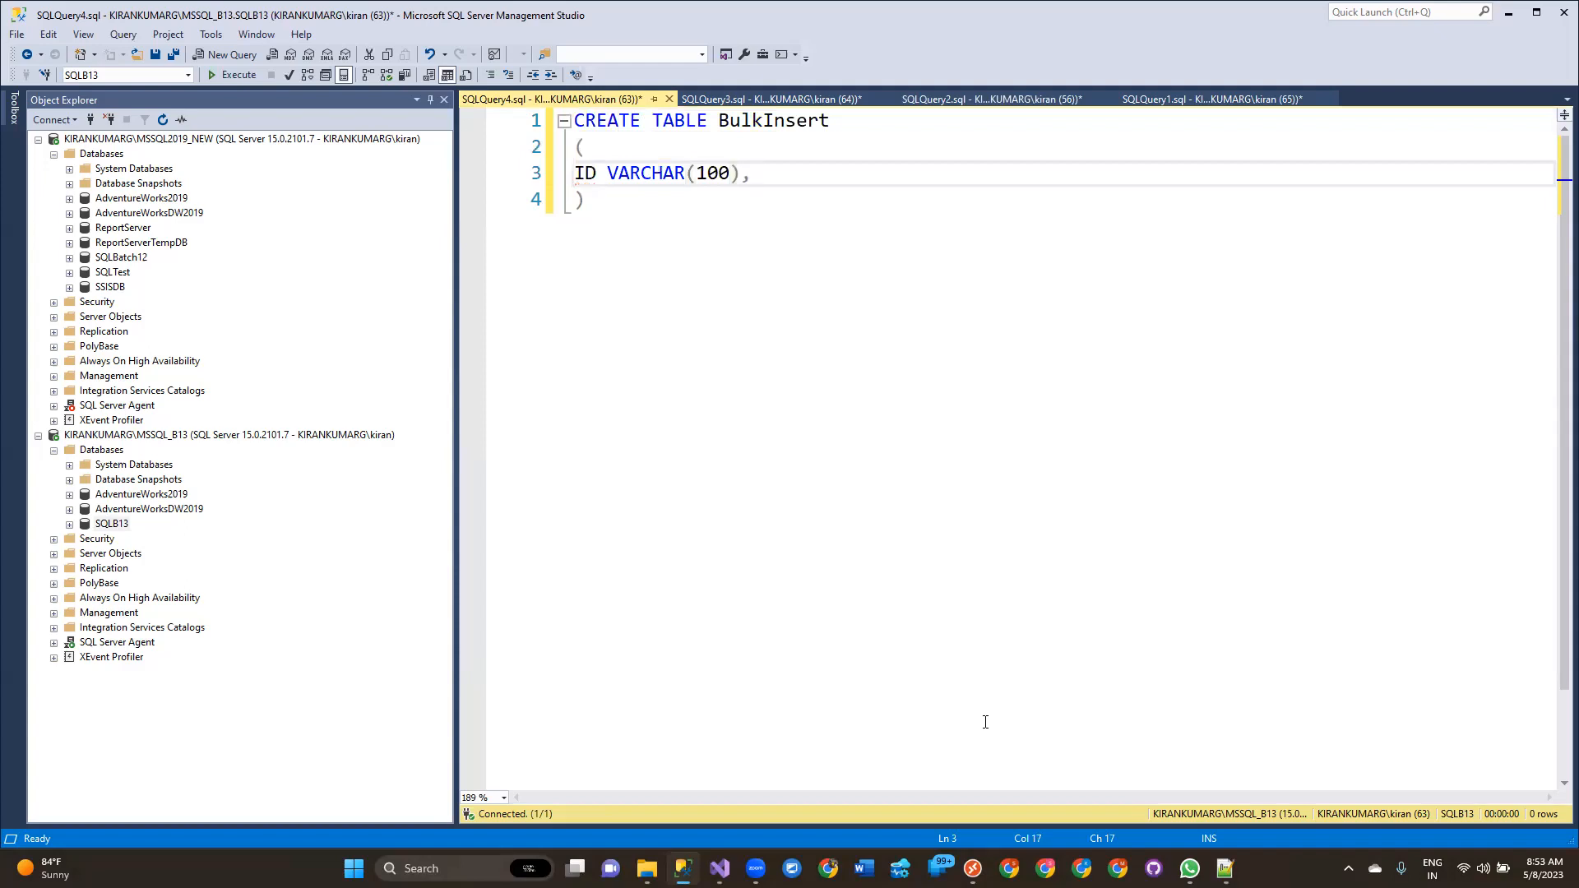
key("Return")
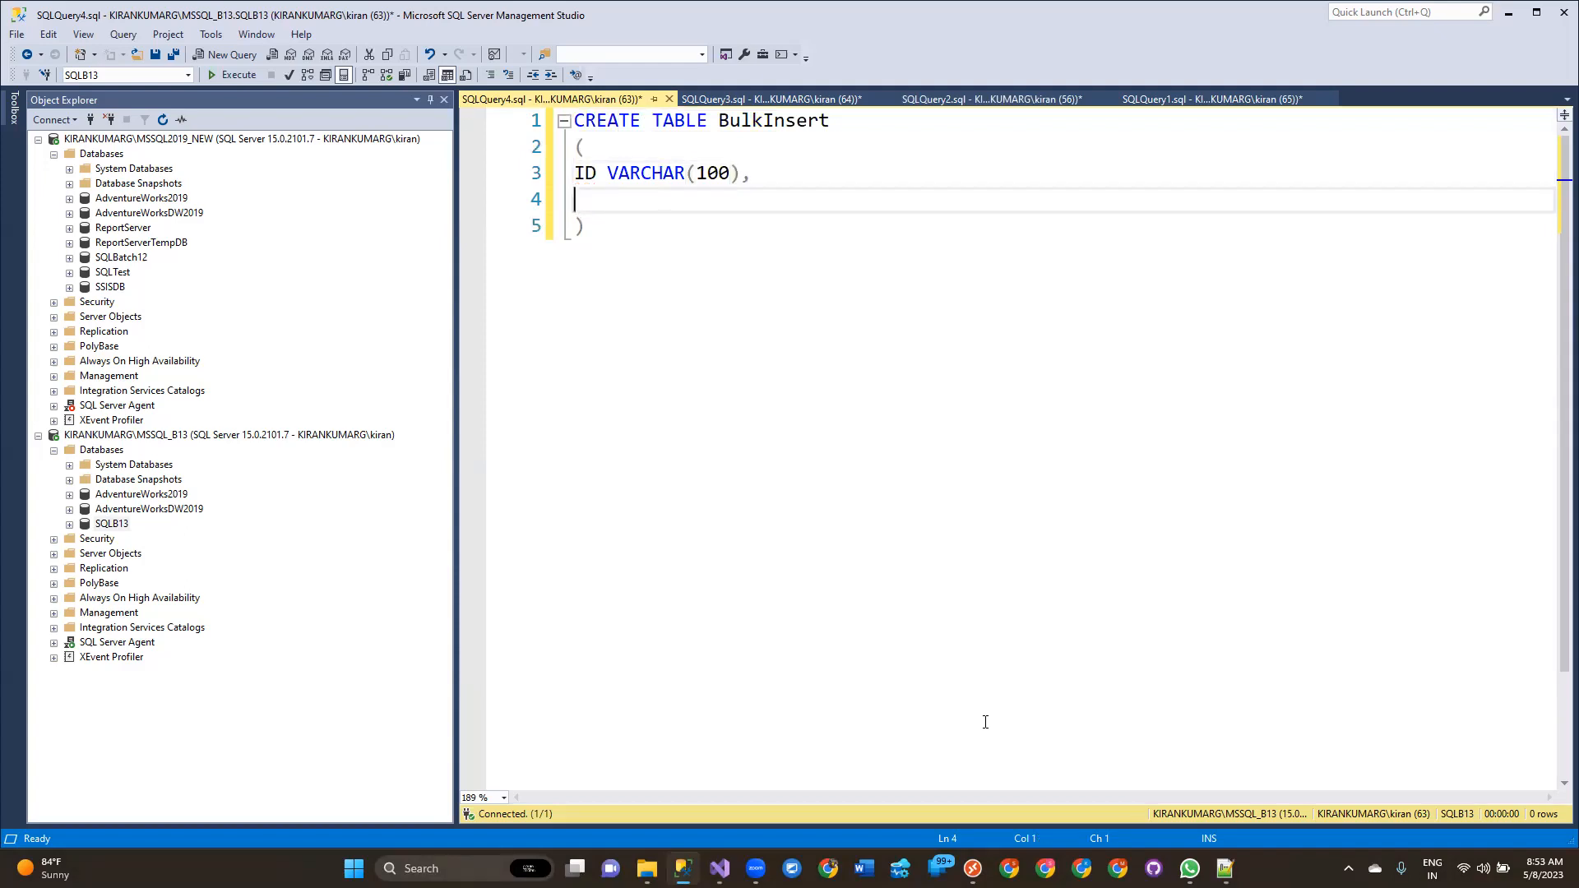
type("Name VARCHAR(100")
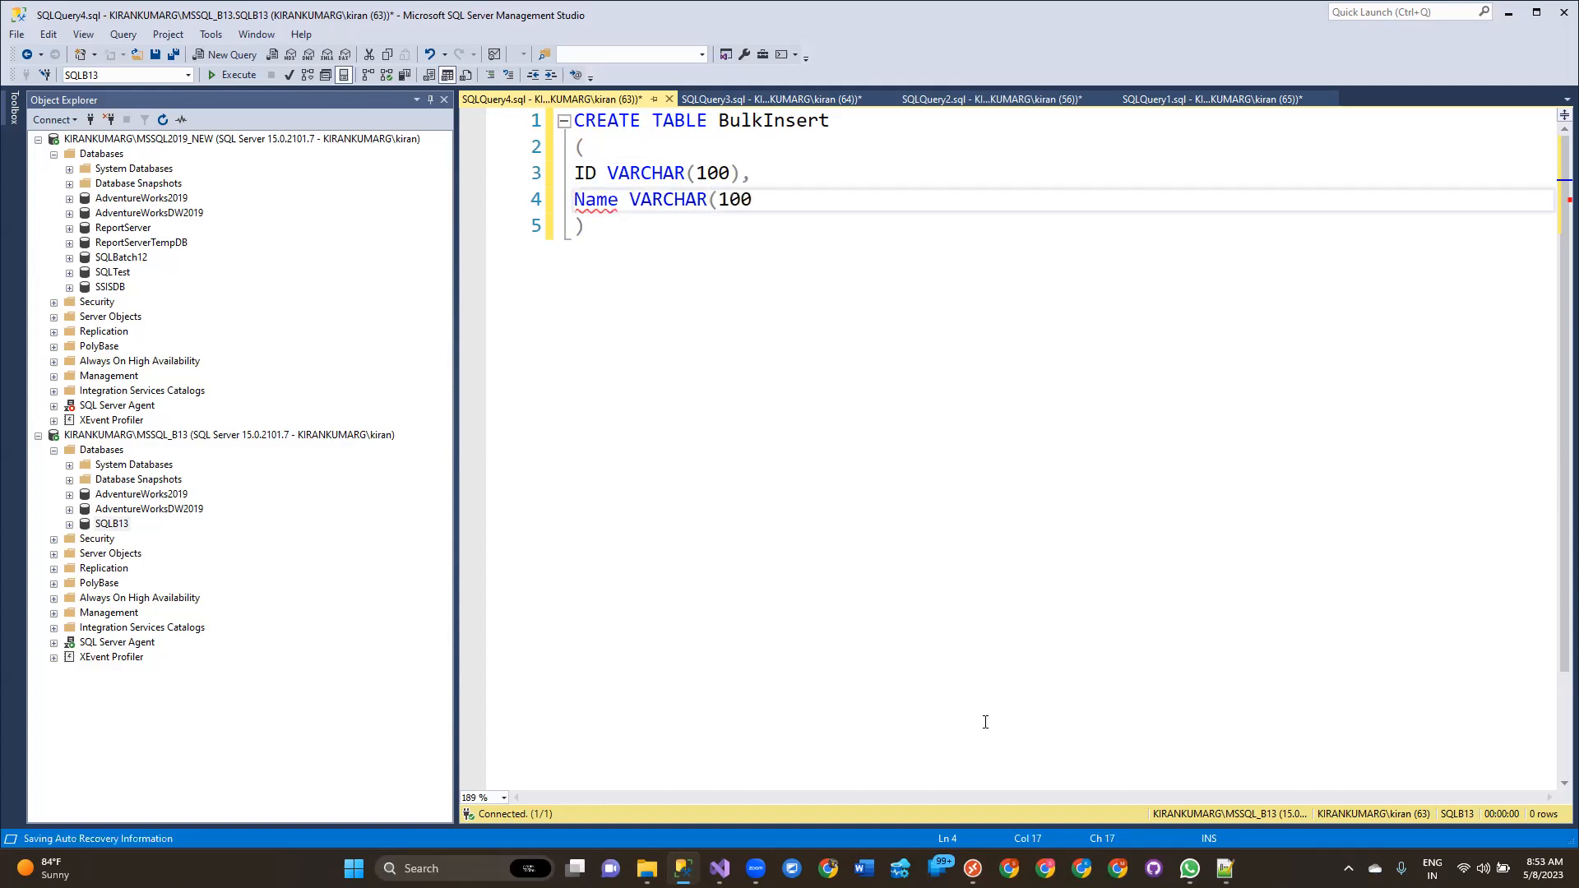
type("0),")
key("Return")
type("Salary")
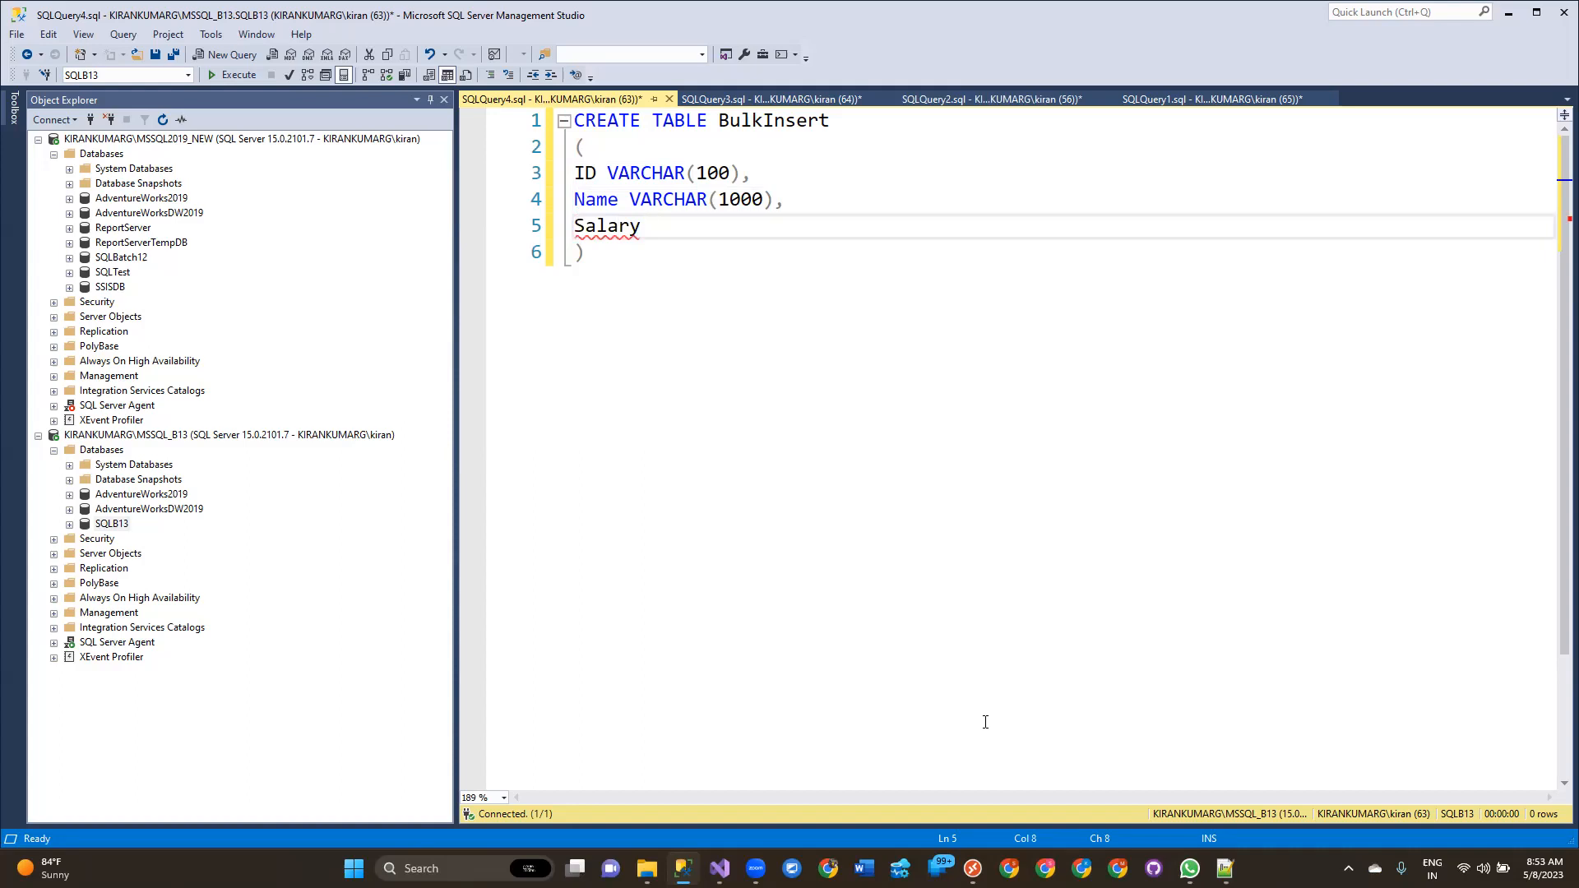
type("VARCHAR9100")
key("BackSpace")
key("BackSpace")
key("BackSpace")
type("(100)")
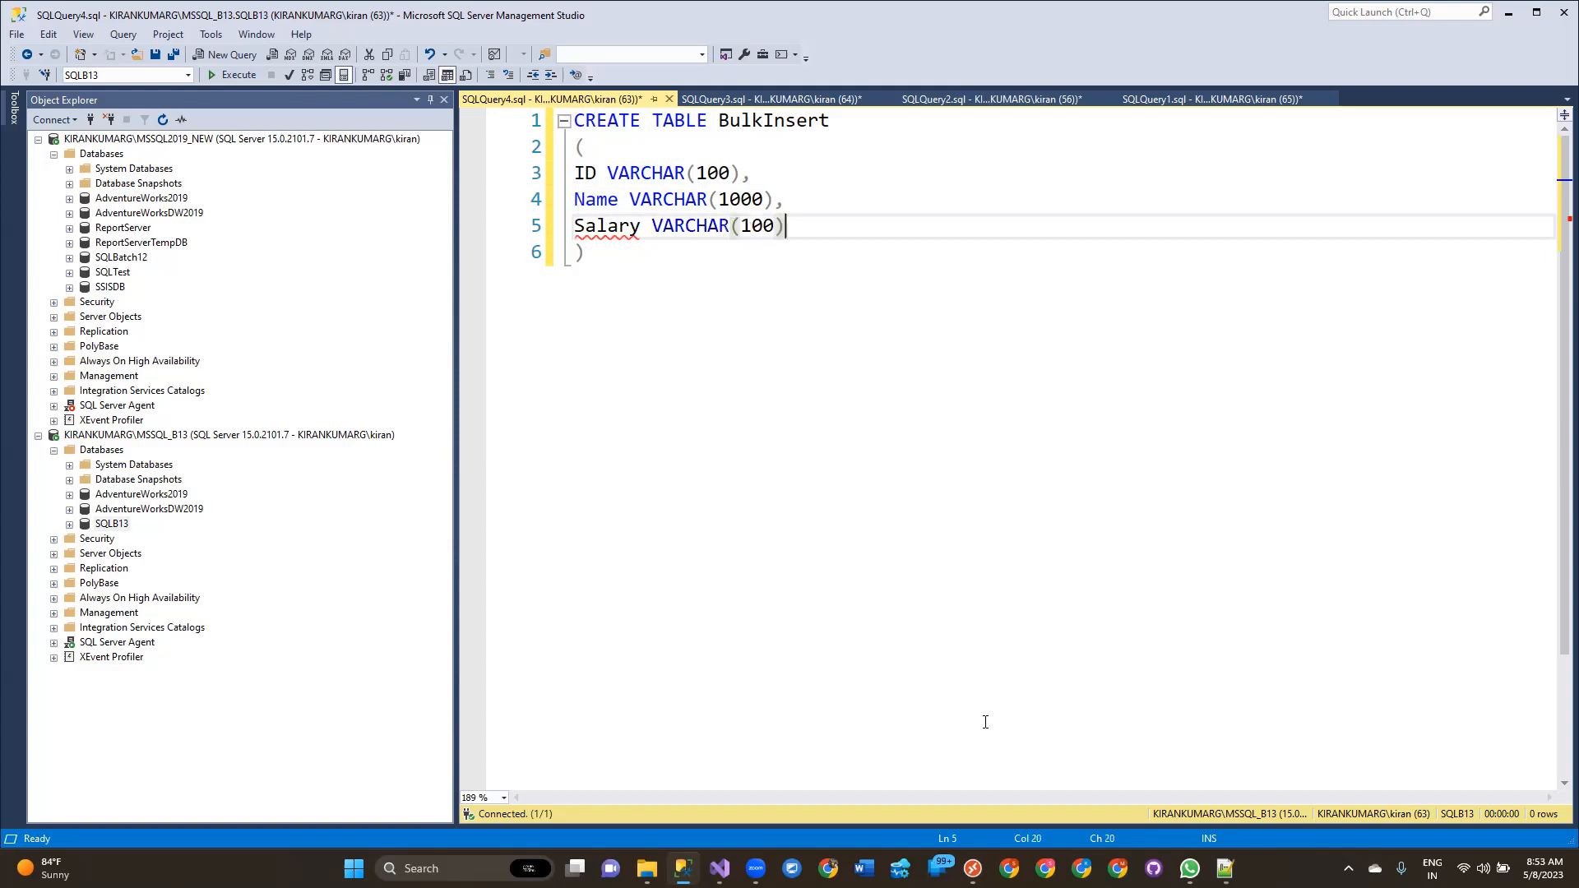
key("F5")
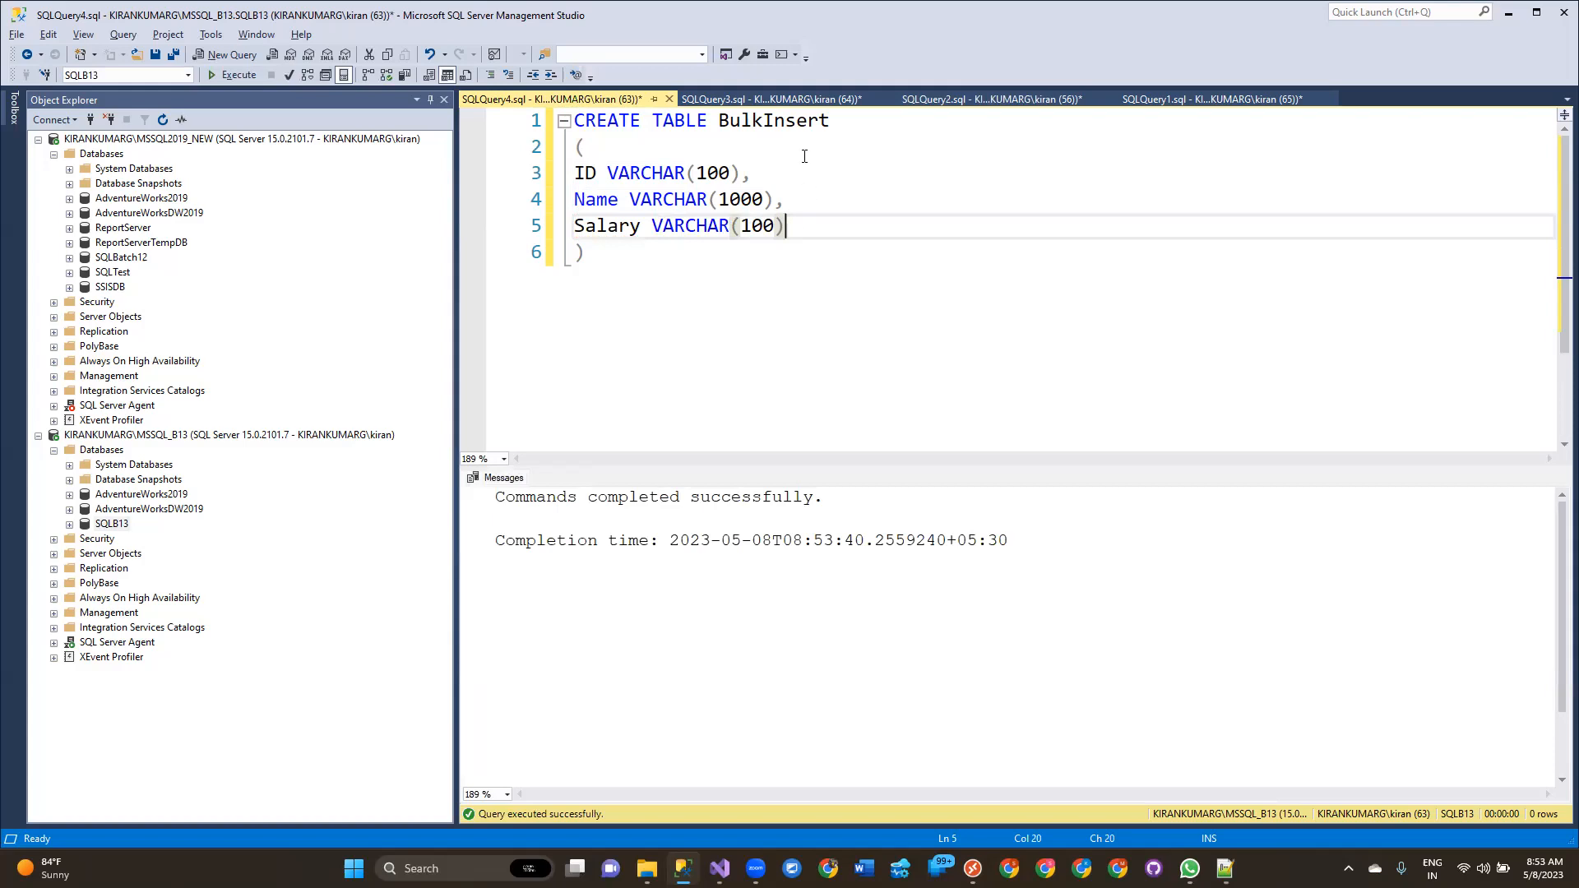
Return to the Bulk Insert Task Editor and set the DestinationTable to [dbo].[BulkInsert].
double_click(785, 128)
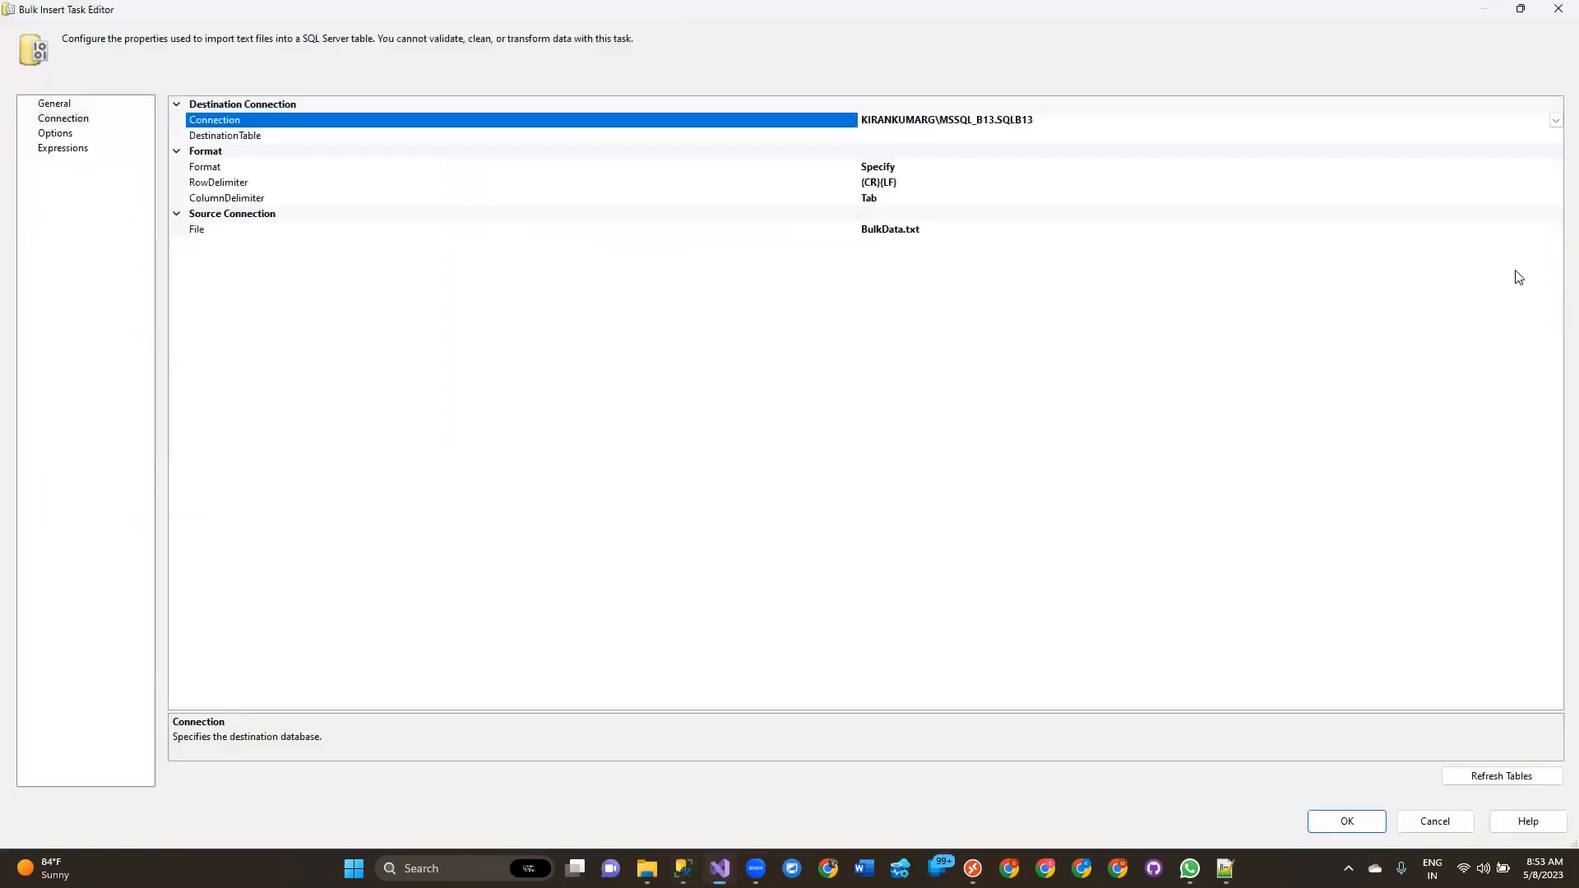
left_click(720, 868)
left_click(1037, 131)
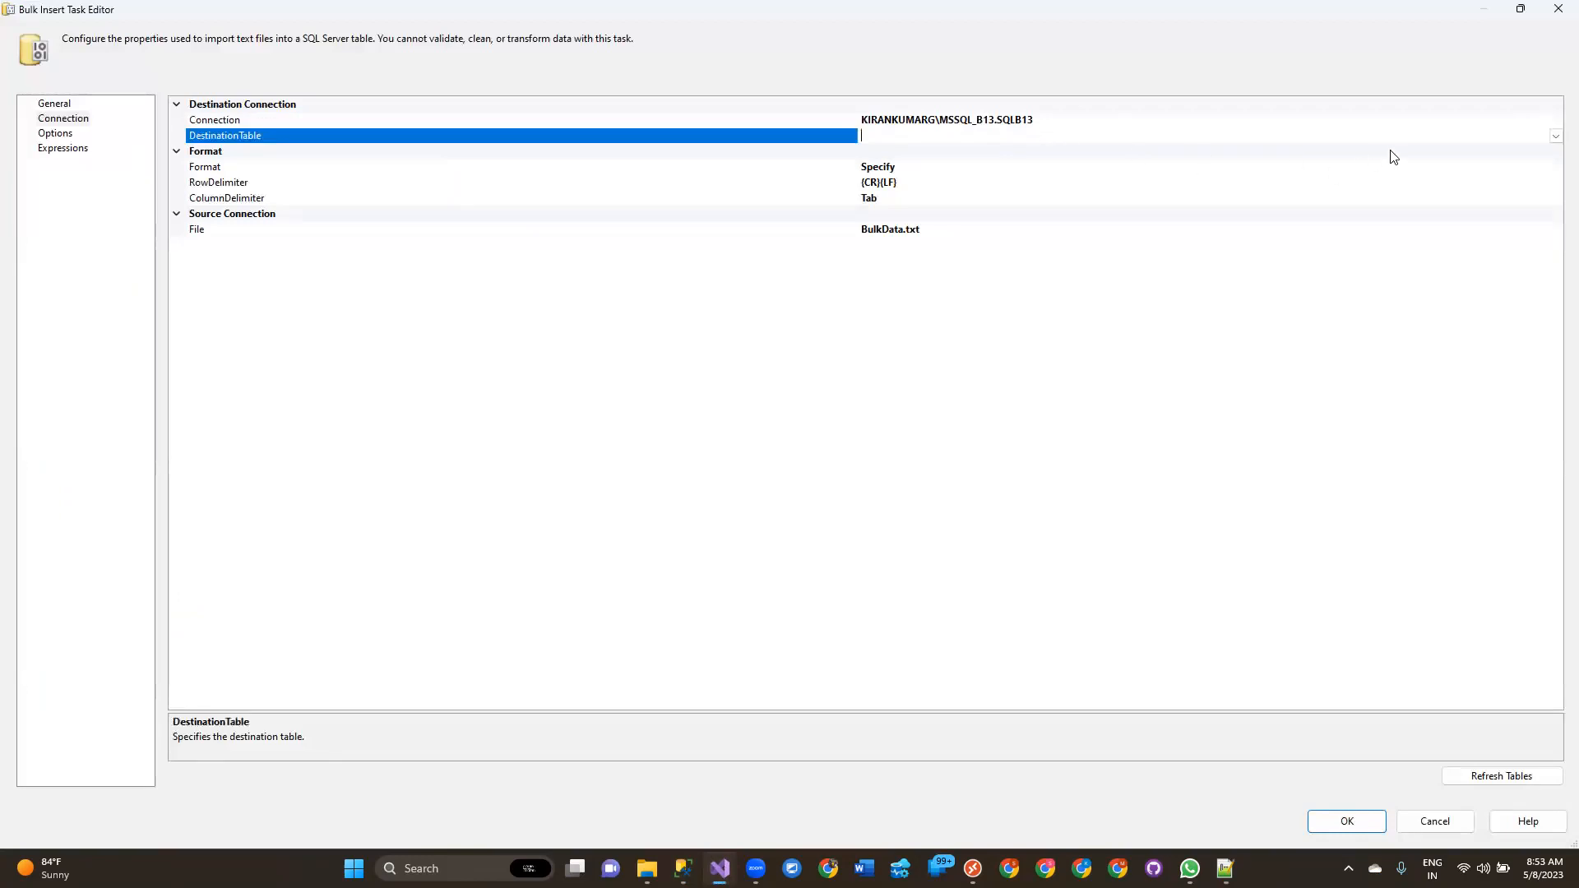
left_click(1556, 136)
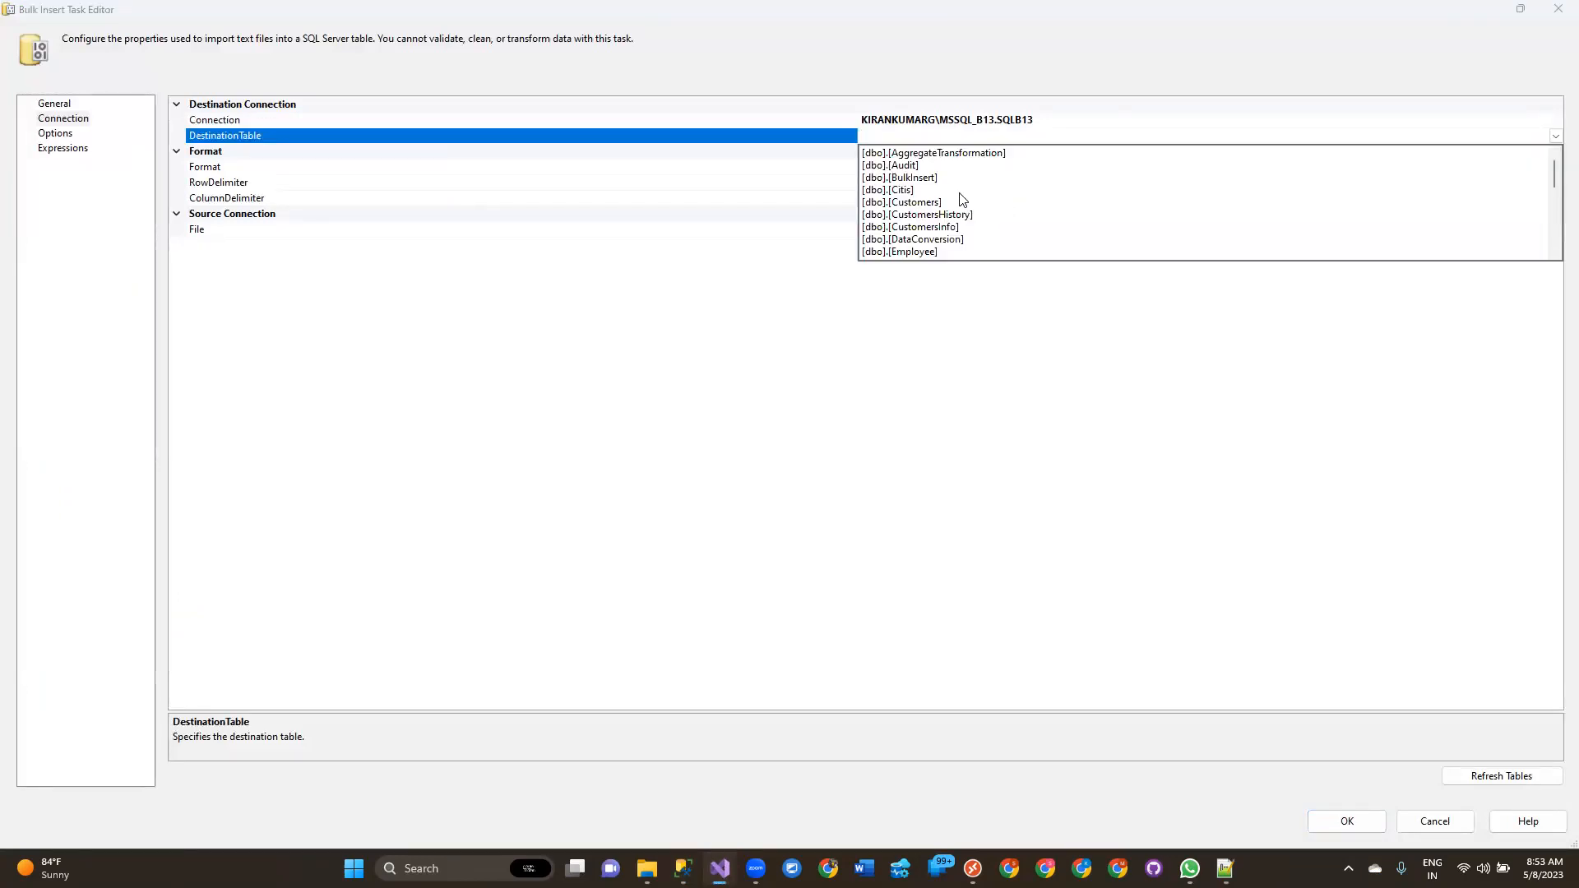
left_click(938, 181)
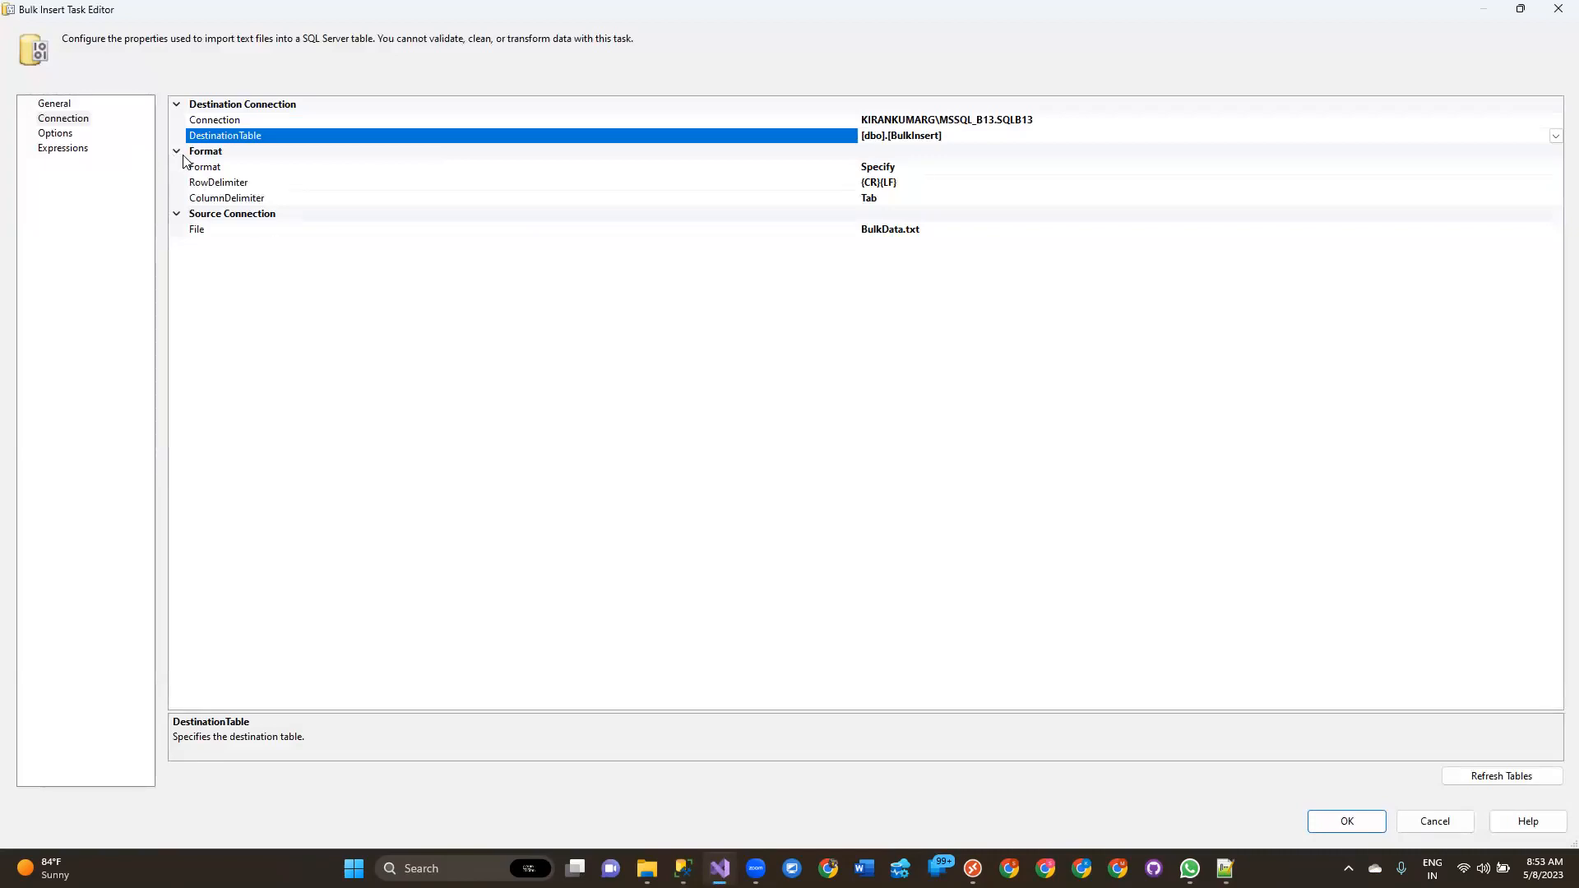
Inspect the Format, RowDelimiter and ColumnDelimiter properties, keeping Format set to Specify.
left_click(258, 153)
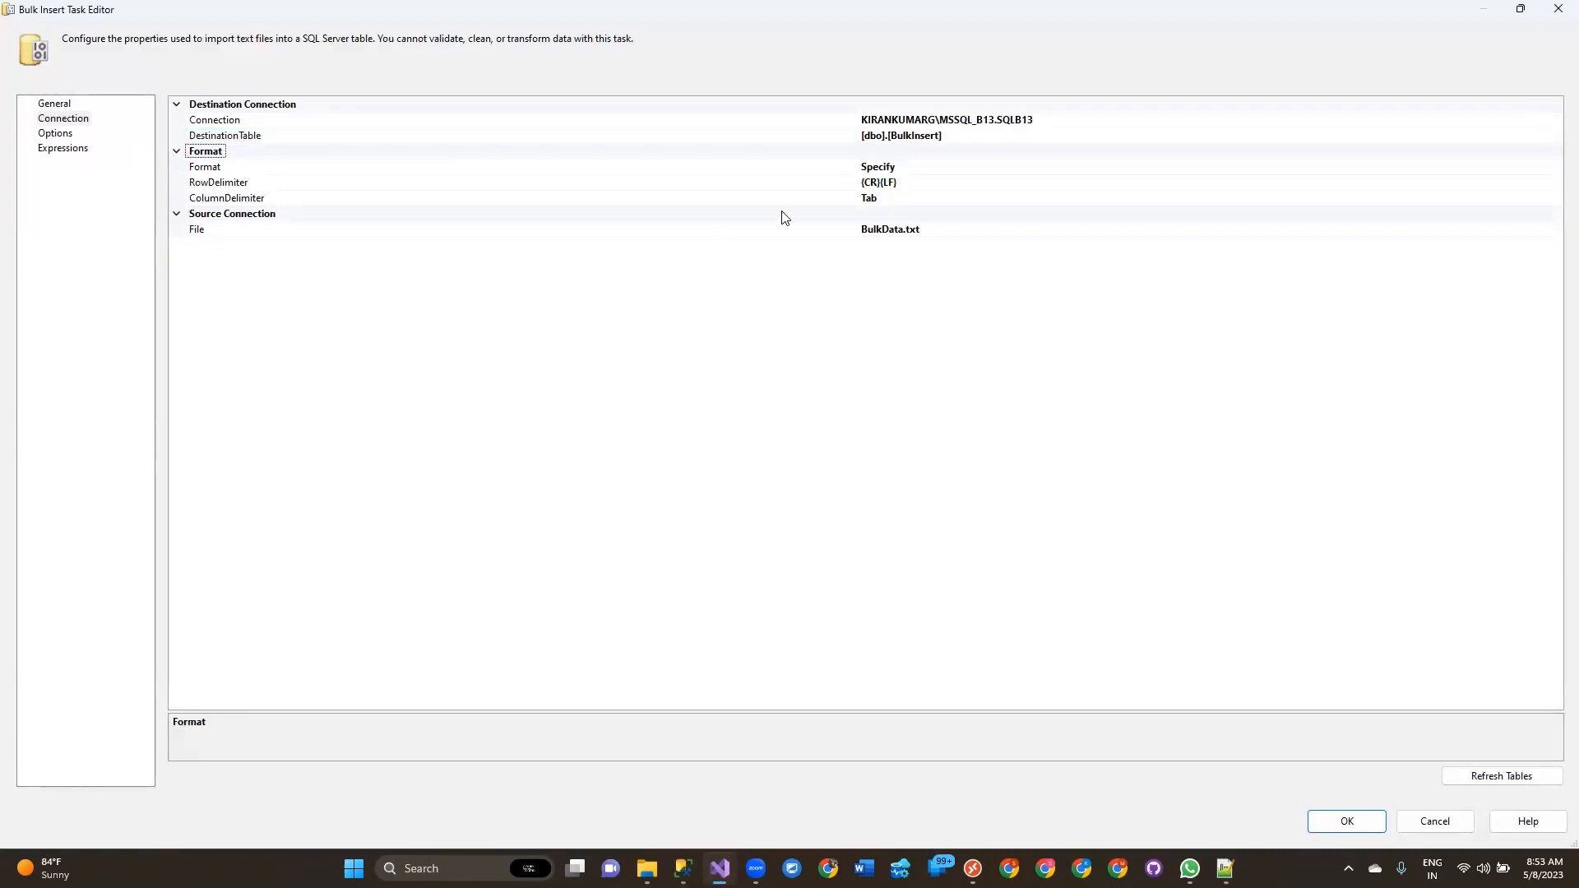
left_click(919, 170)
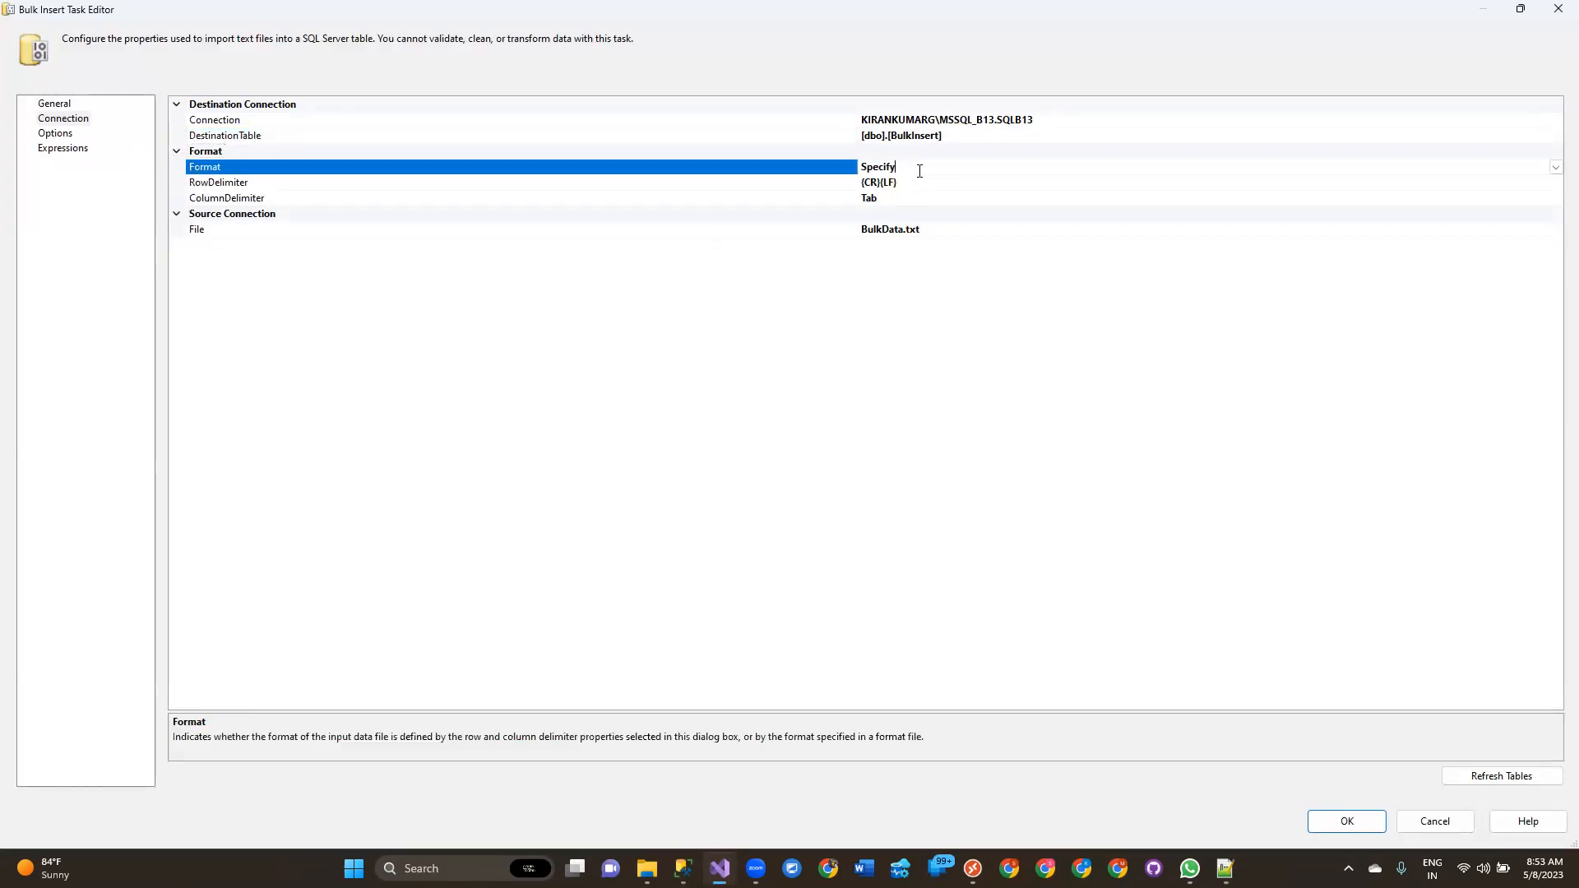
left_click(1555, 167)
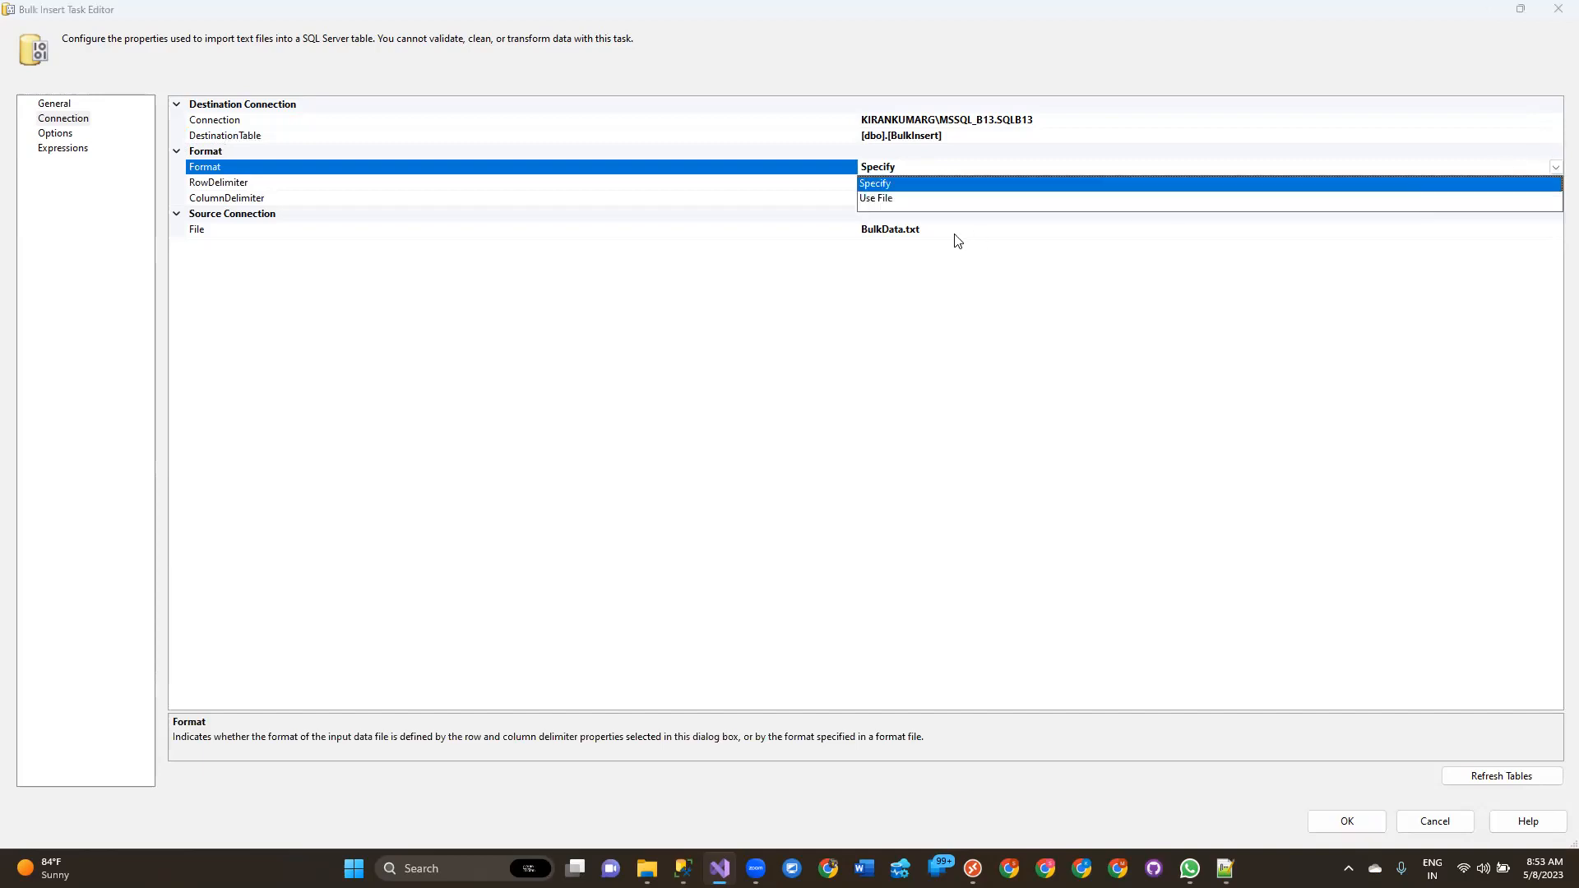
left_click(897, 186)
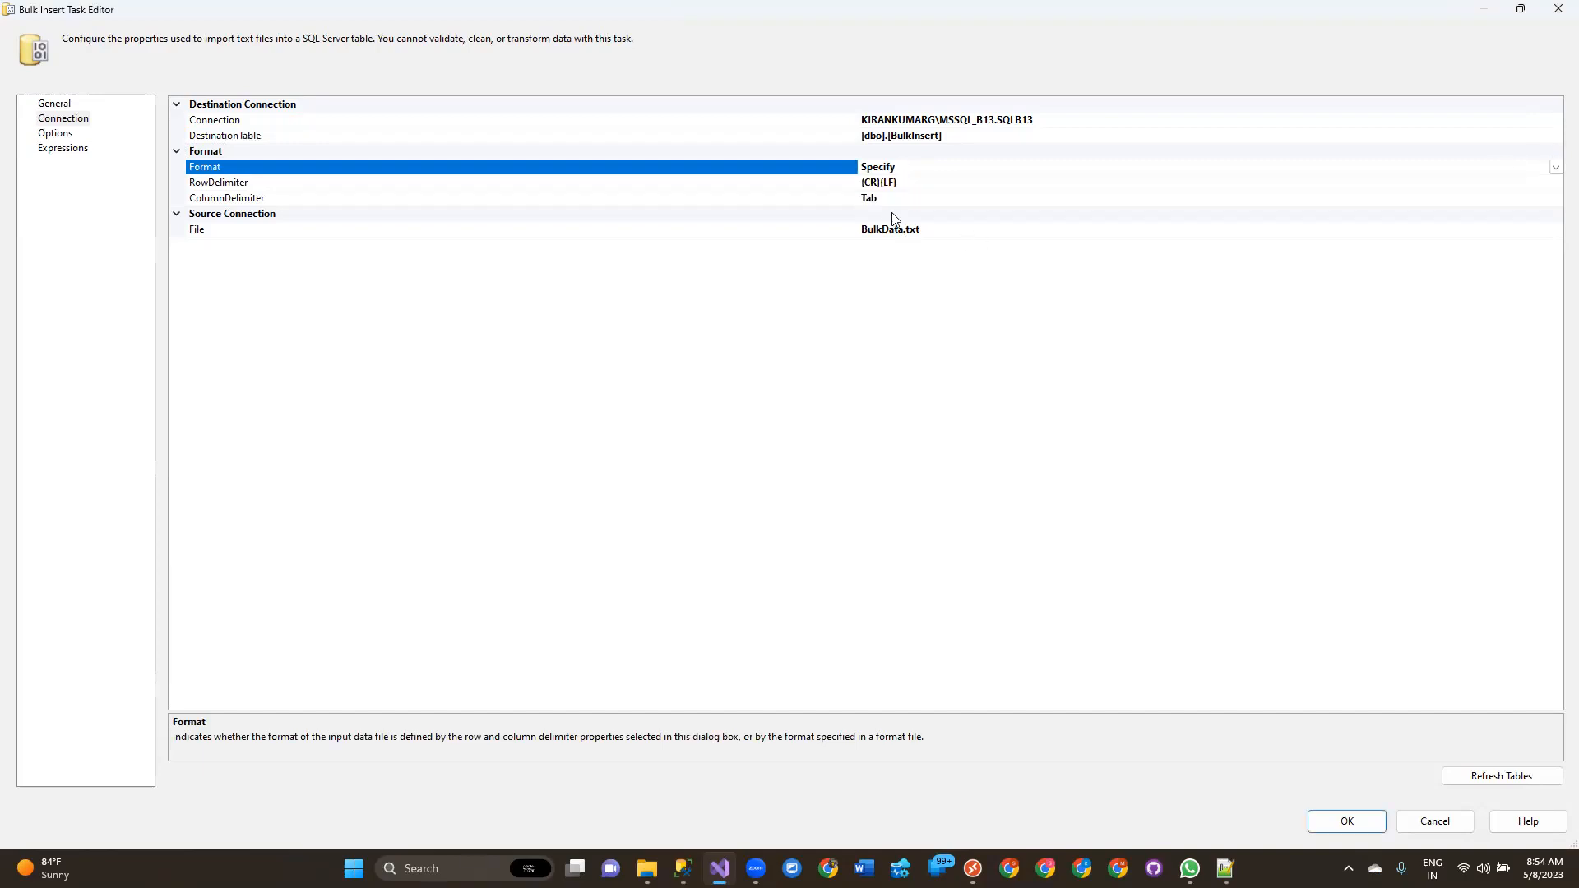
left_click(292, 185)
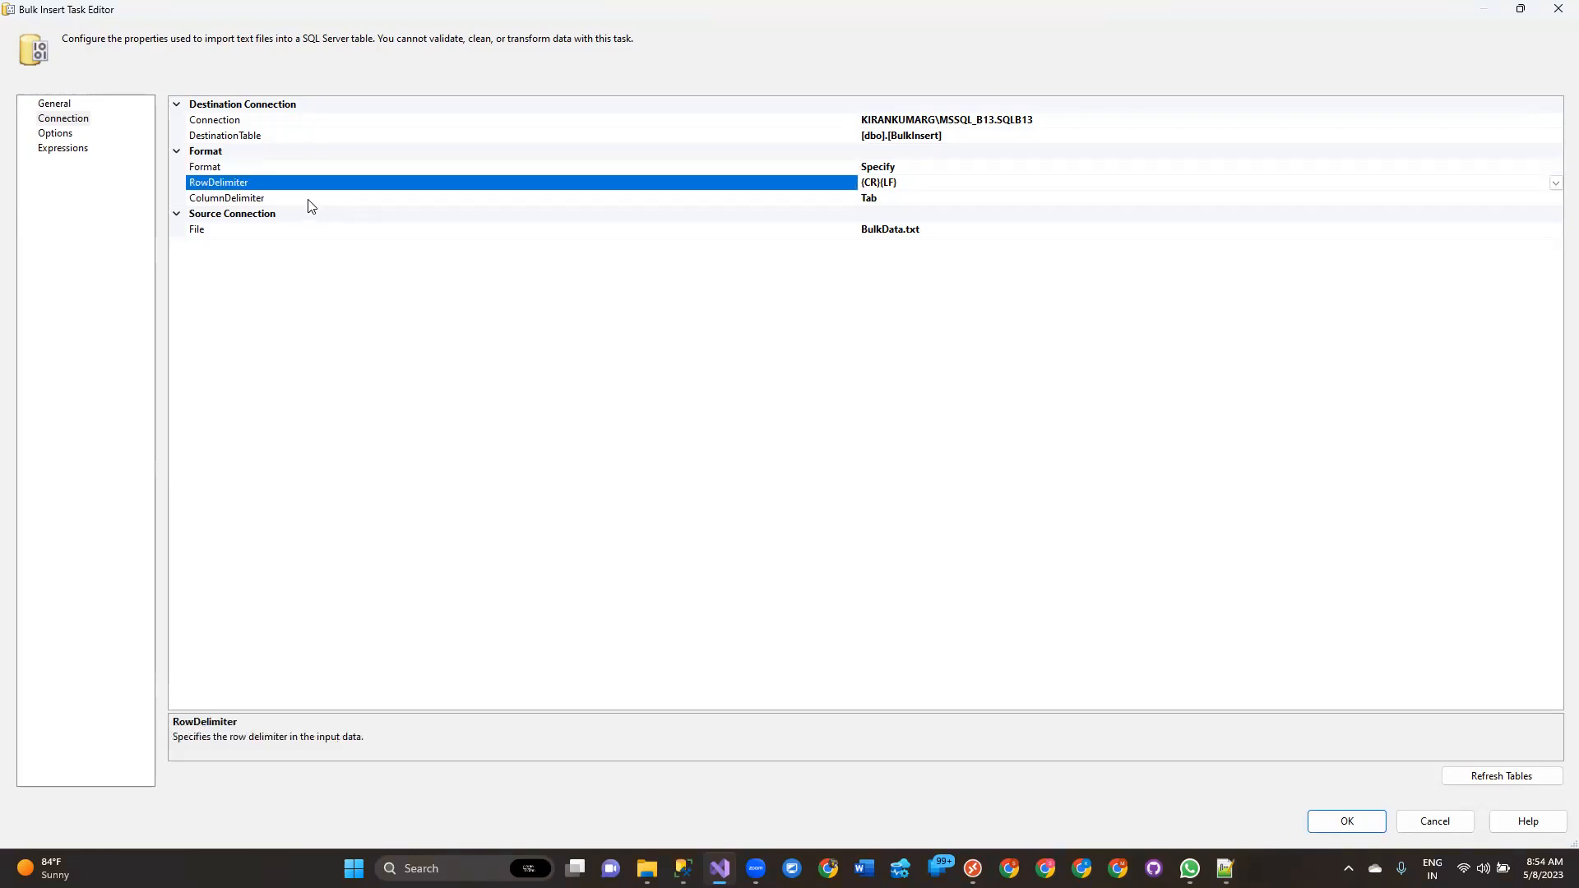
left_click(309, 199)
Switch to Notepad++ and examine how the rows and columns of BulkData.txt are delimited.
key("alt+Tab")
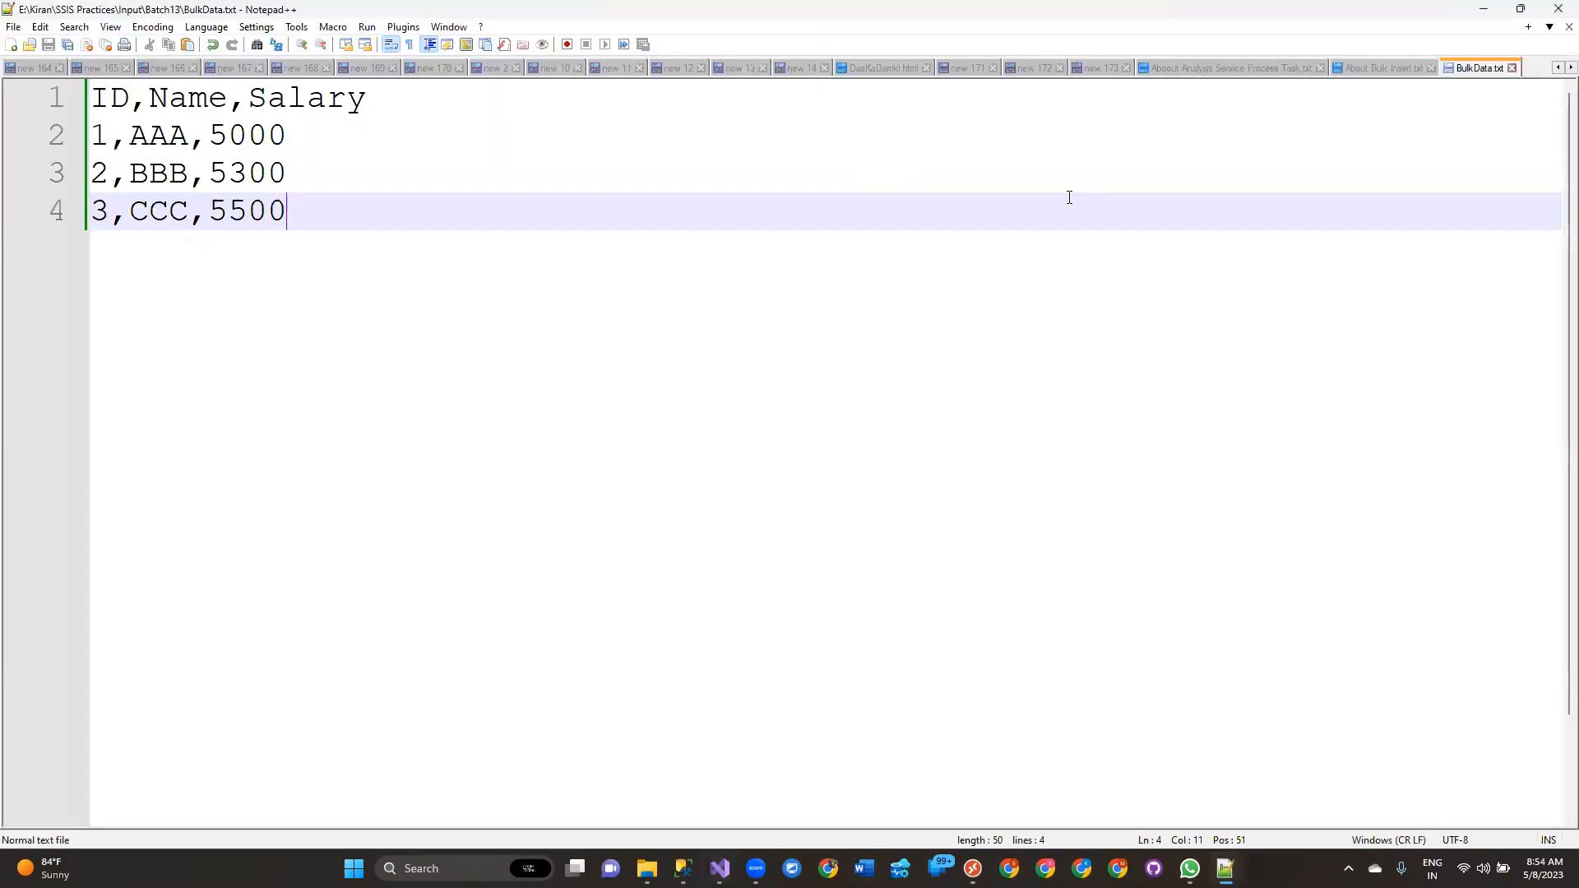
left_click(136, 83)
left_click_drag(93, 136, 442, 122)
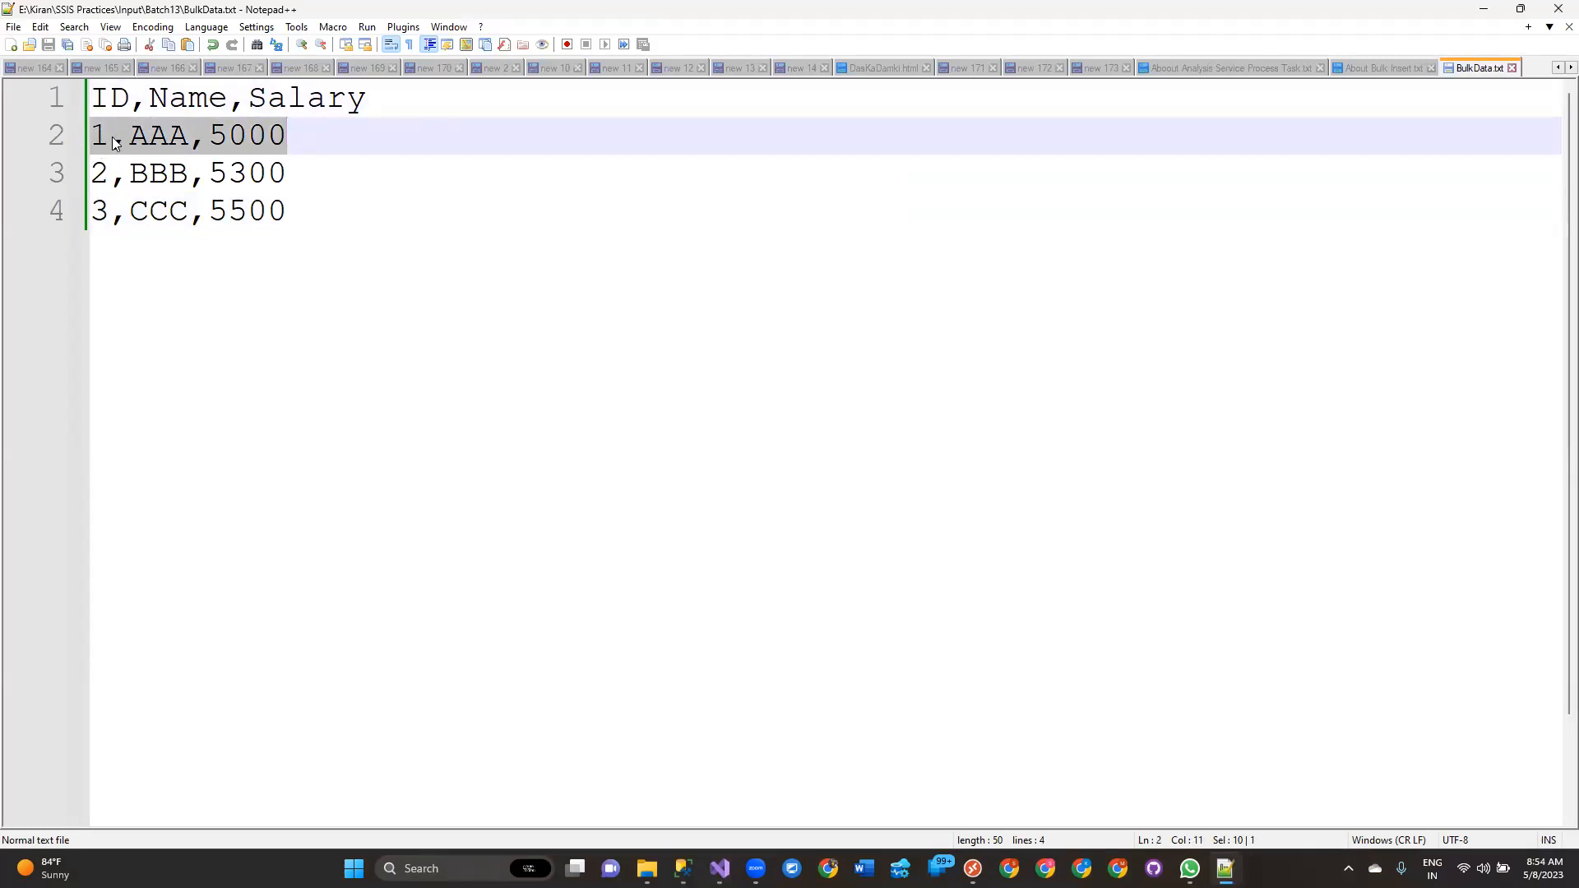
left_click(360, 143)
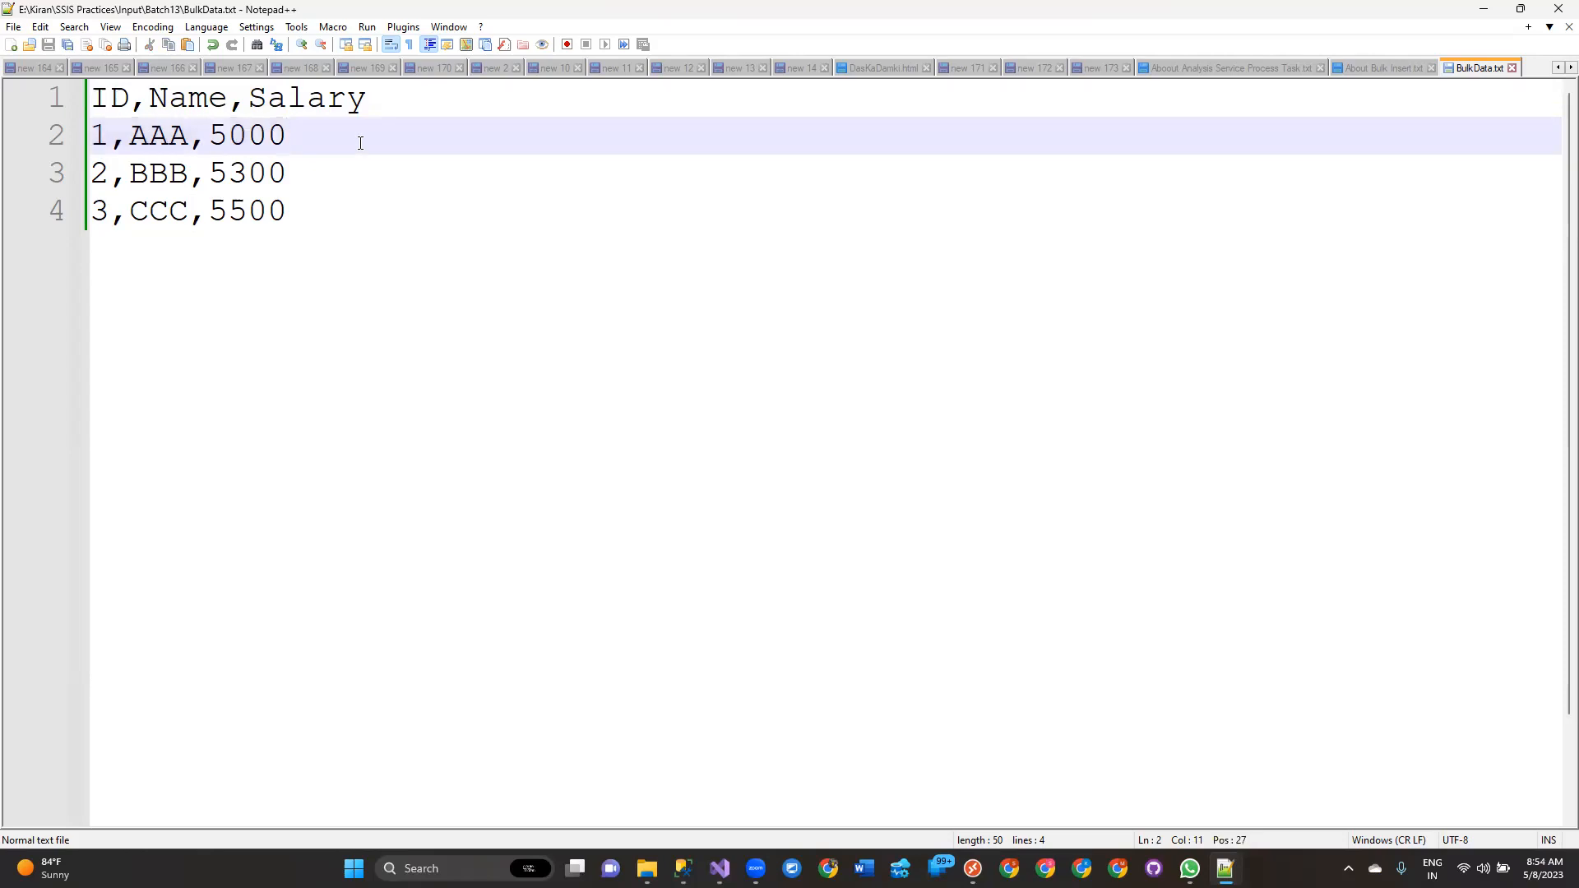
left_click_drag(359, 143, 13, 123)
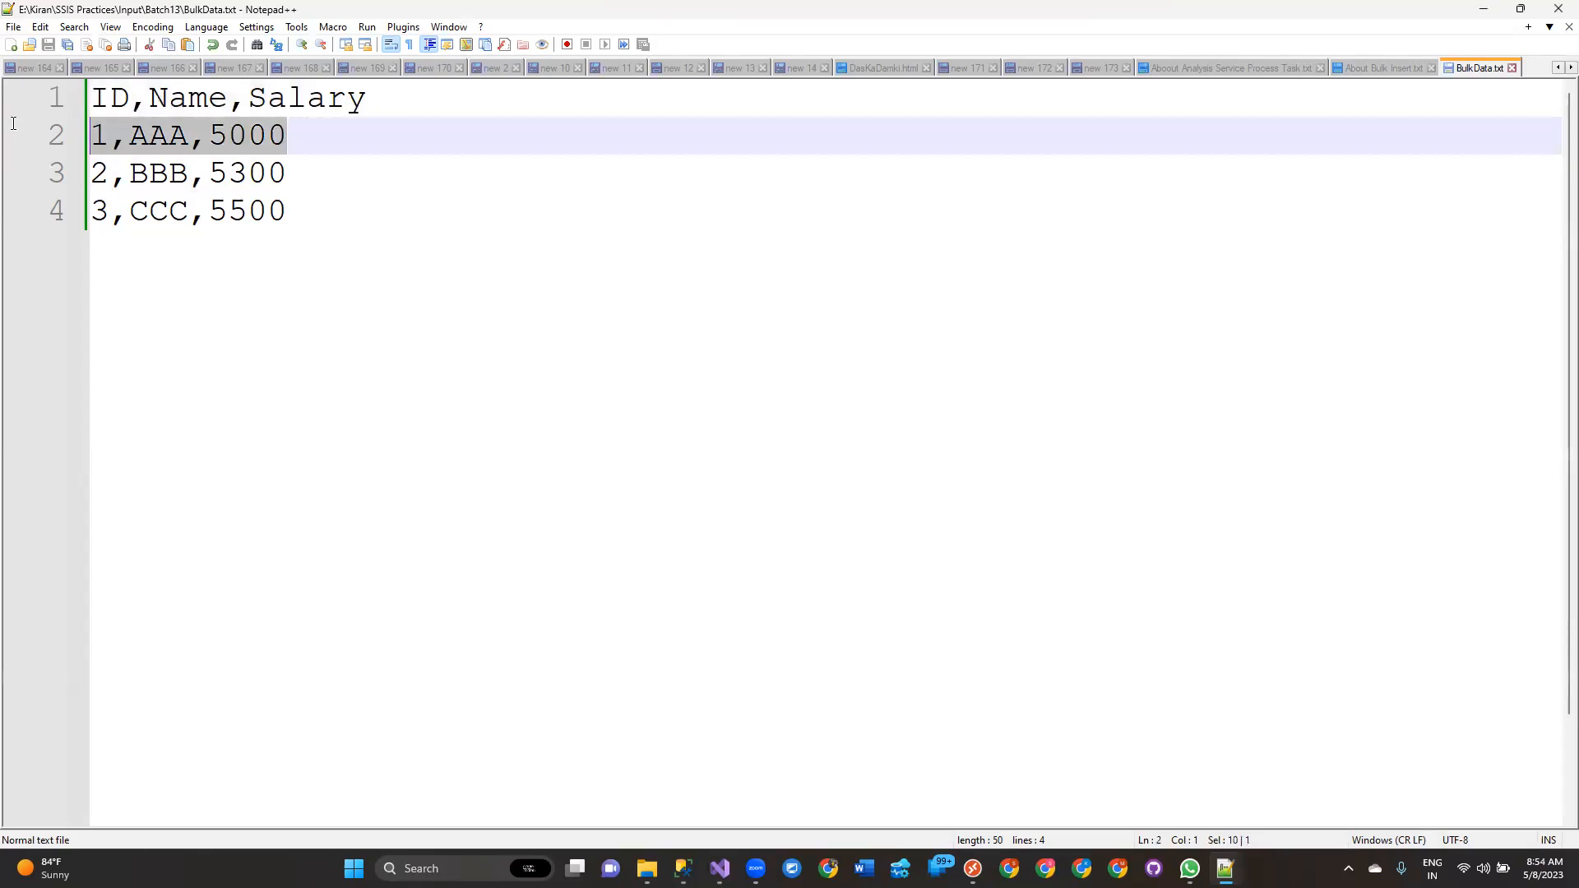
left_click_drag(309, 134, 16, 141)
left_click(346, 133)
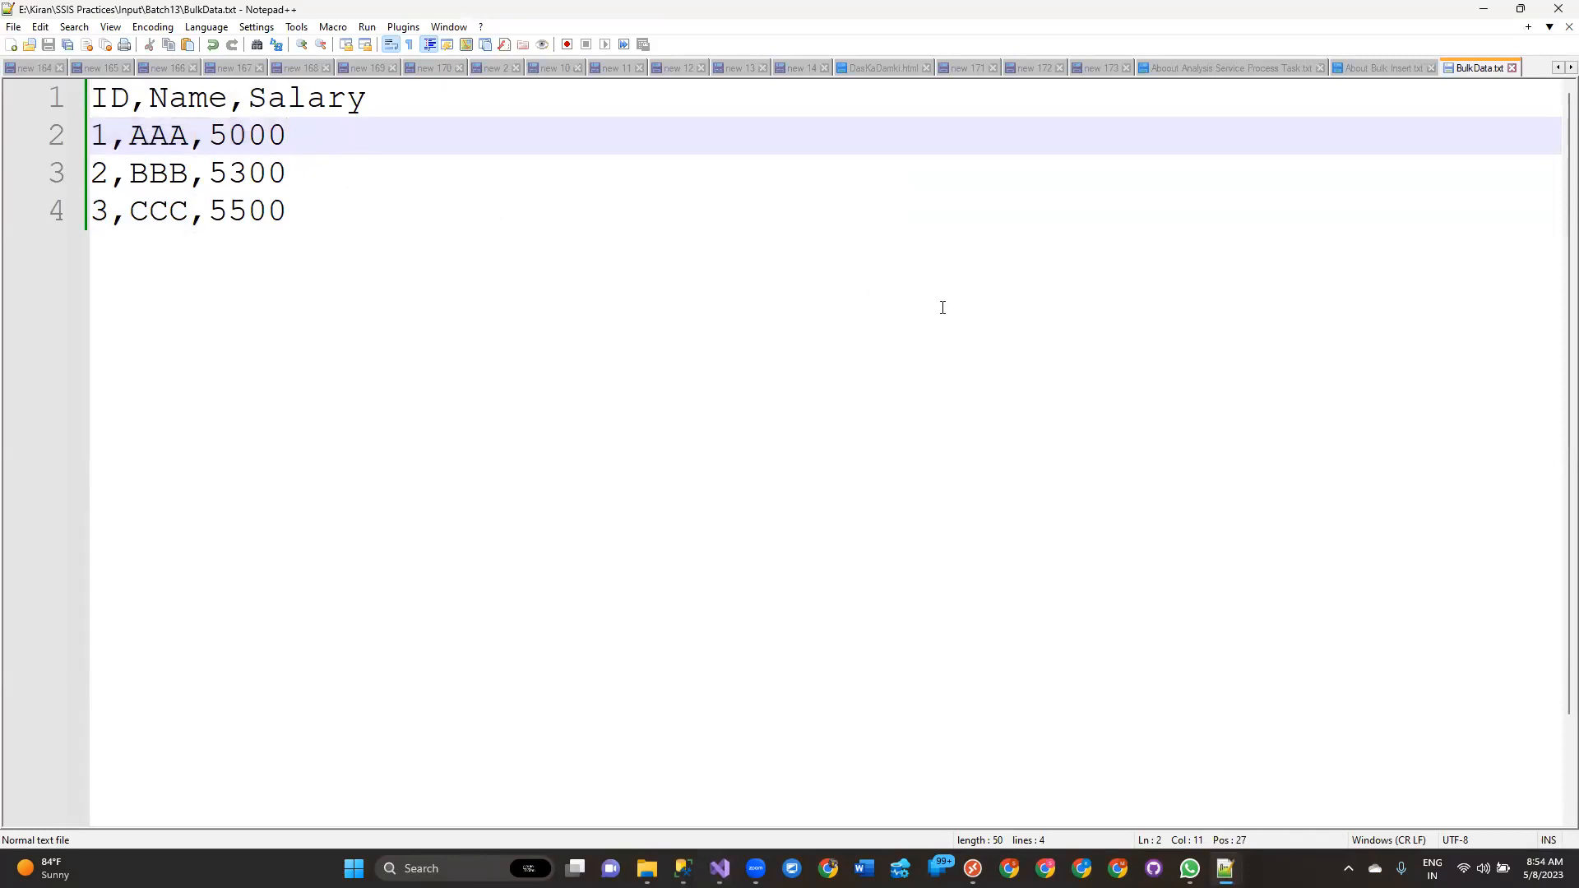
key("Down")
key("ctrl+Left")
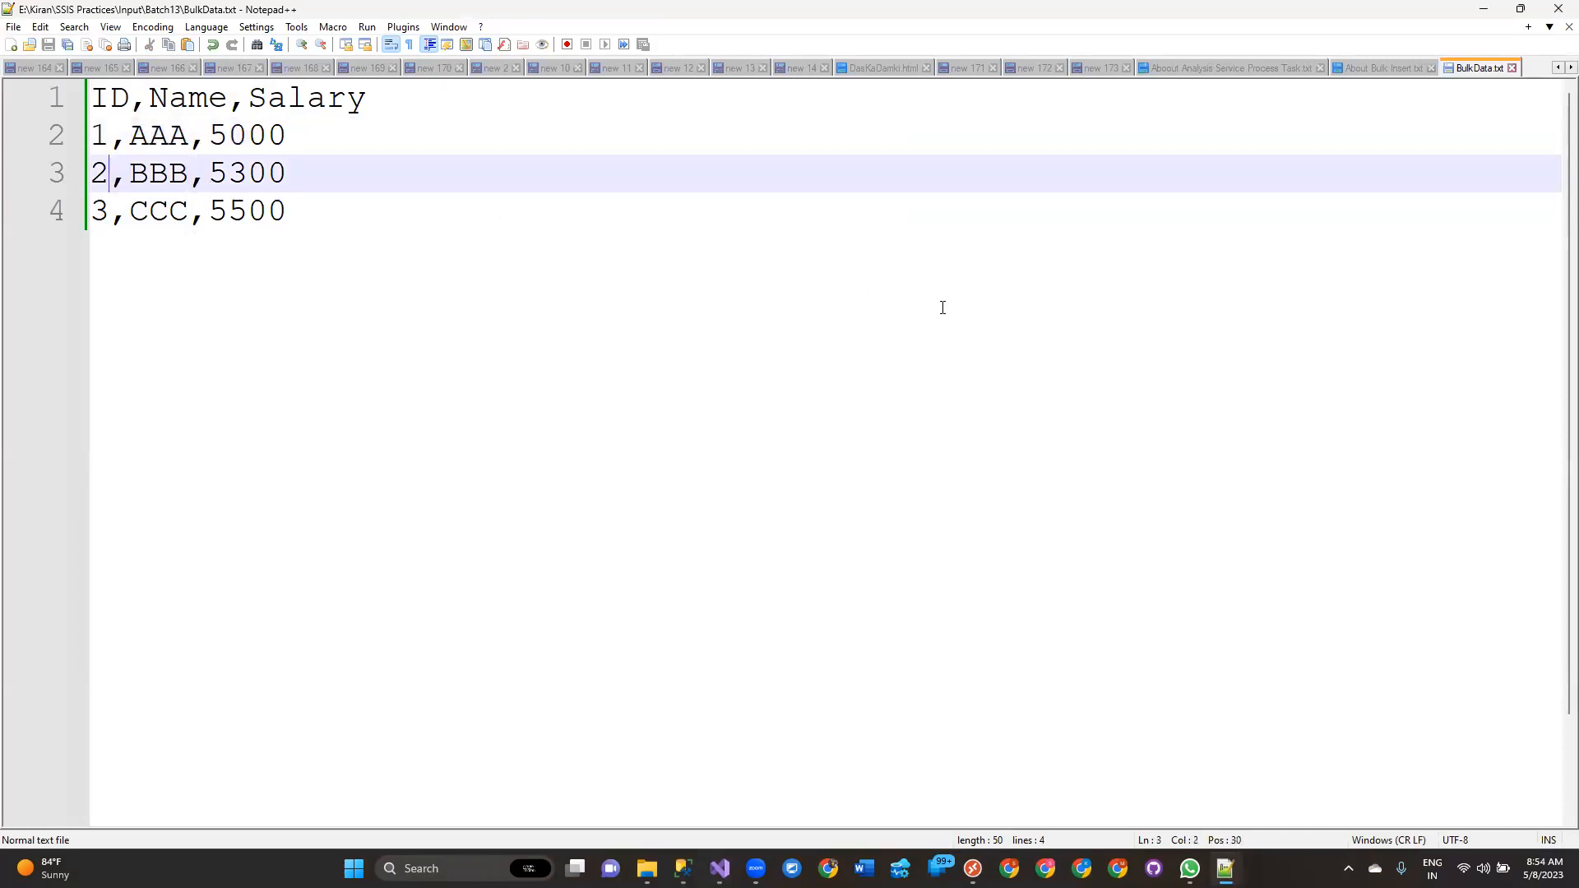
key("ctrl+shift+Right")
key("ctrl+shift+Right")
key("ctrl+shift+Right")
key("ctrl+shift+Right")
key("ctrl+shift+Right")
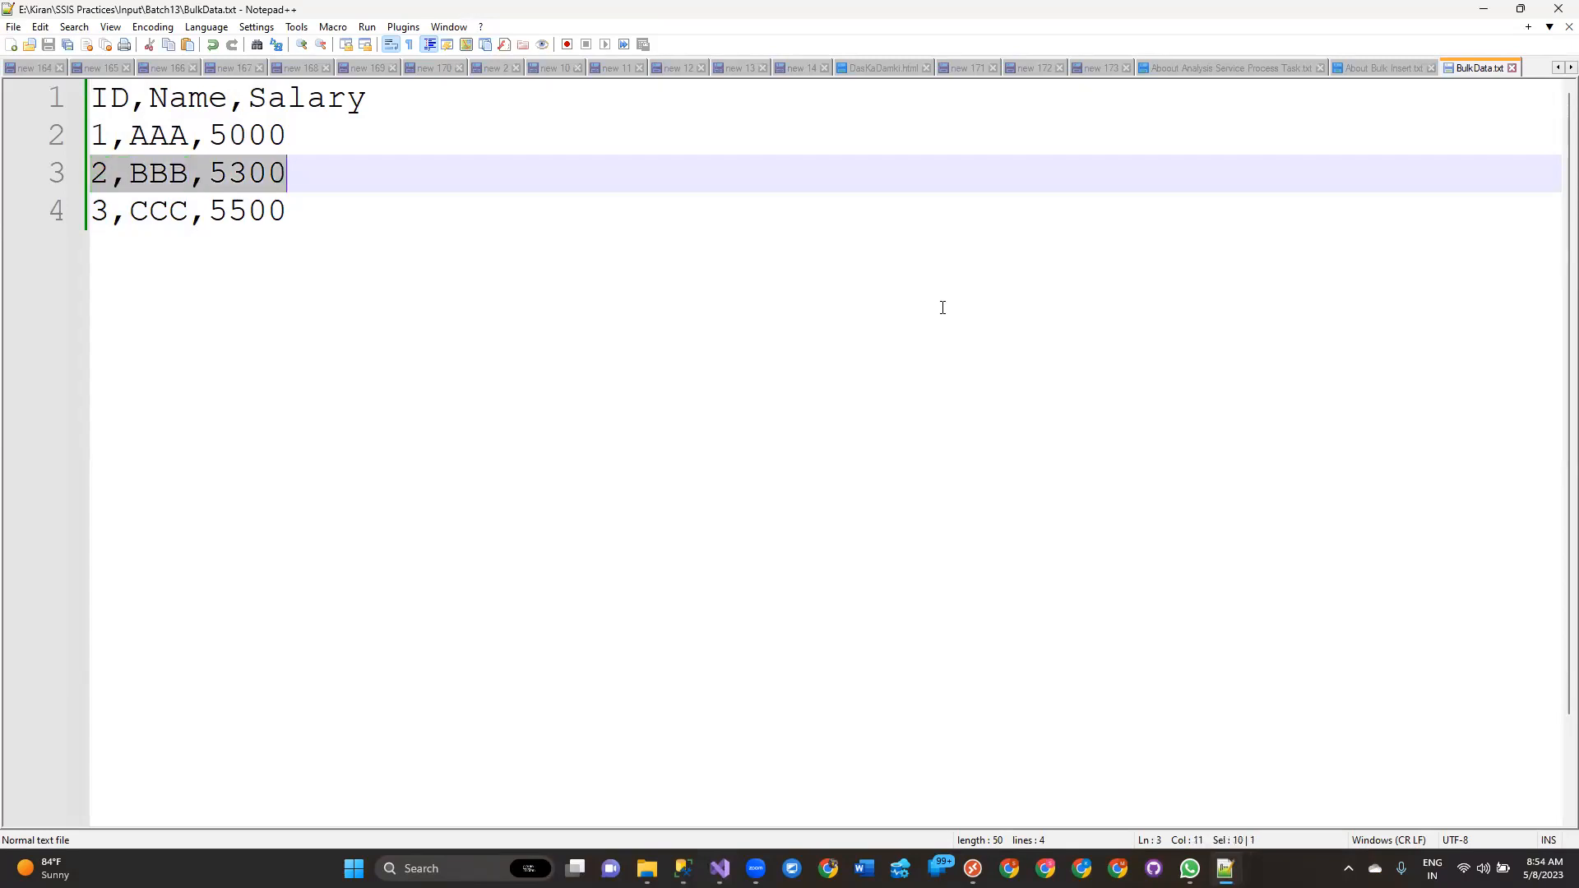
key("Down")
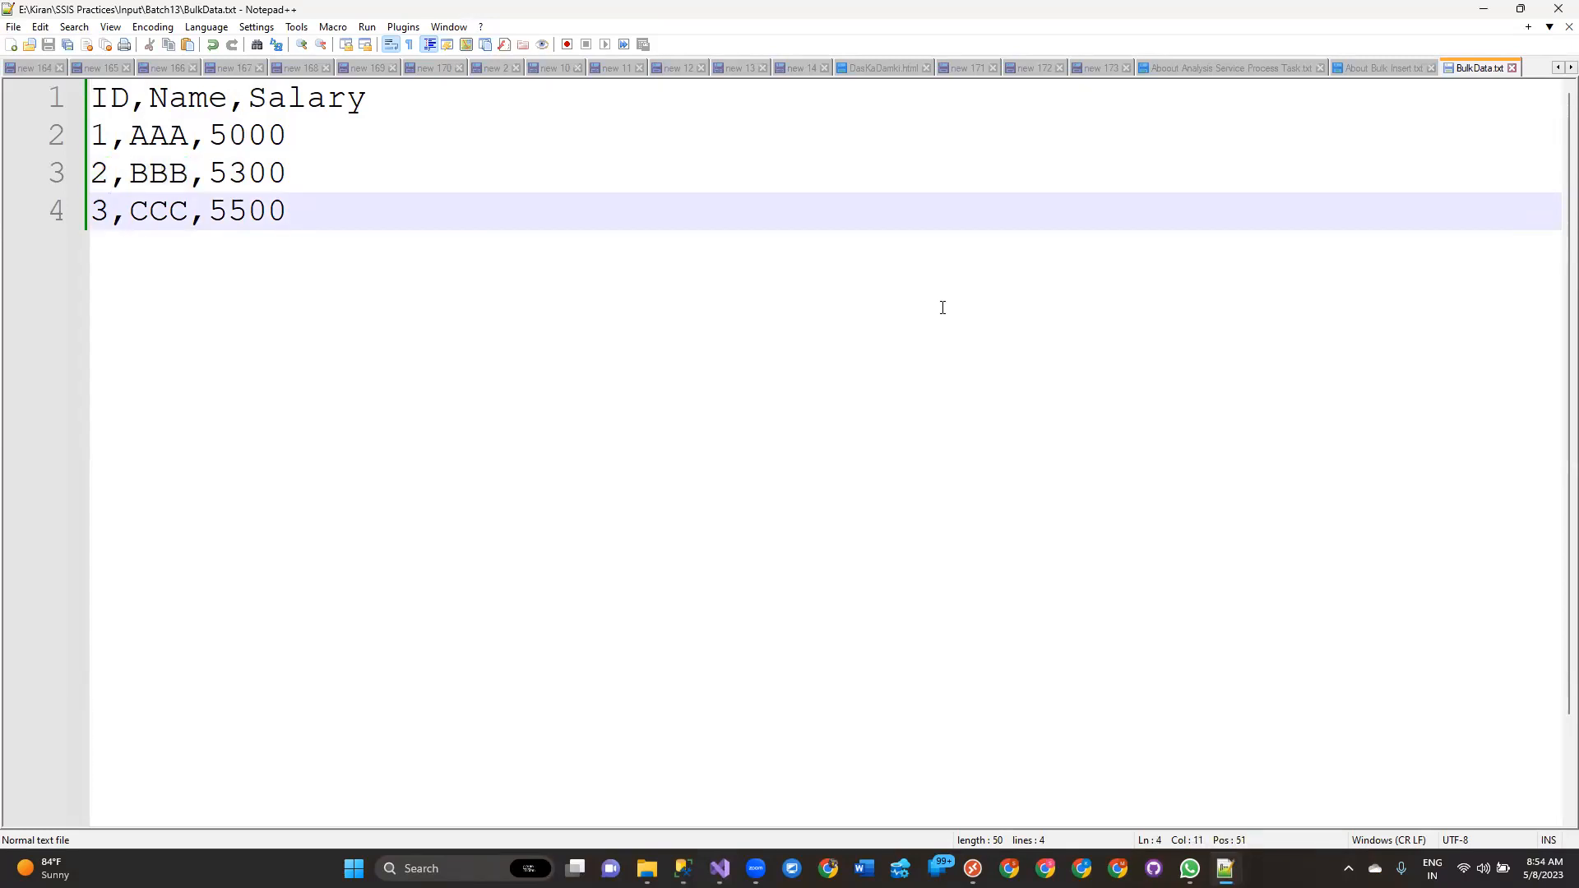
key("alt+Tab")
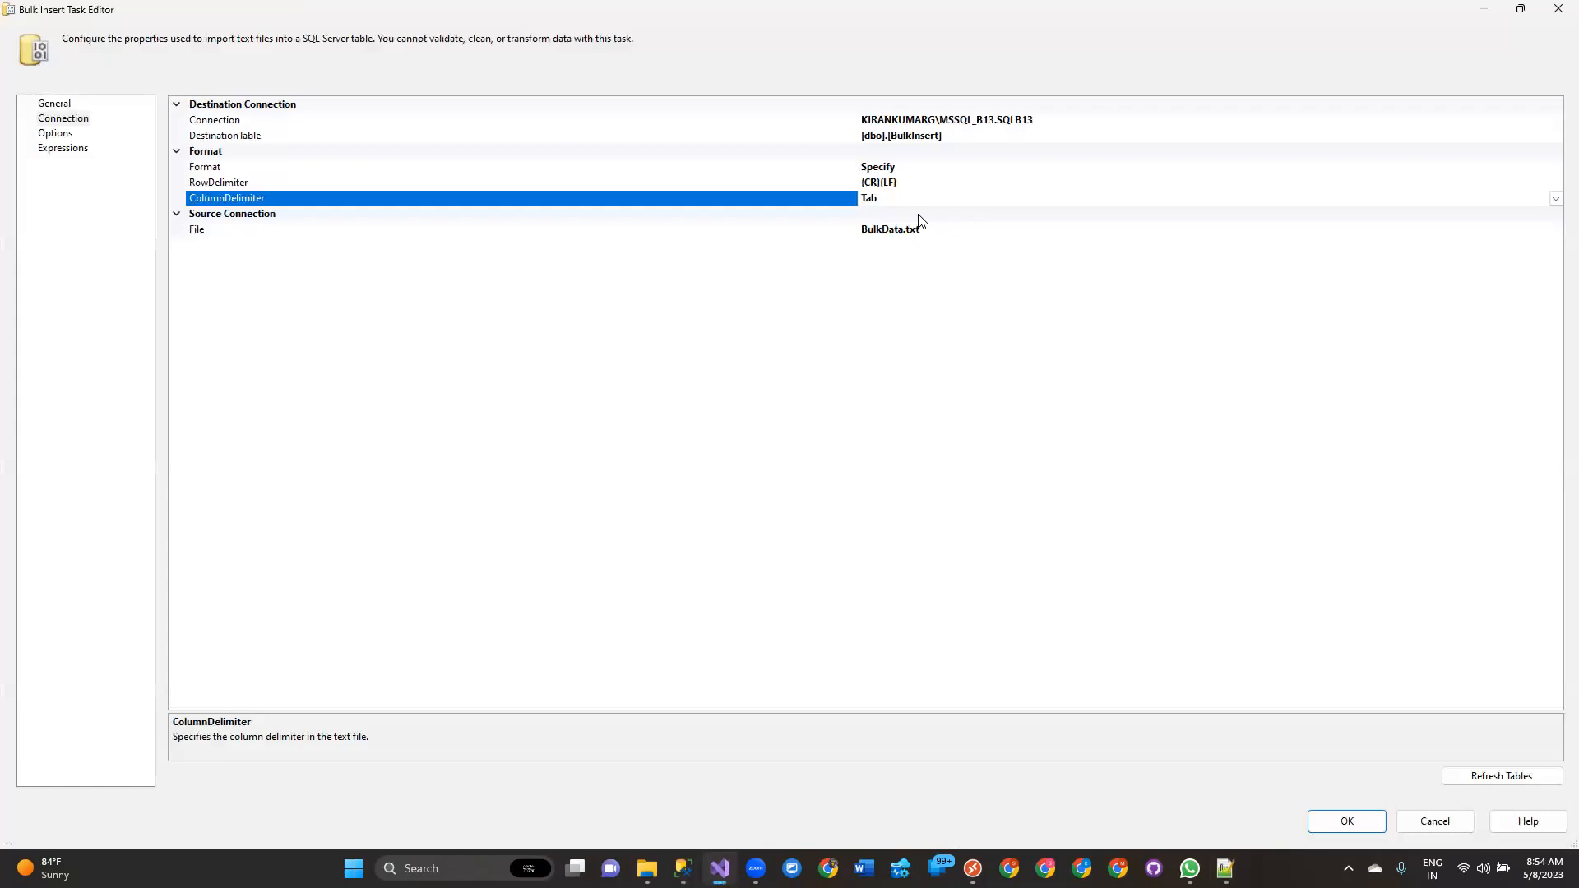
Compare the RowDelimiter and ColumnDelimiter properties against the delimiters used in BulkData.txt in Notepad++.
left_click(912, 181)
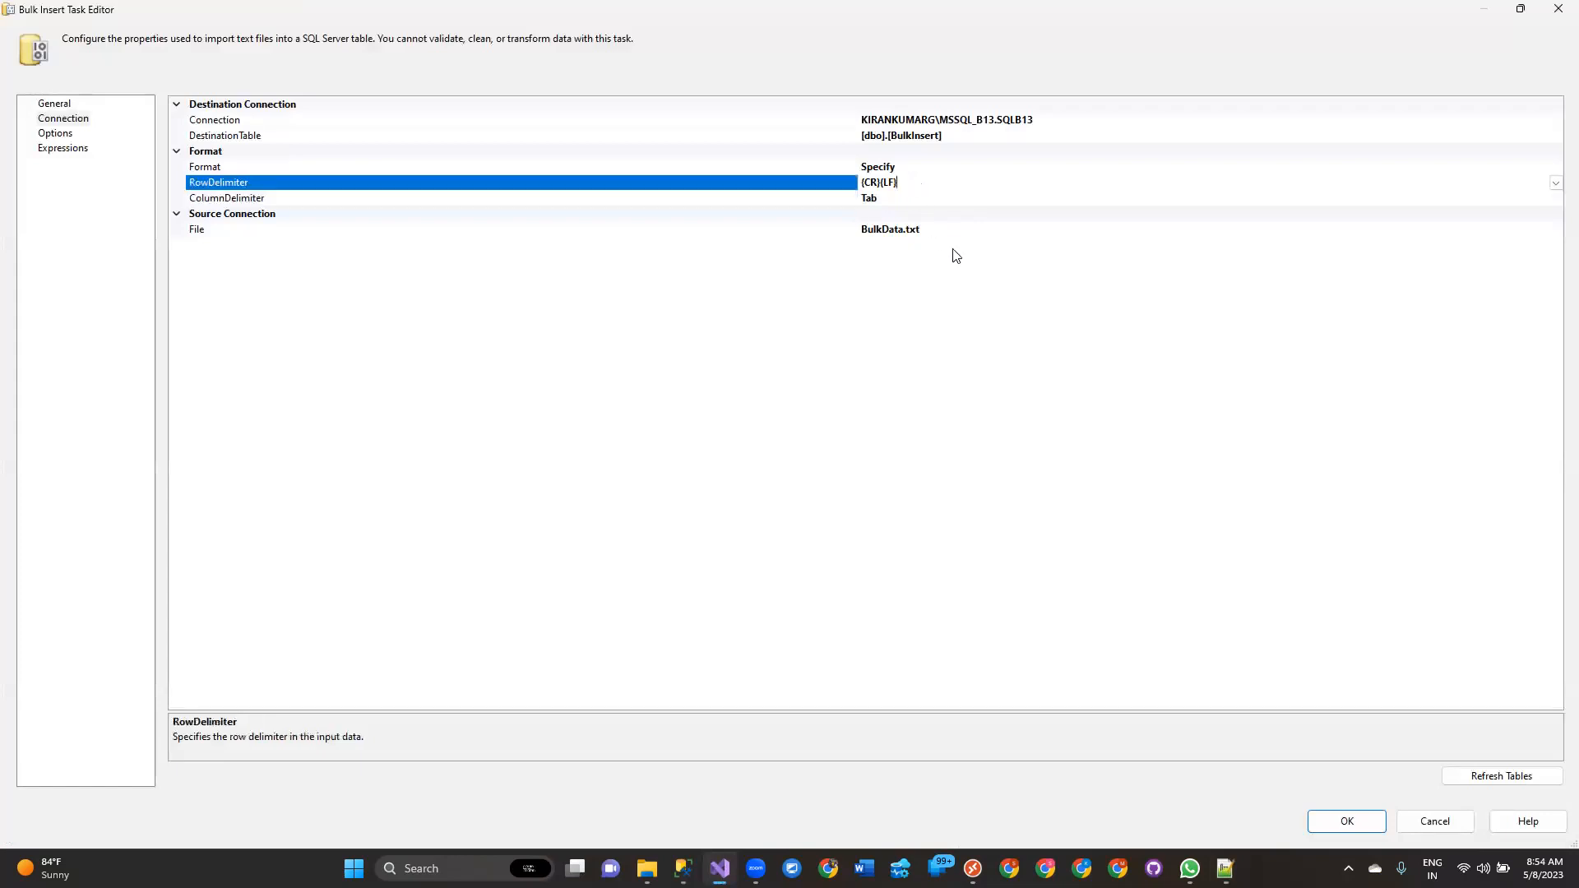
left_click(260, 200)
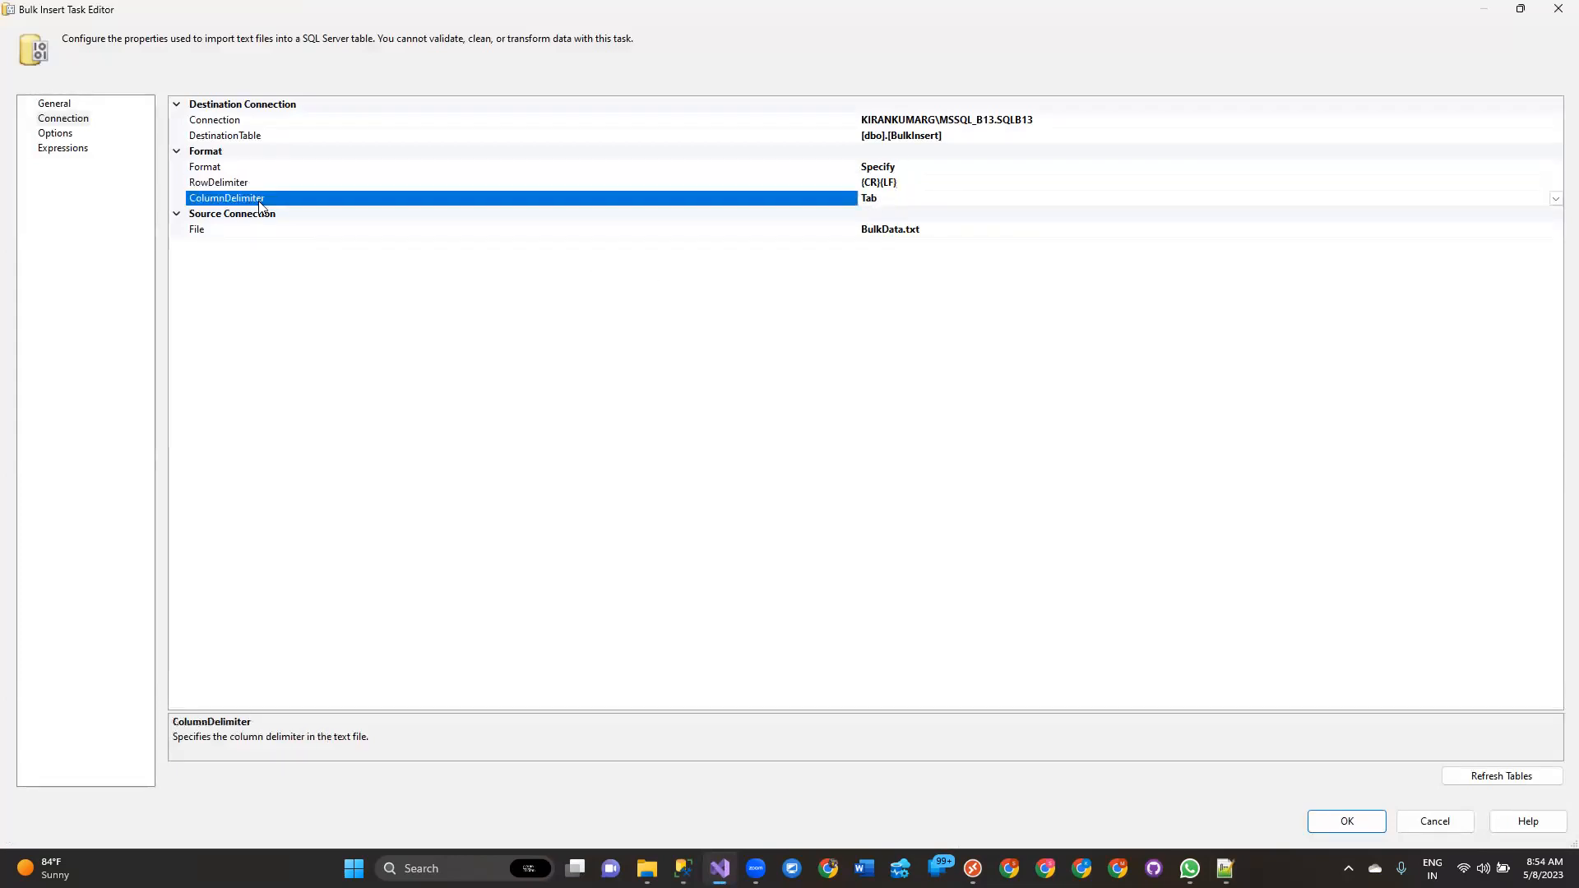
key("alt+Tab")
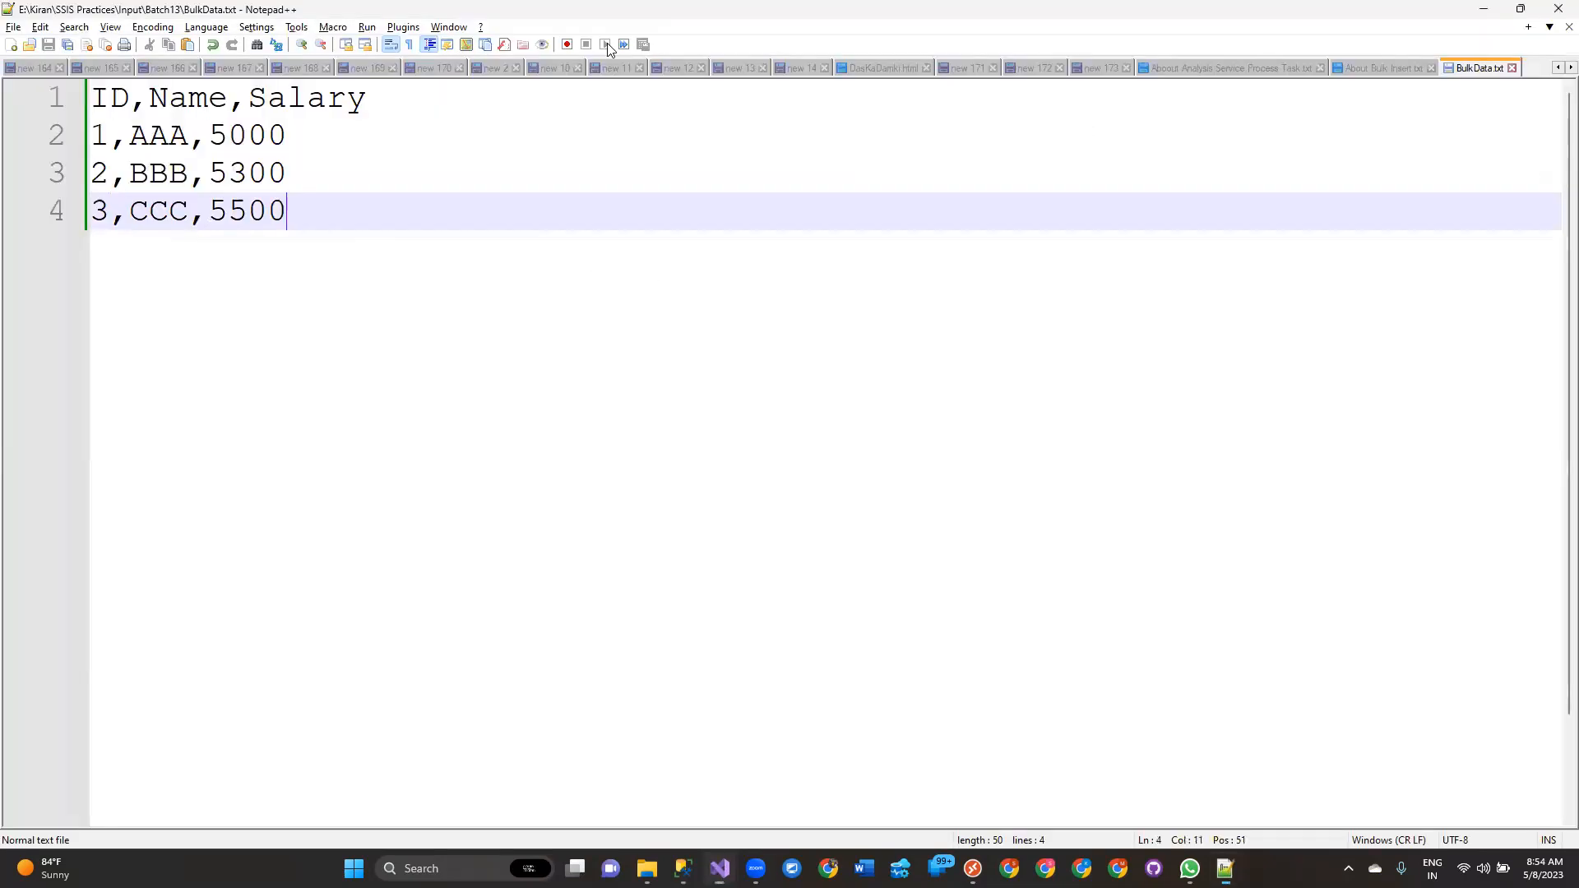
left_click_drag(130, 100, 235, 104)
left_click(139, 106)
left_click(374, 307)
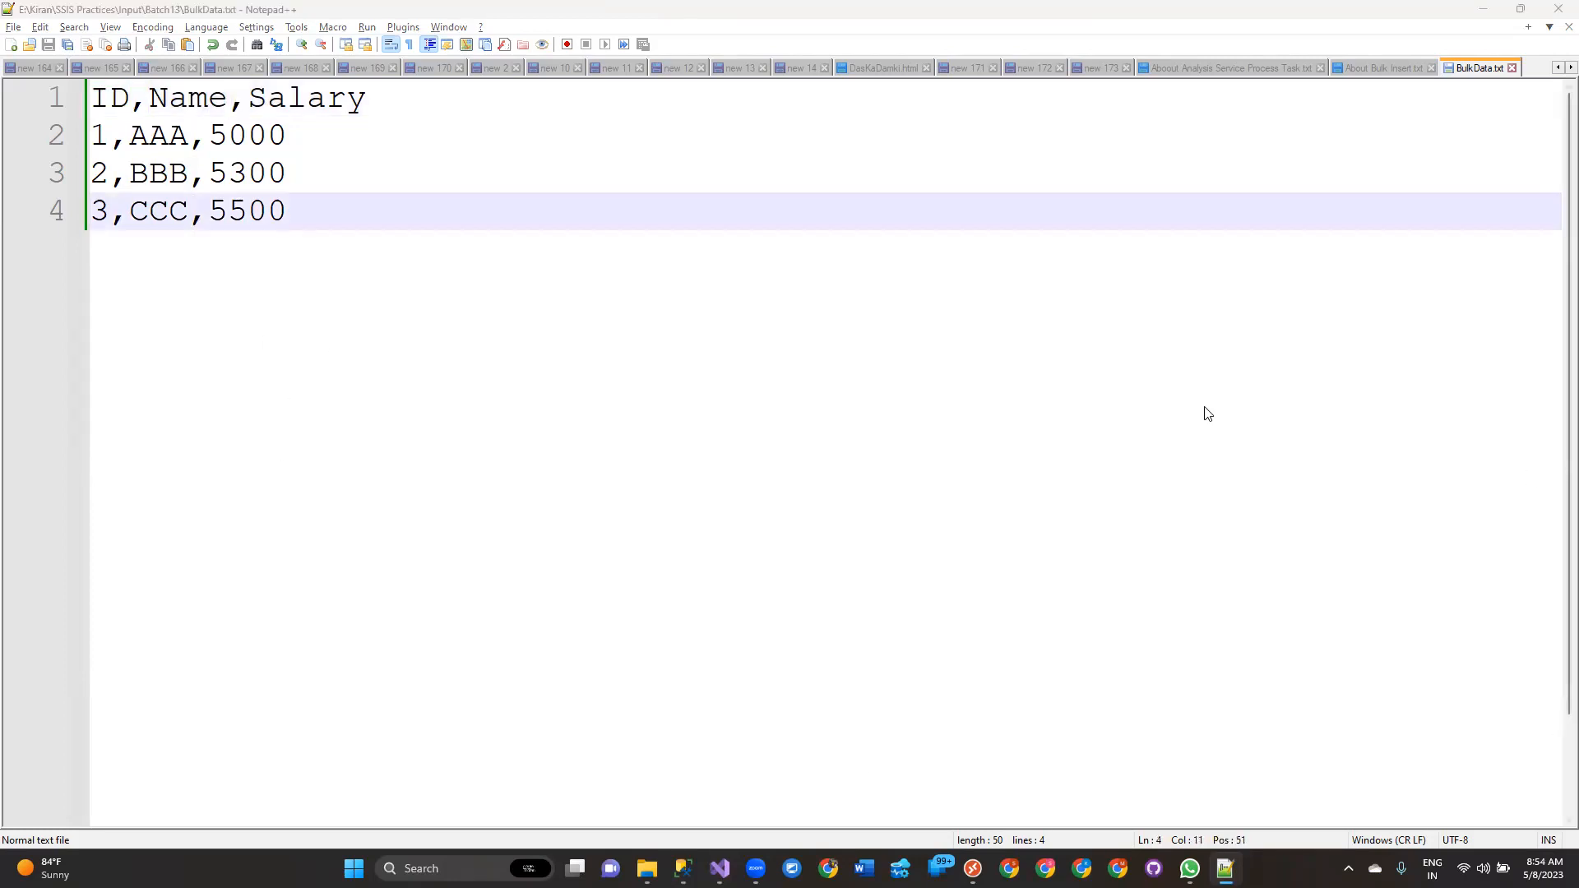
key("alt+Tab")
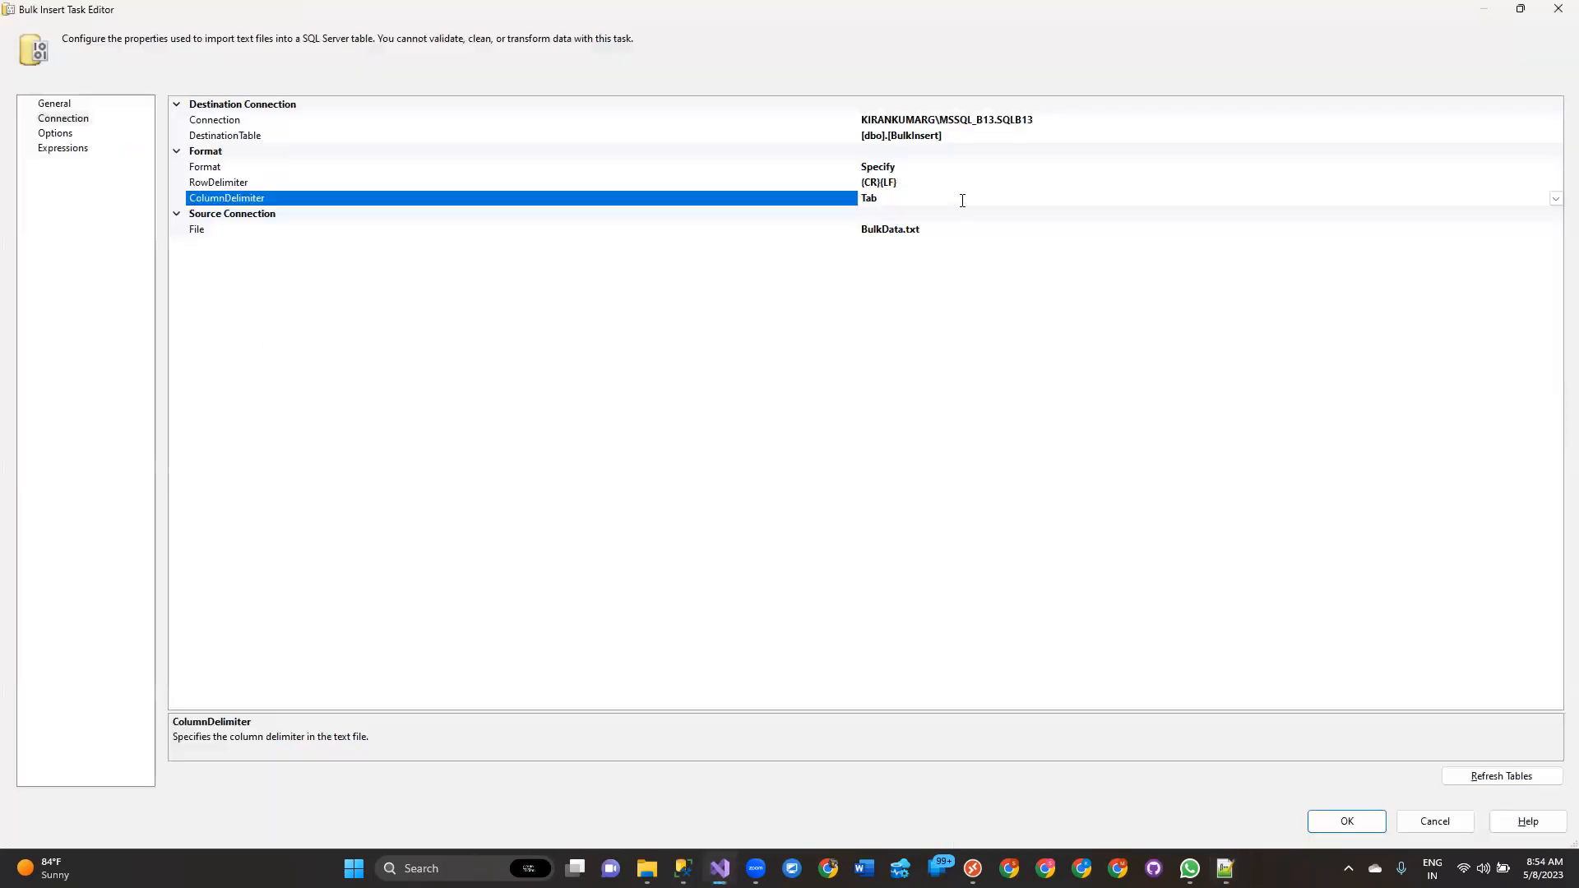
Set the ColumnDelimiter property to Comma (,).
left_click(1555, 199)
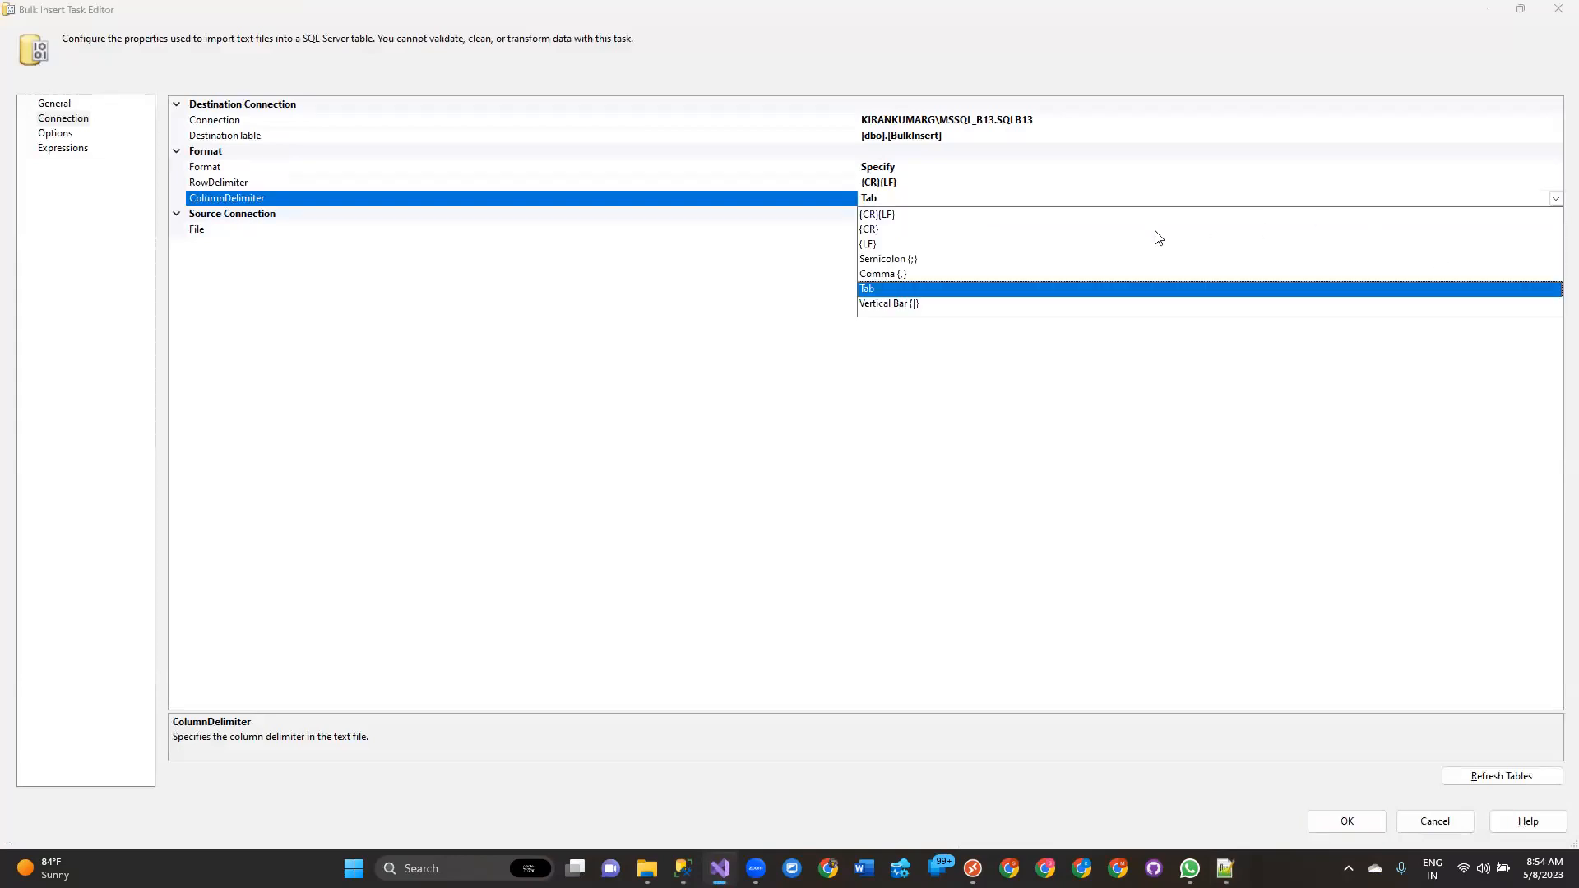
left_click(886, 273)
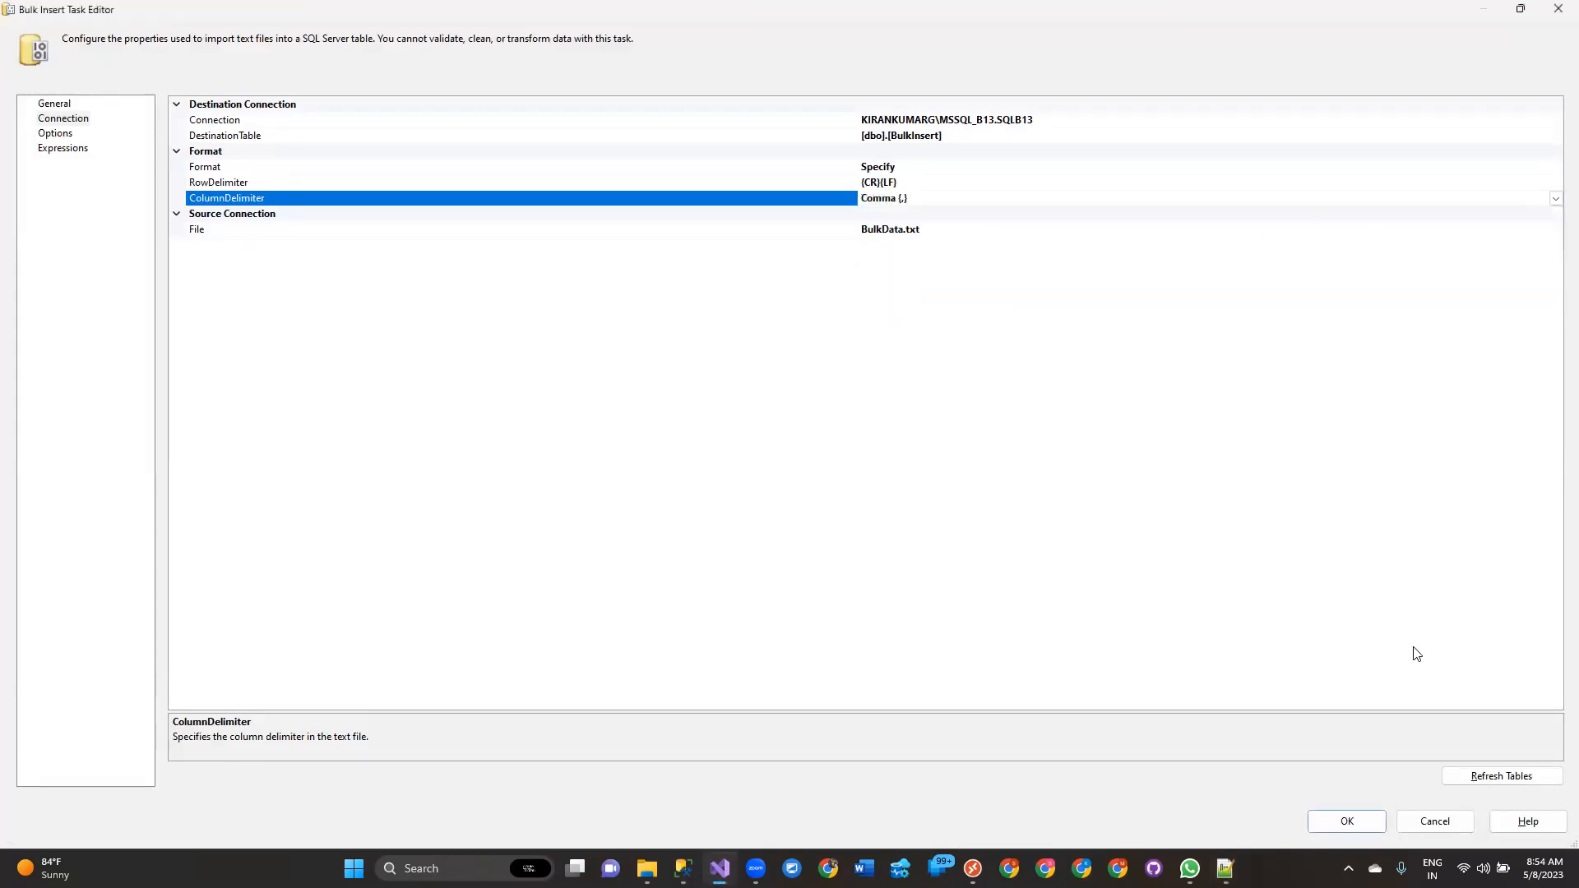
left_click(1555, 199)
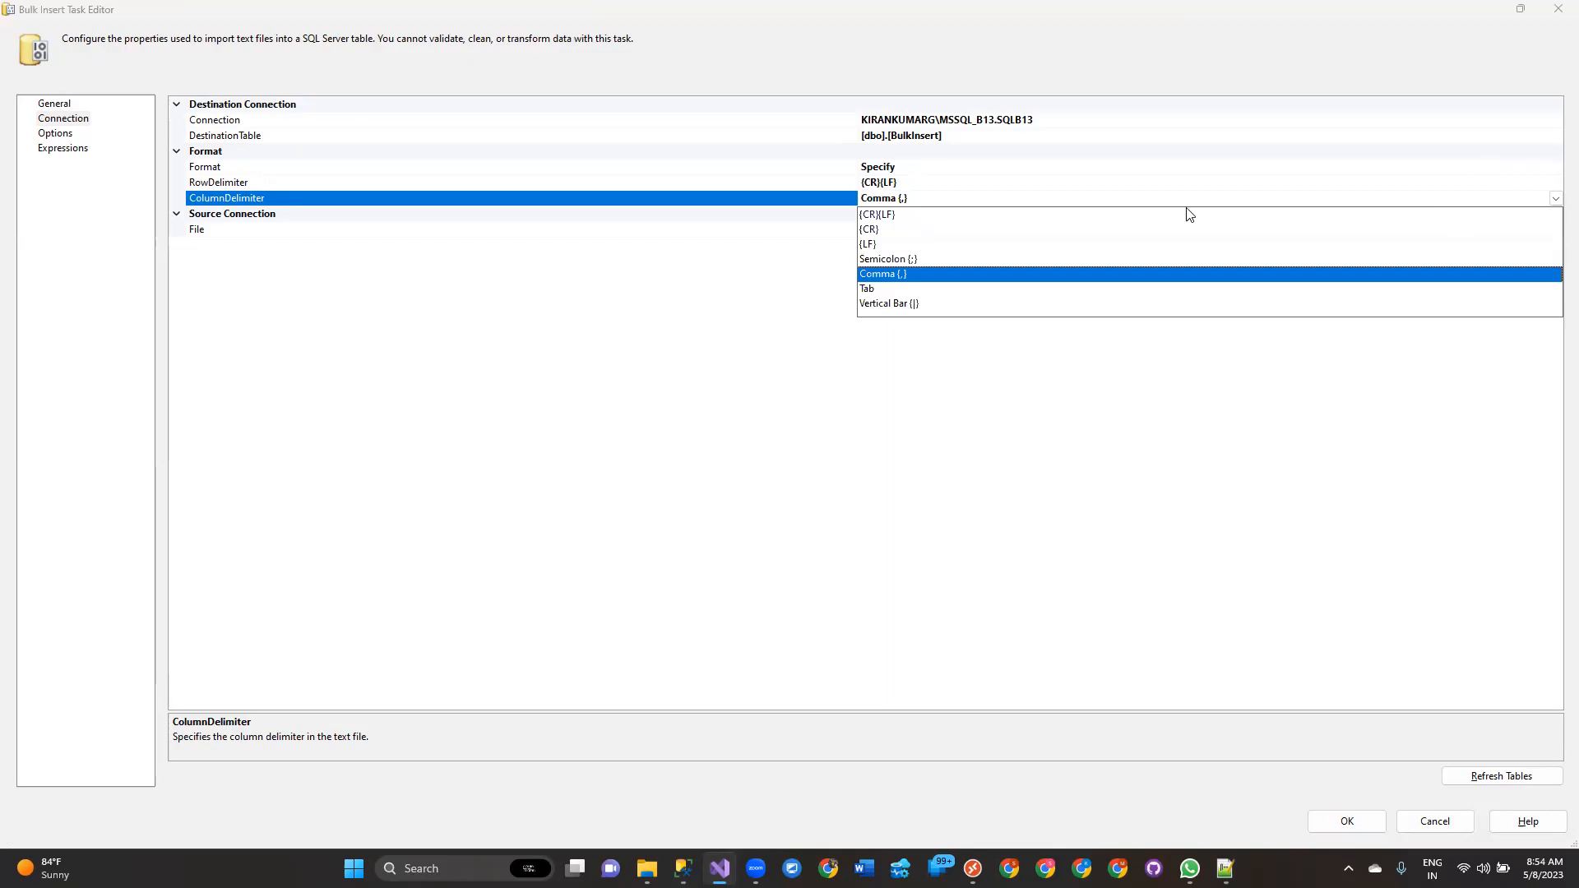
left_click(894, 276)
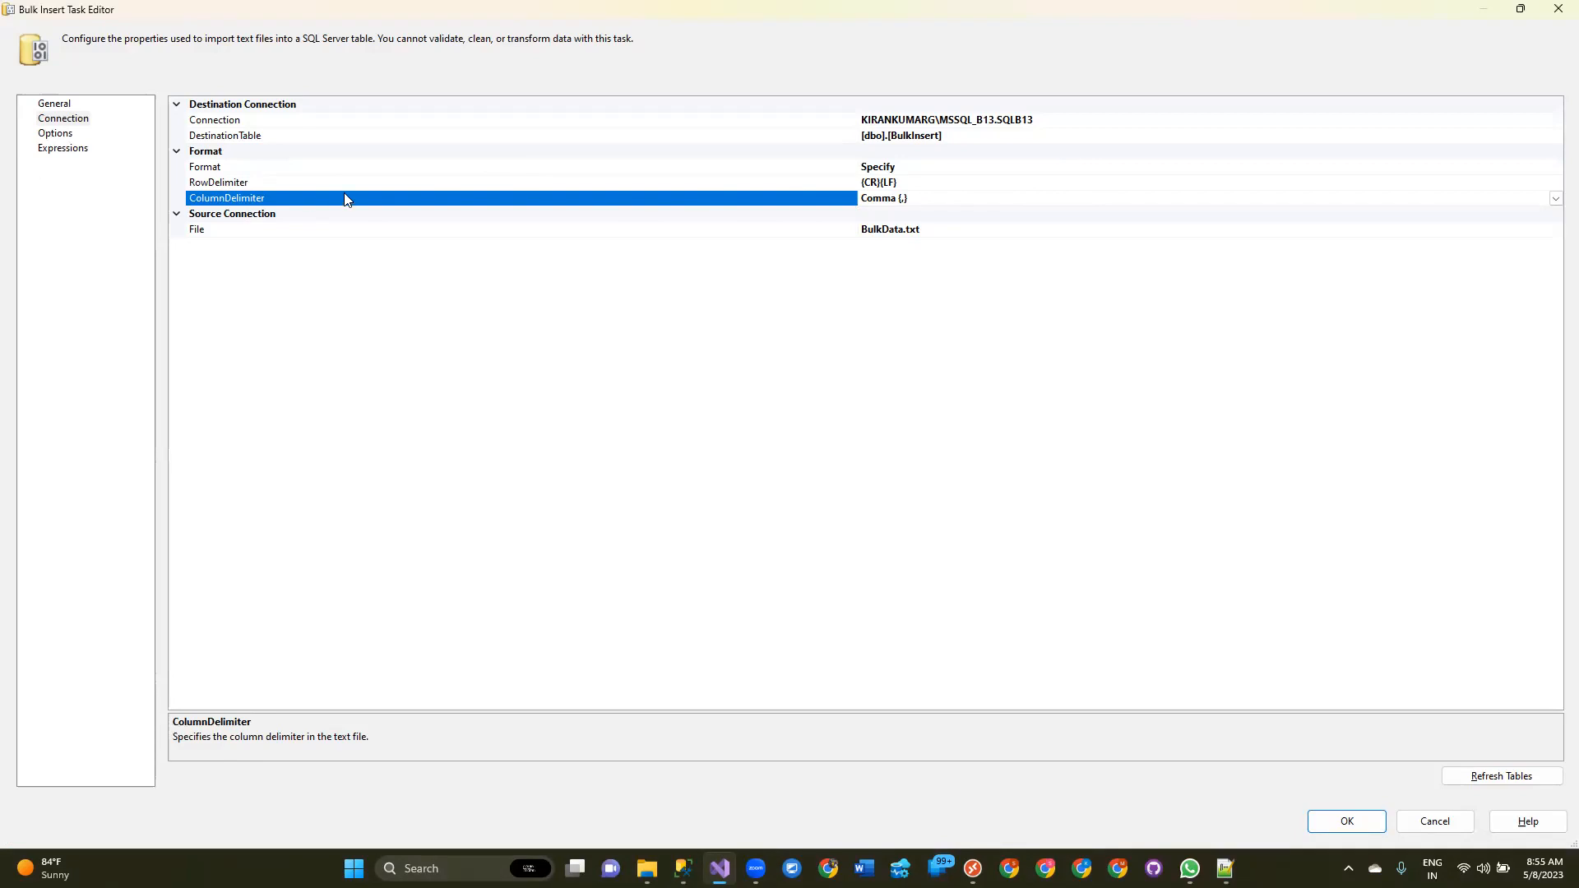
left_click(1051, 171)
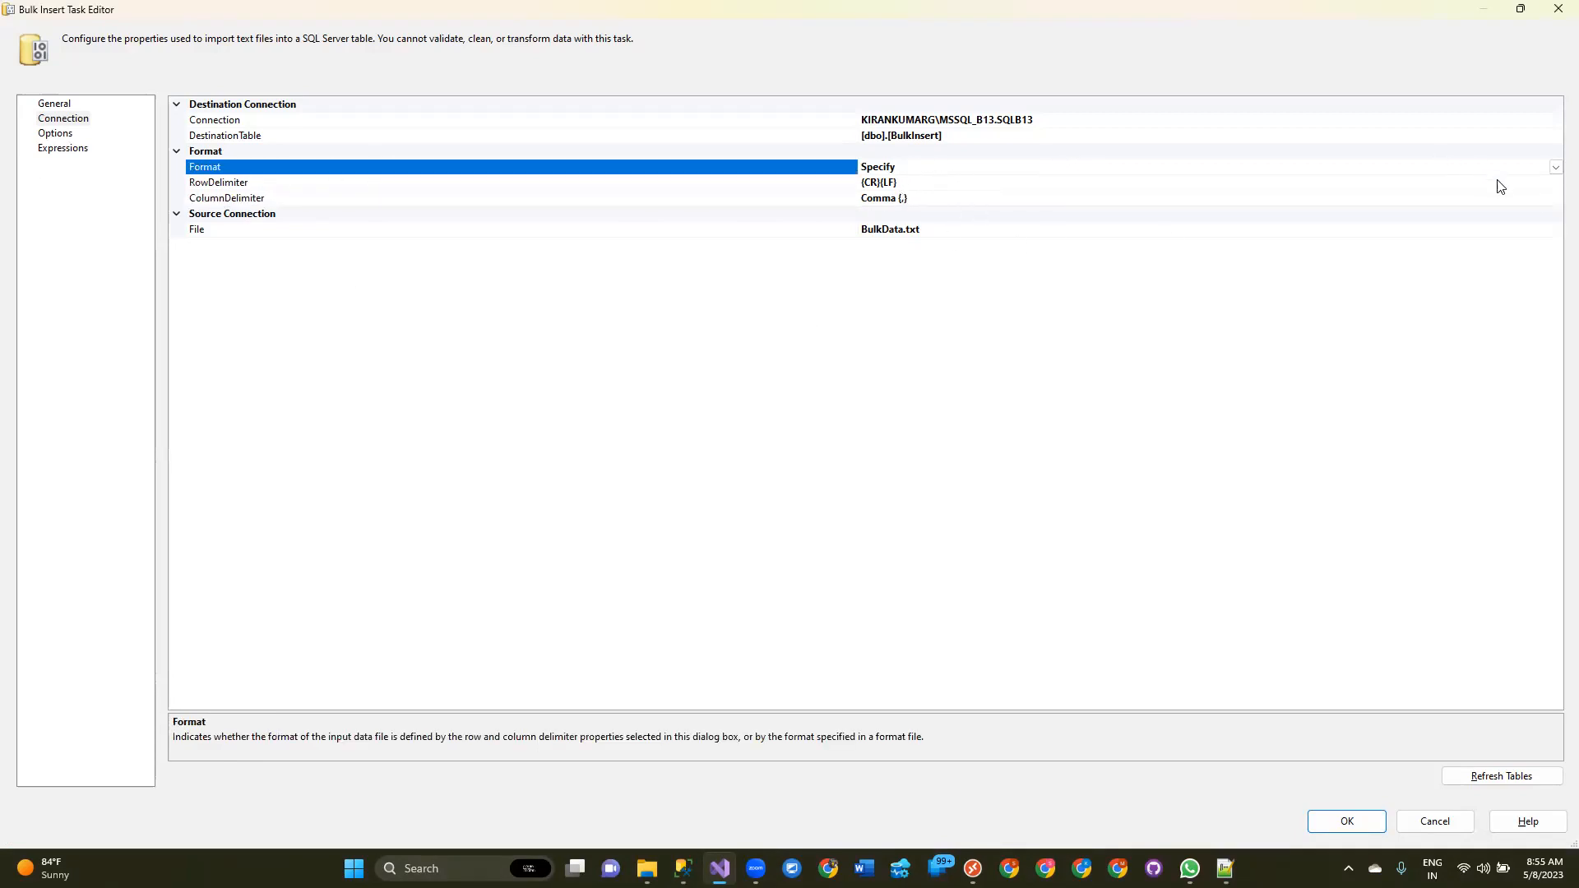
left_click(1555, 167)
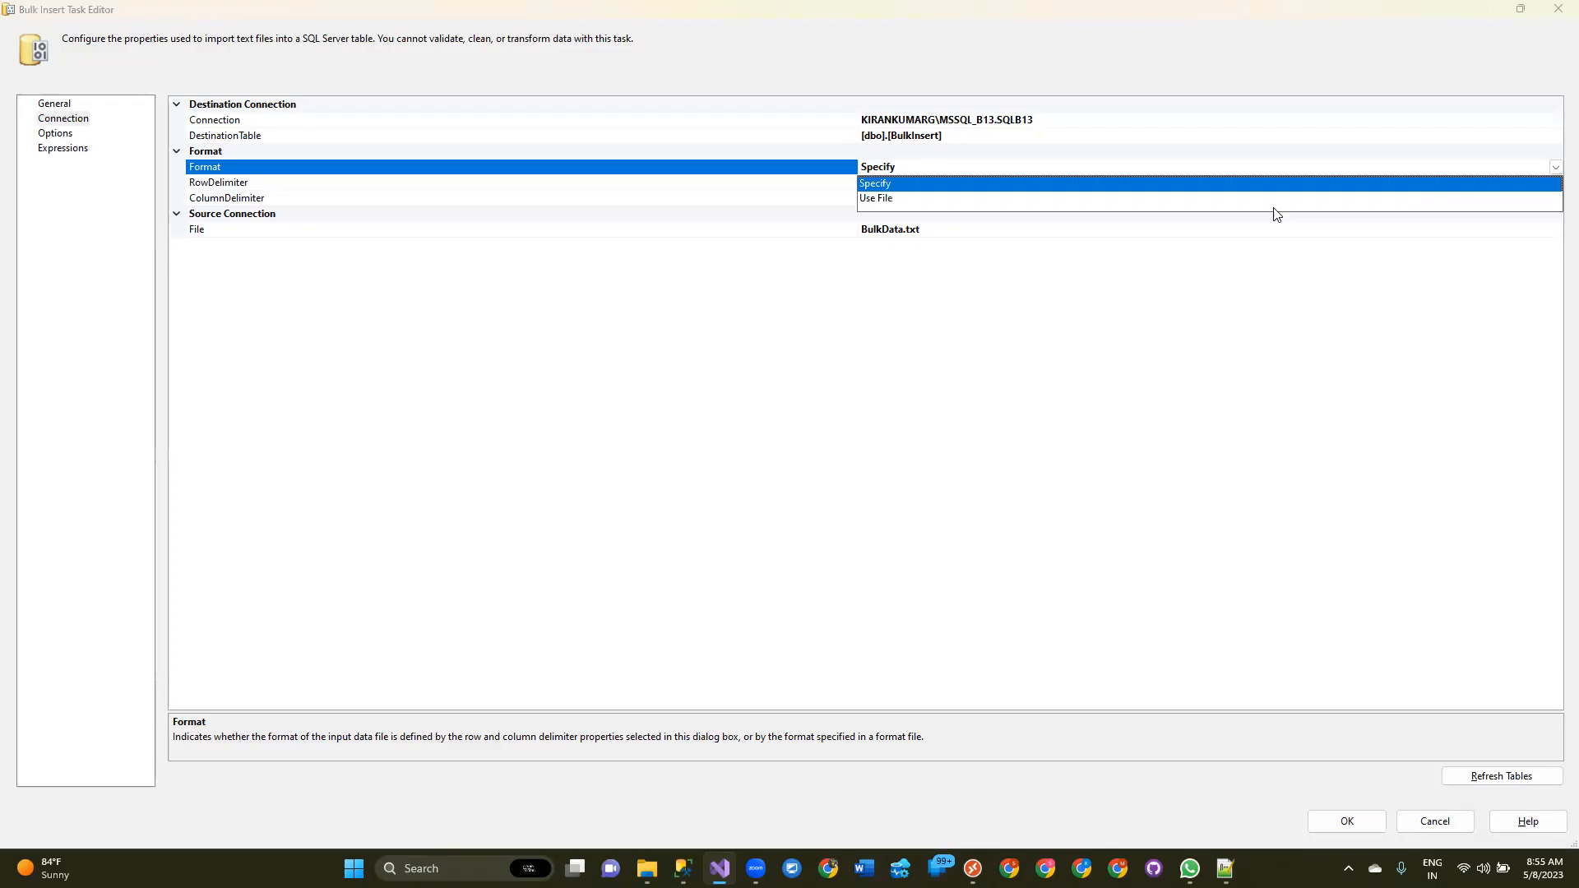
left_click(885, 200)
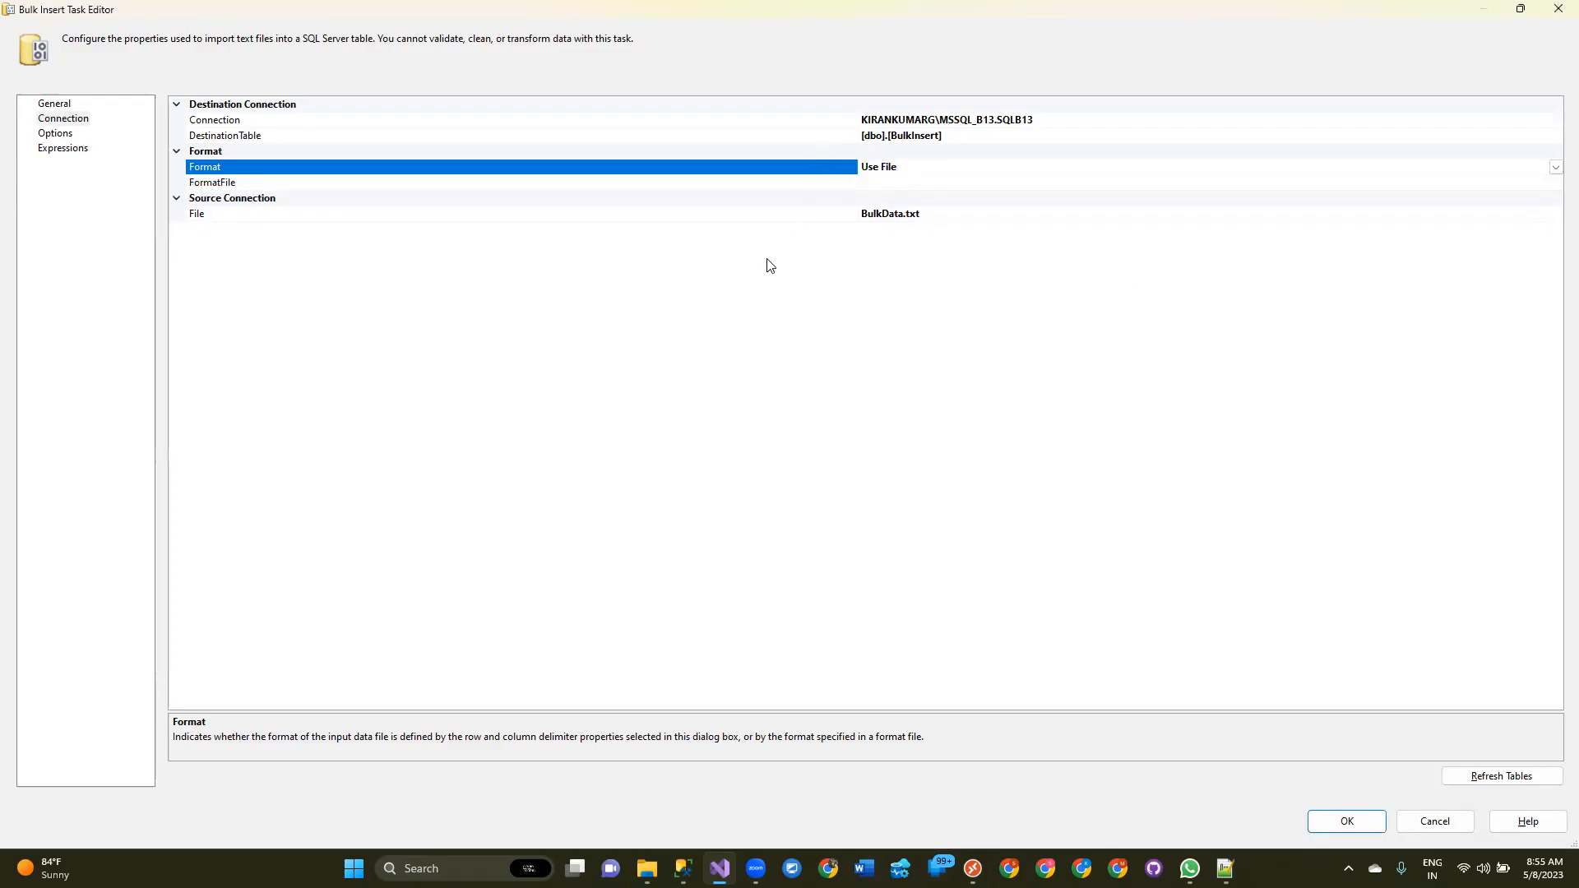
left_click(954, 181)
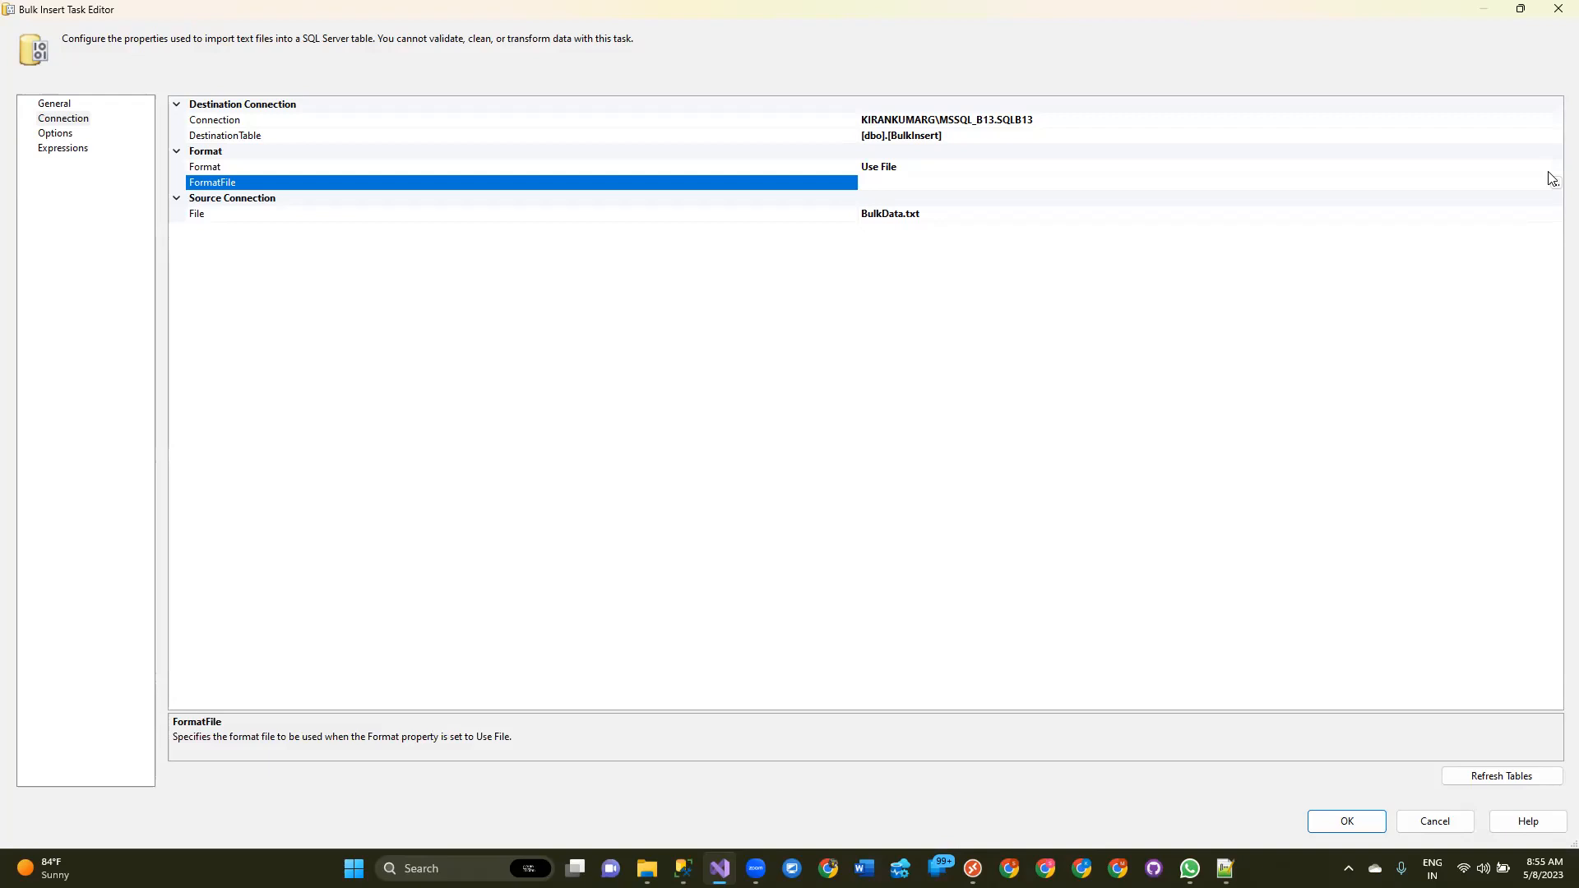
left_click(1553, 167)
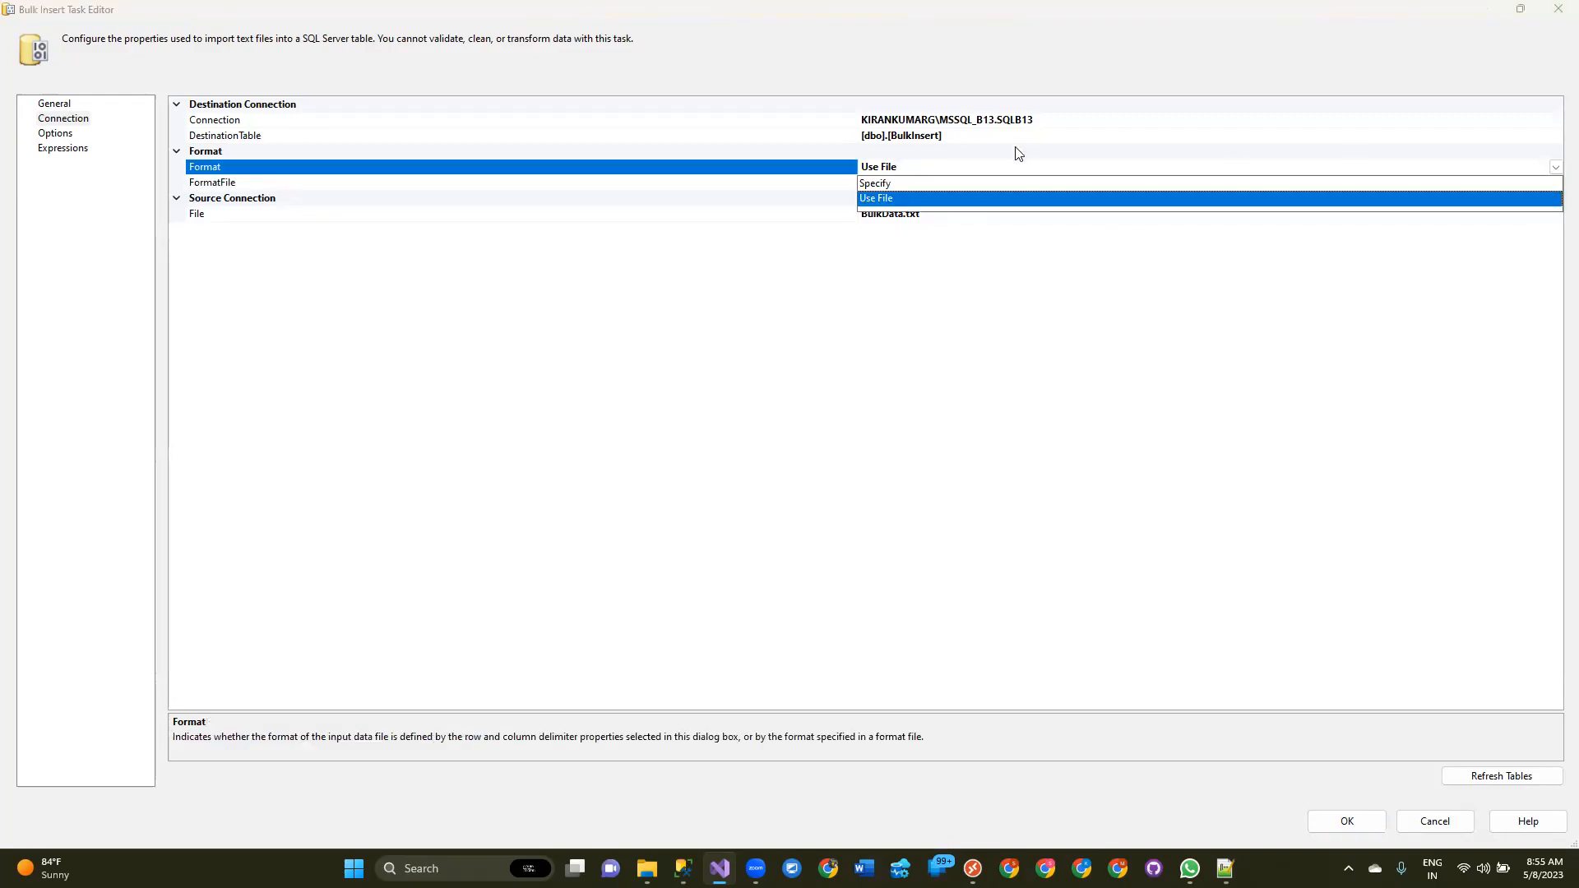
left_click(870, 199)
left_click(1049, 183)
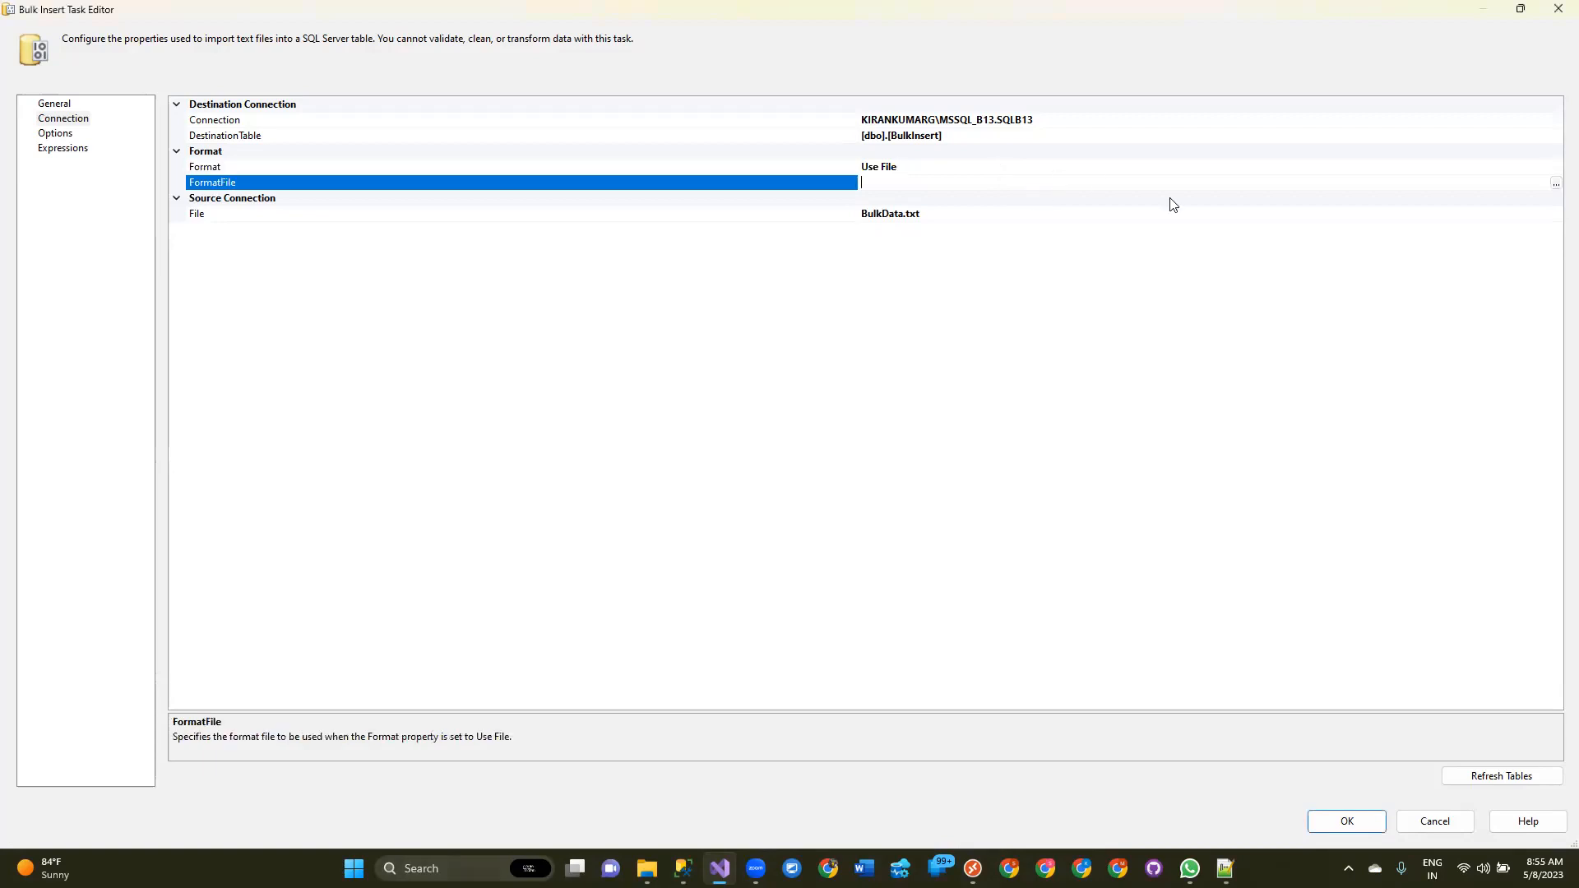
left_click(1555, 182)
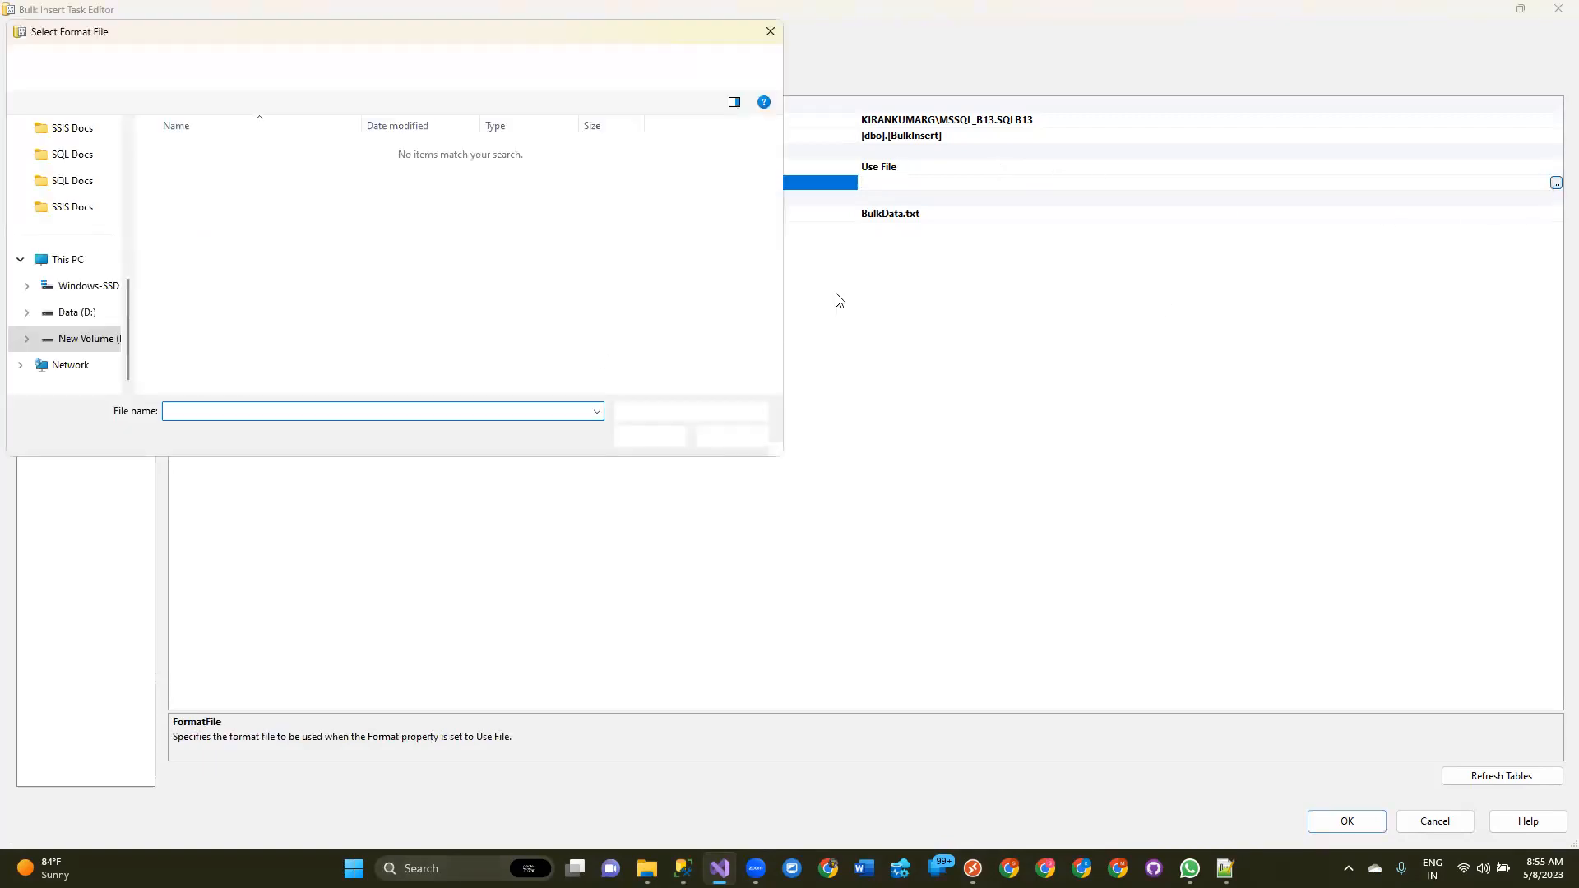
left_click(741, 436)
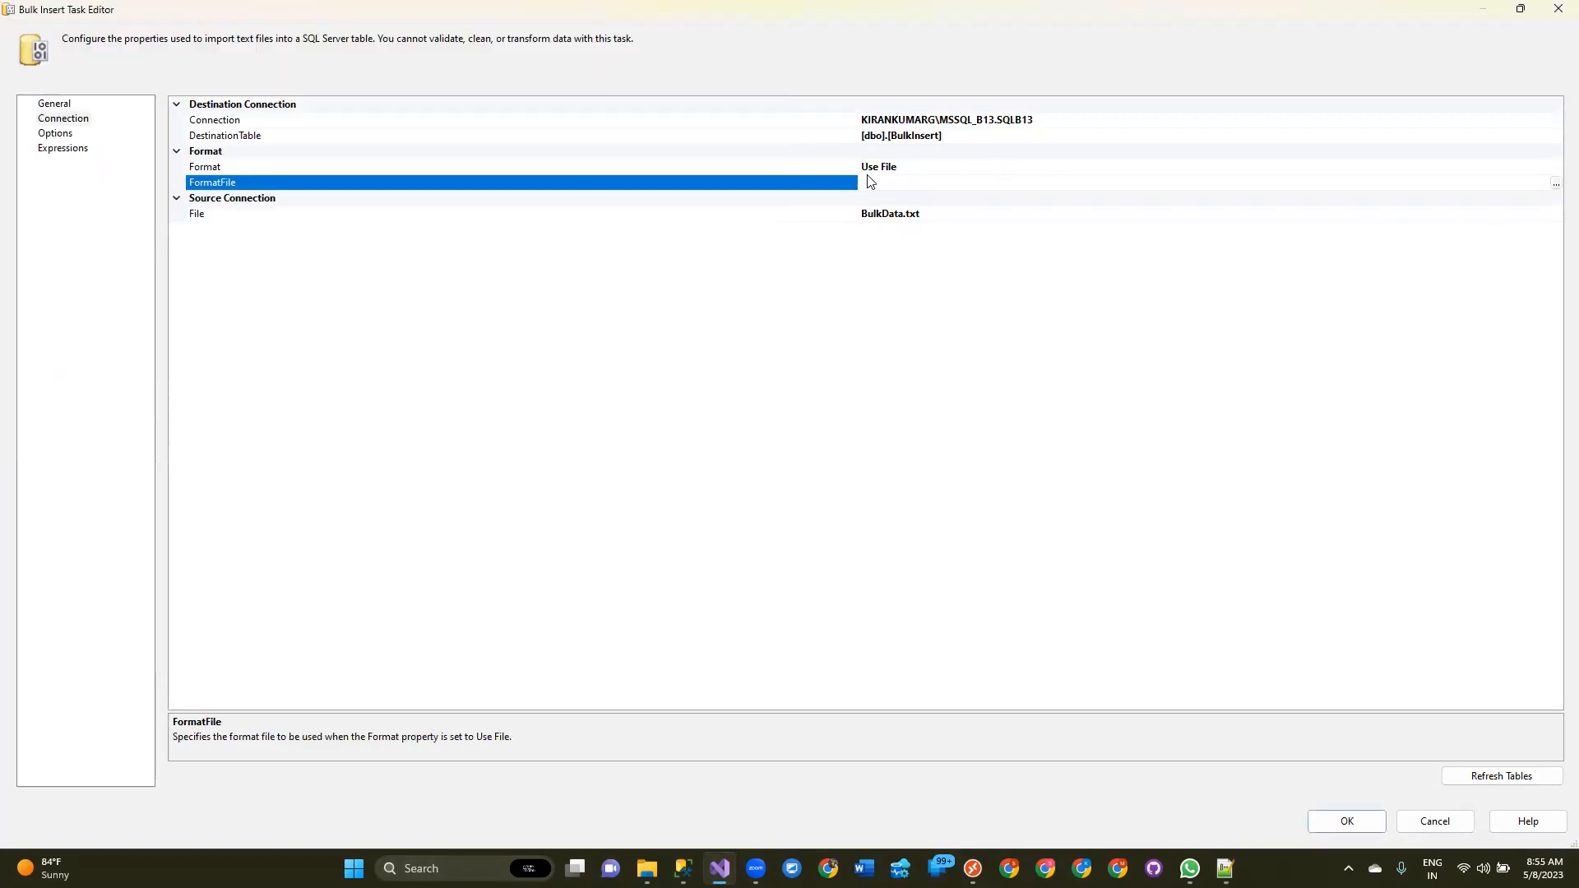
left_click(944, 166)
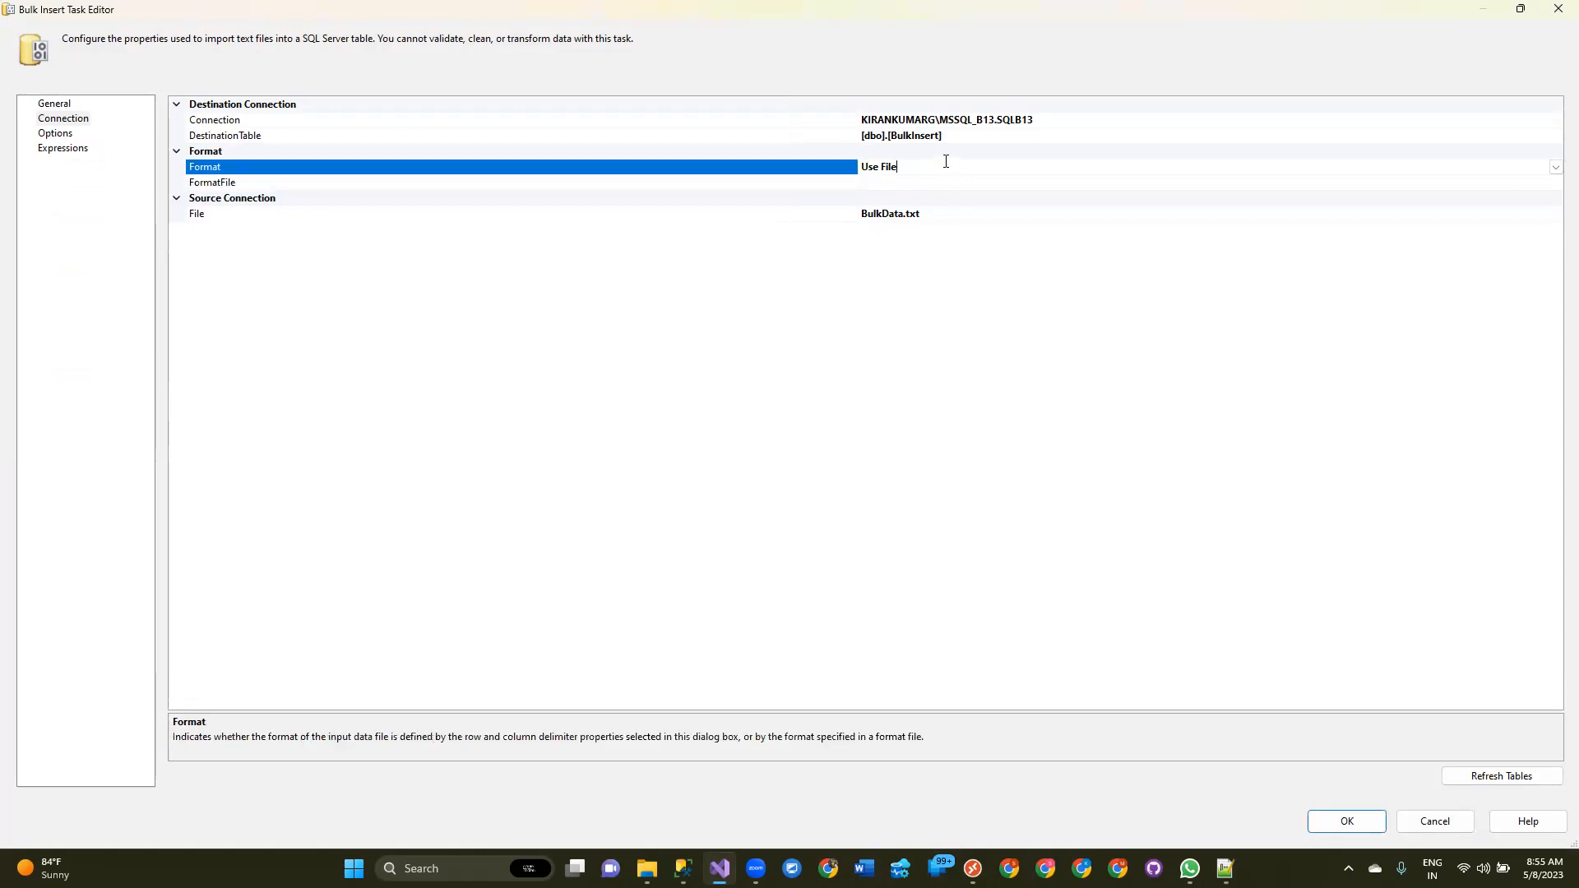
left_click(1555, 168)
left_click(906, 186)
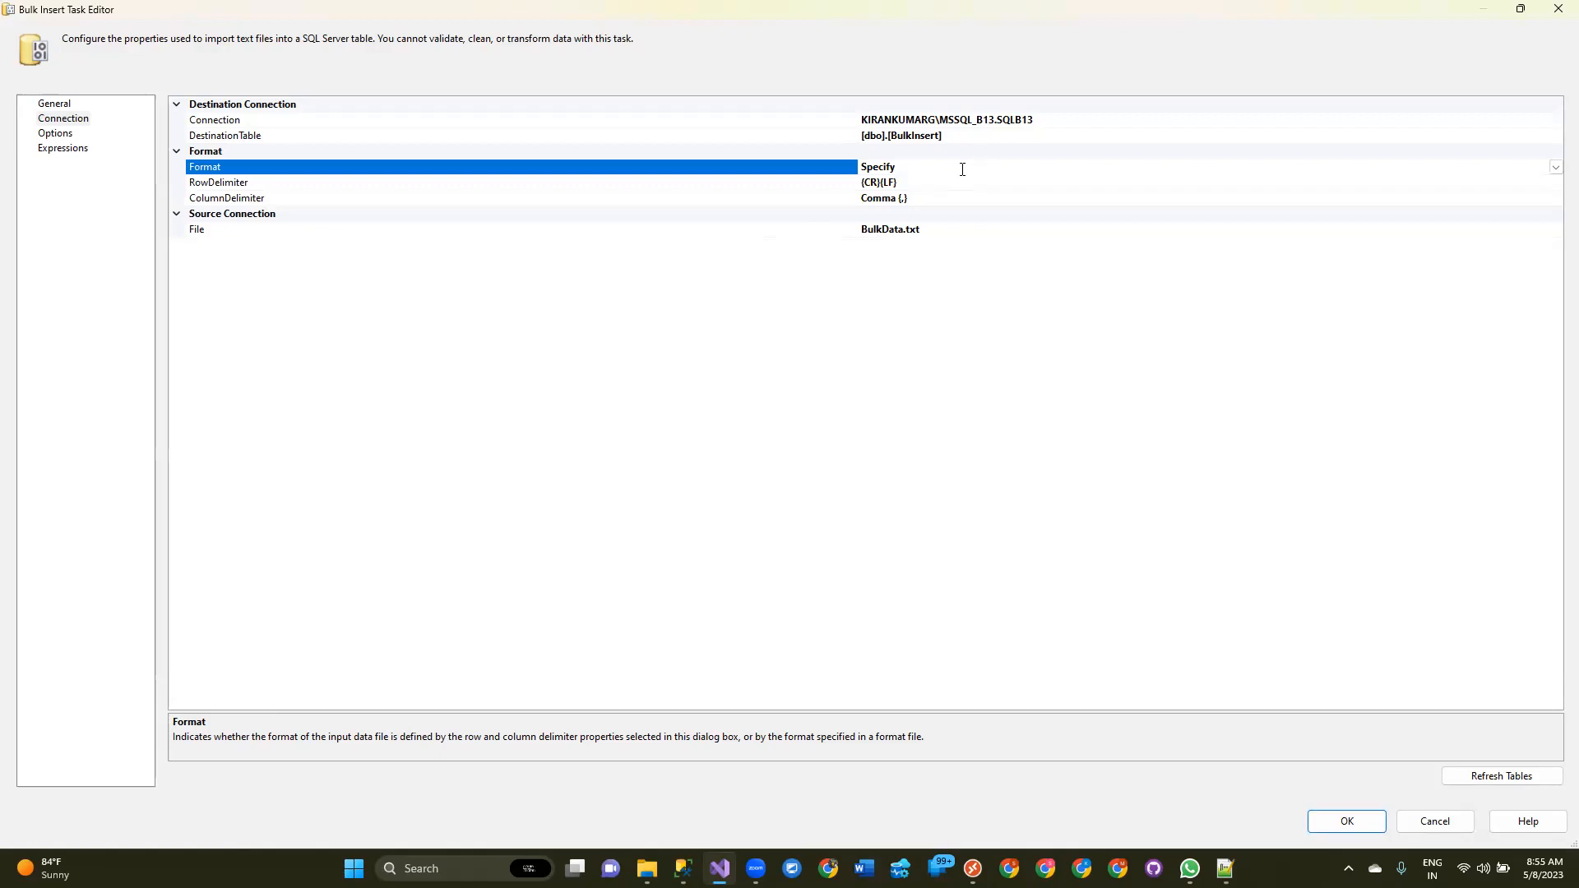
Open the Options page and review the CodePage, DataFileType, BatchSize, LastRow and FirstRow settings.
left_click(48, 135)
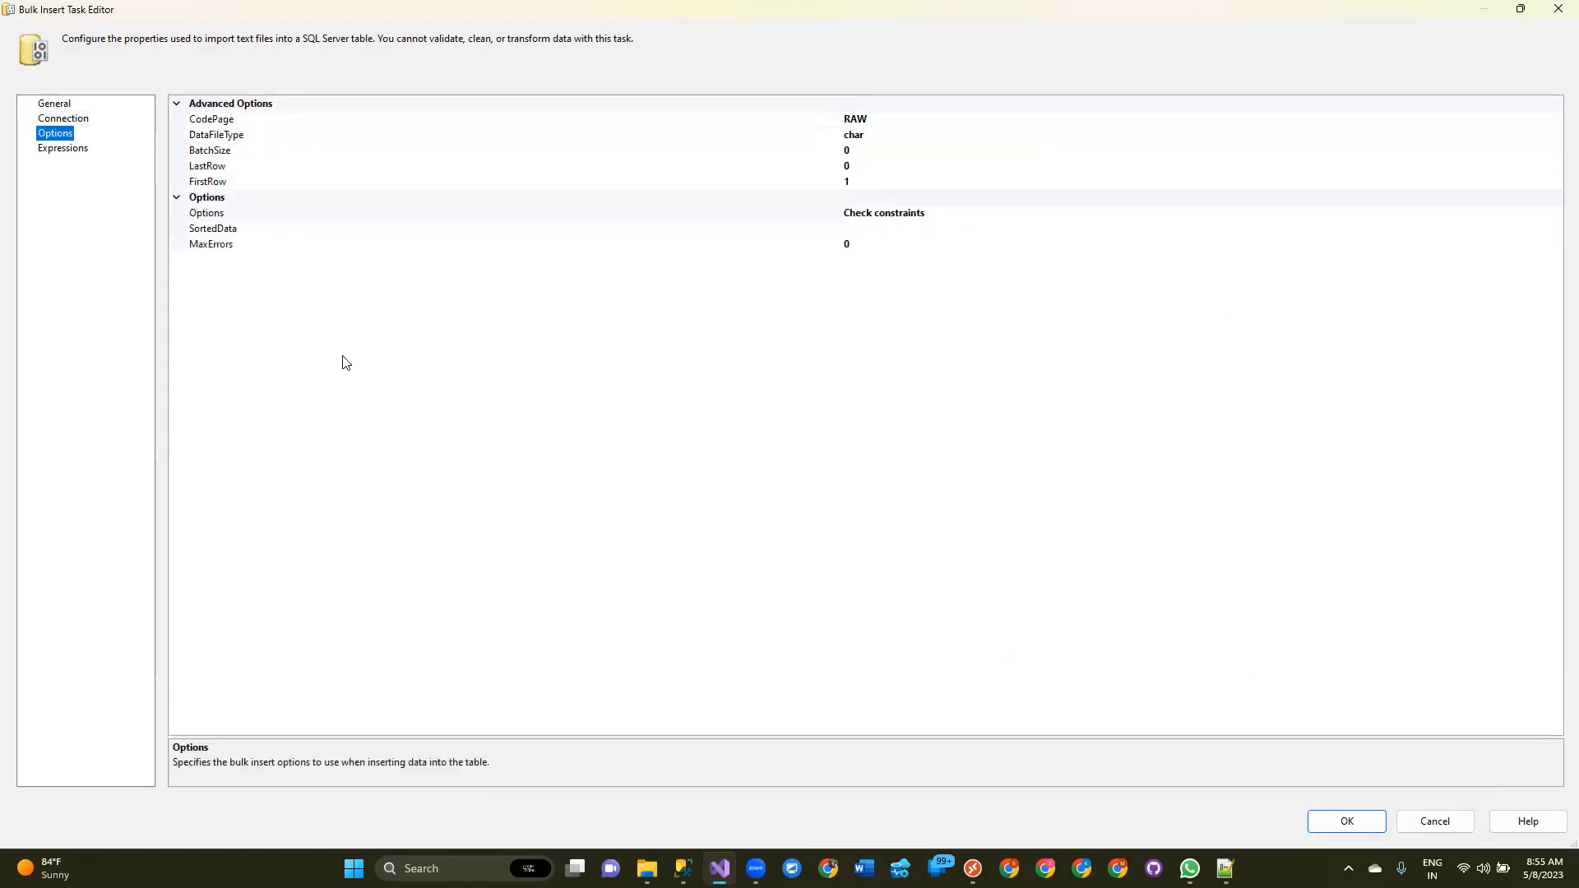
left_click(217, 122)
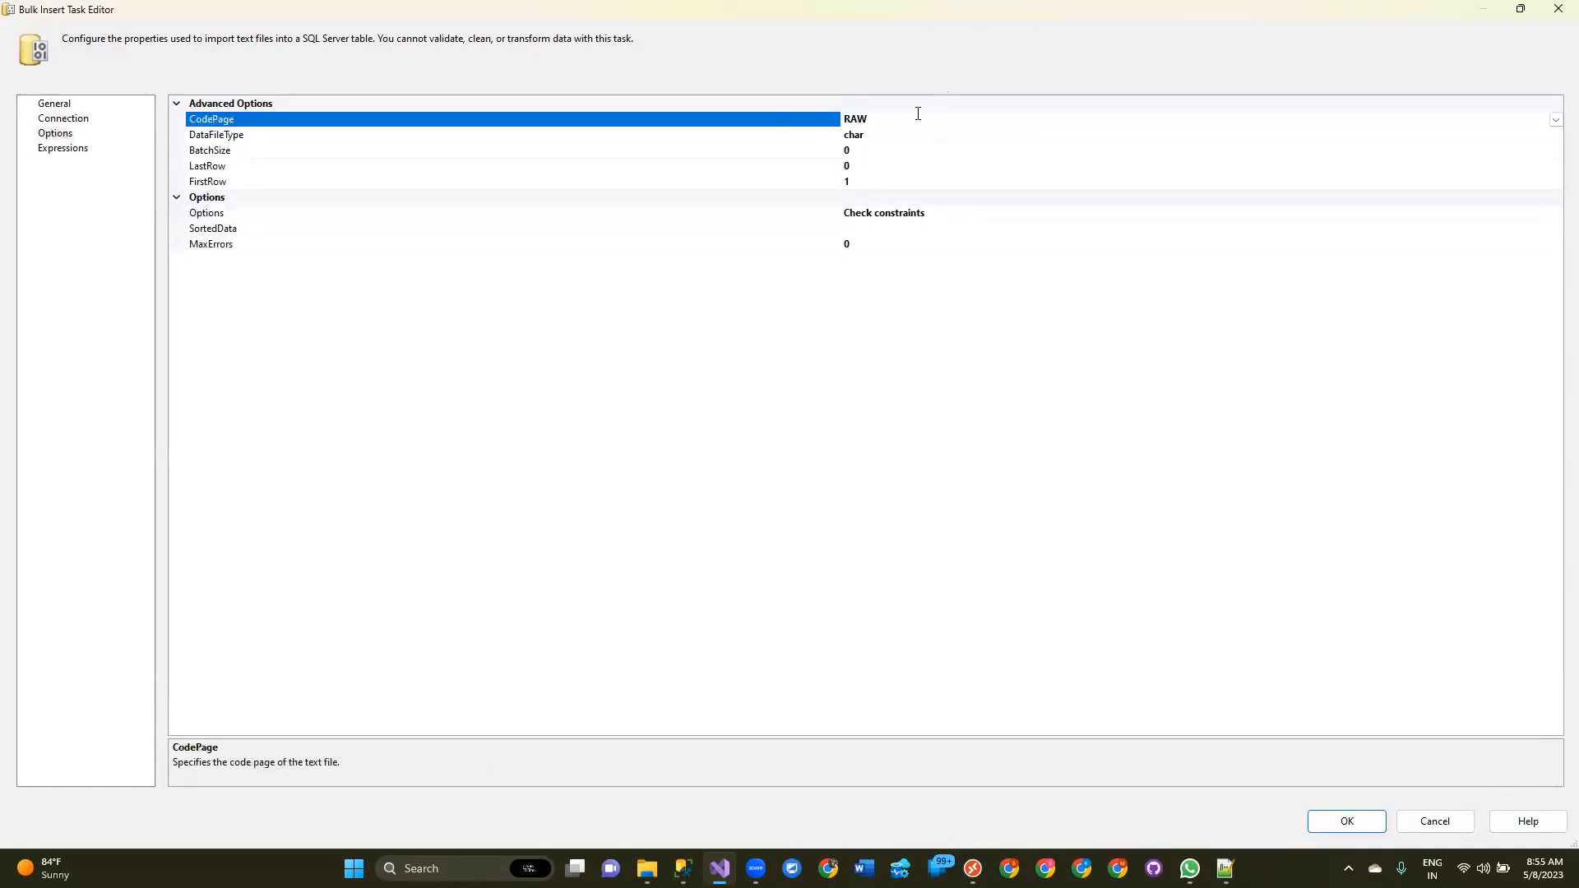
double_click(846, 119)
mouse_move(682, 868)
left_click(219, 138)
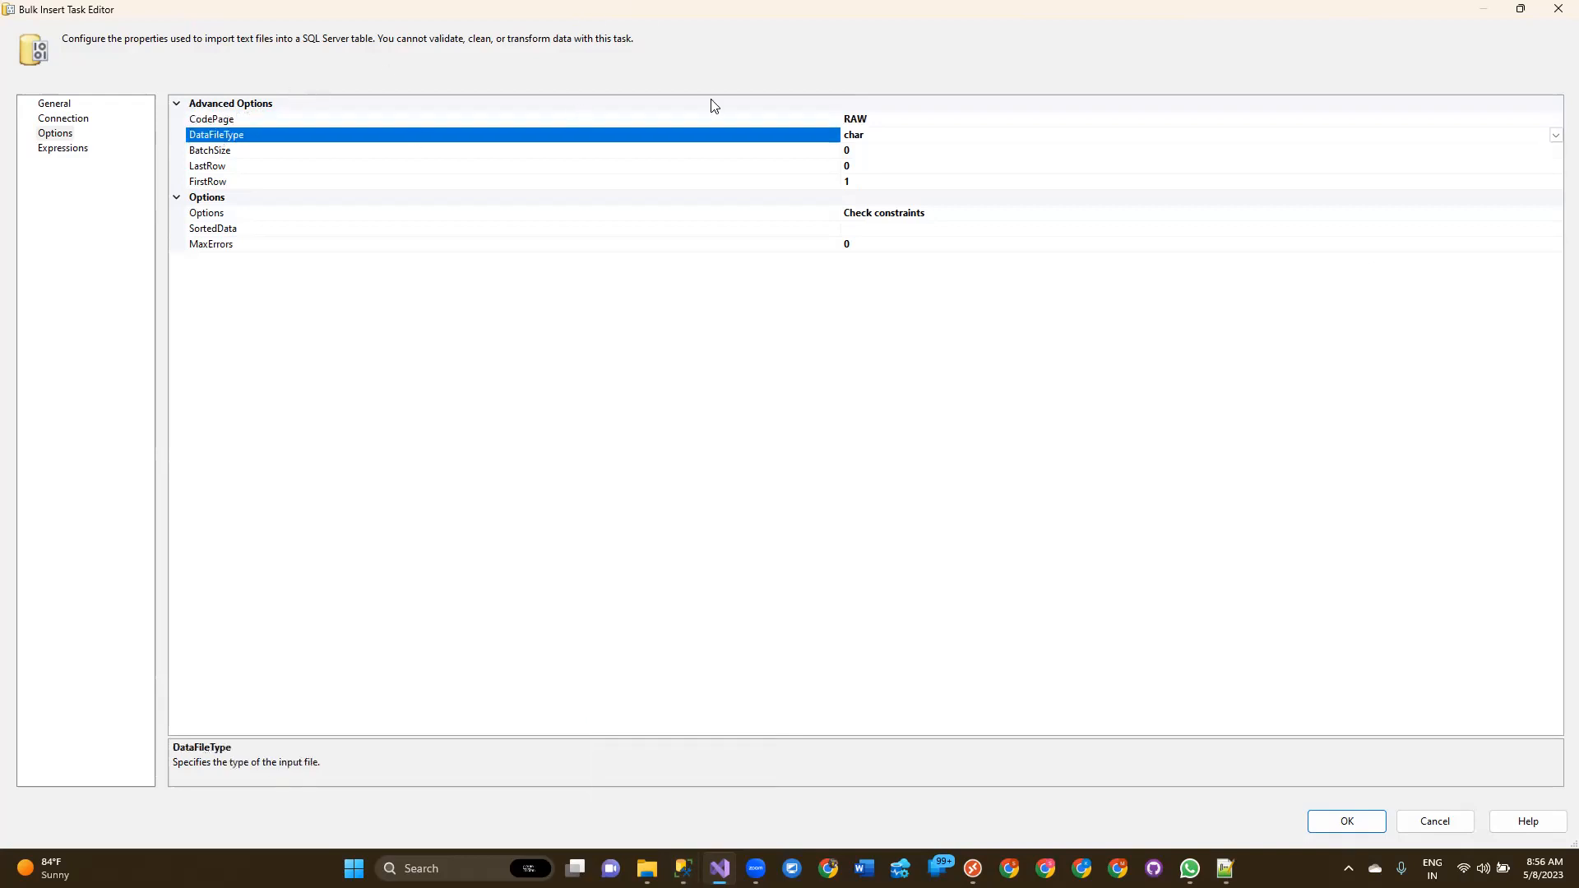
left_click(875, 119)
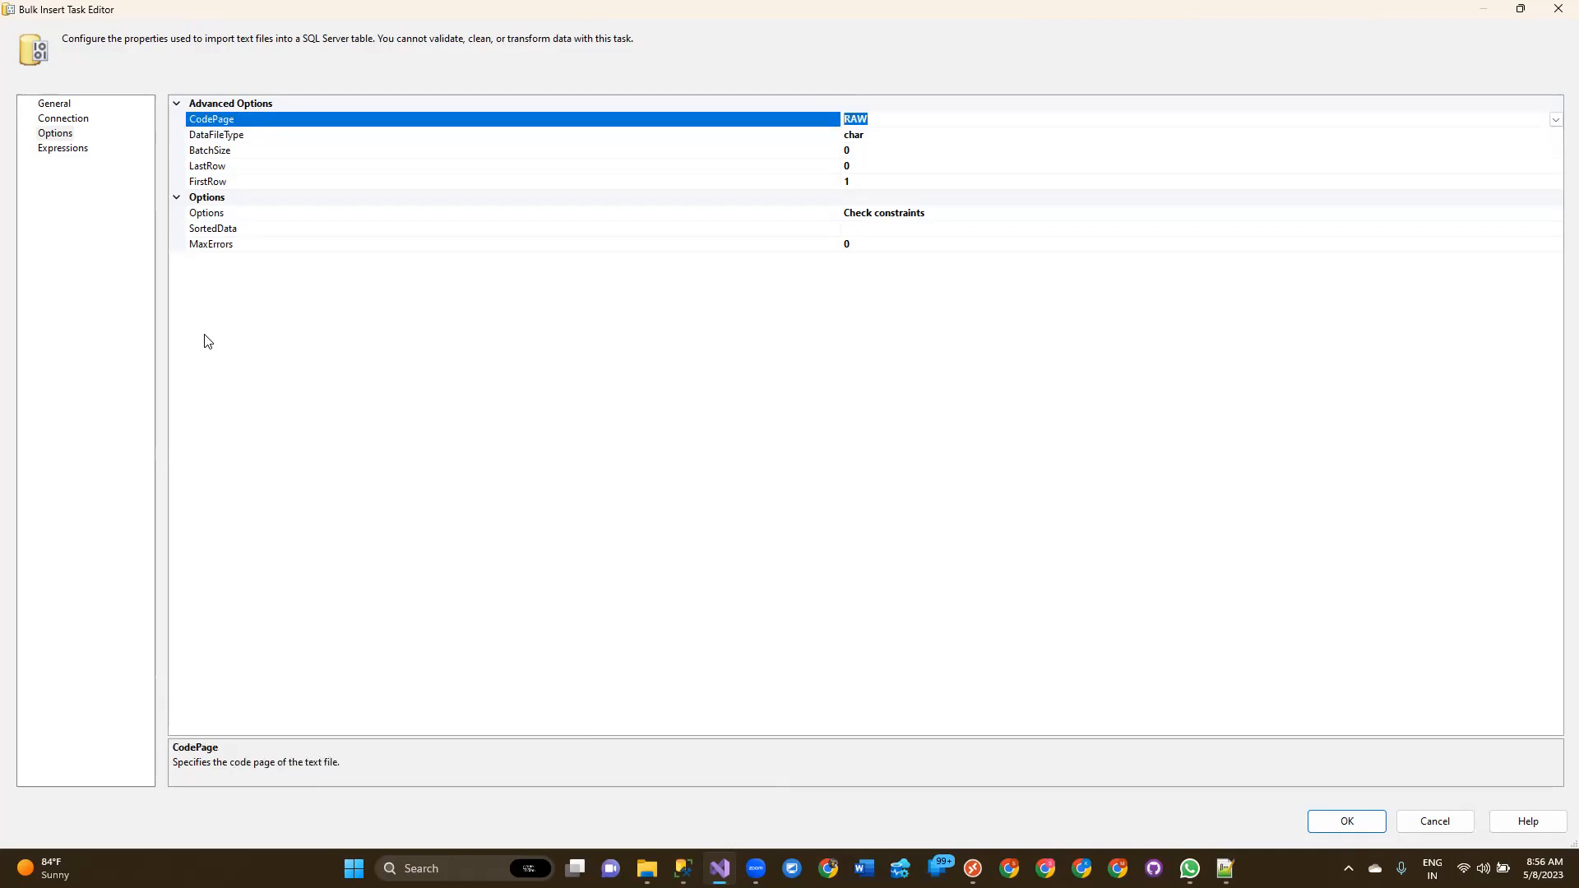
left_click(276, 155)
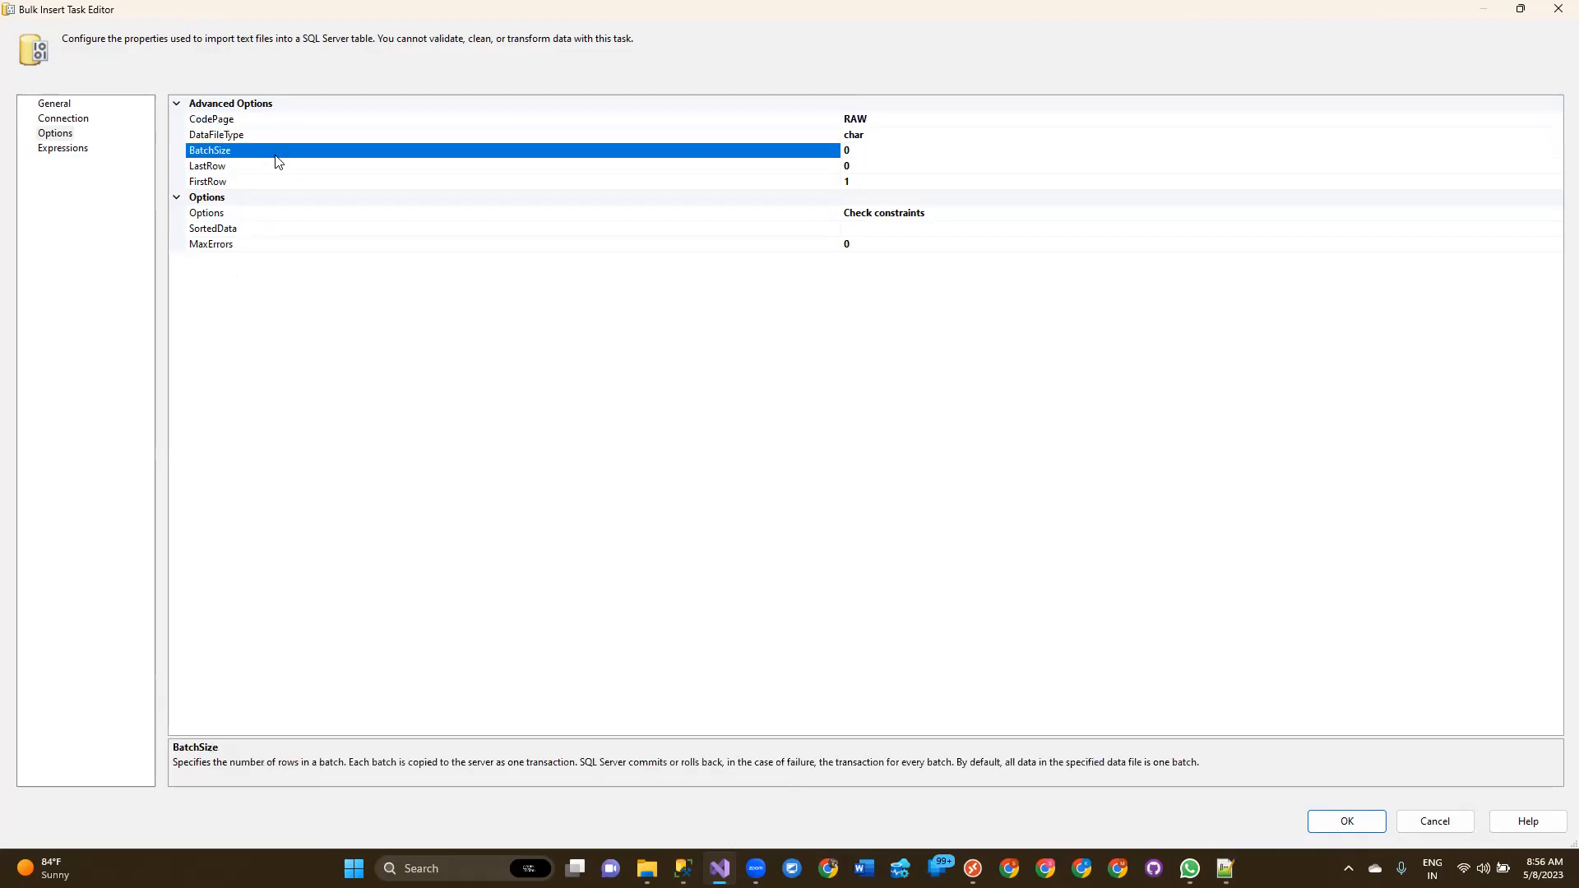
left_click(272, 135)
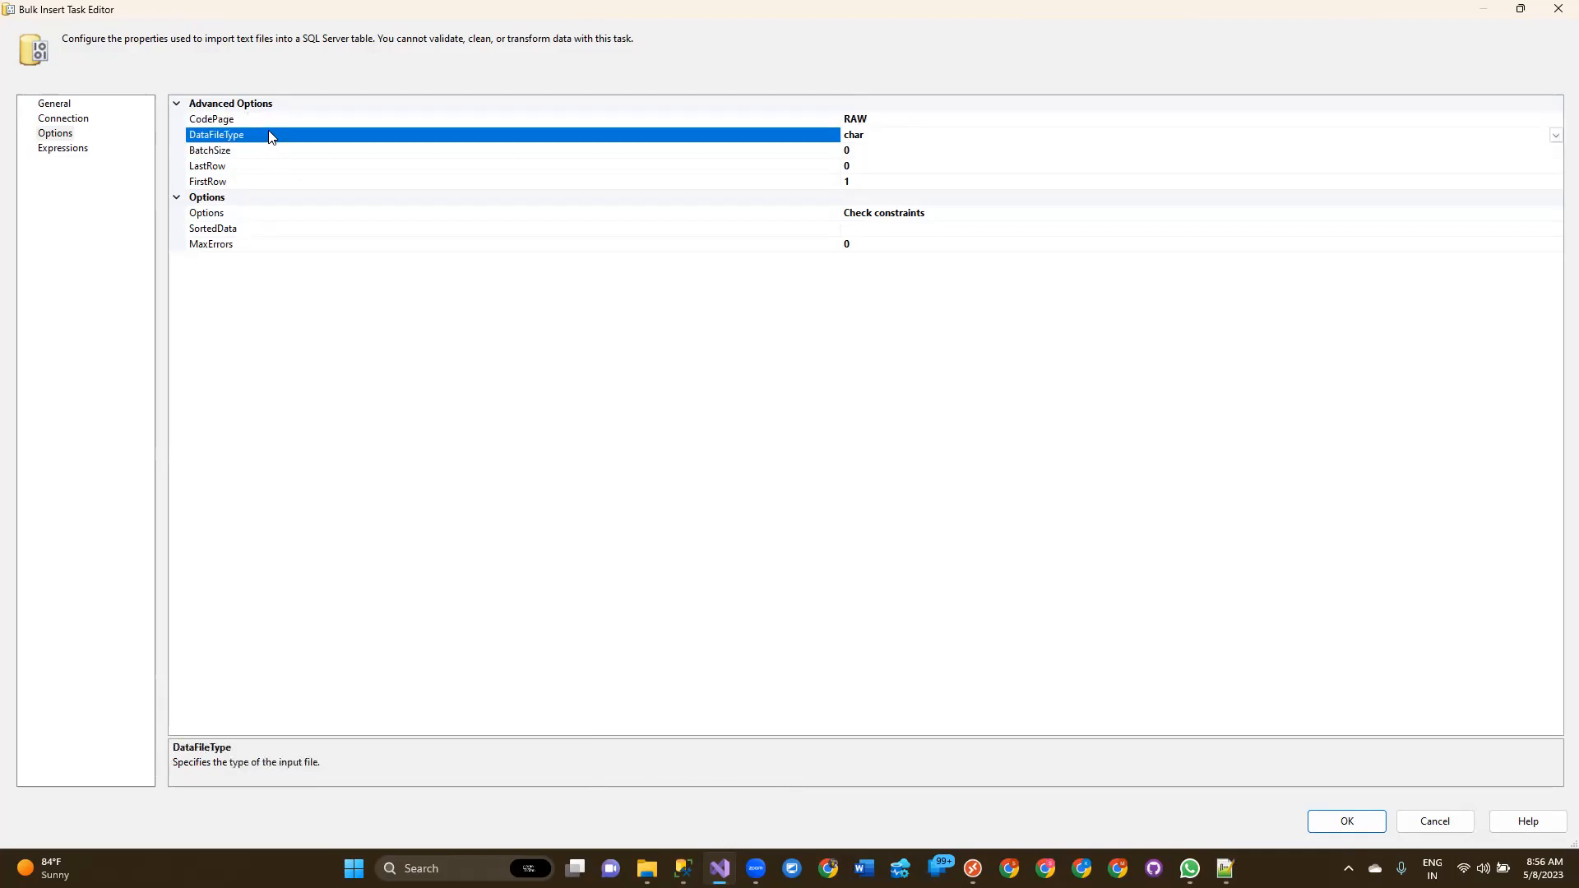
left_click(865, 137)
left_click(1556, 135)
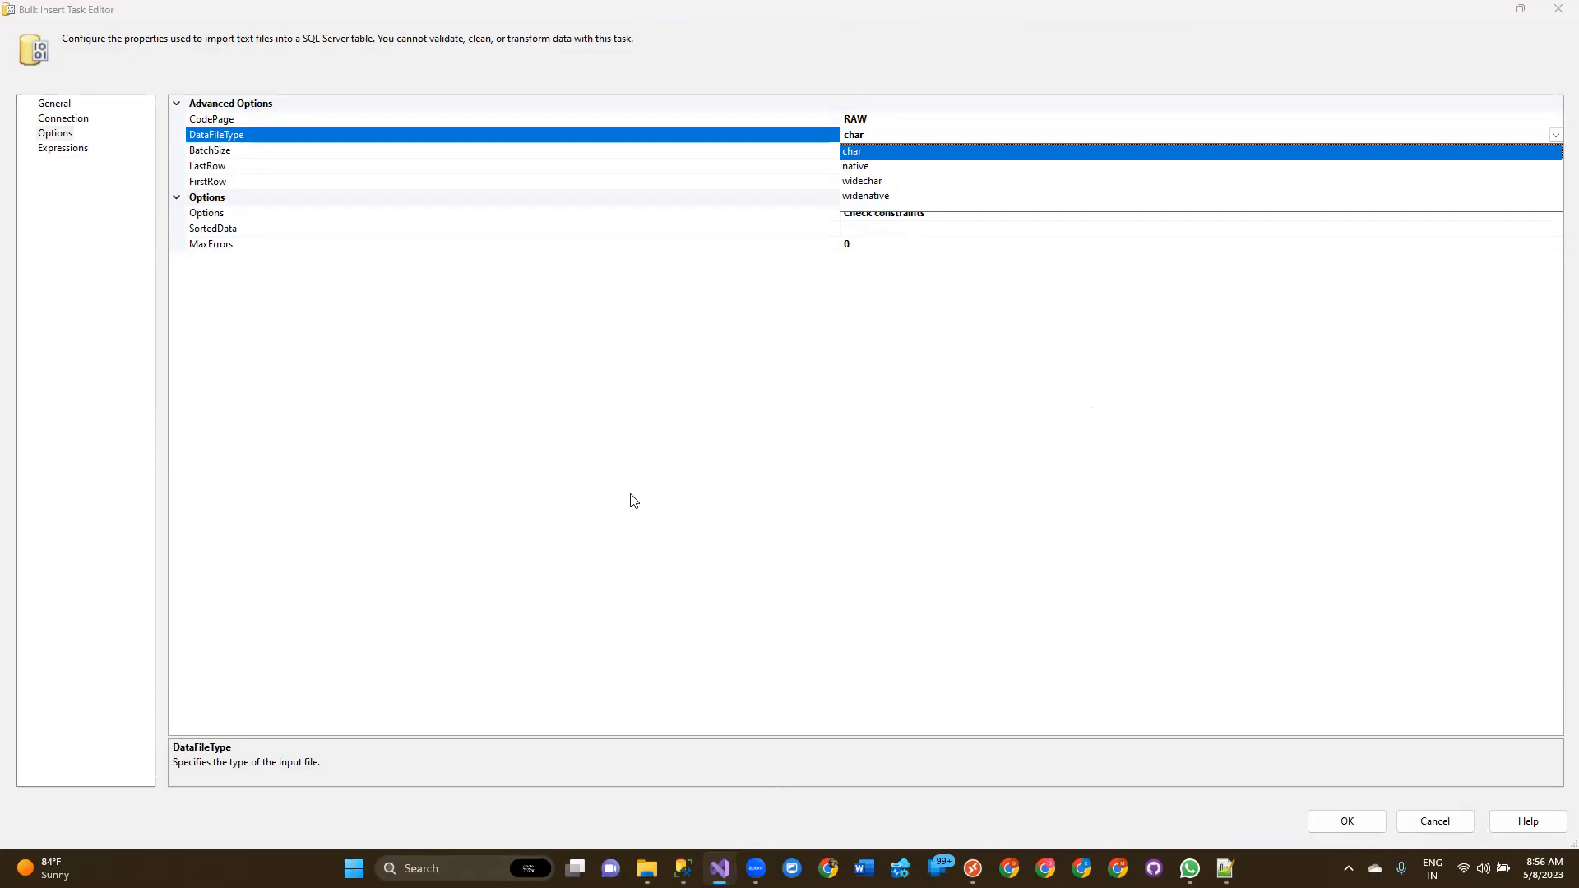
left_click(844, 376)
left_click(884, 149)
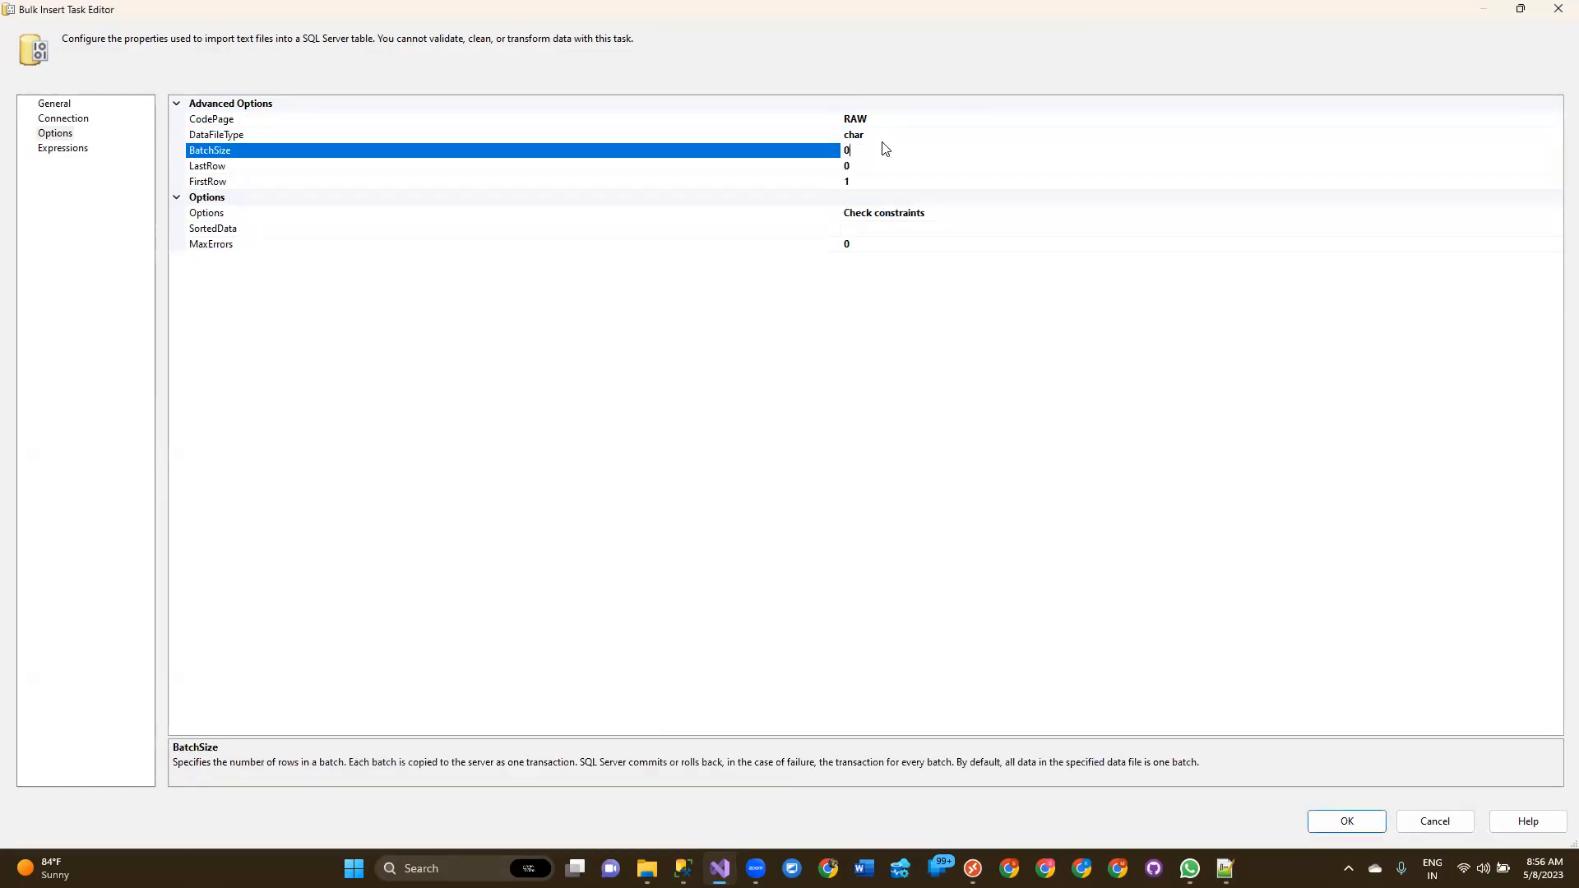
left_click(898, 135)
left_click_drag(887, 142, 784, 135)
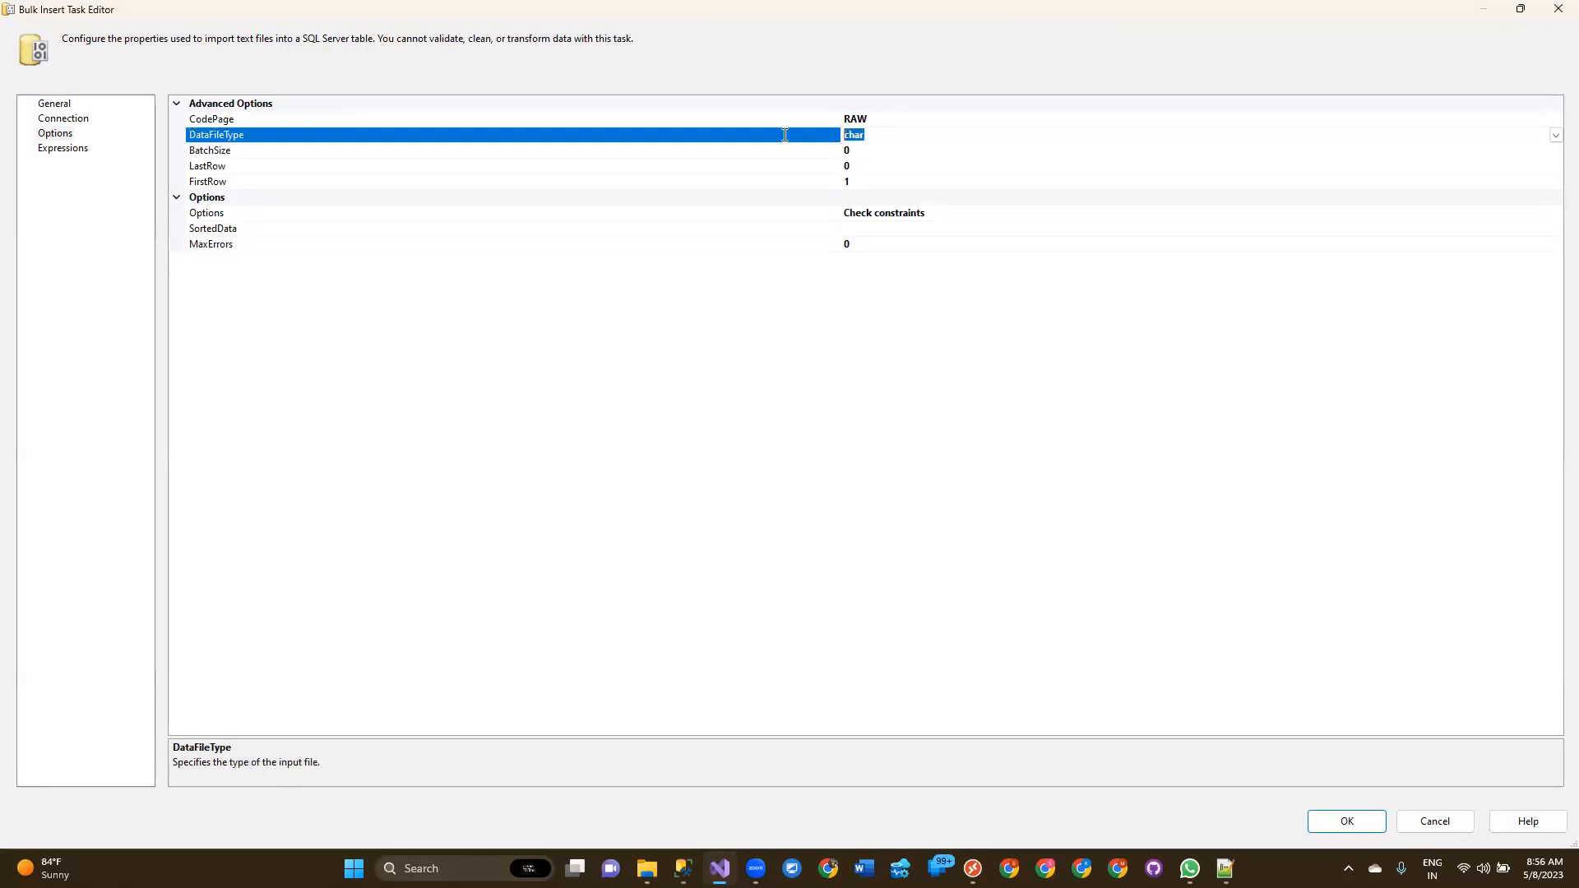
left_click(243, 155)
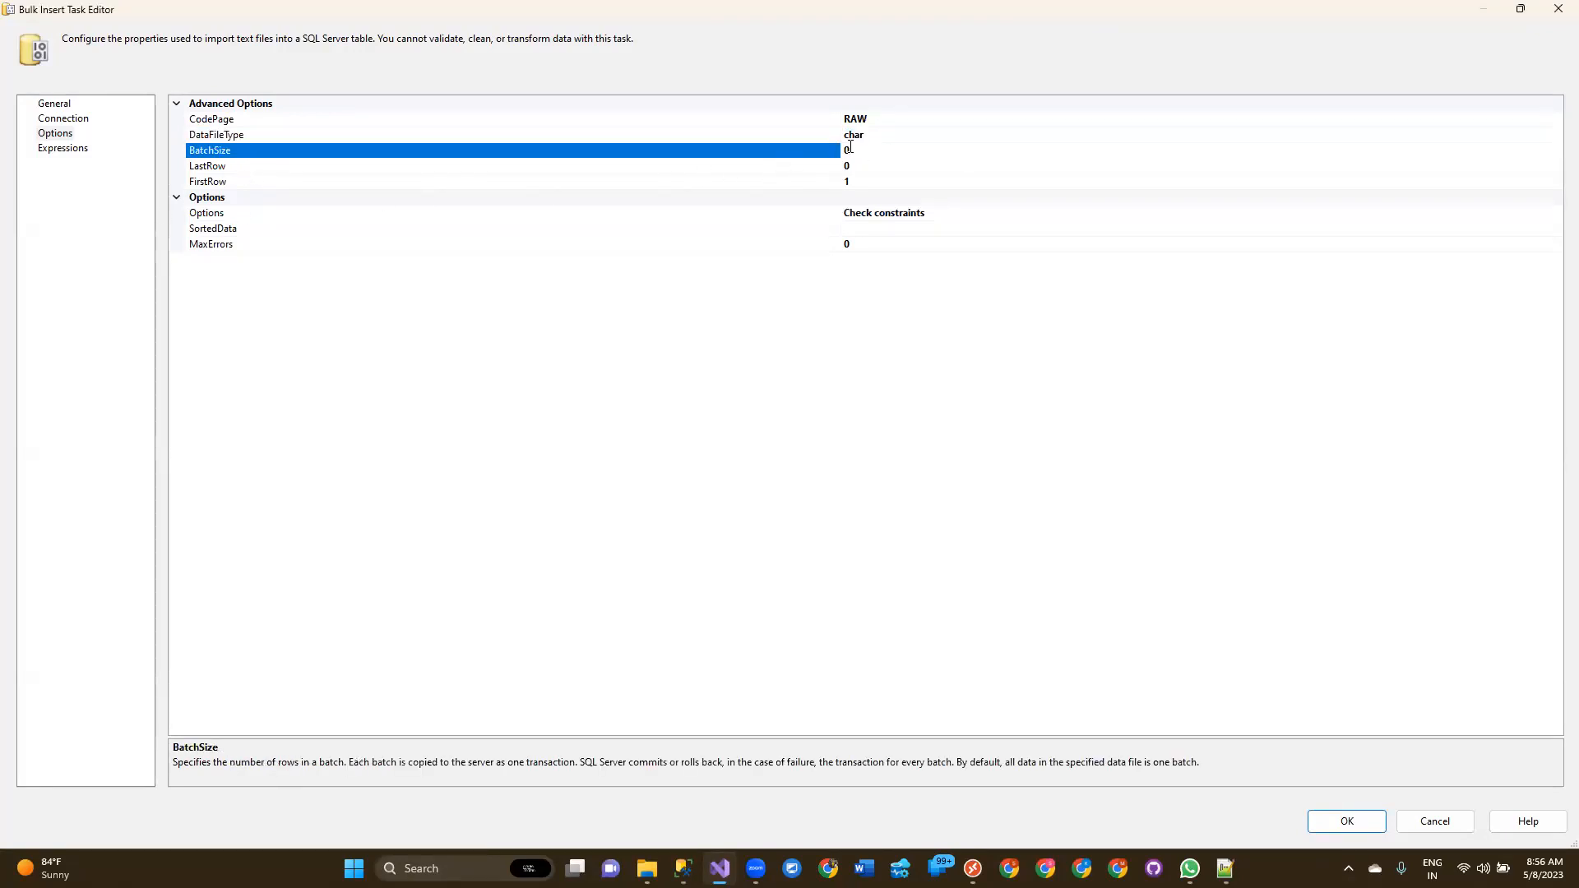
left_click(334, 176)
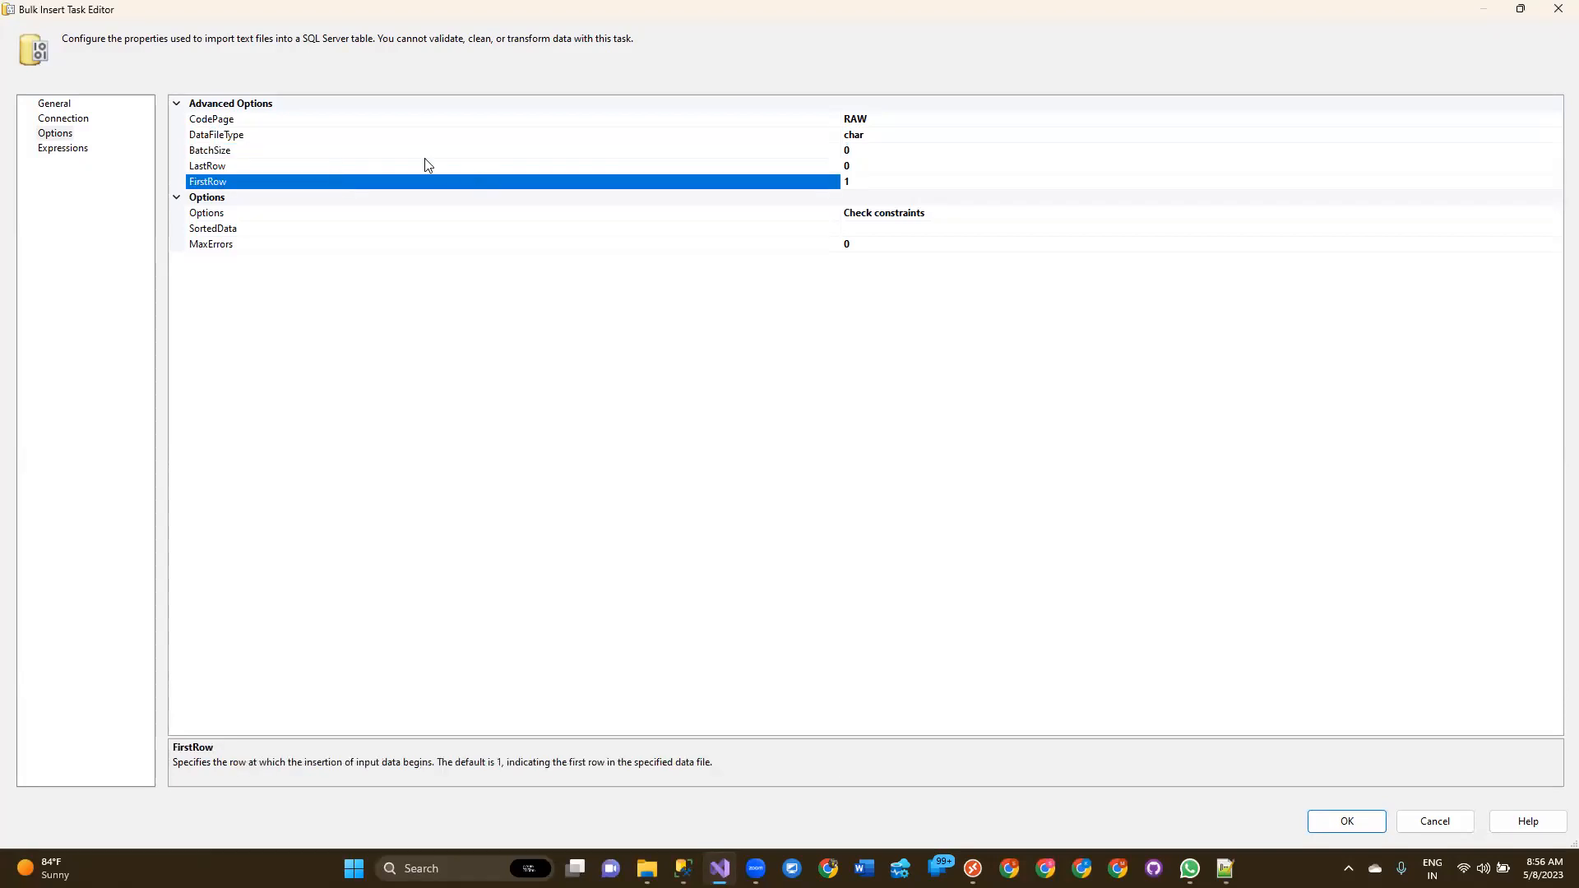
left_click(857, 164)
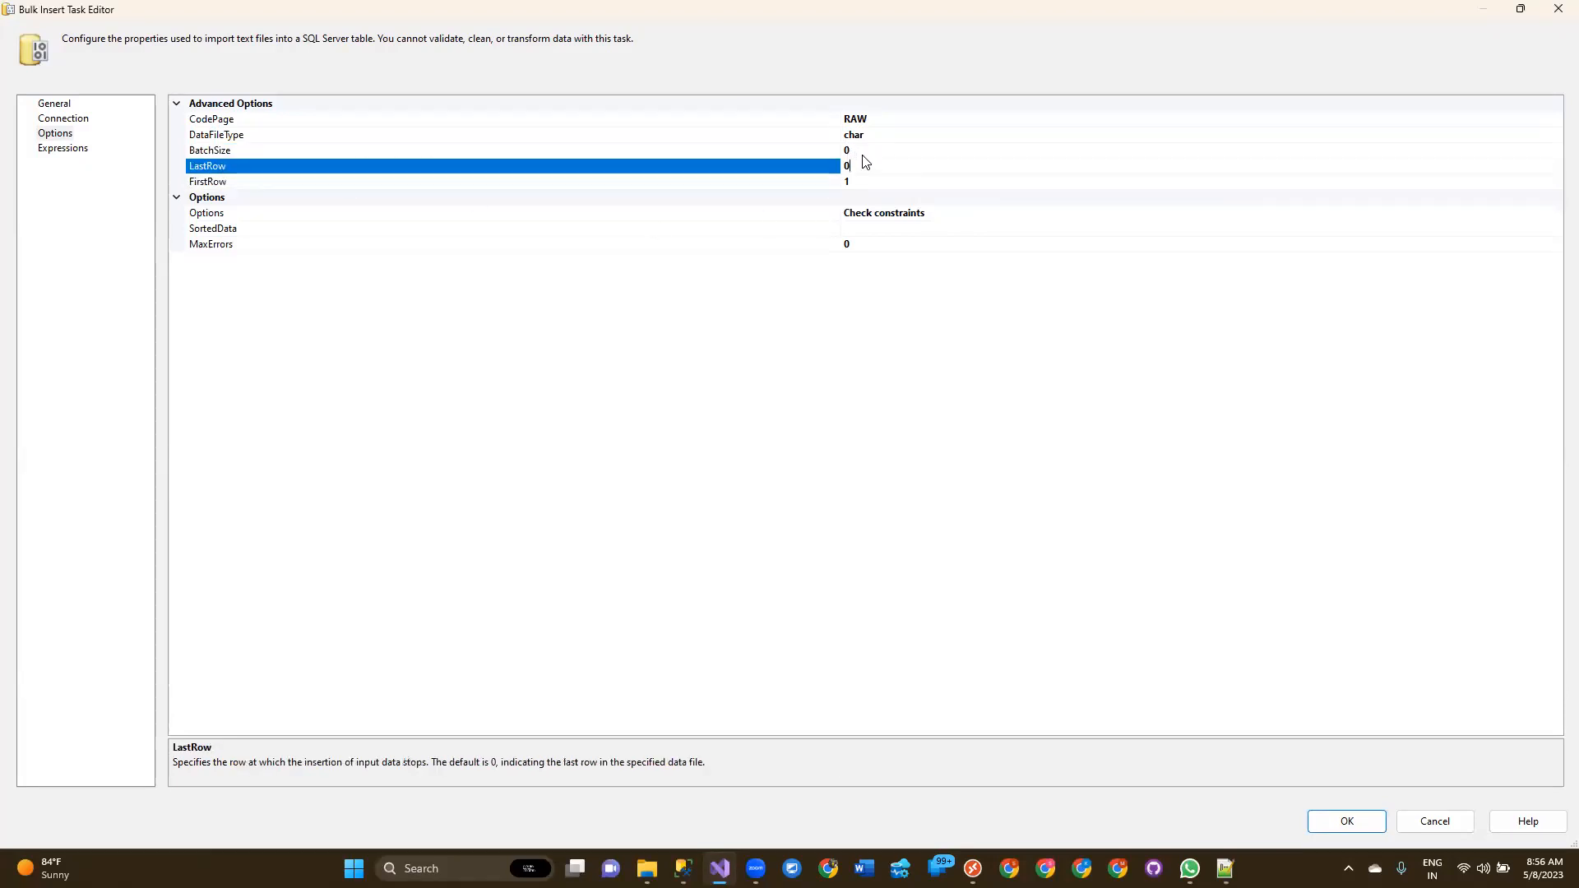
left_click(869, 150)
left_click_drag(868, 150, 839, 150)
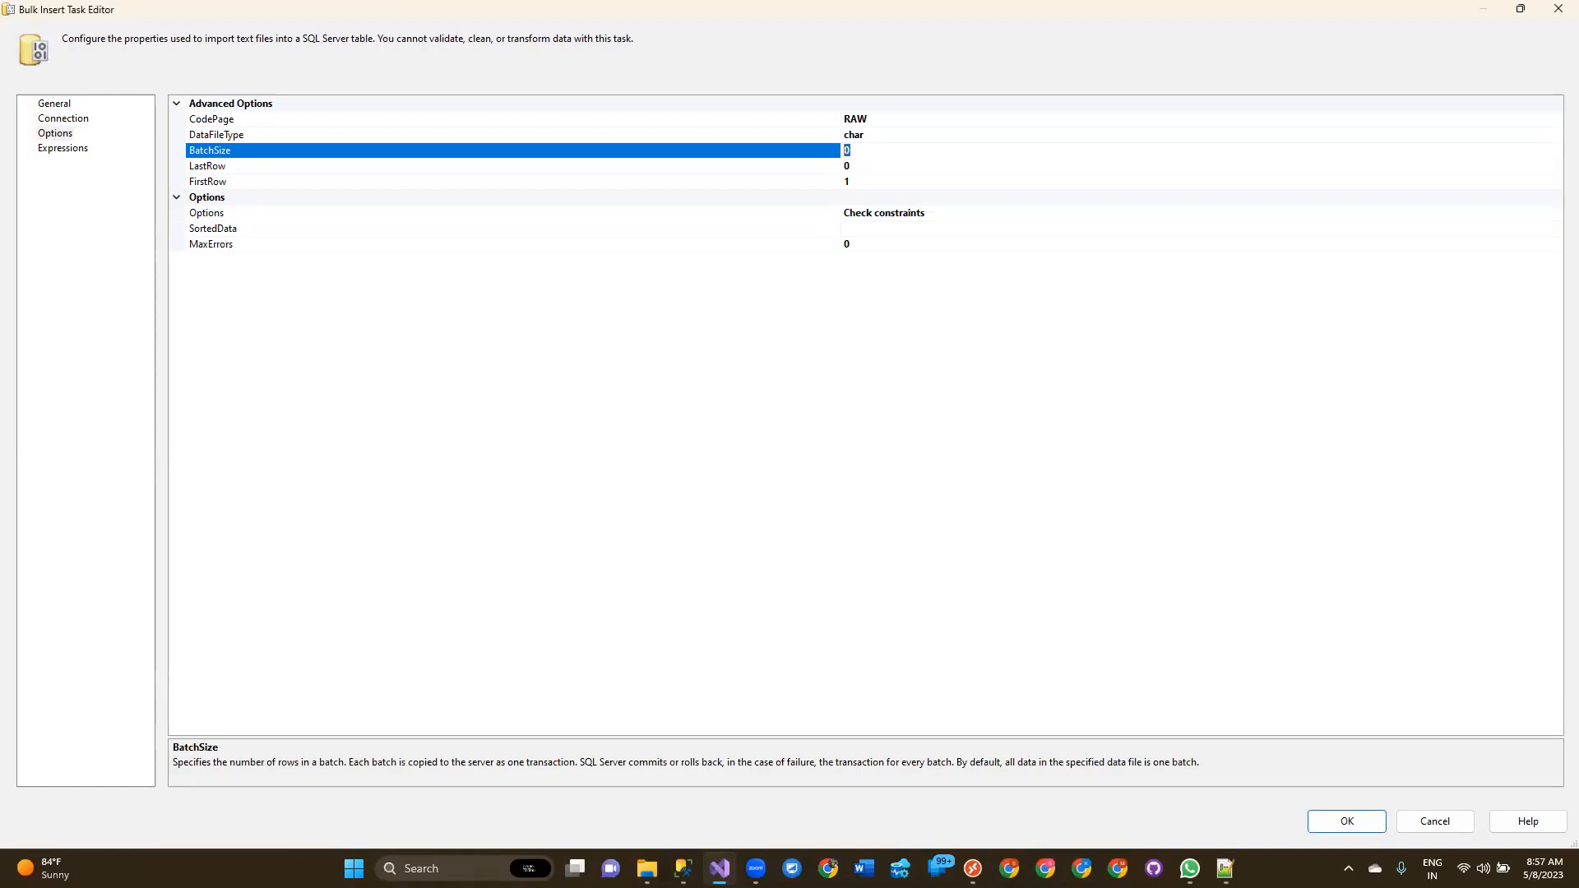
Try setting the BatchSize to 100000, then restore it to 0.
left_click(1237, 854)
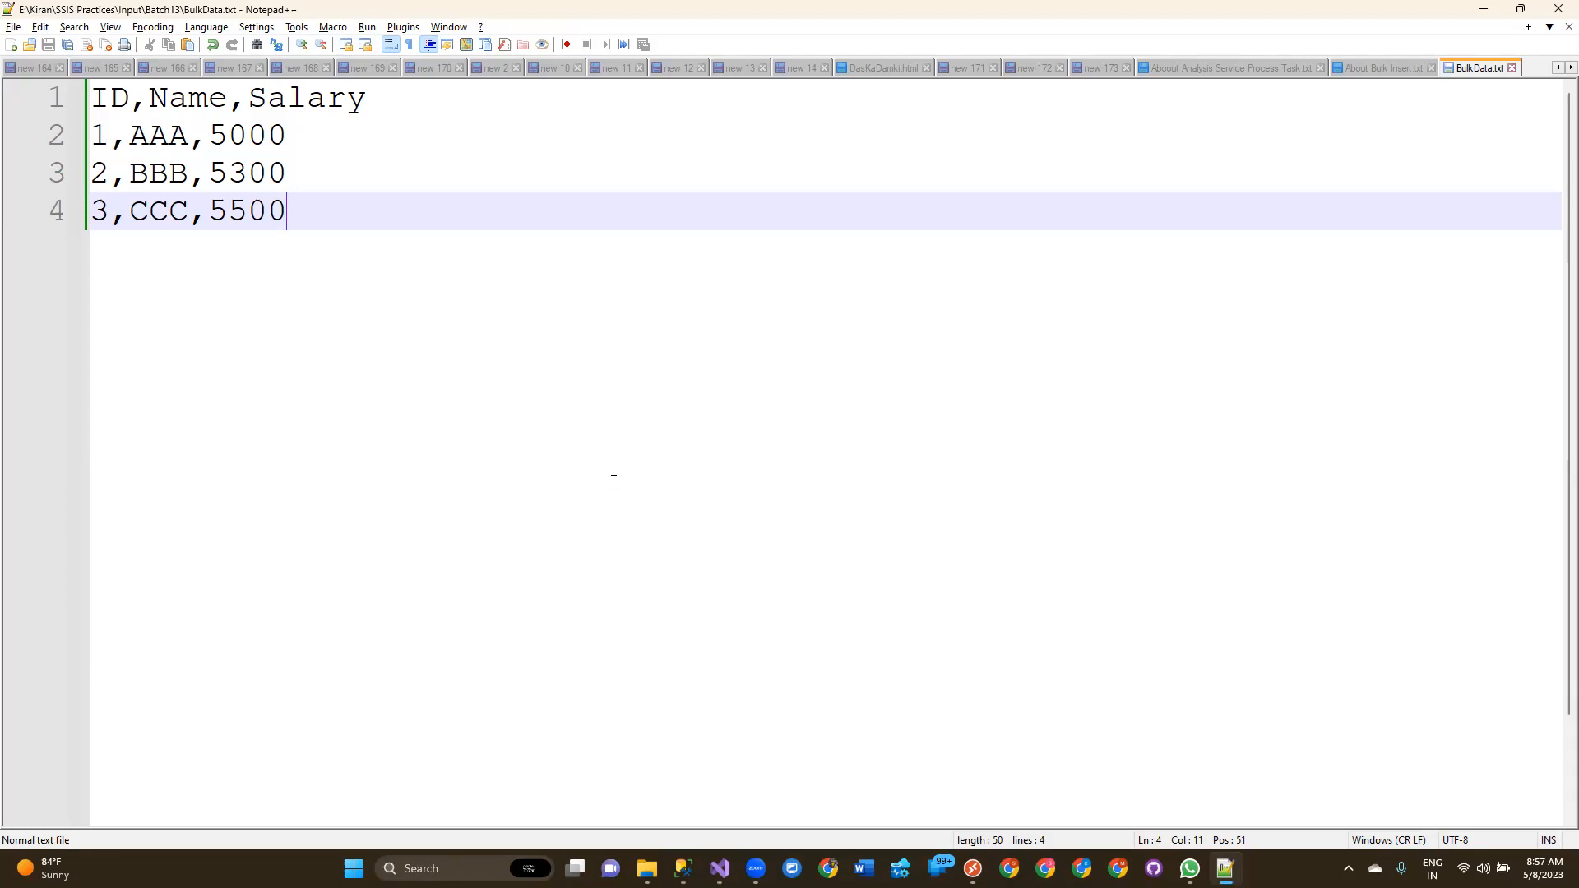
key("alt+Tab")
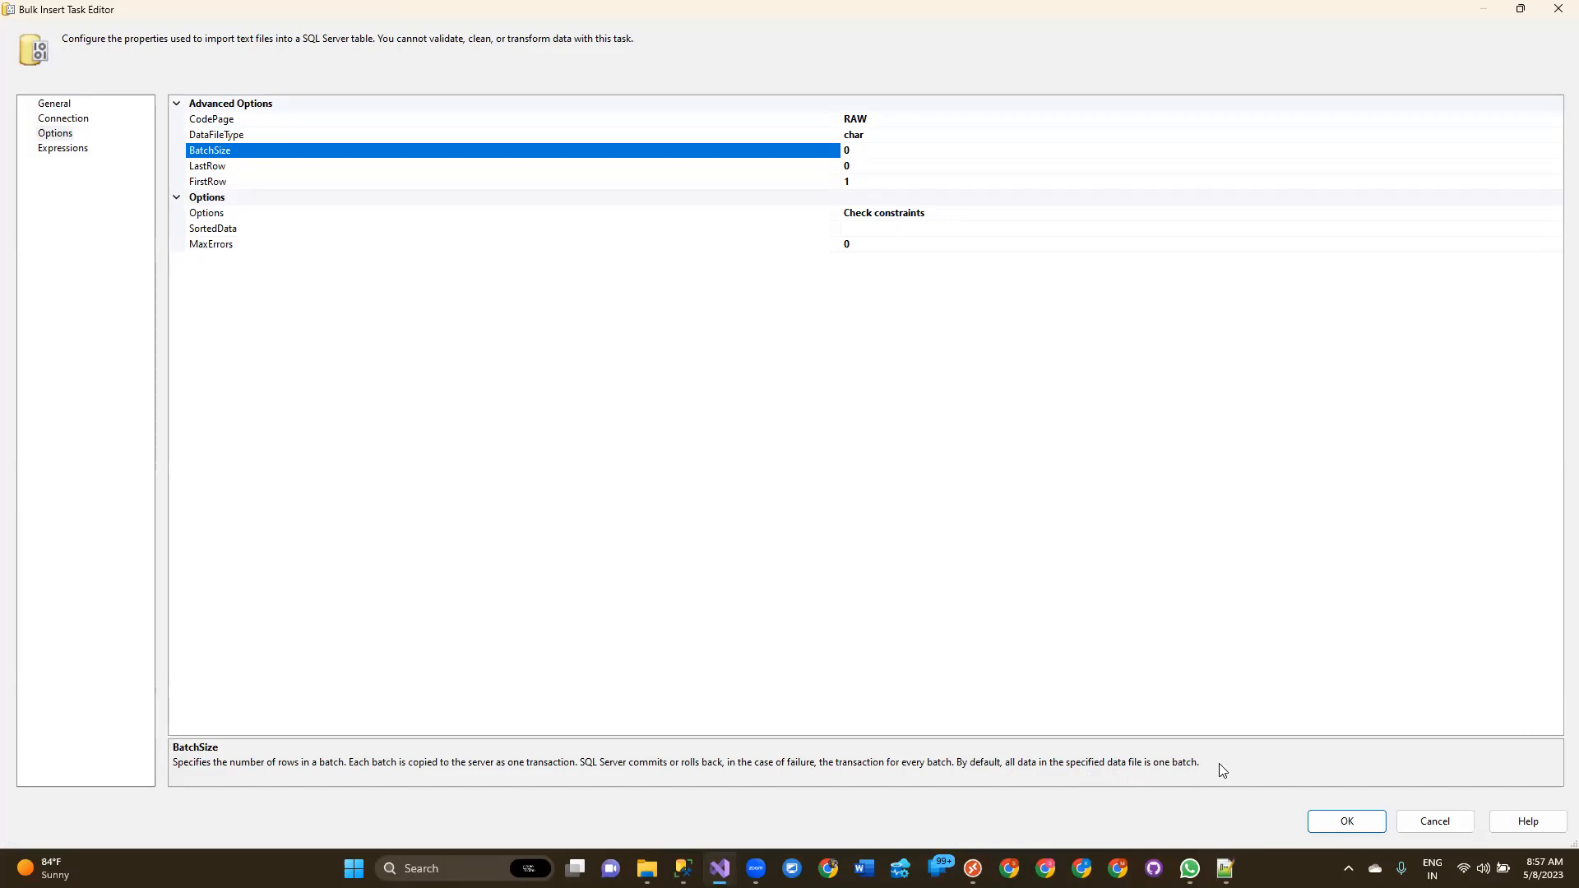
left_click(875, 149)
key("BackSpace")
type("100000")
left_click_drag(886, 155, 796, 148)
type("0")
left_click(215, 169)
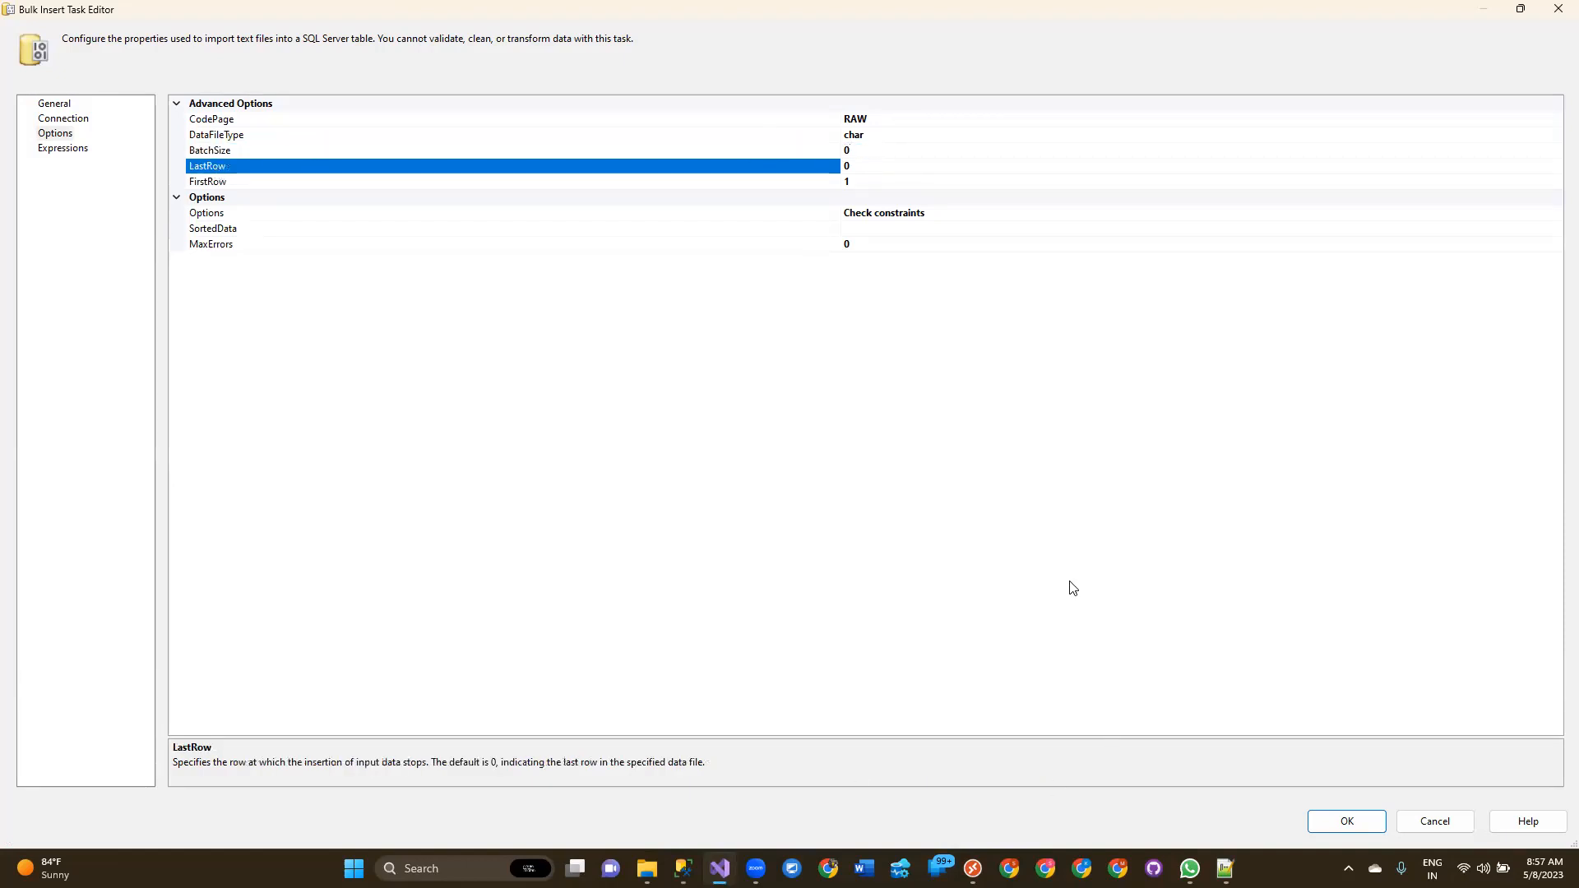
Set the FirstRow property to 2 after checking the header line in BulkData.txt.
left_click(280, 182)
left_click(875, 189)
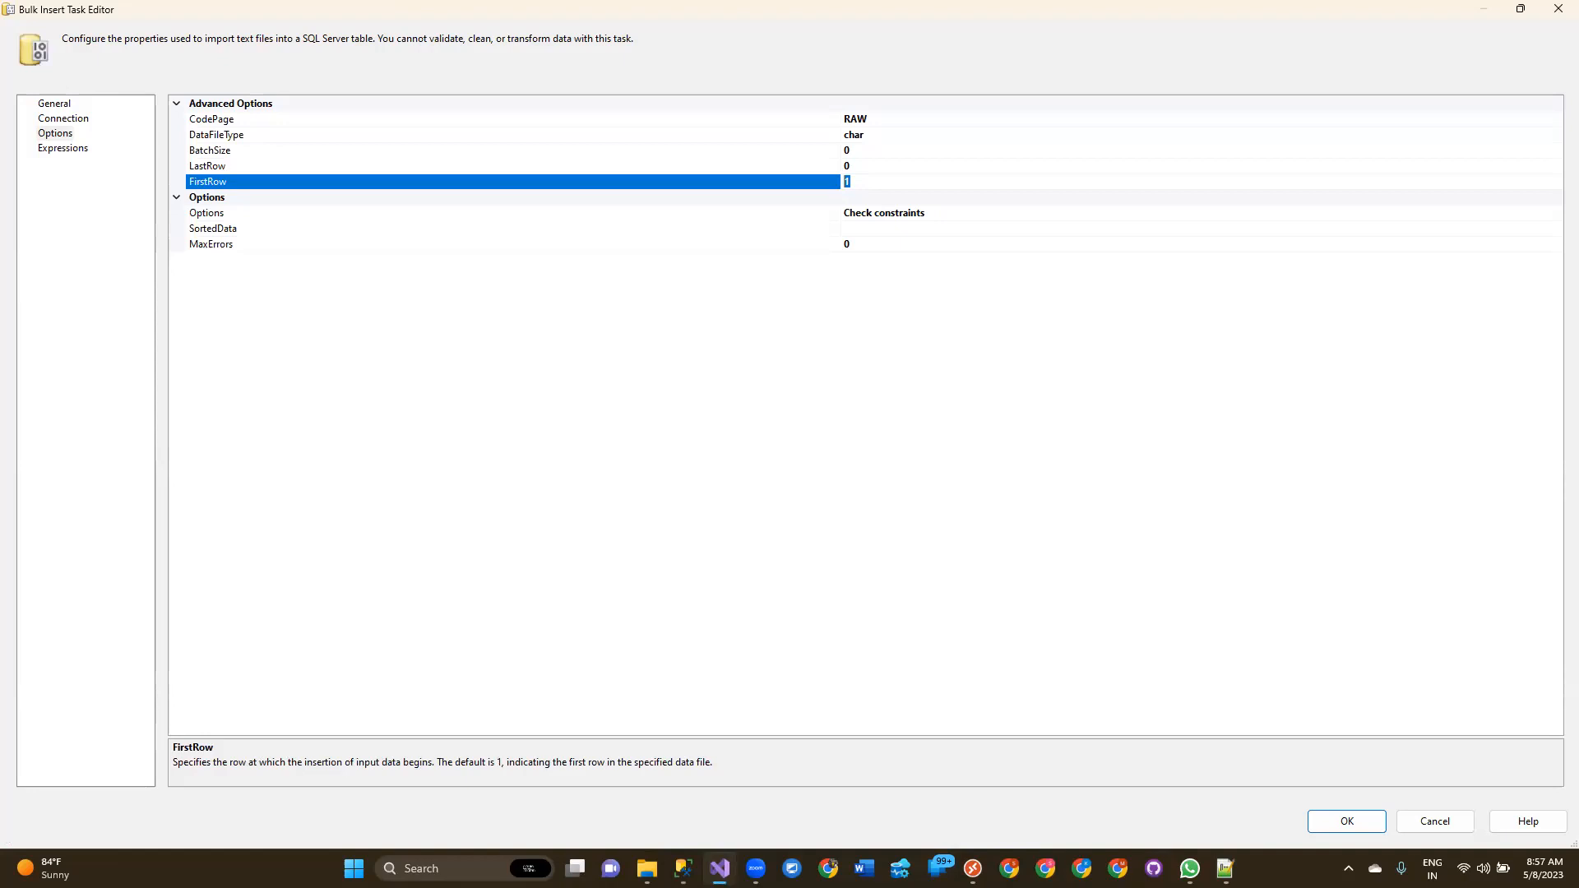
left_click(1220, 864)
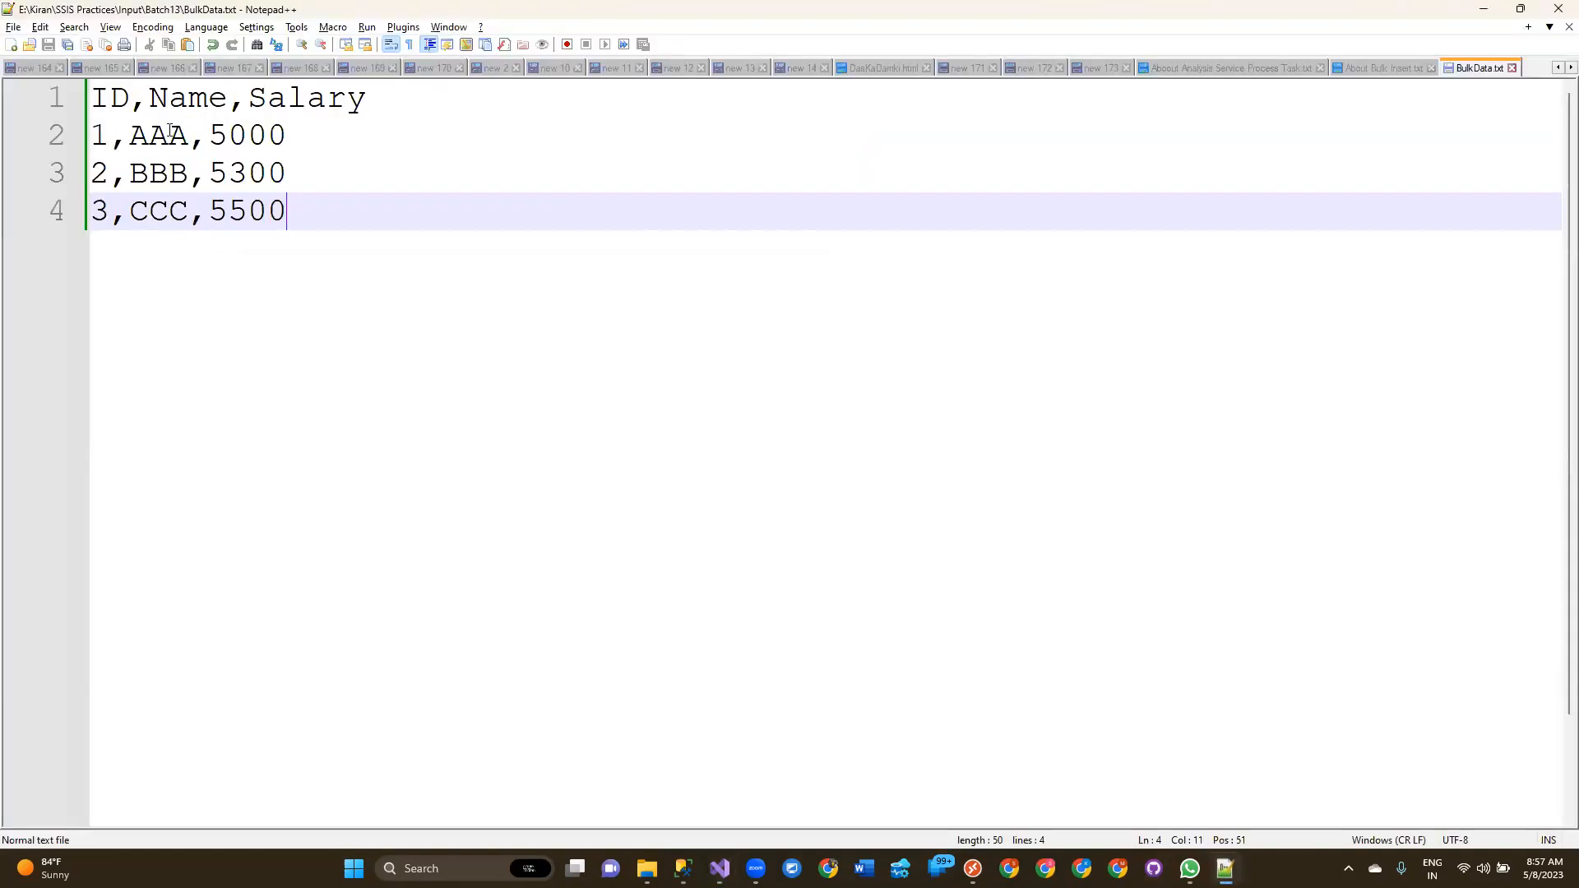
left_click_drag(92, 98, 370, 98)
key("alt+Tab")
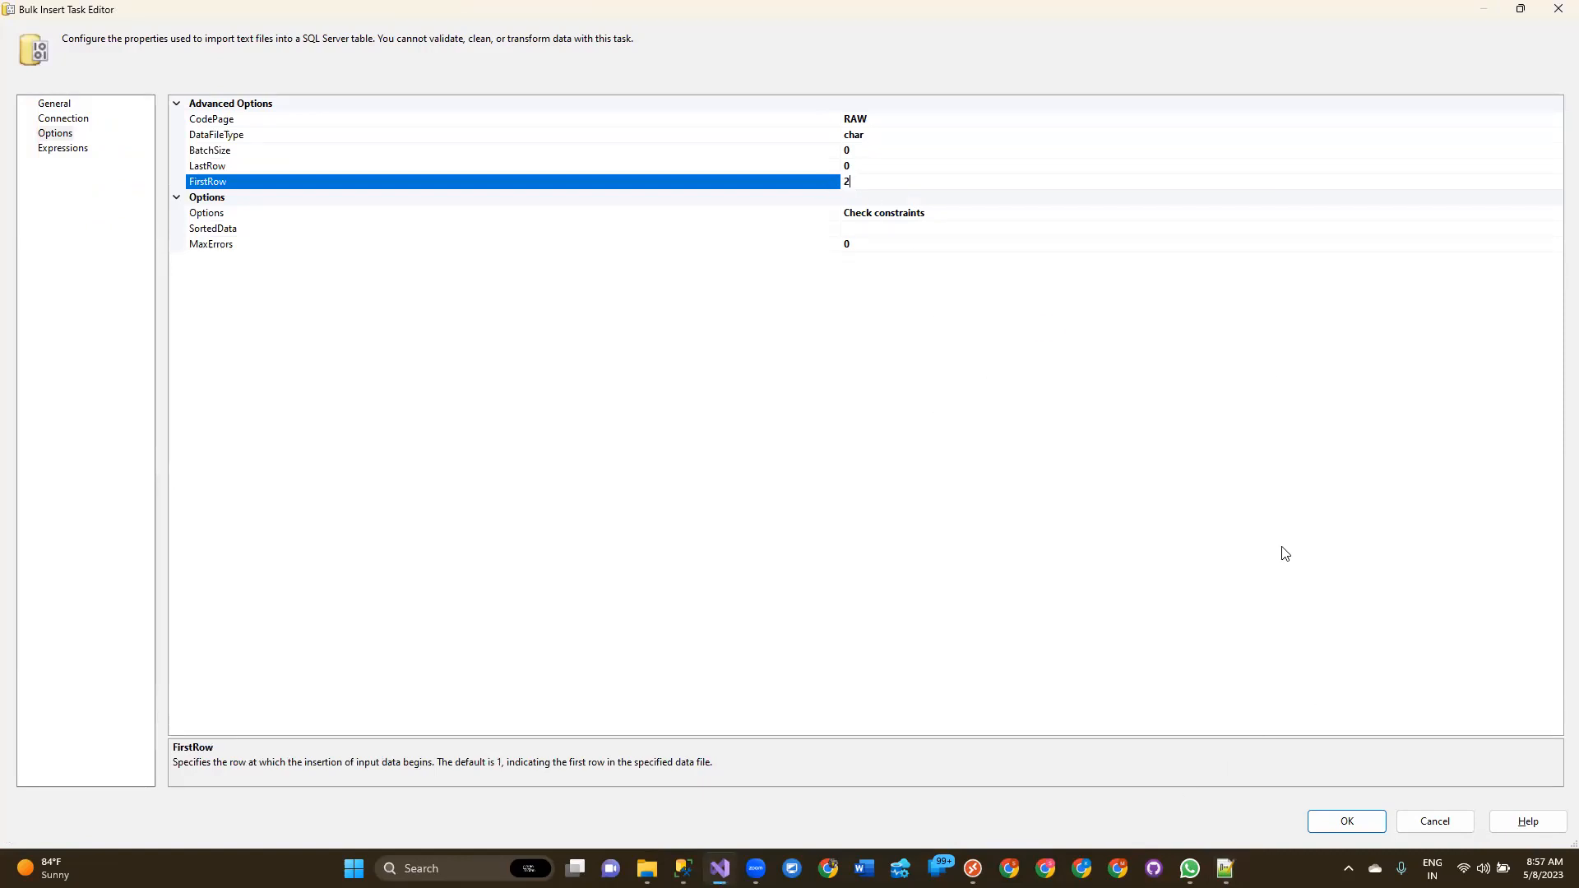
Try setting the LastRow property to 2 based on the data lines, then restore it to 0.
key("alt+Tab")
left_click_drag(91, 135, 345, 129)
key("alt+Tab")
left_click(855, 167)
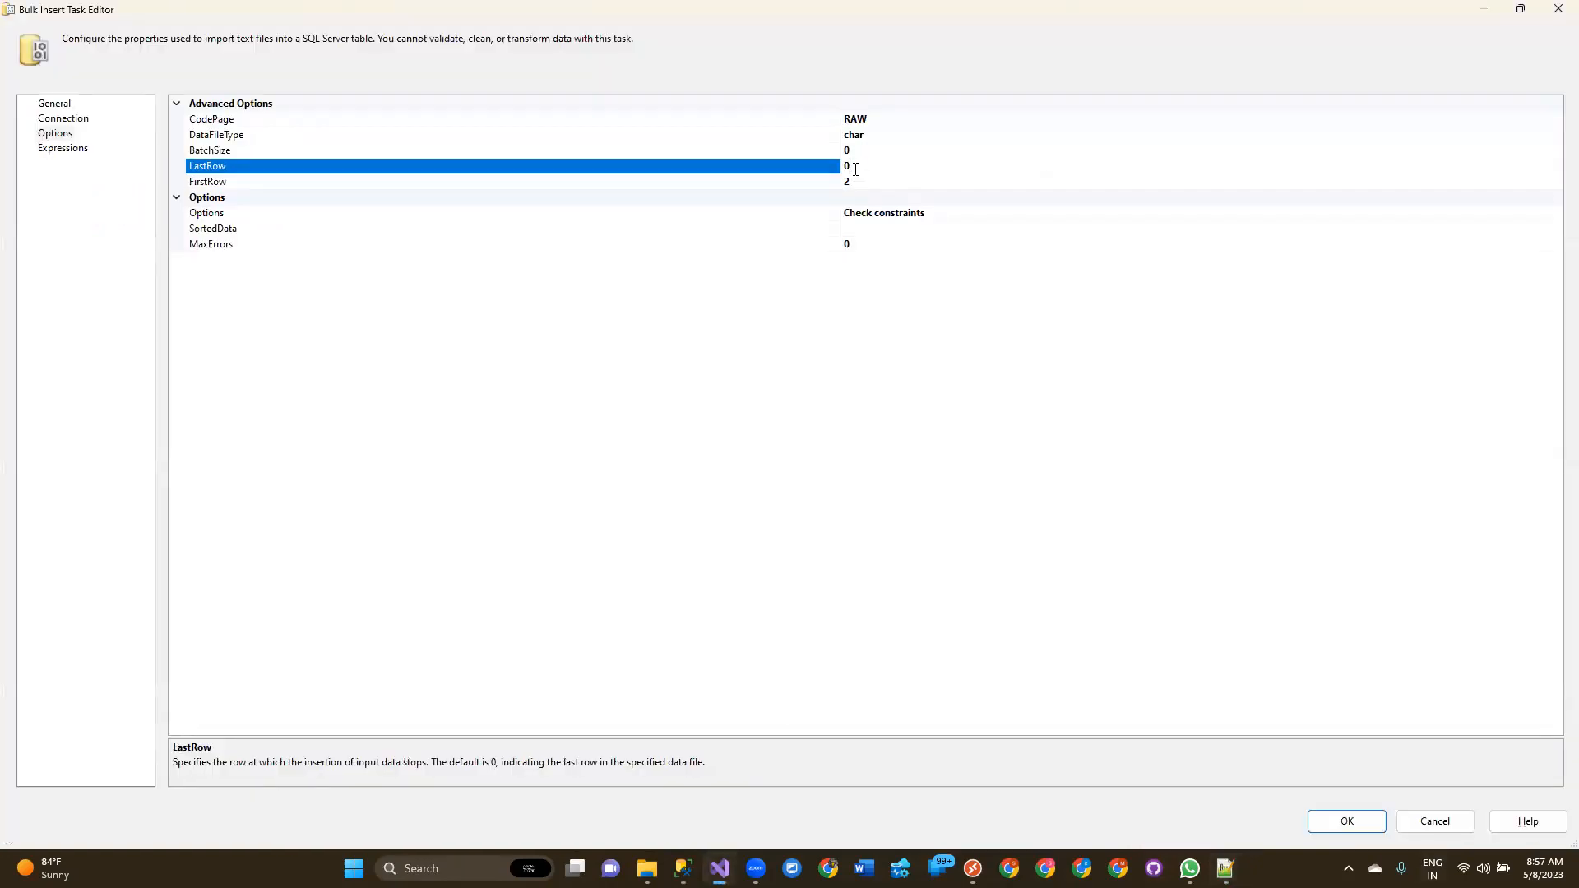
double_click(858, 173)
key("alt+Tab")
left_click_drag(331, 233, 92, 173)
left_click(296, 137)
left_click_drag(296, 137, 91, 136)
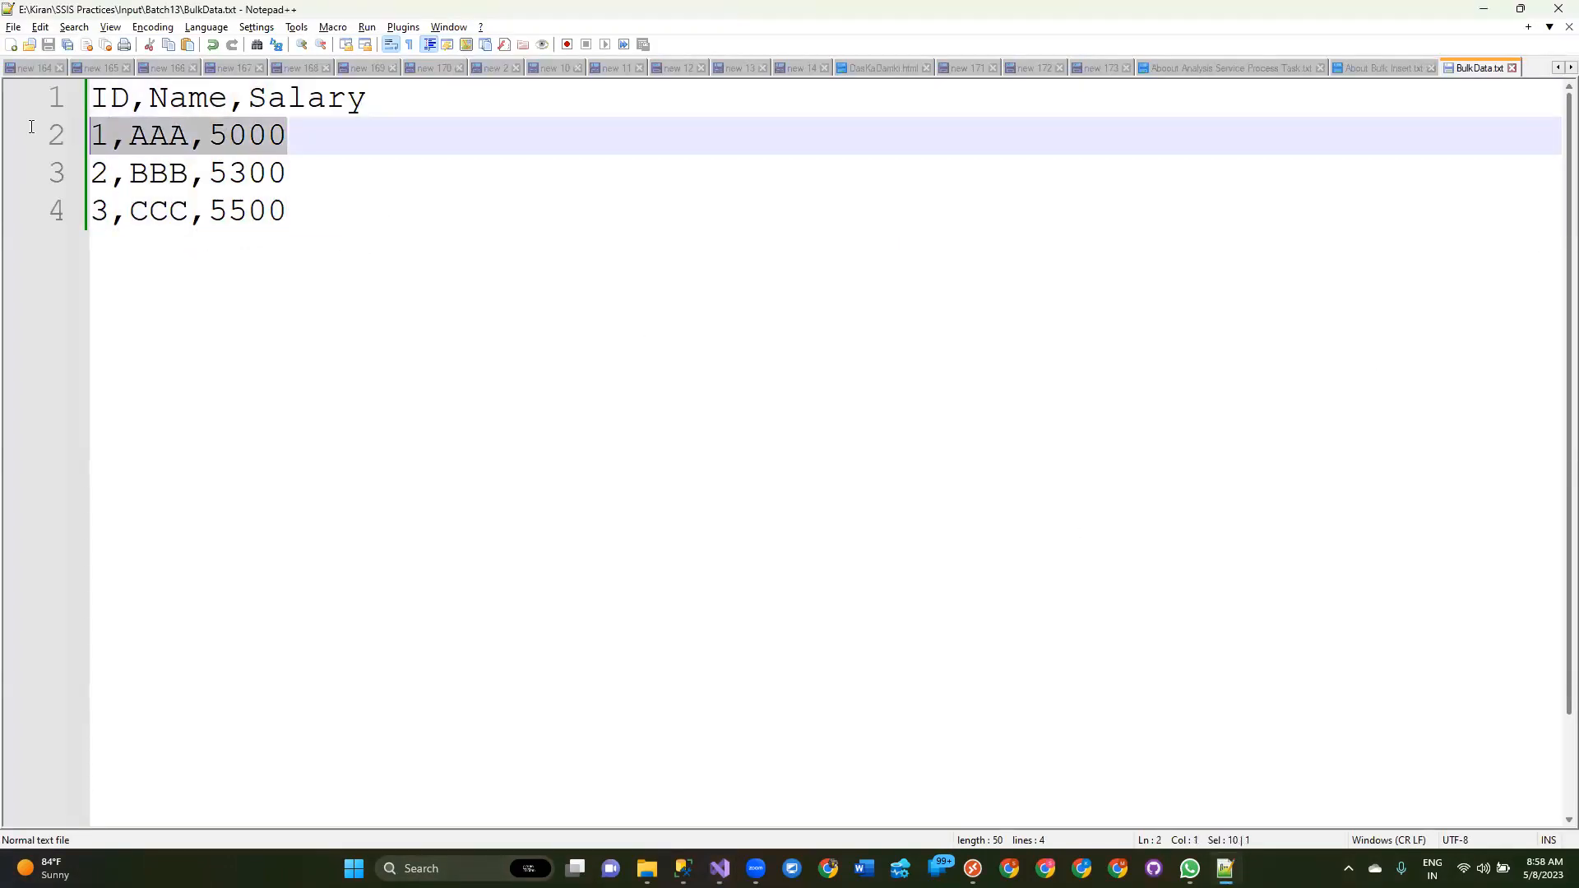
key("alt+Tab")
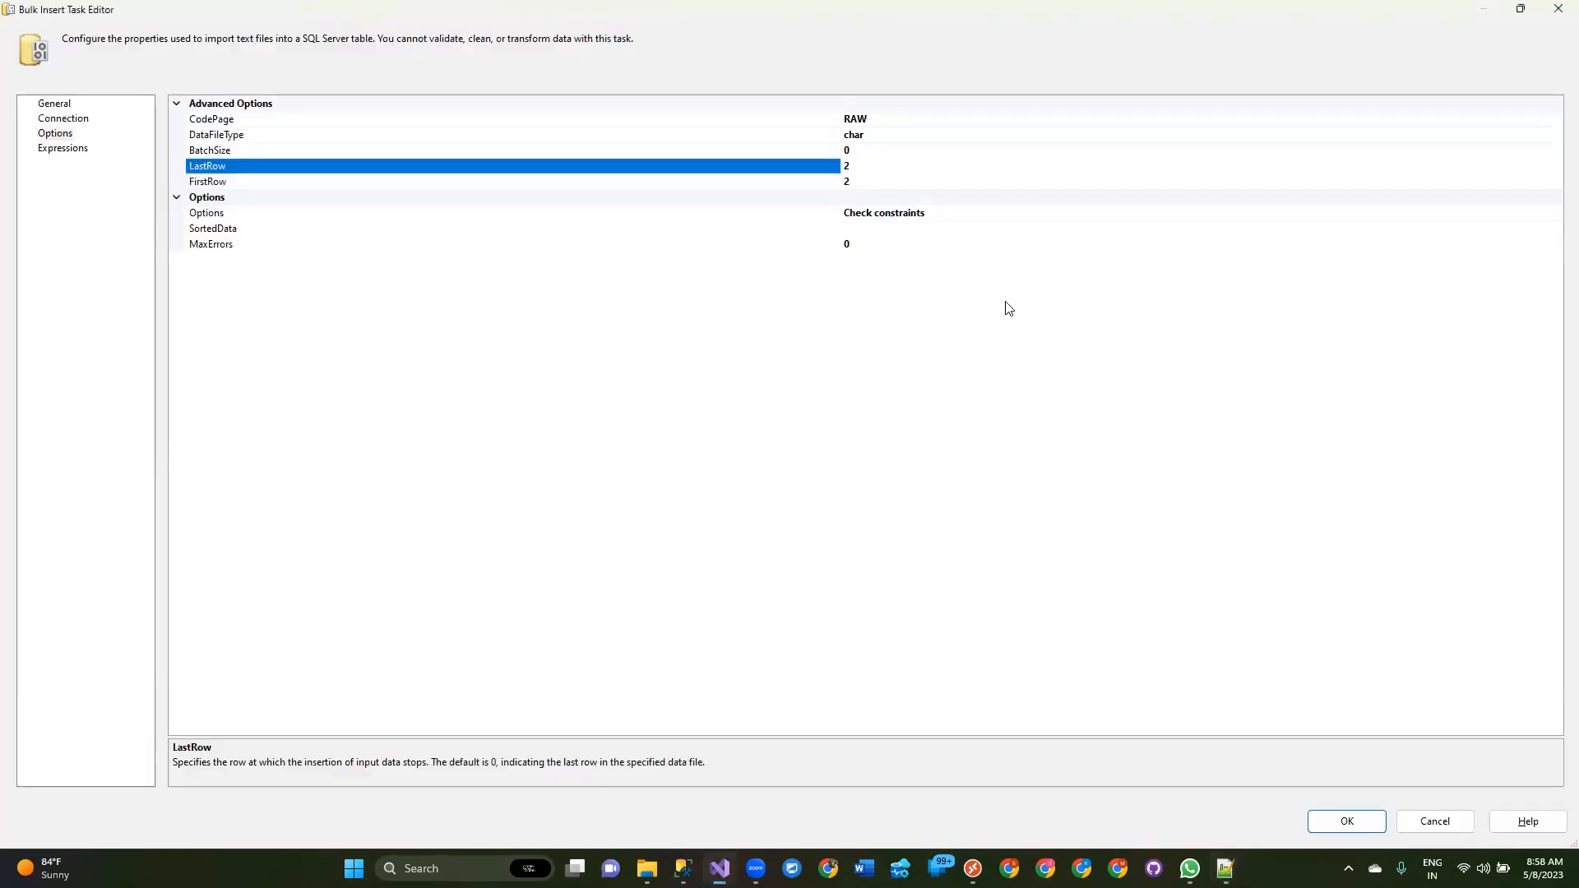
double_click(859, 167)
type("0")
left_click(237, 182)
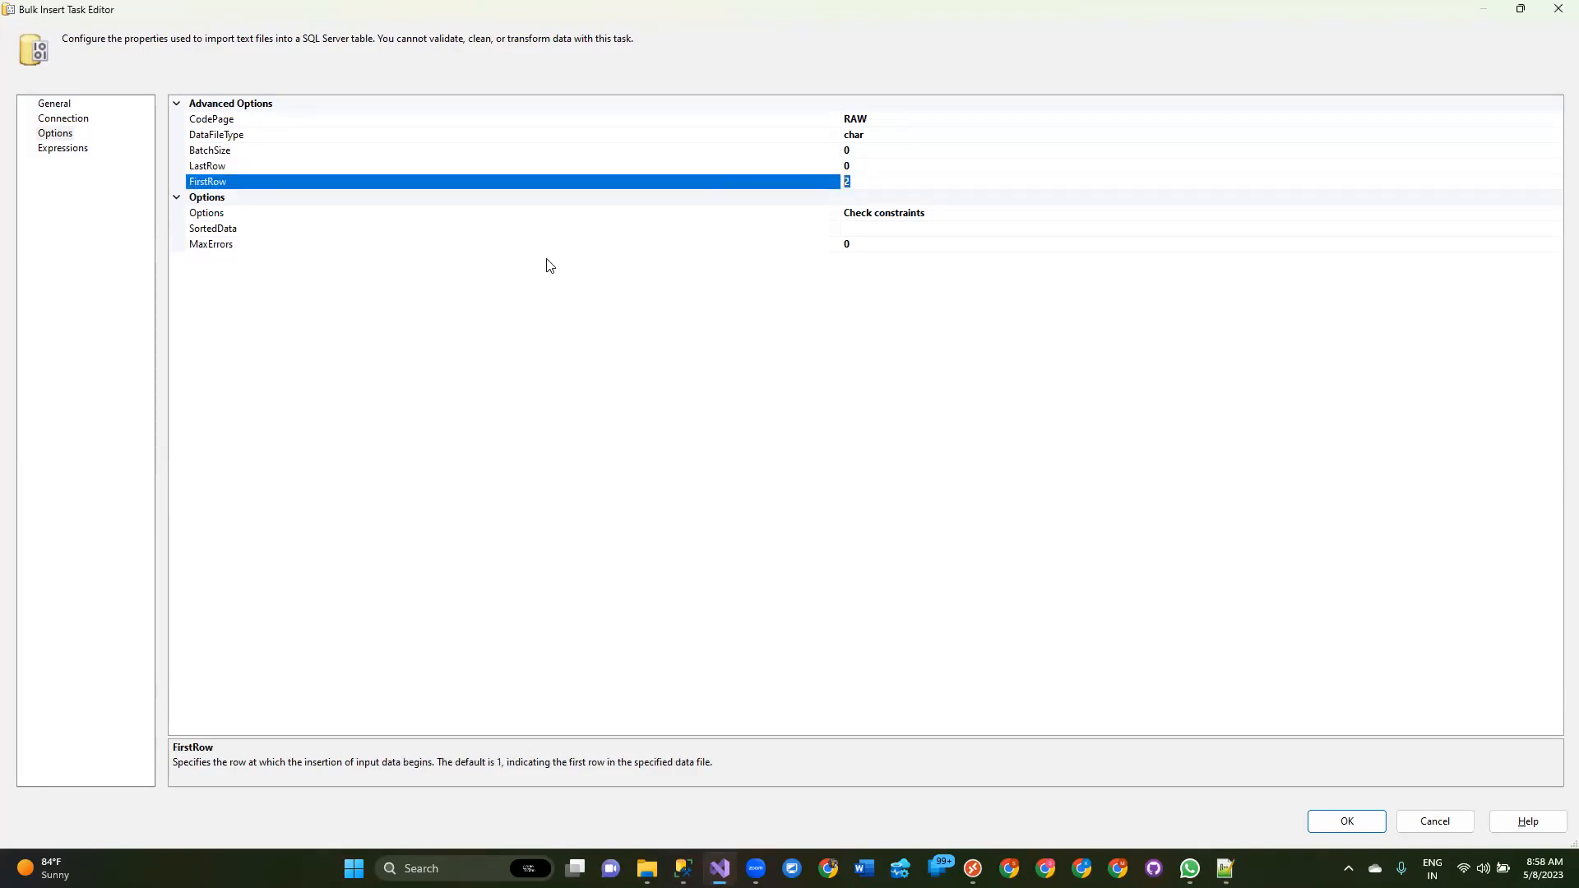
Examine the header and data rows of BulkData.txt in Notepad++.
key("alt+Tab")
left_click_drag(91, 97, 373, 87)
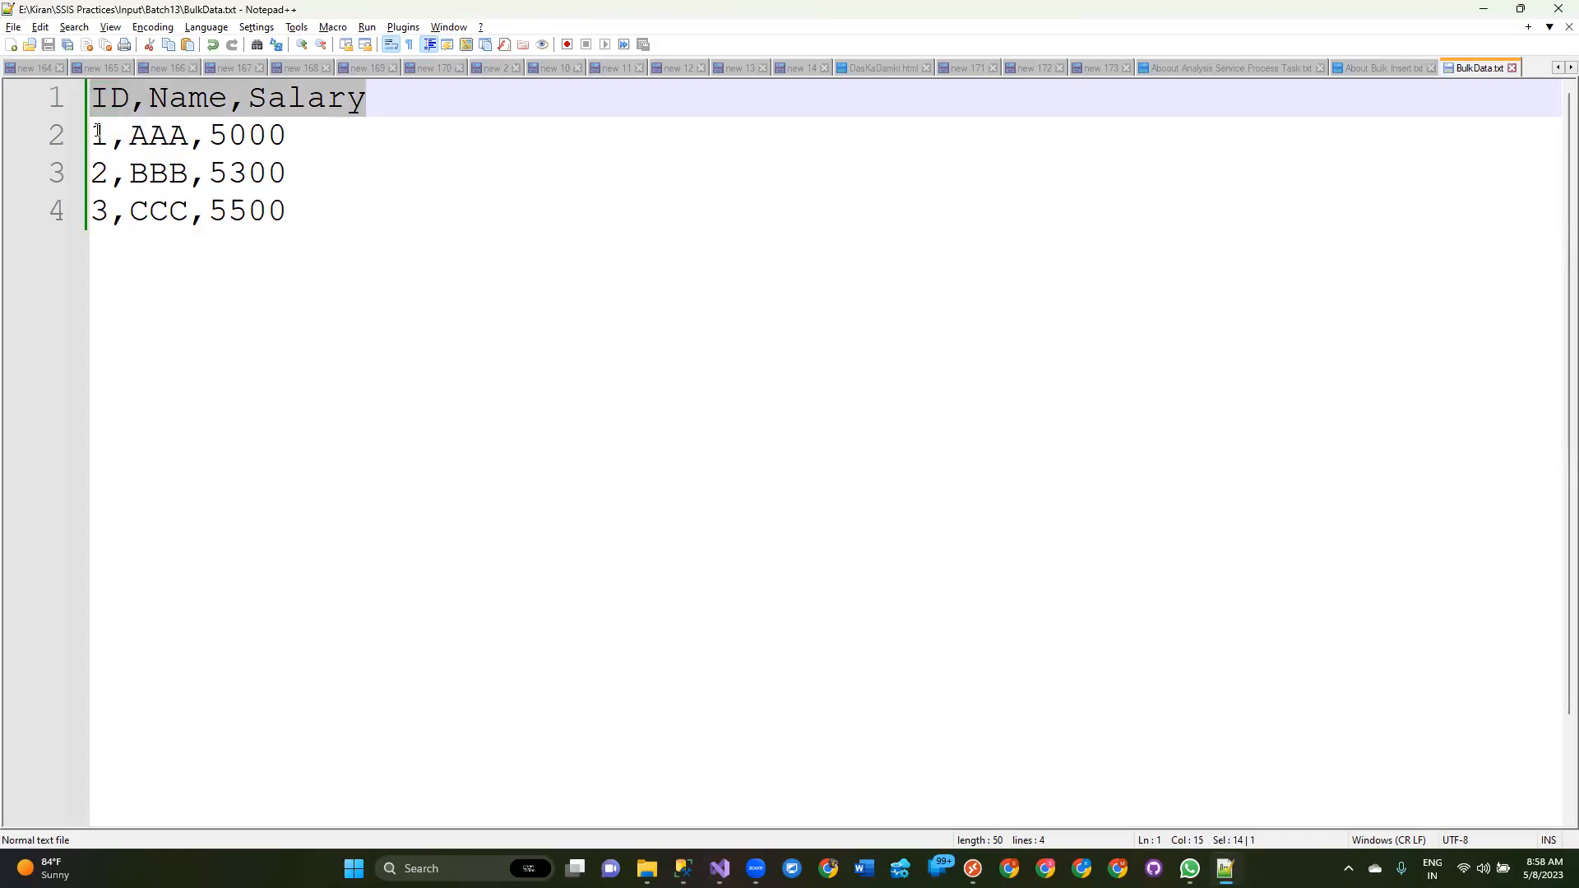
left_click(55, 142)
left_click_drag(93, 138, 288, 218)
key("alt+Tab")
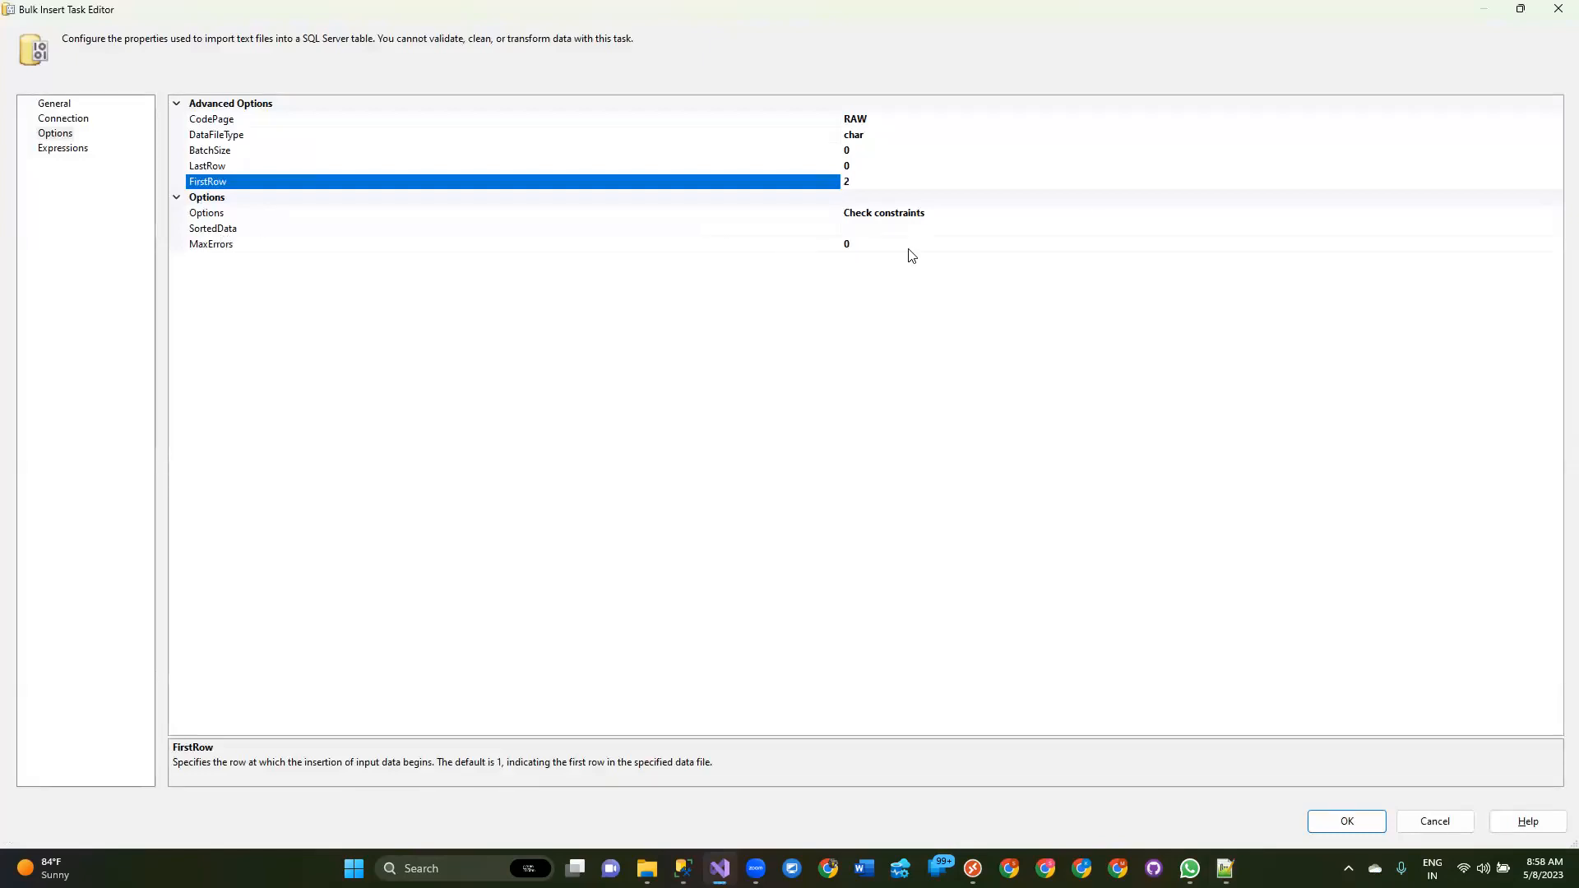
Open the Options list, try the Keep nulls and Enable identity insert choices, and compare with the BulkInsert table definition.
left_click(1013, 216)
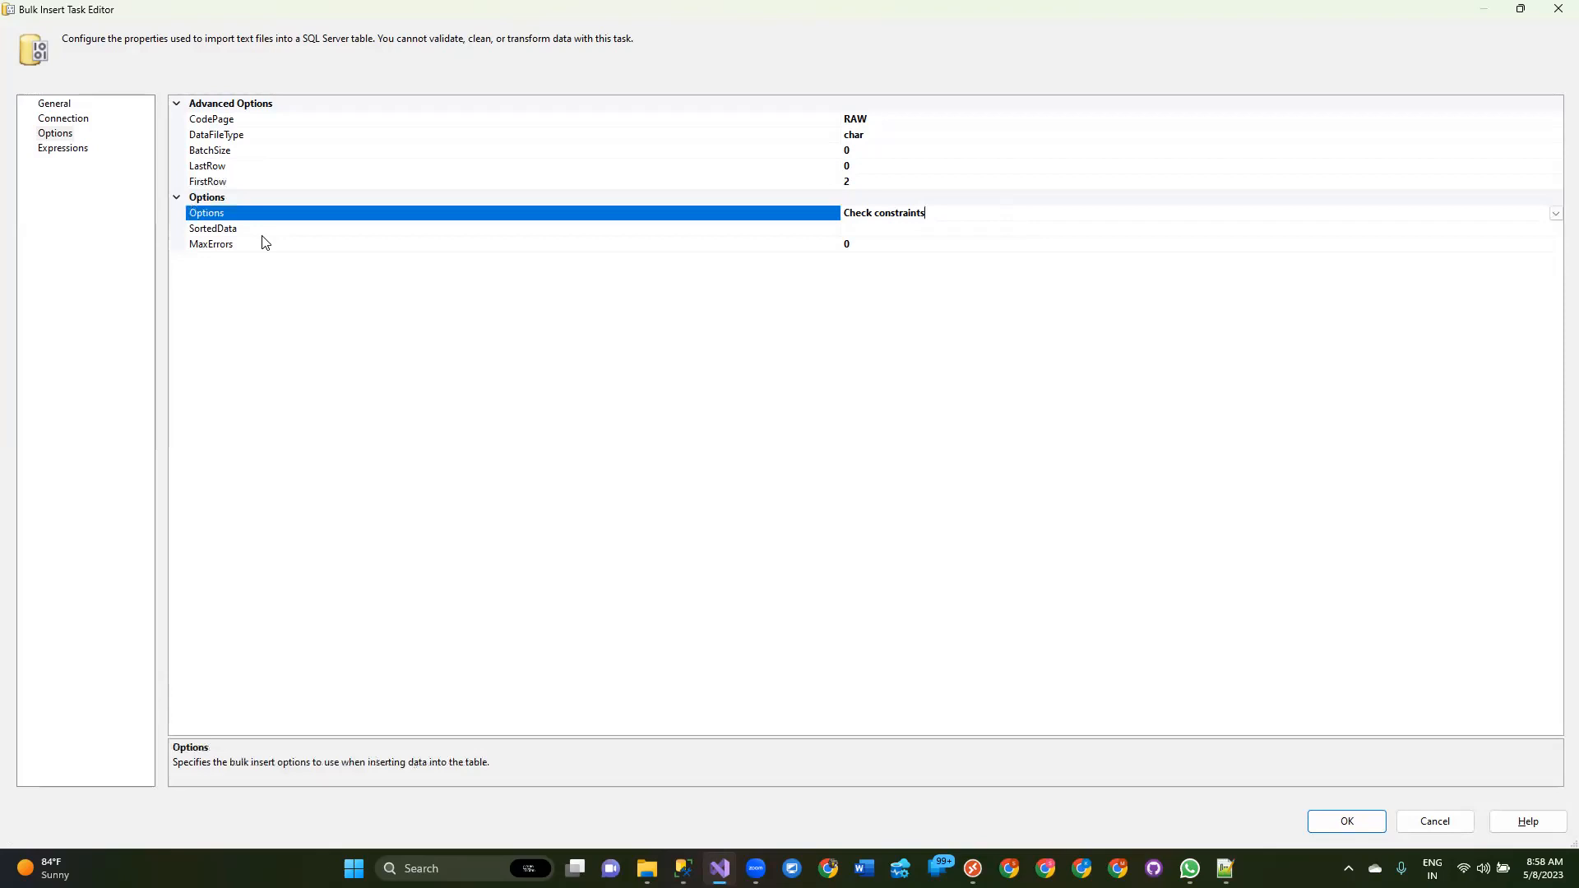
left_click(1555, 213)
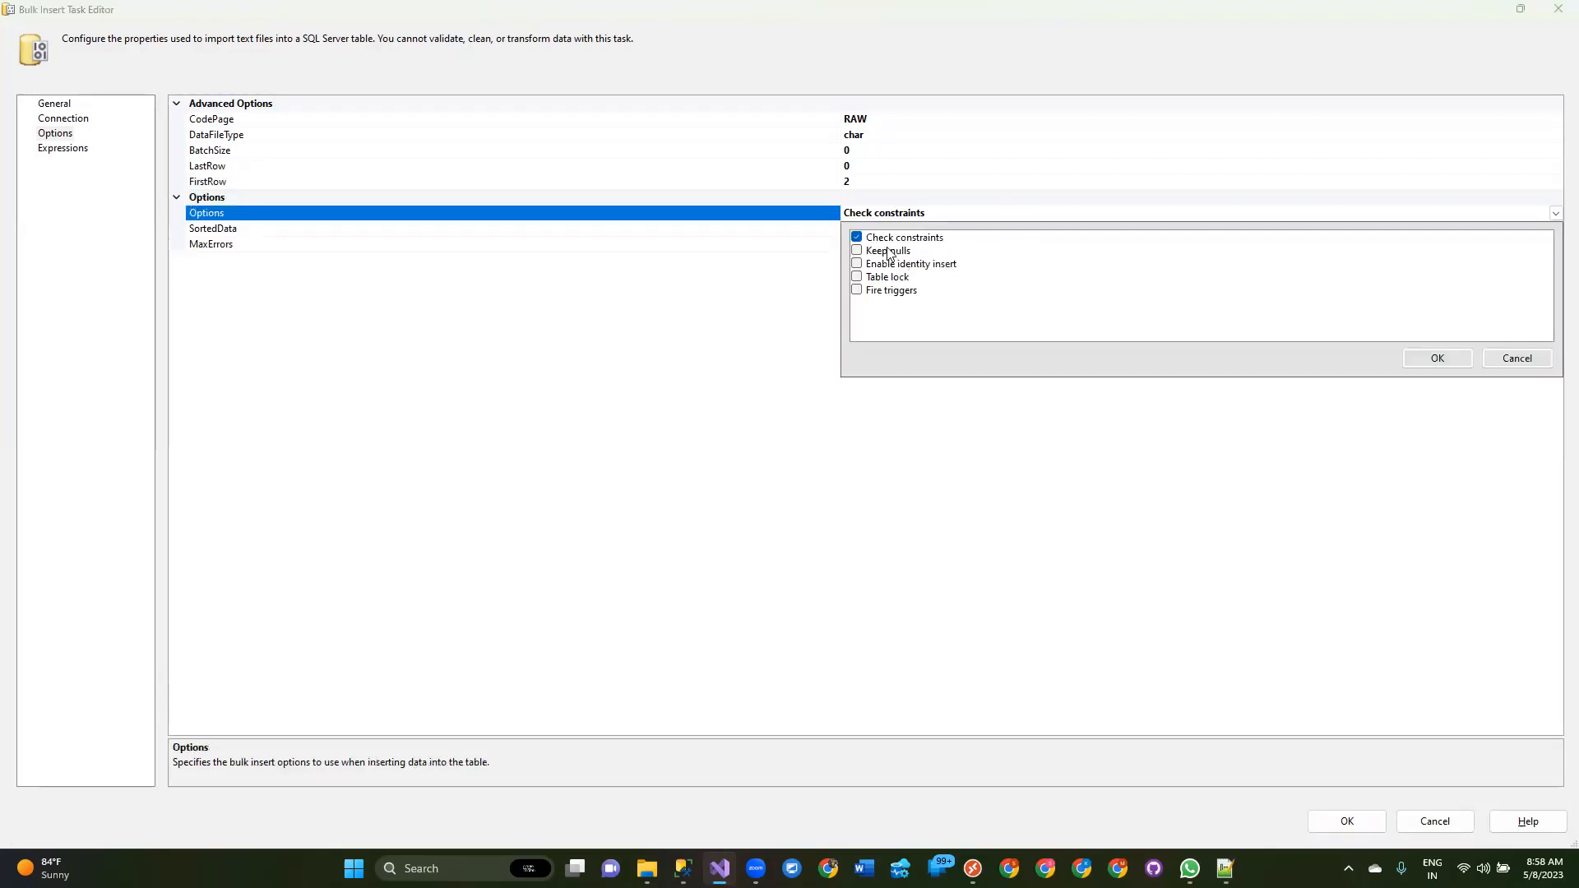
left_click(880, 257)
left_click(857, 251)
left_click(857, 265)
left_click(683, 869)
left_click_drag(573, 172, 830, 171)
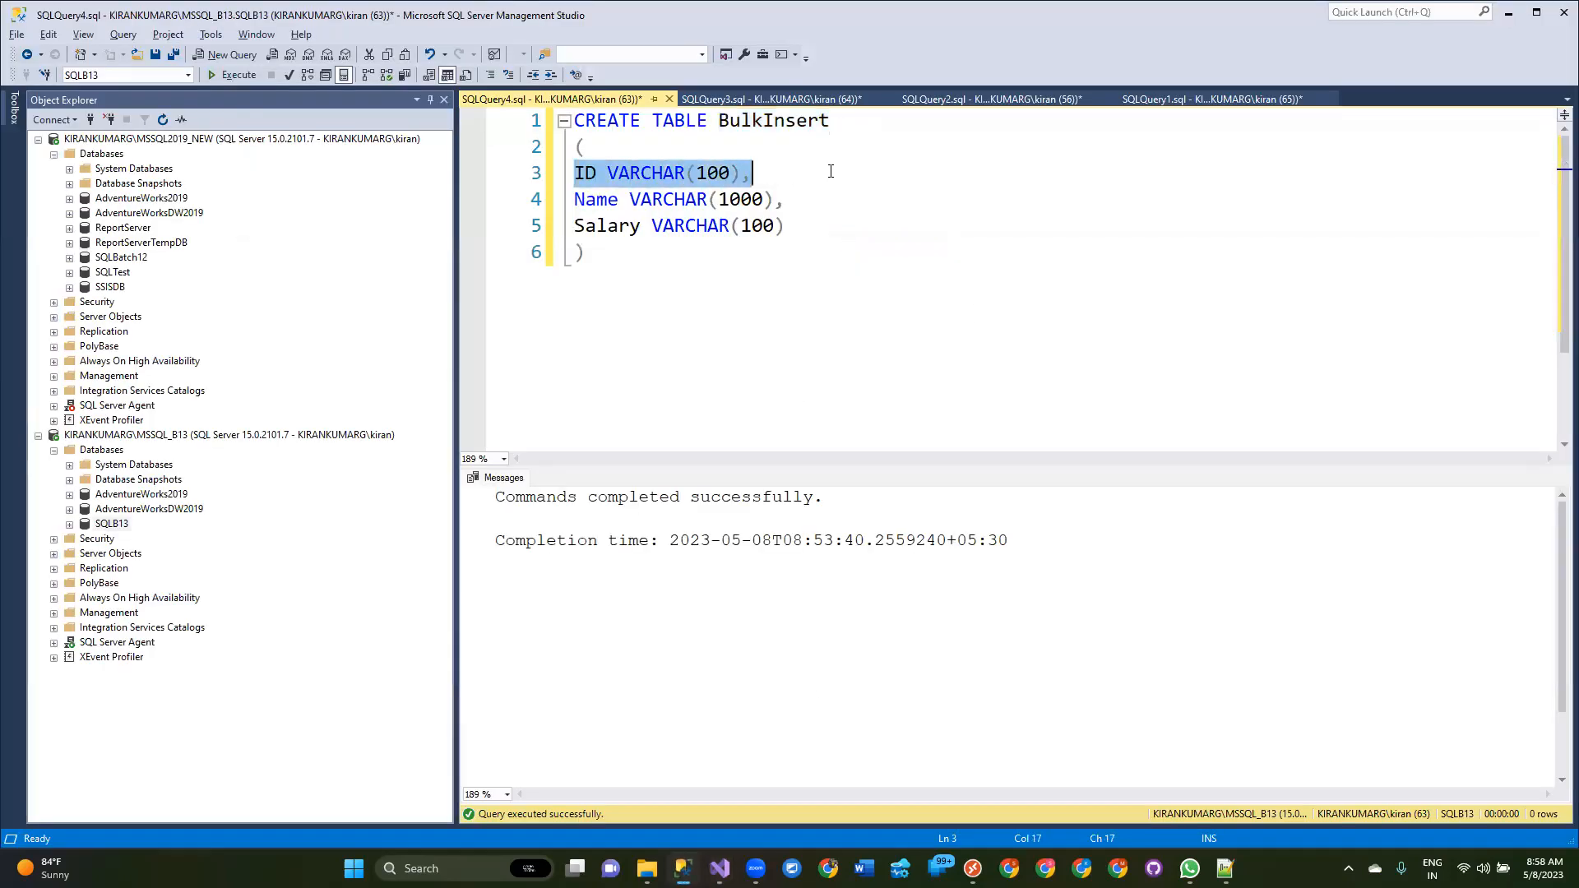
left_click(773, 180)
key("alt+Tab")
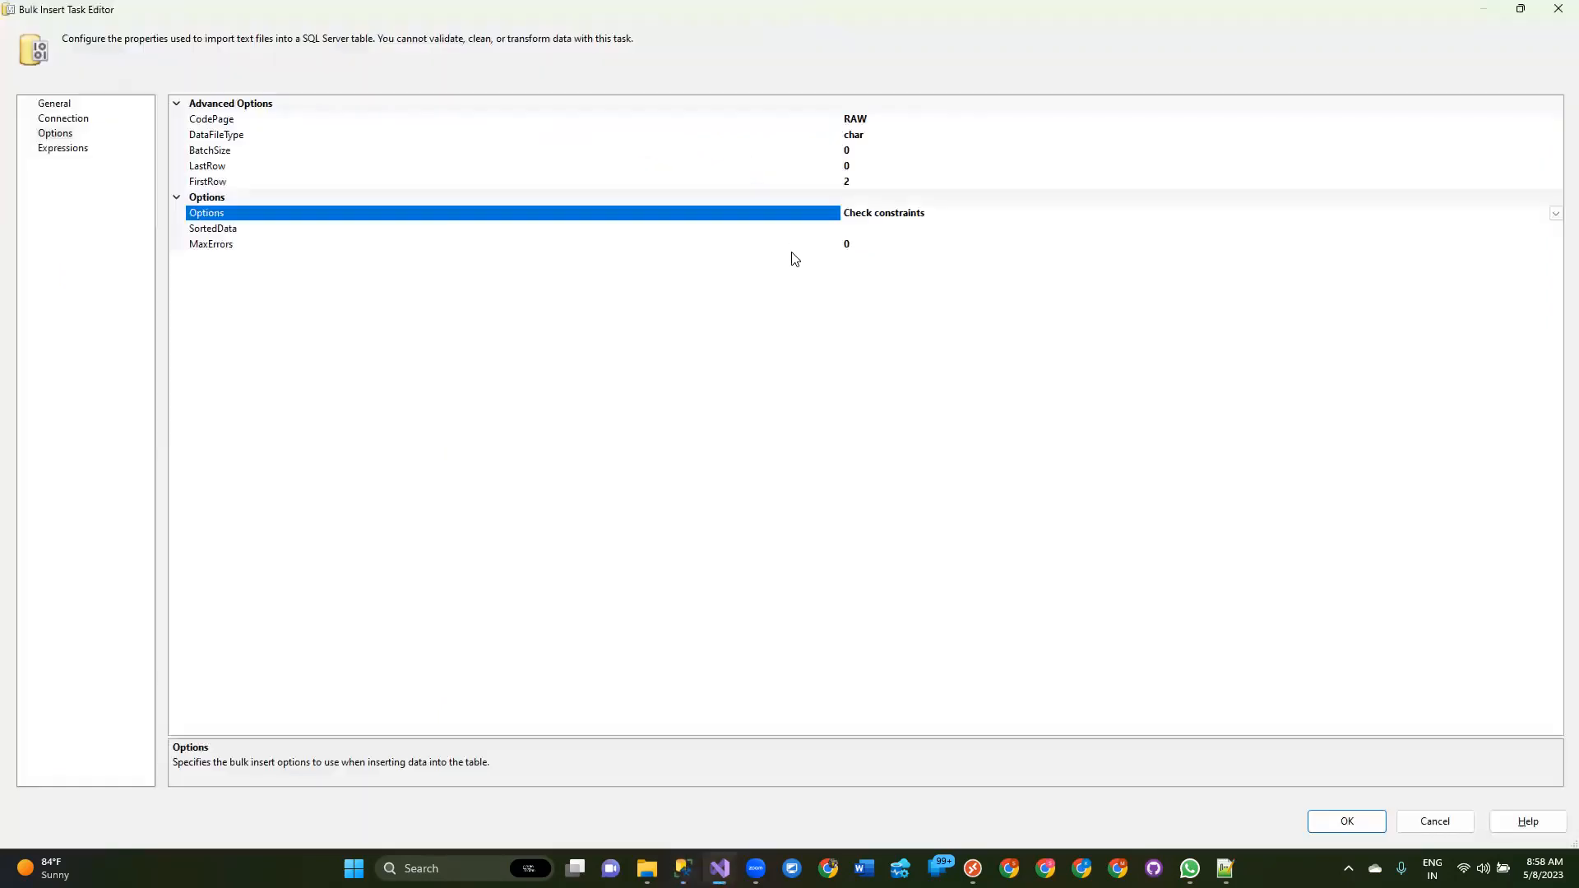
Try toggling Keep nulls, Enable identity insert, Table lock and Fire triggers, then close the Options list without applying.
left_click(1555, 214)
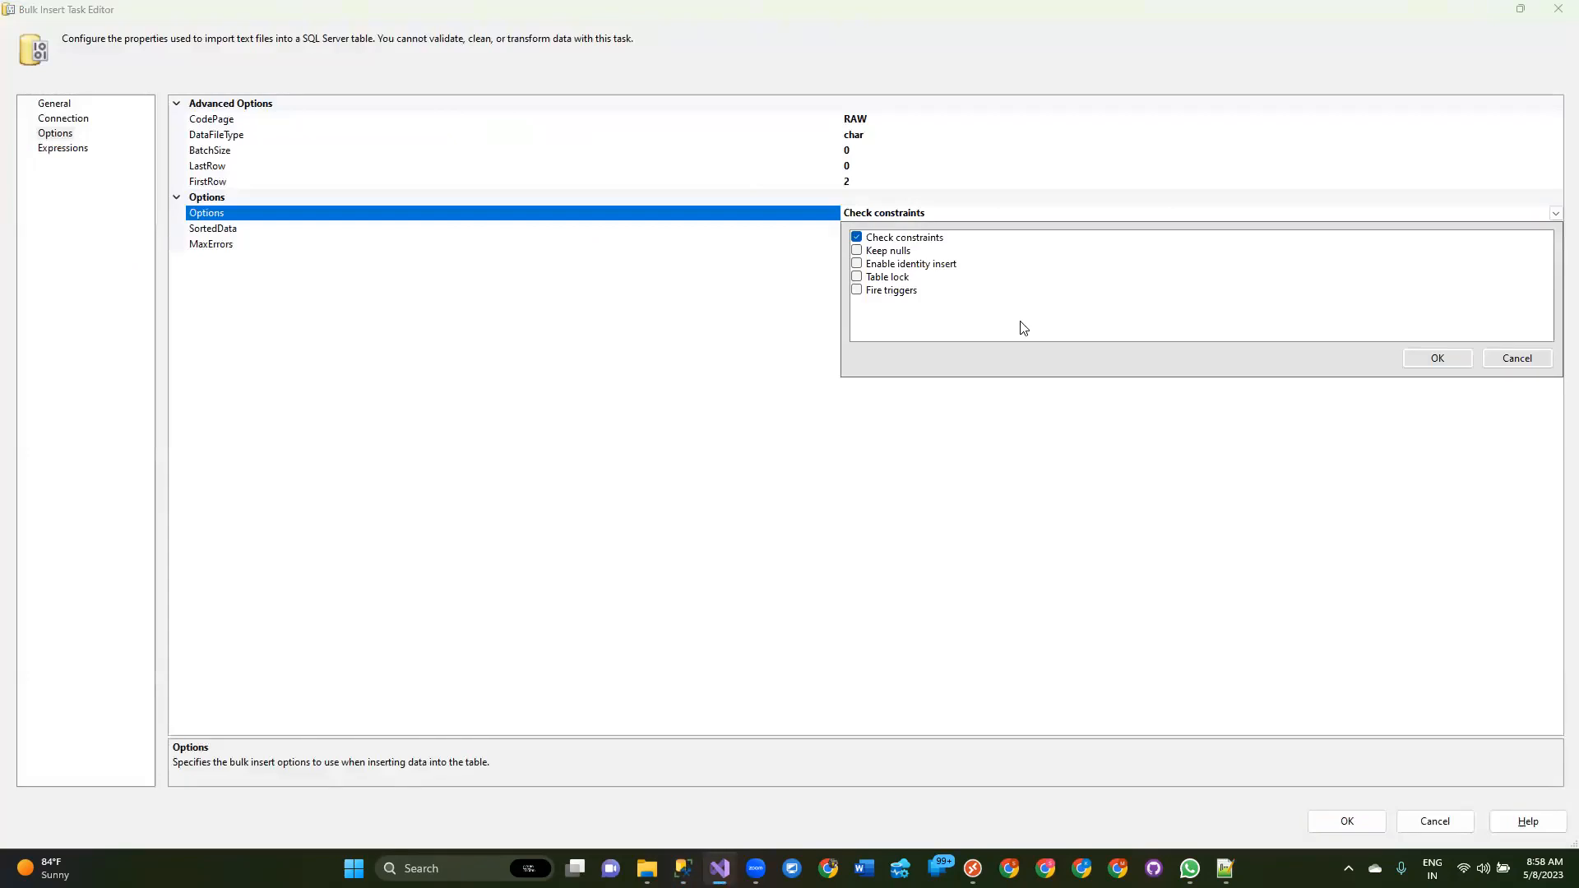
left_click(856, 250)
left_click(857, 264)
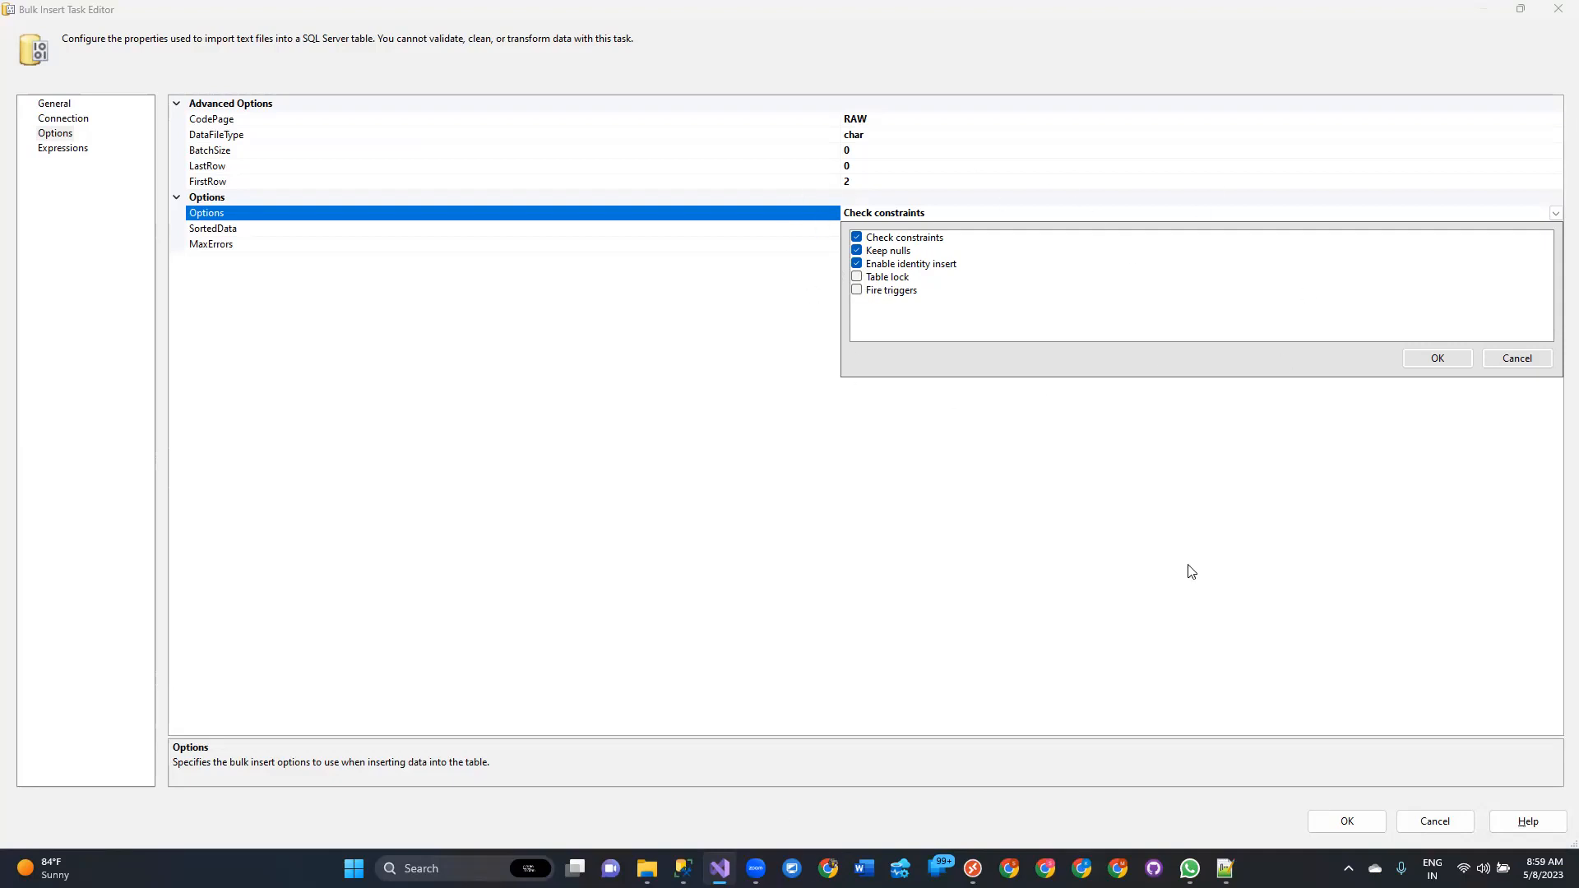
left_click(683, 869)
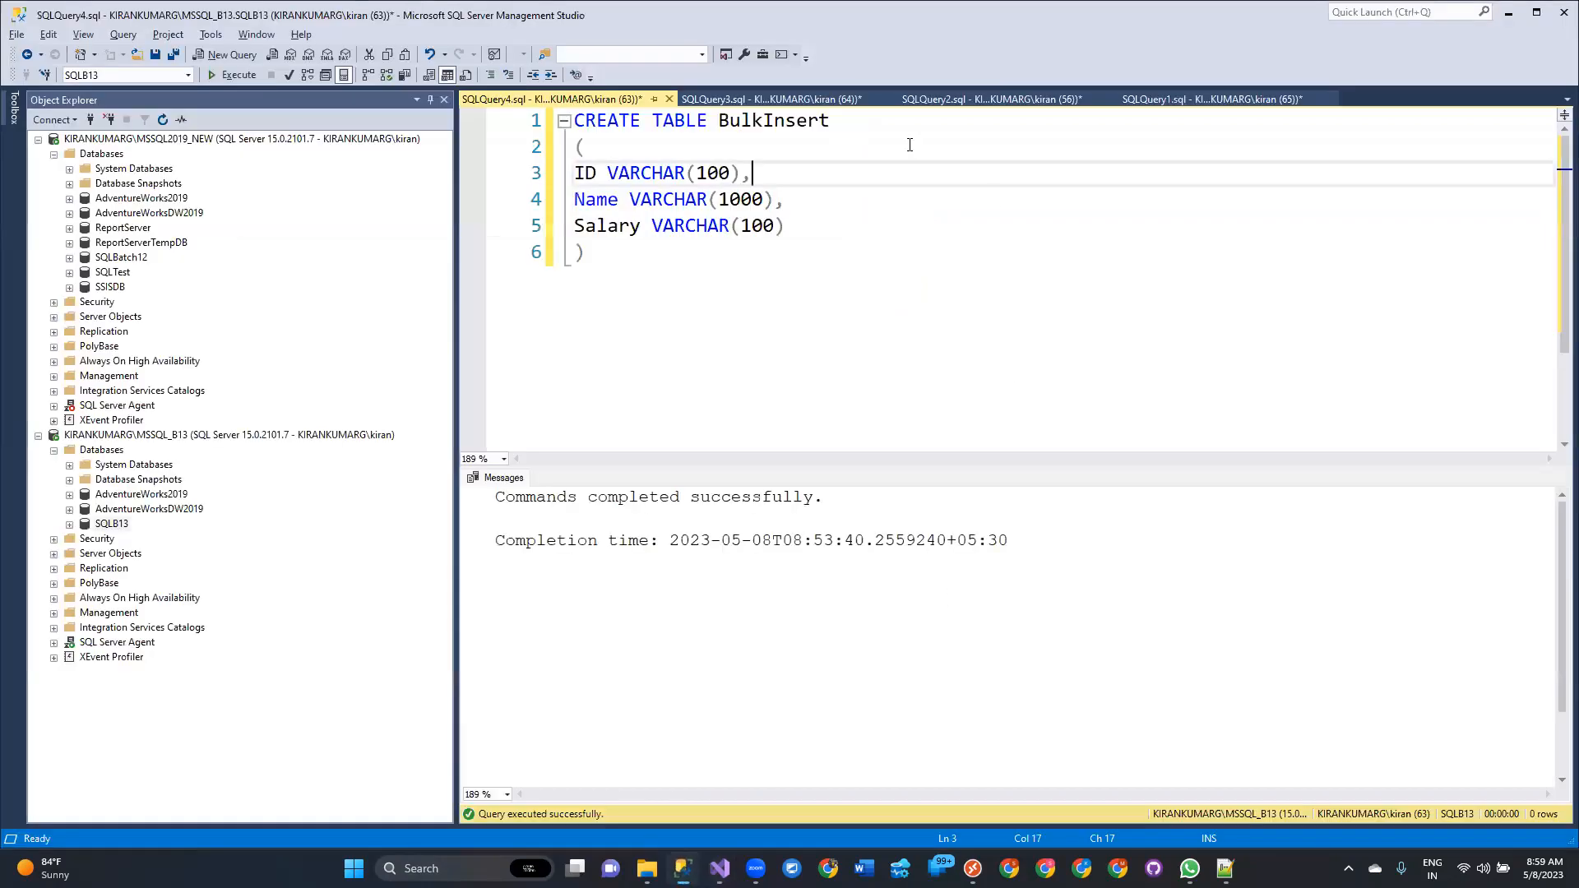
left_click_drag(773, 345, 573, 120)
left_click(936, 370)
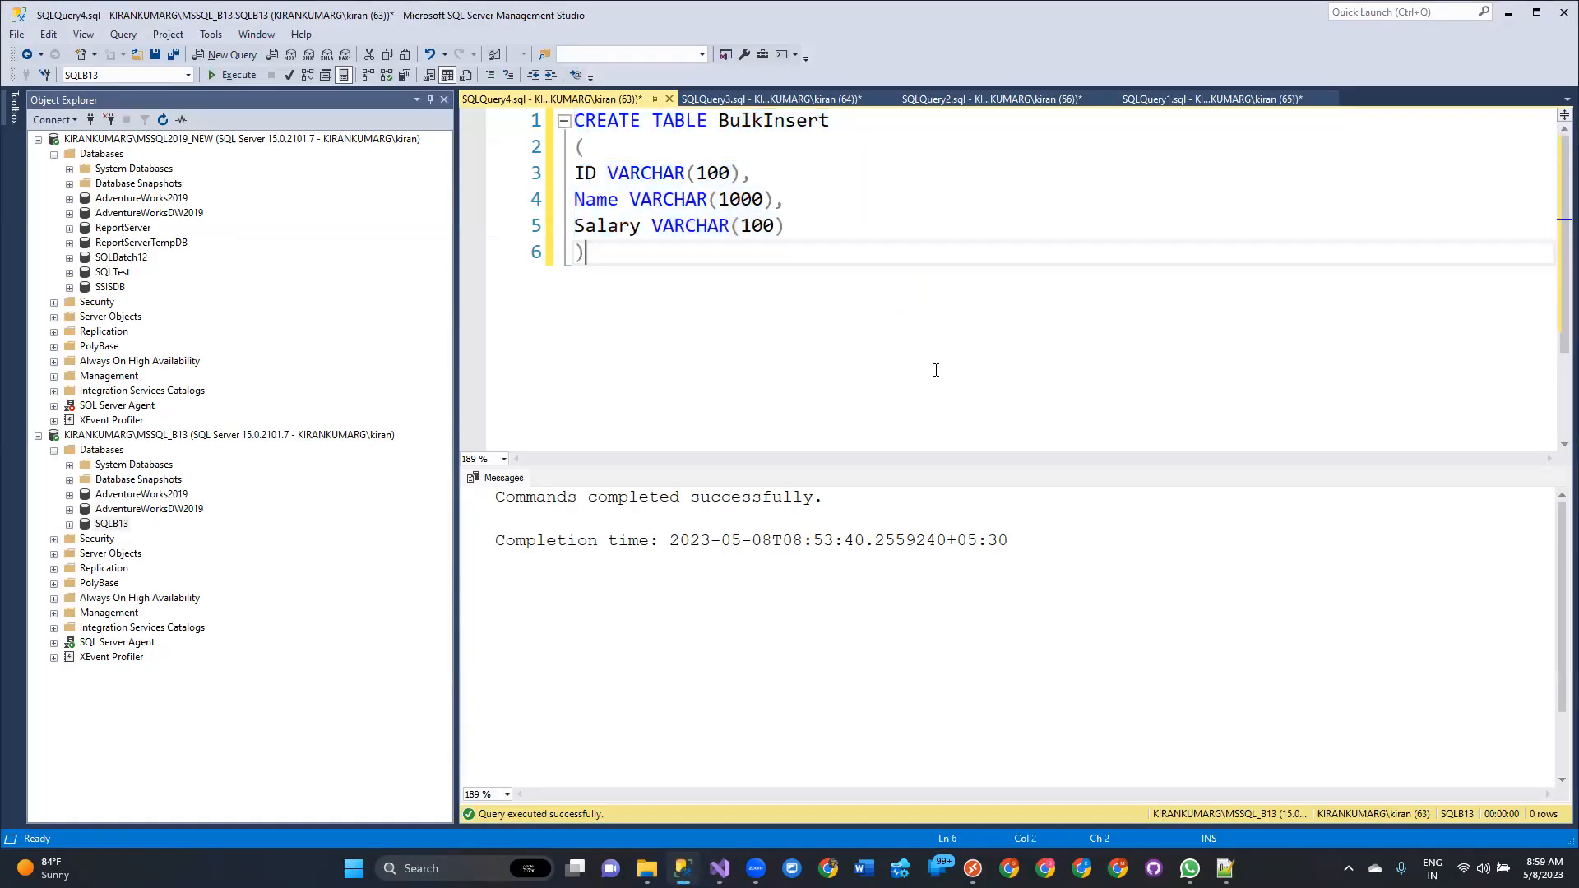
key("alt+Tab")
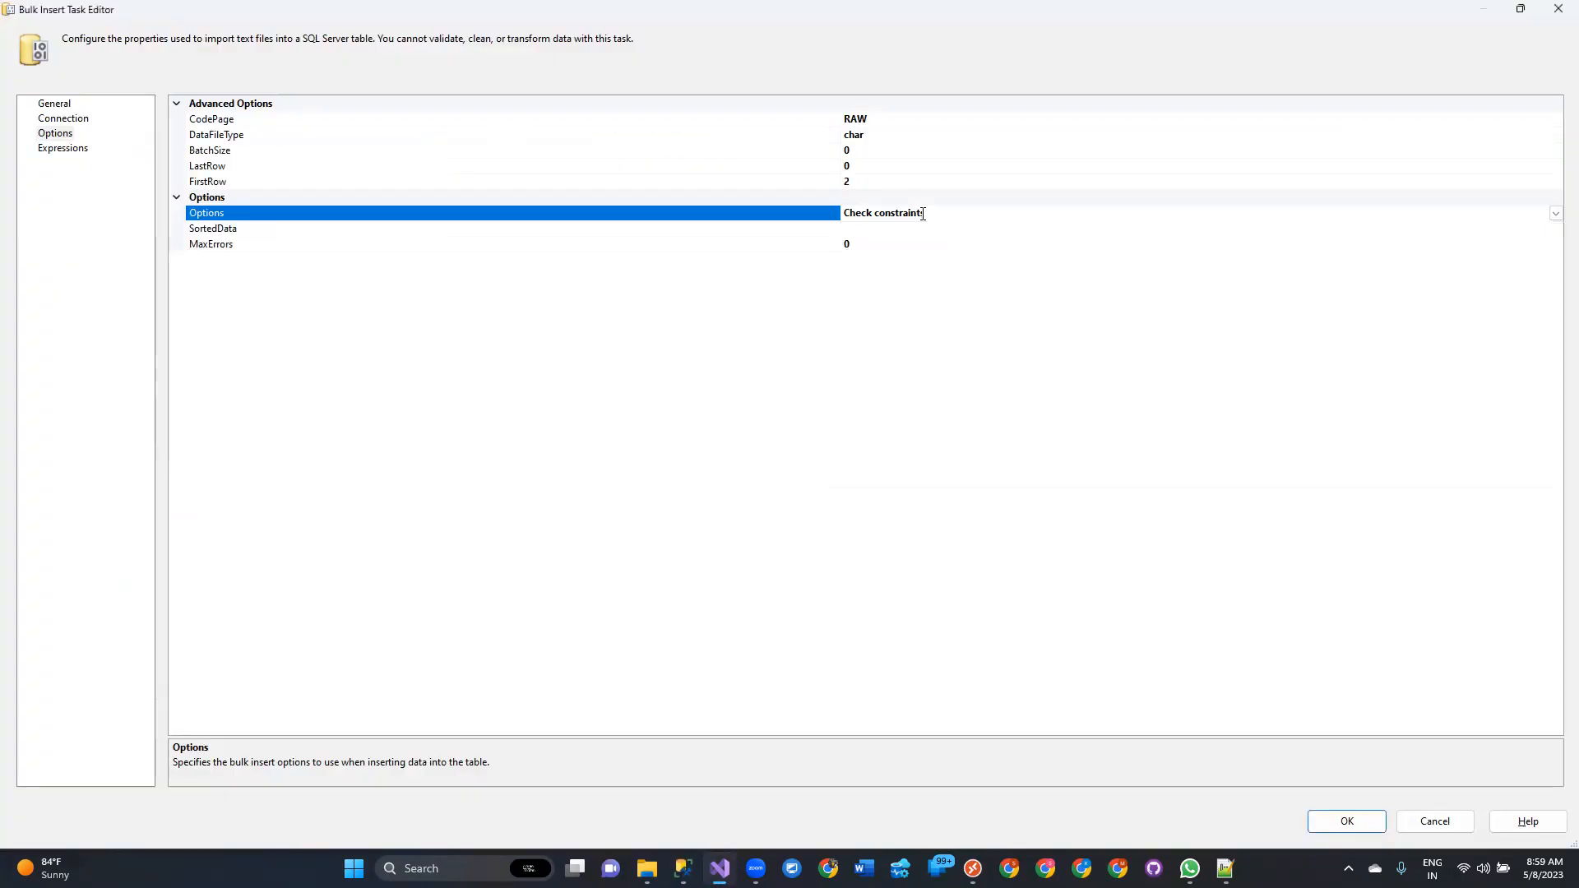
left_click(1555, 213)
left_click(1555, 213)
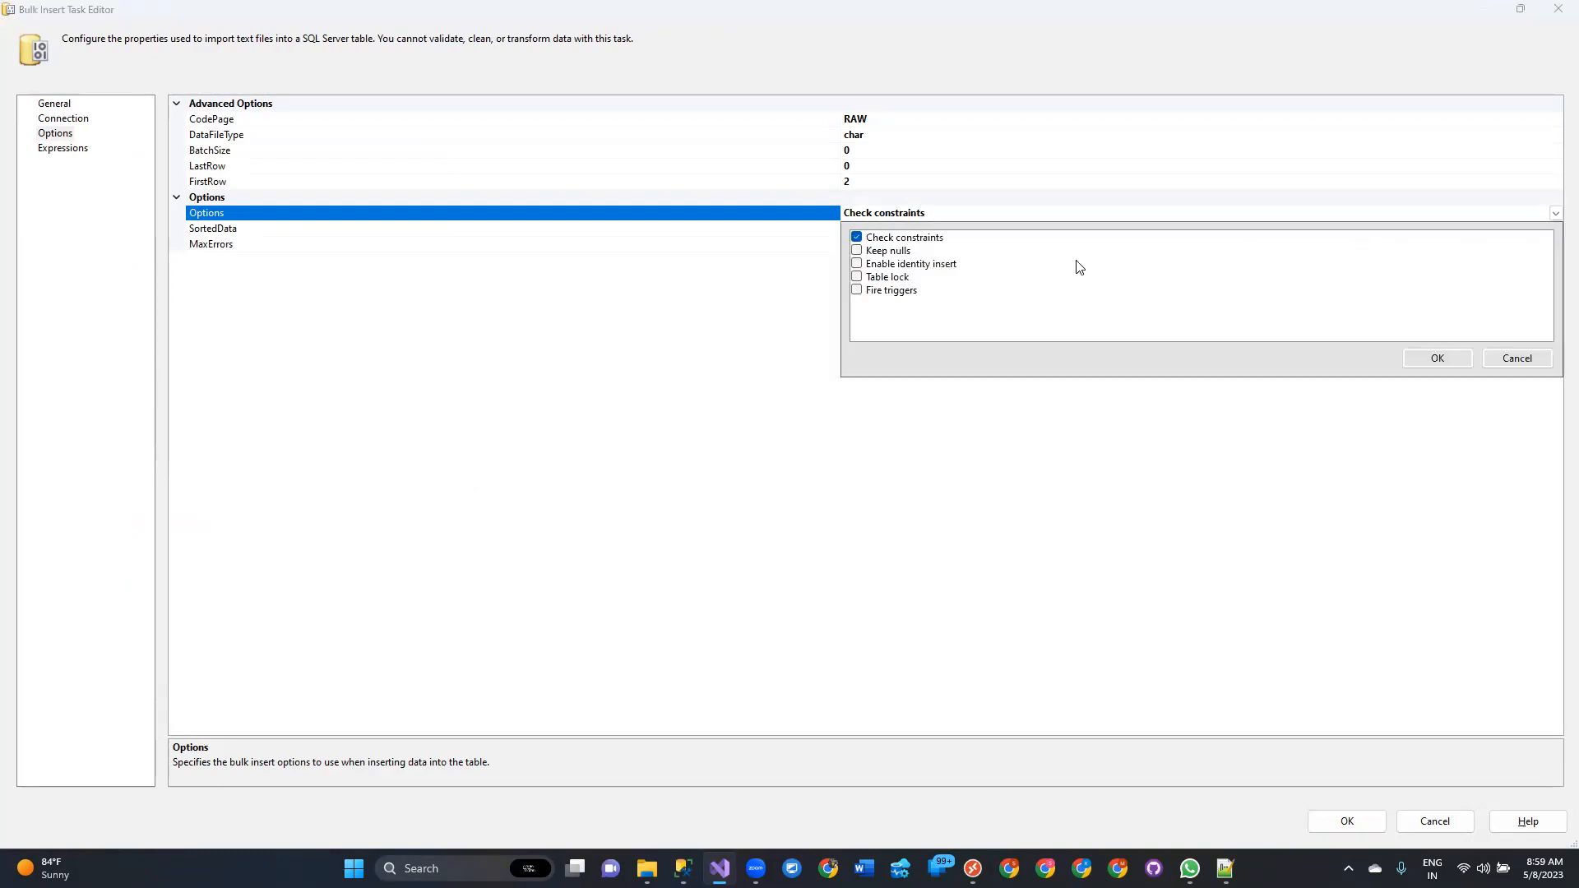
left_click(858, 277)
left_click(860, 264)
left_click(857, 250)
left_click(857, 290)
left_click(1048, 788)
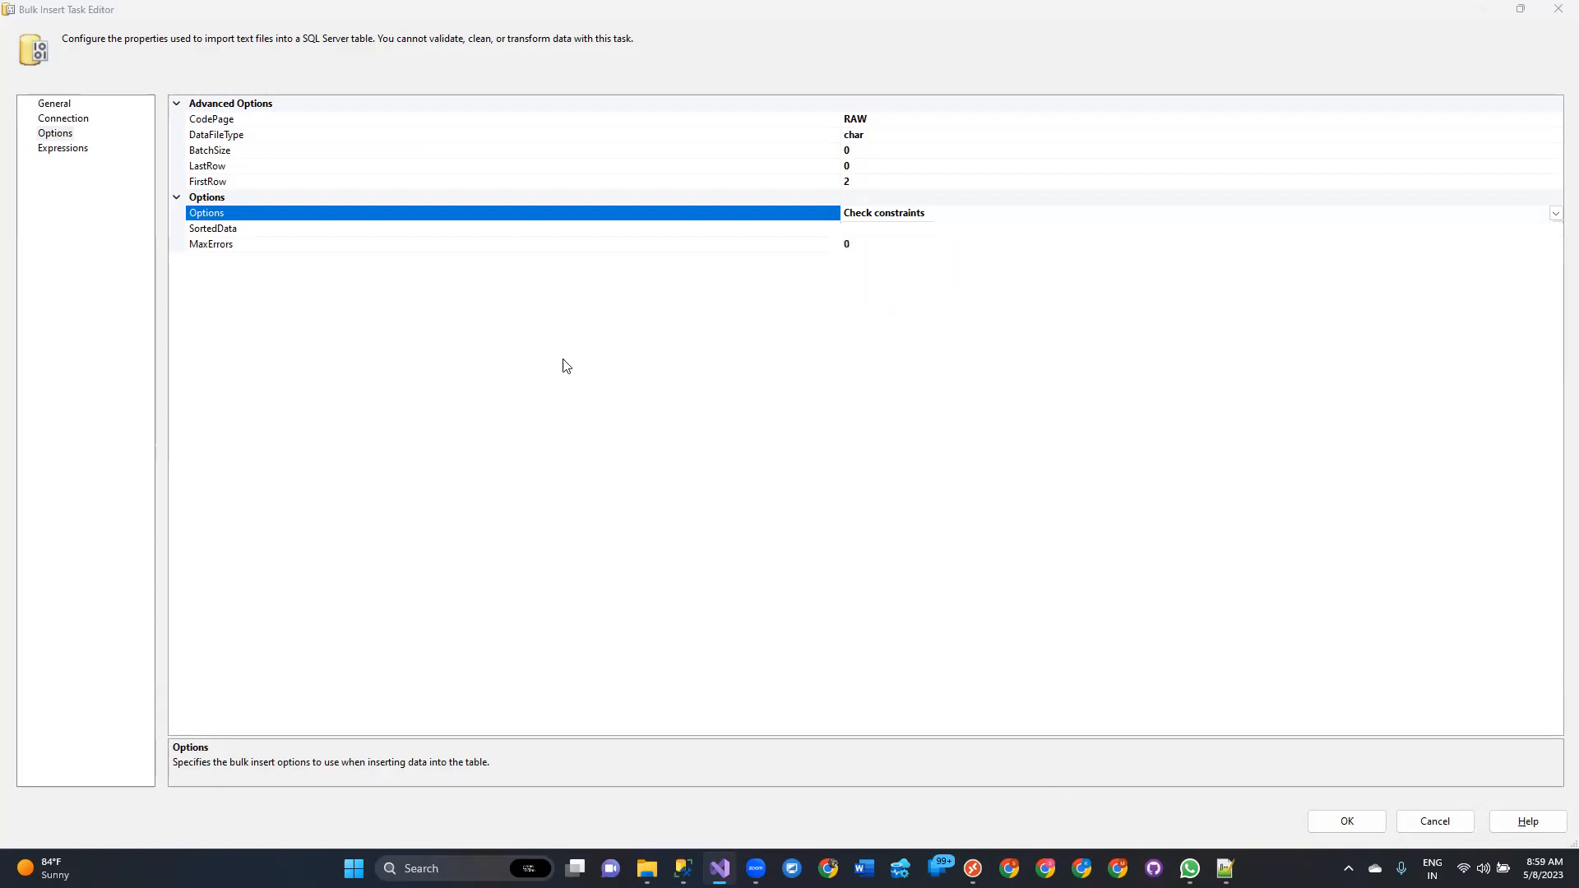
Review the SortedData and MaxErrors properties, close the Bulk Insert Task Editor with OK, and save the package.
key("alt+Tab")
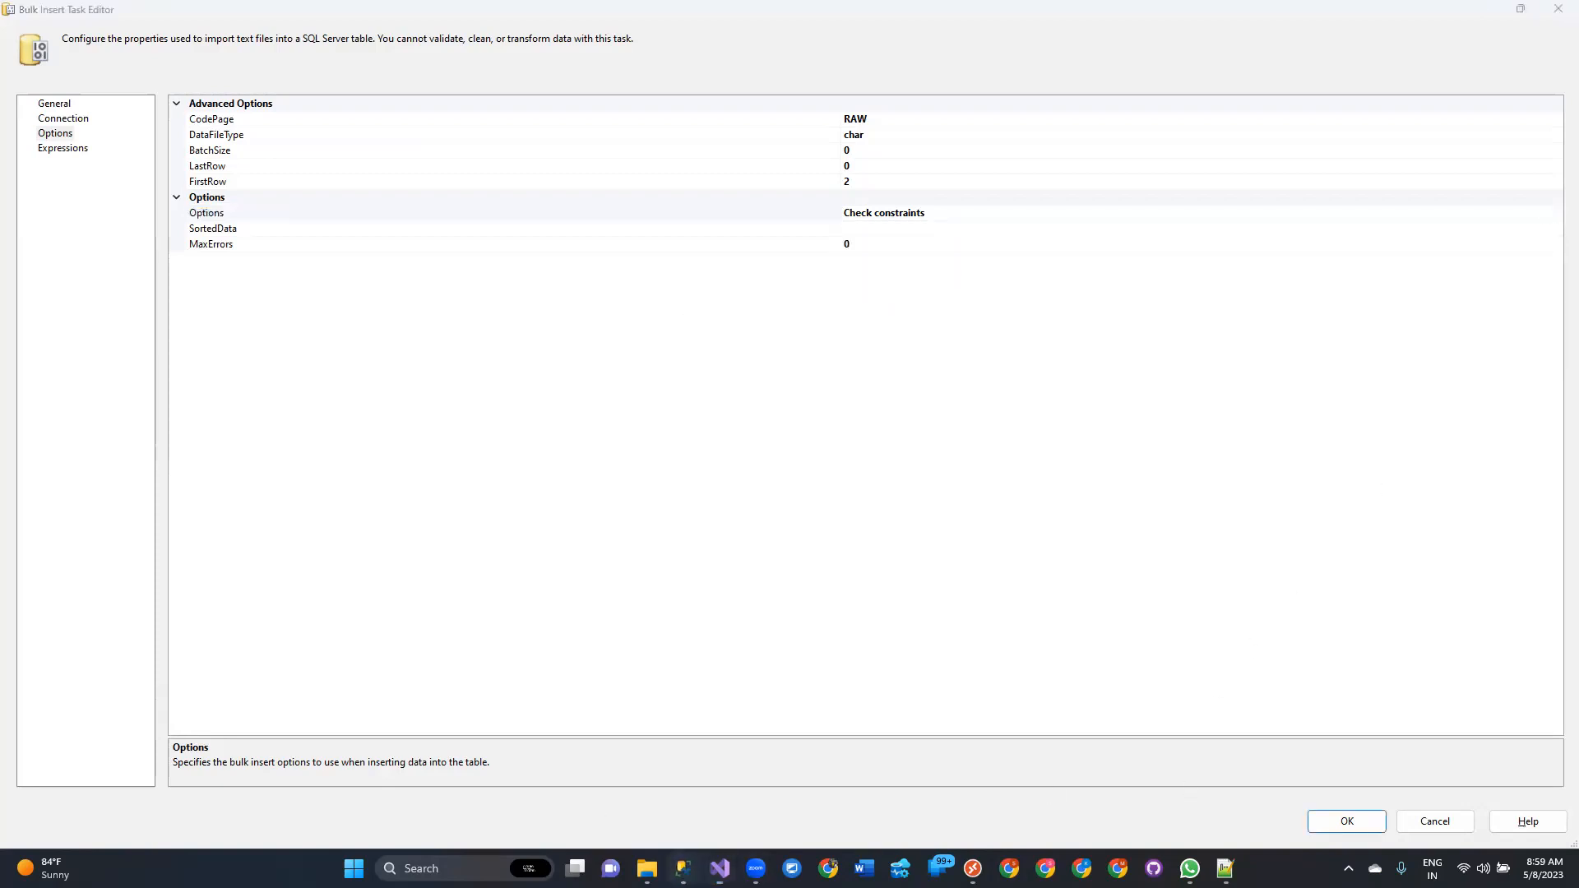
key("ctrl+a")
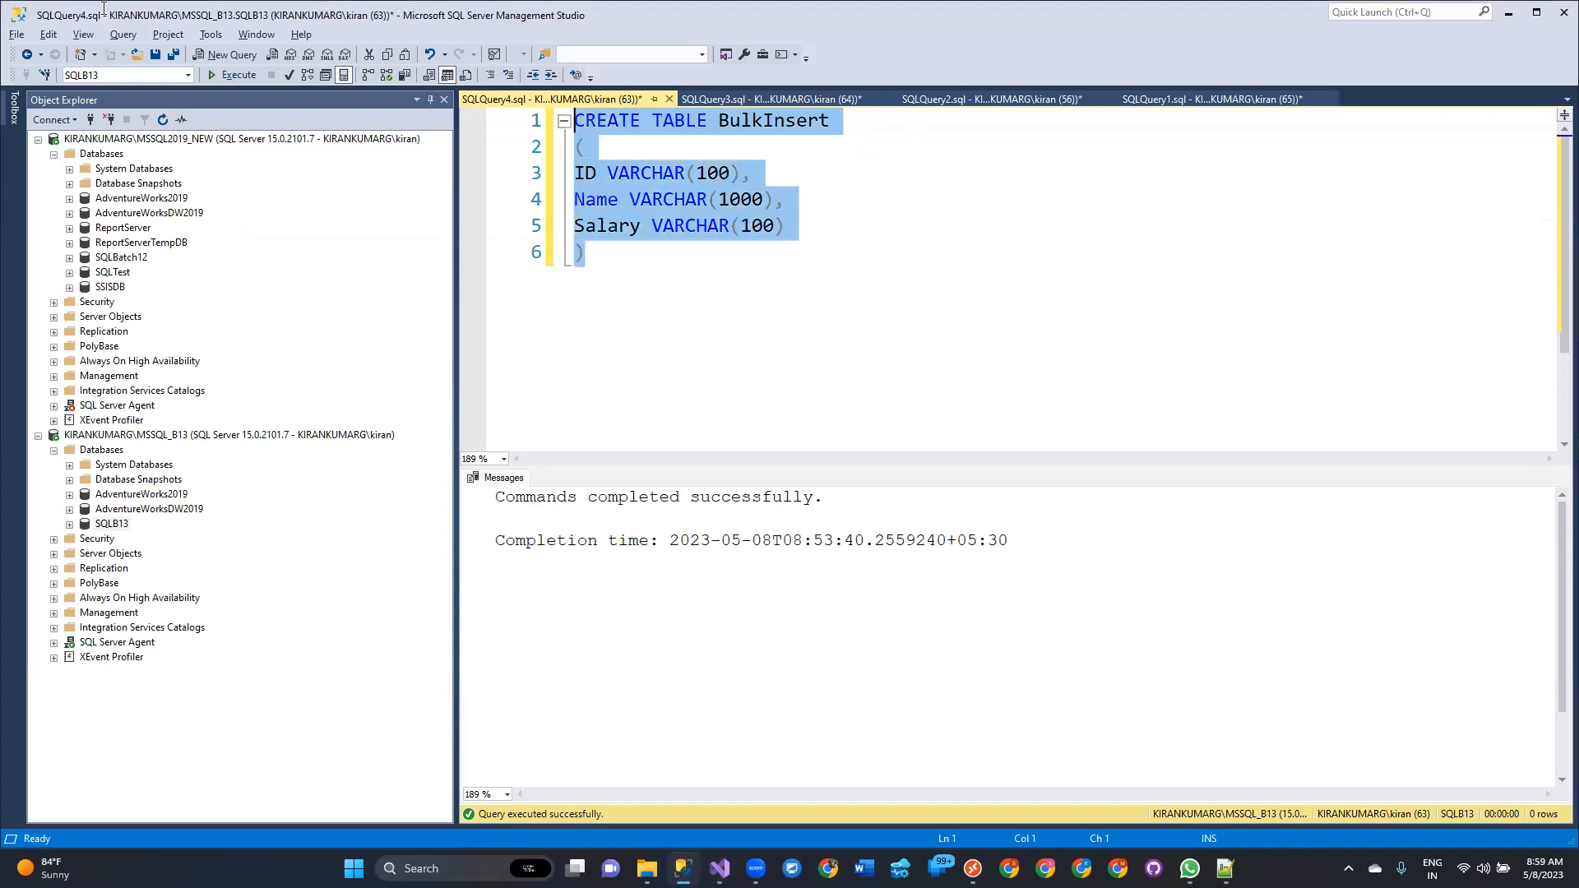
left_click(928, 338)
key("alt+Tab")
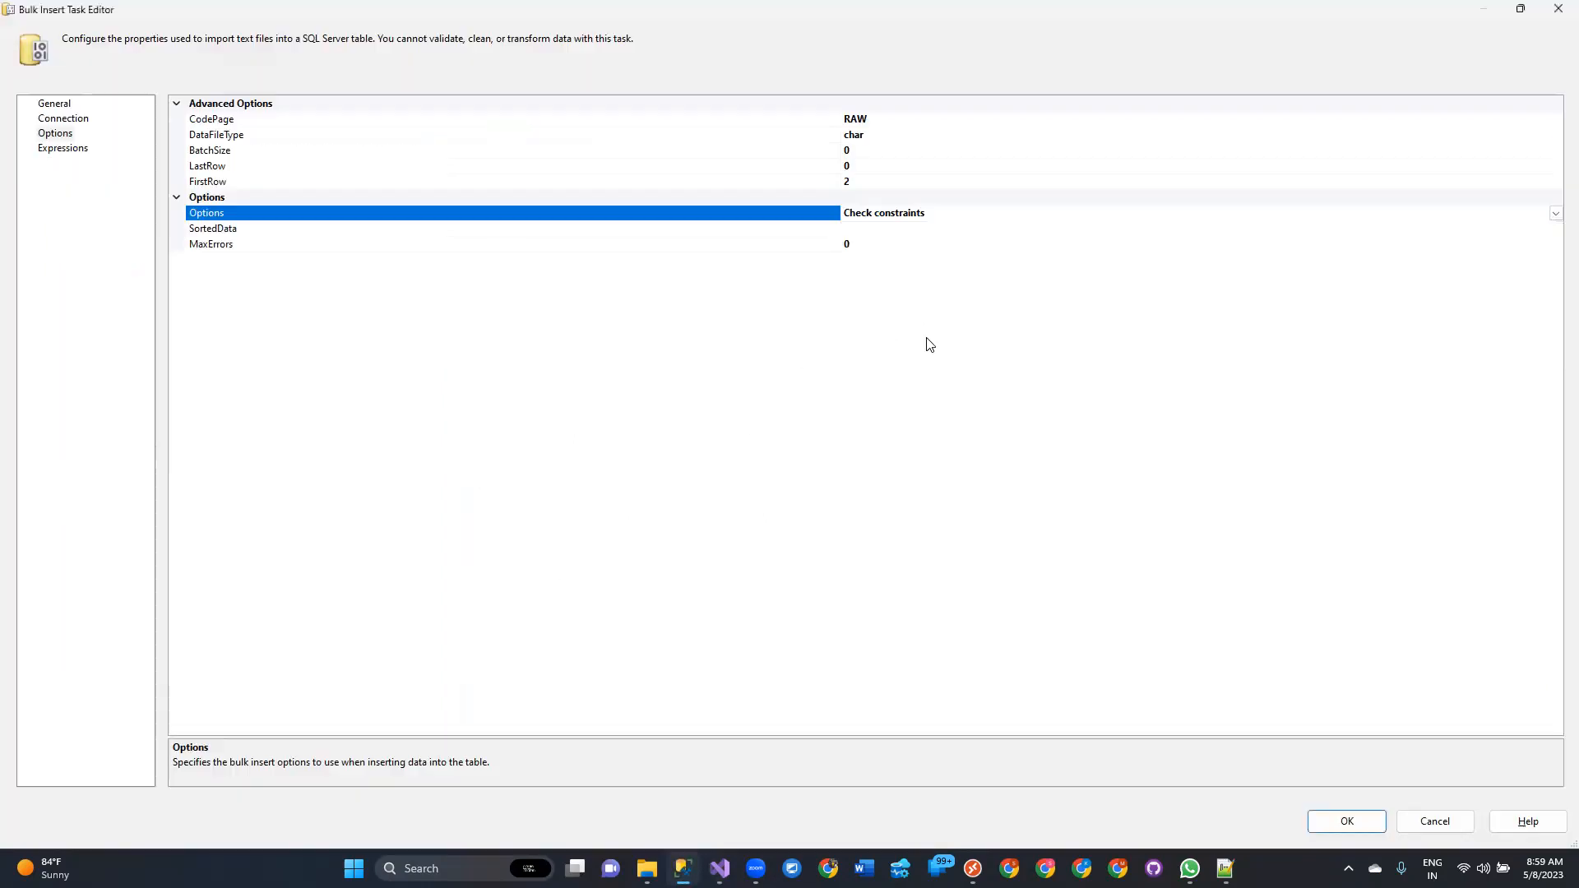
left_click(251, 234)
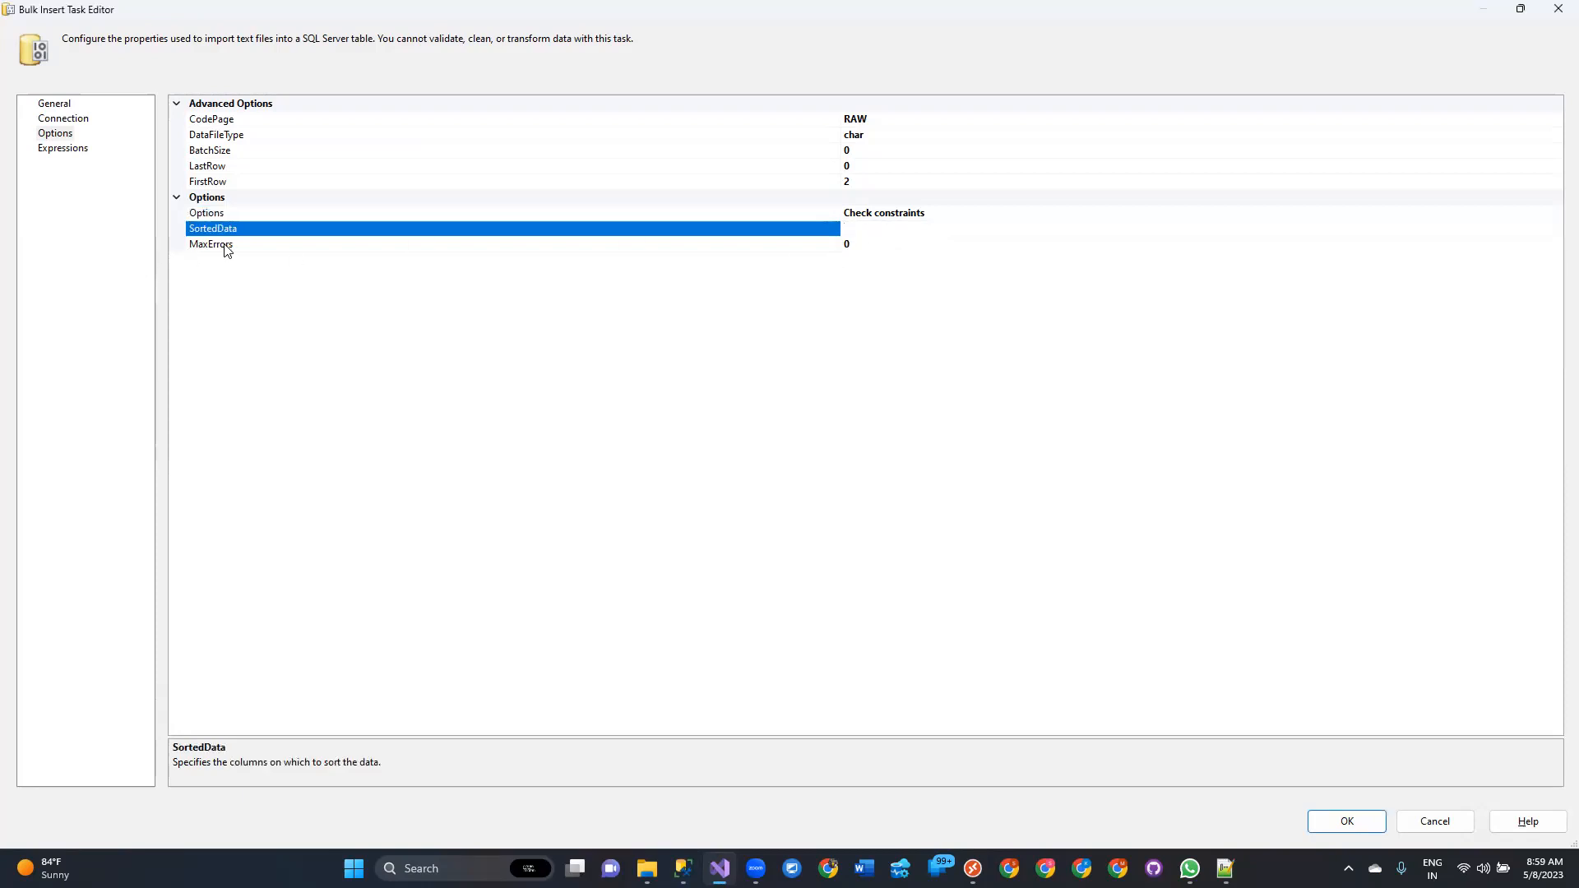
left_click(227, 246)
left_click(847, 244)
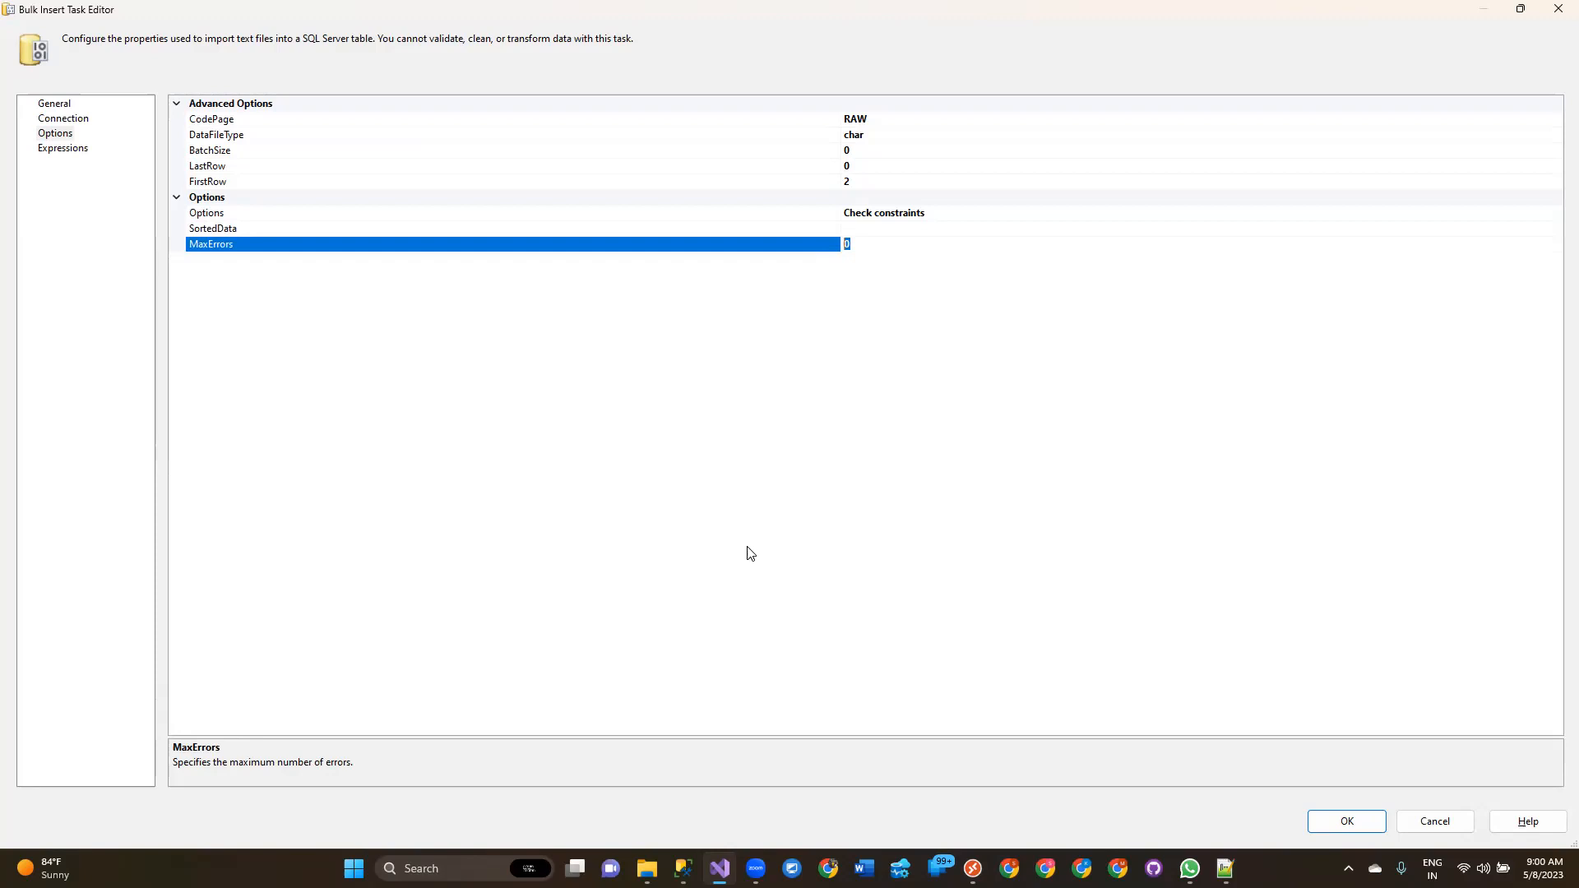
left_click(1073, 449)
left_click(1353, 823)
key("ctrl+s")
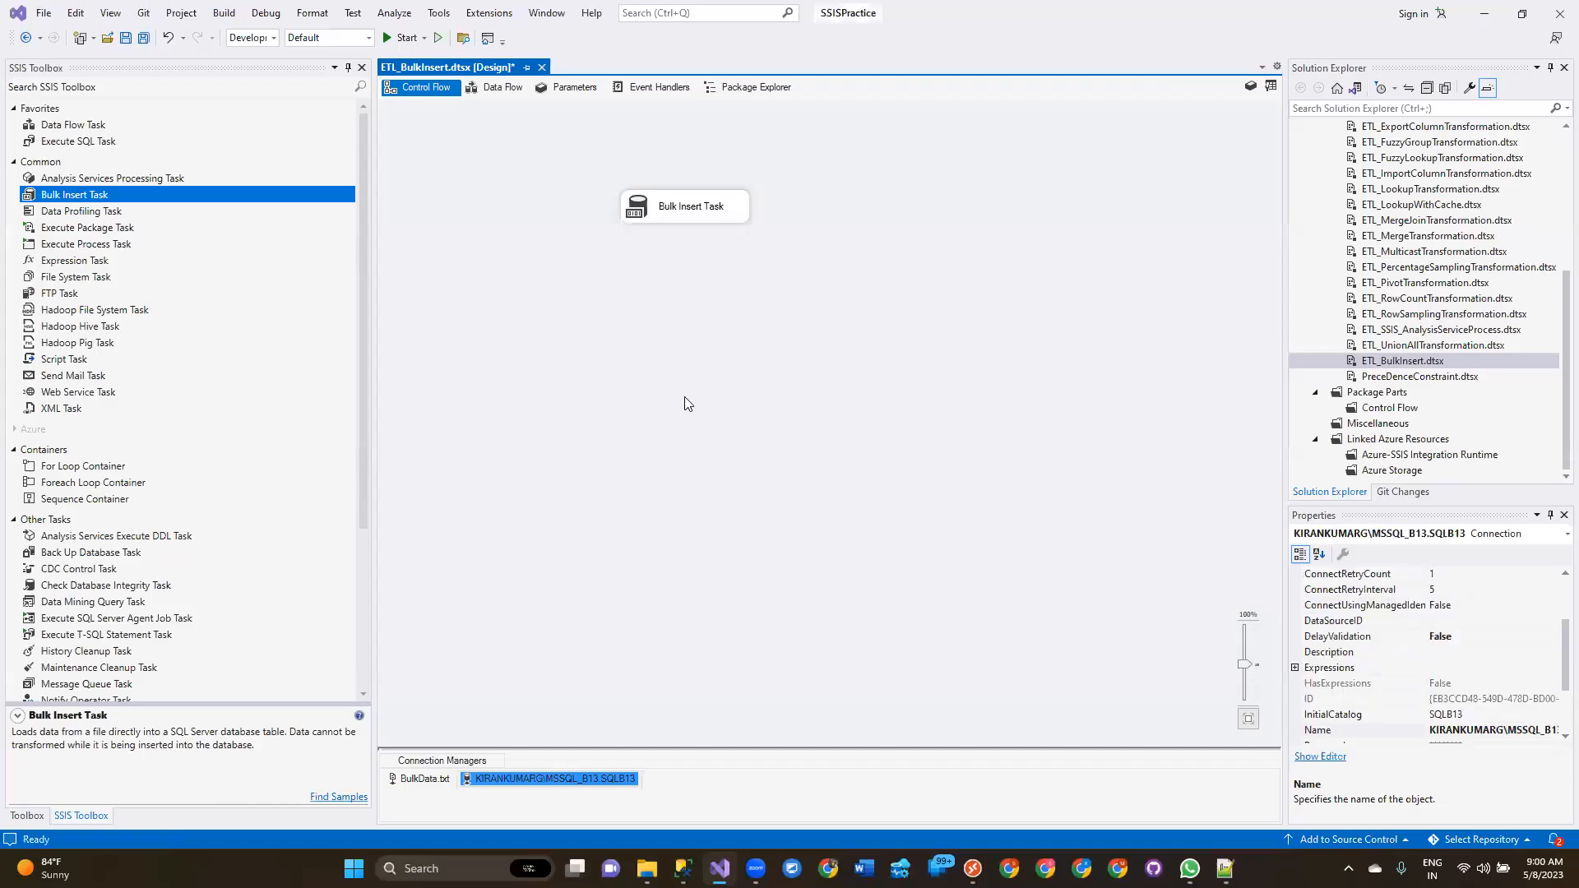
Execute the ETL_BulkInsert.dtsx package and open its Progress view.
right_click(1476, 362)
left_click(1398, 422)
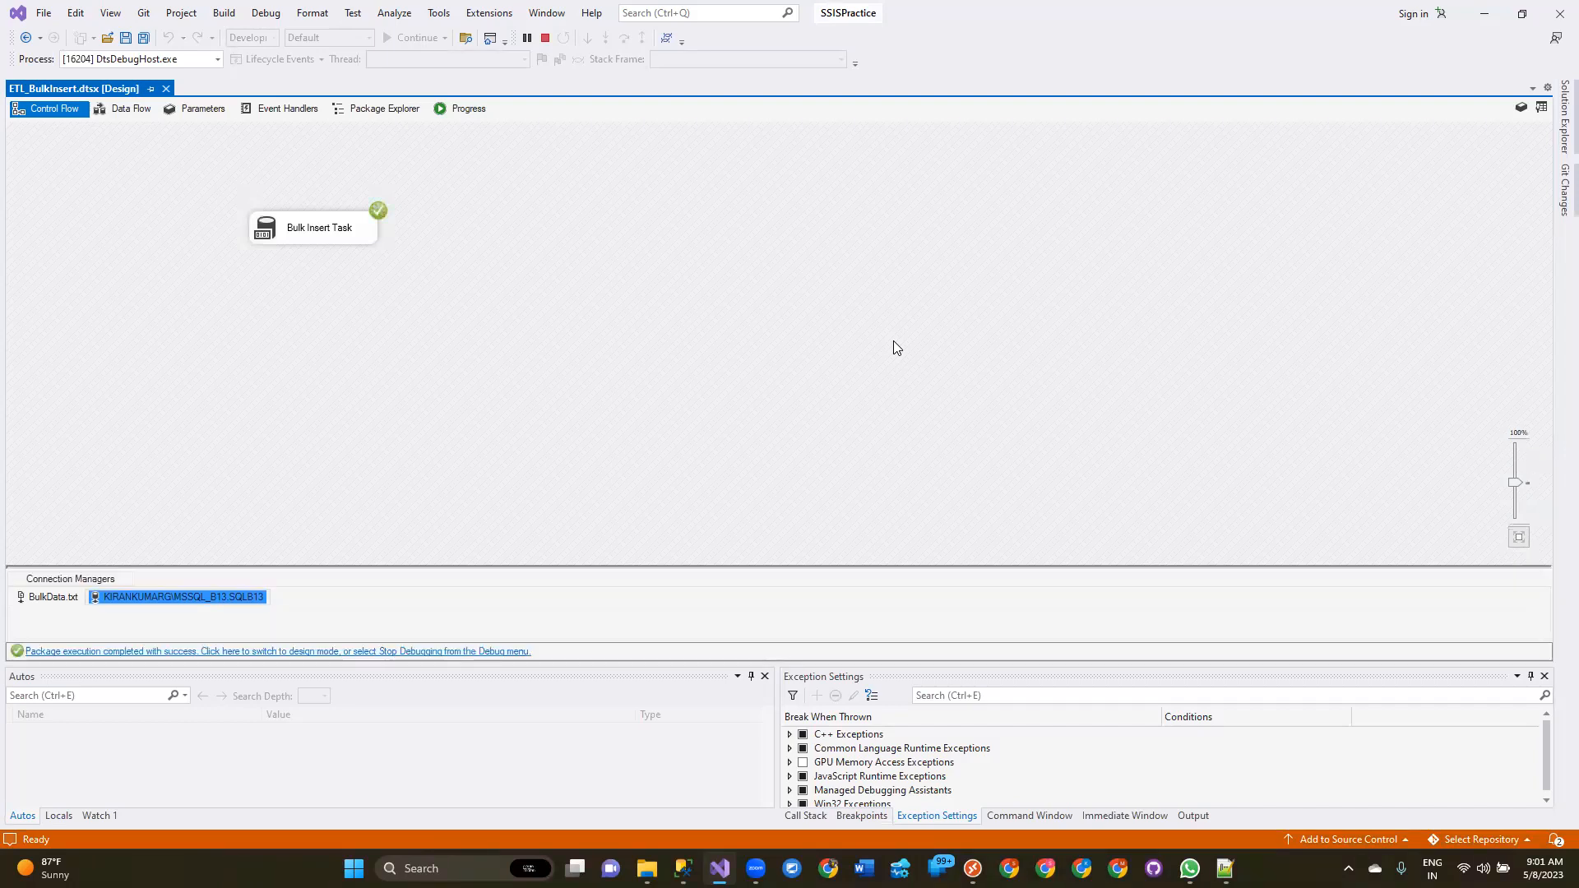
left_click(470, 108)
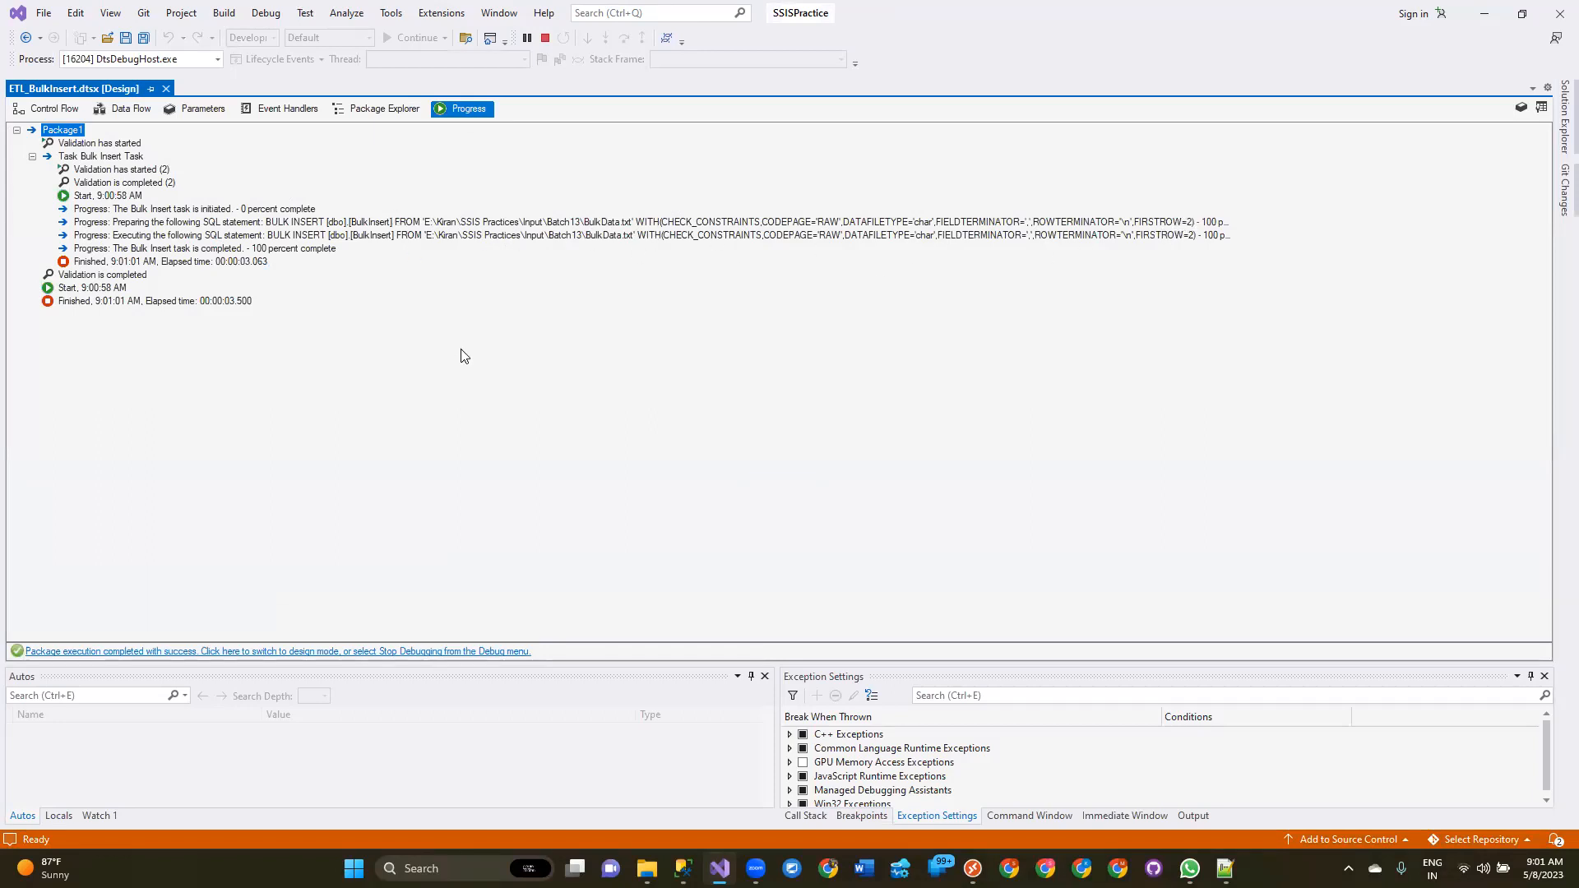
Copy the generated BULK INSERT statement line from the progress log and paste it below the CREATE TABLE script in SSMS.
left_click(489, 224)
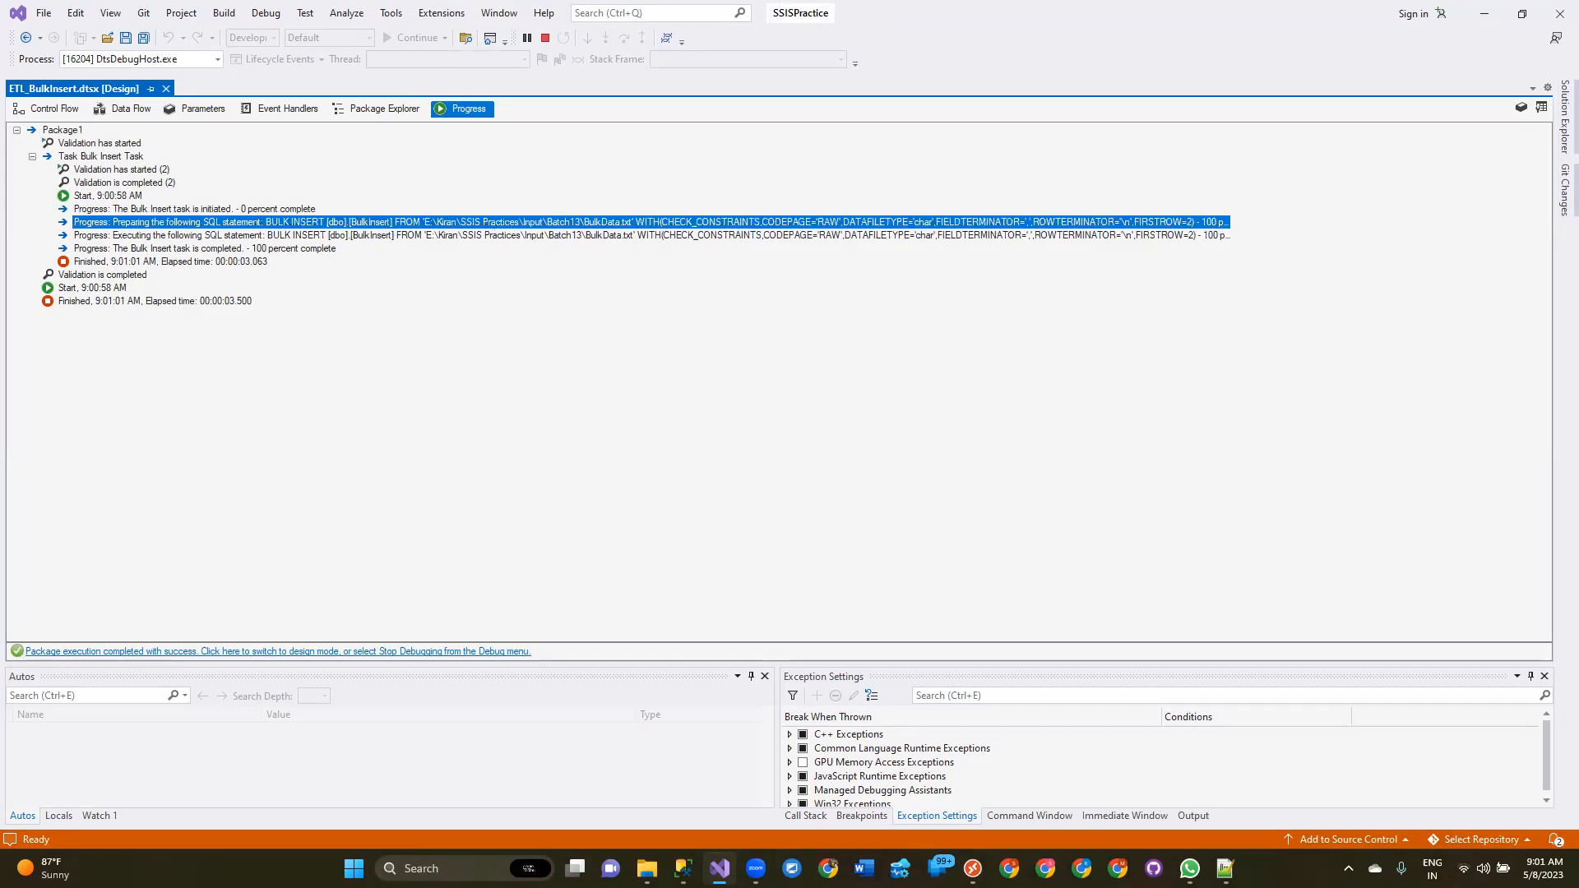
key("alt+Tab")
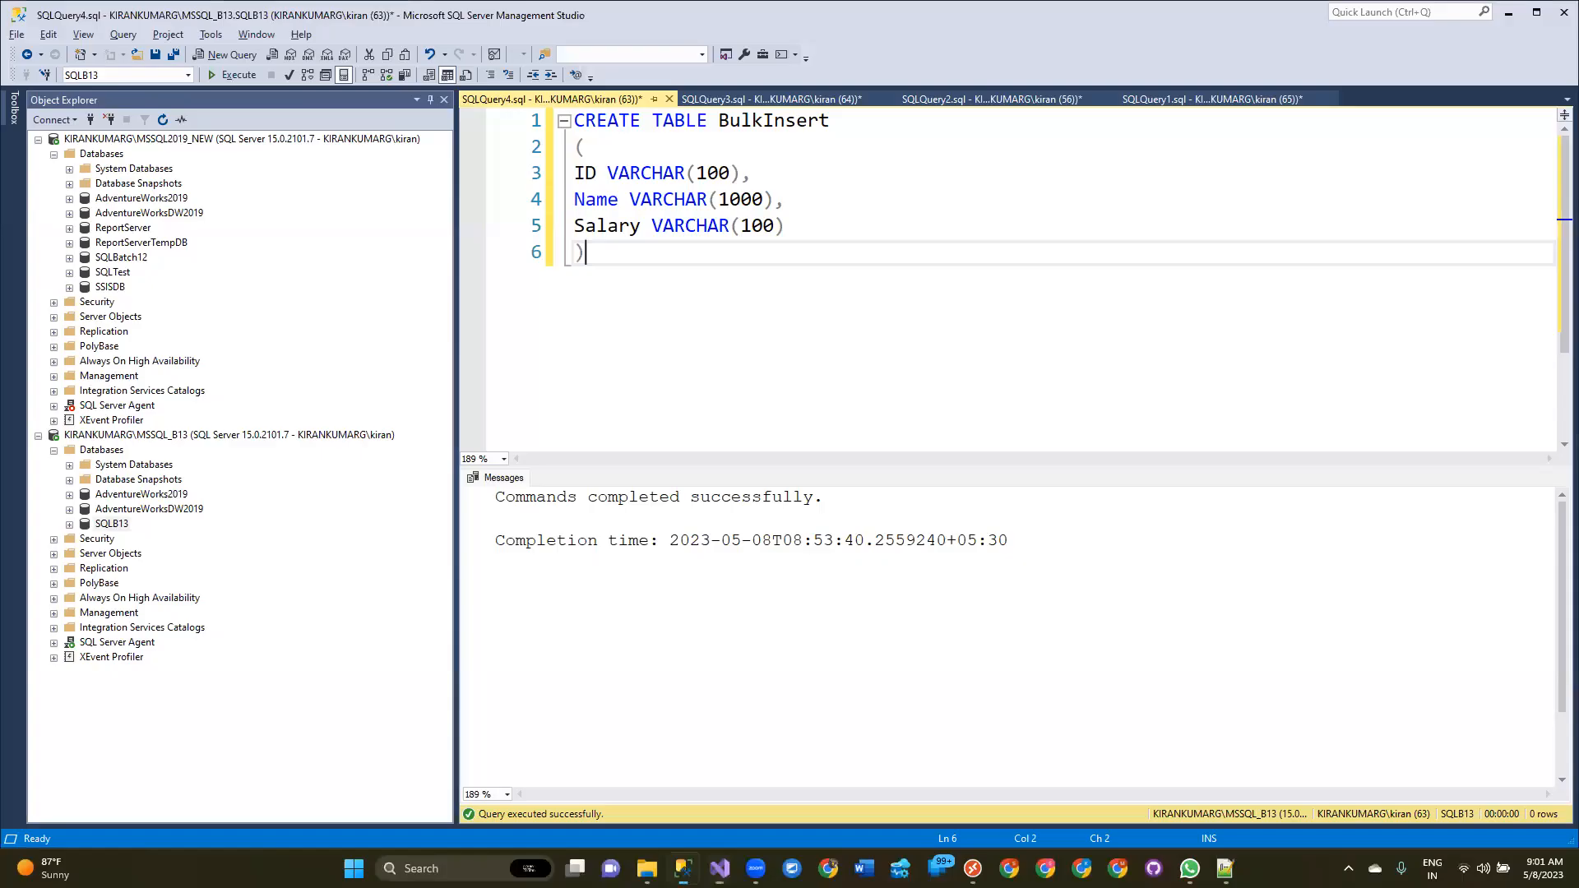
key("Return")
key("Return")
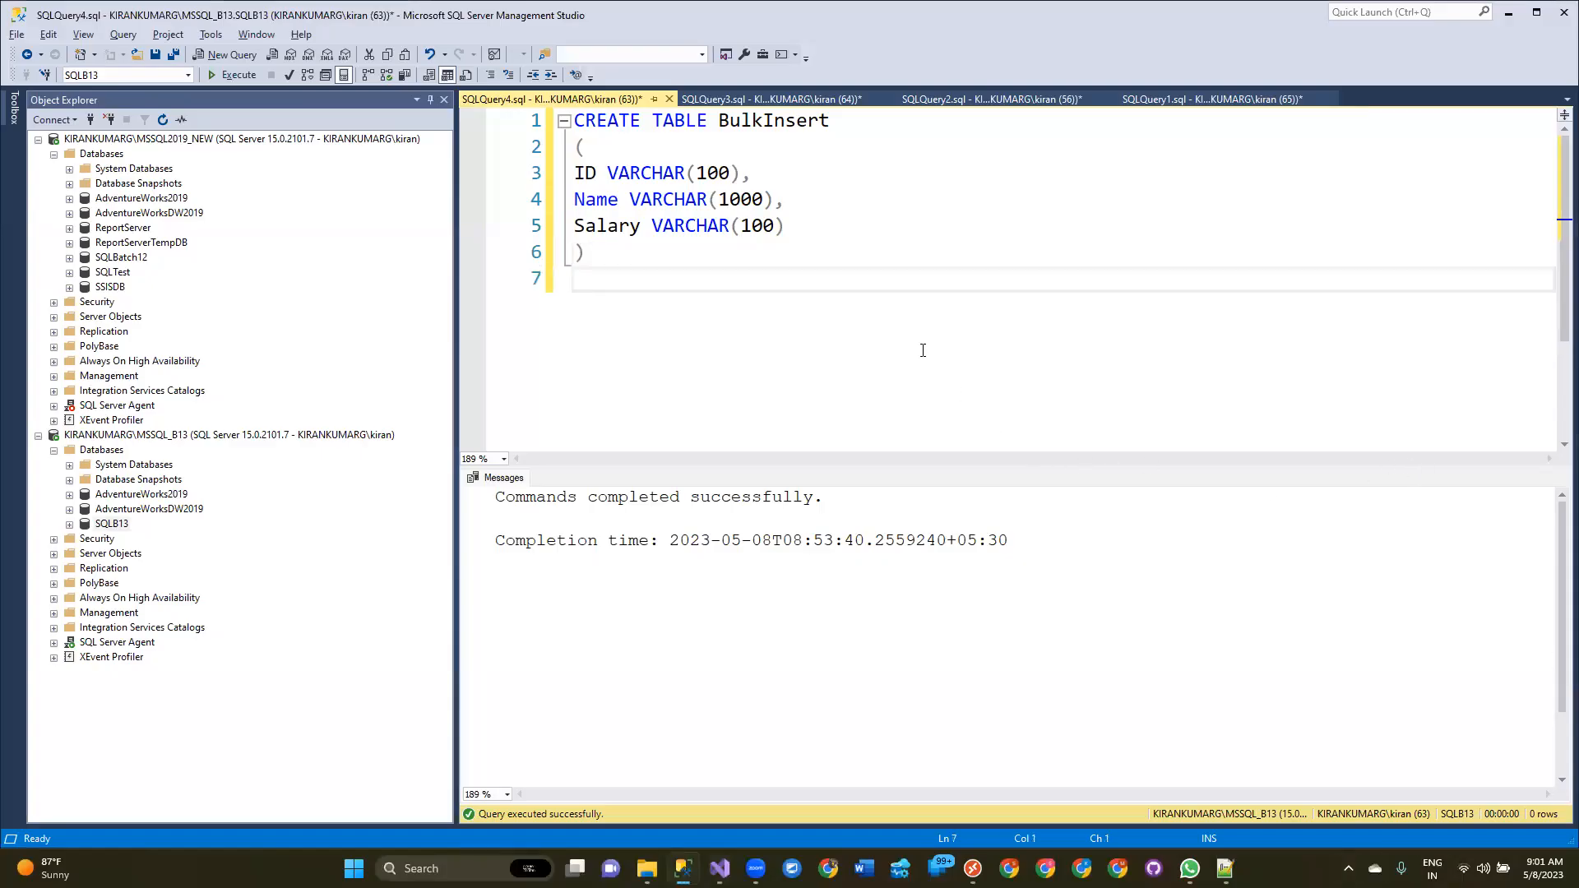
key("ctrl+v")
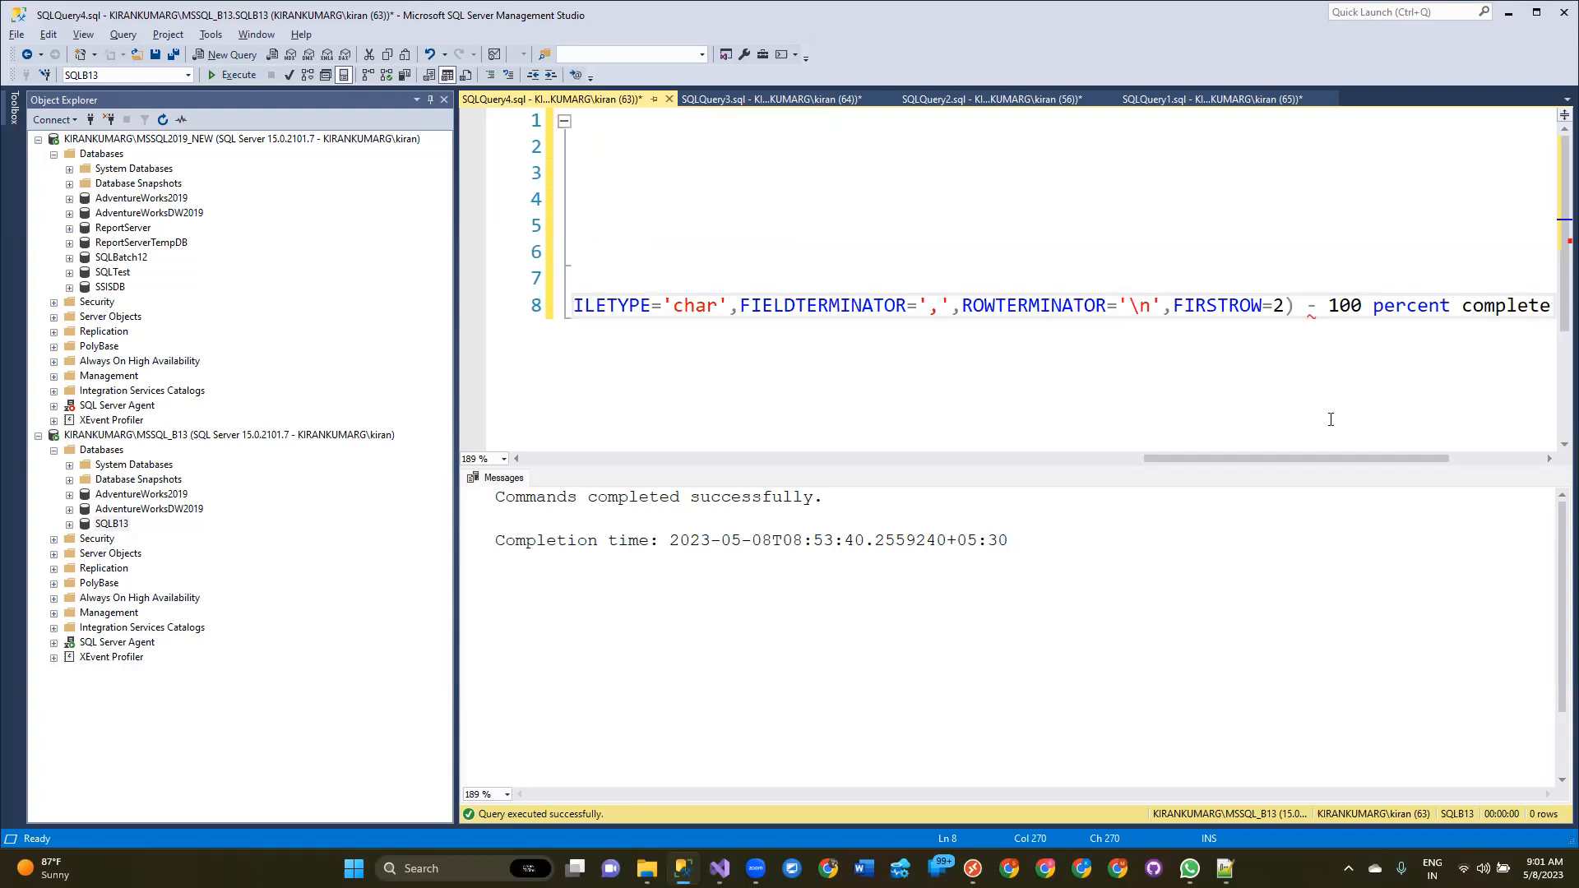
Examine the pasted BULK INSERT statement and its target table name in the query window.
left_click_drag(1348, 457, 868, 445)
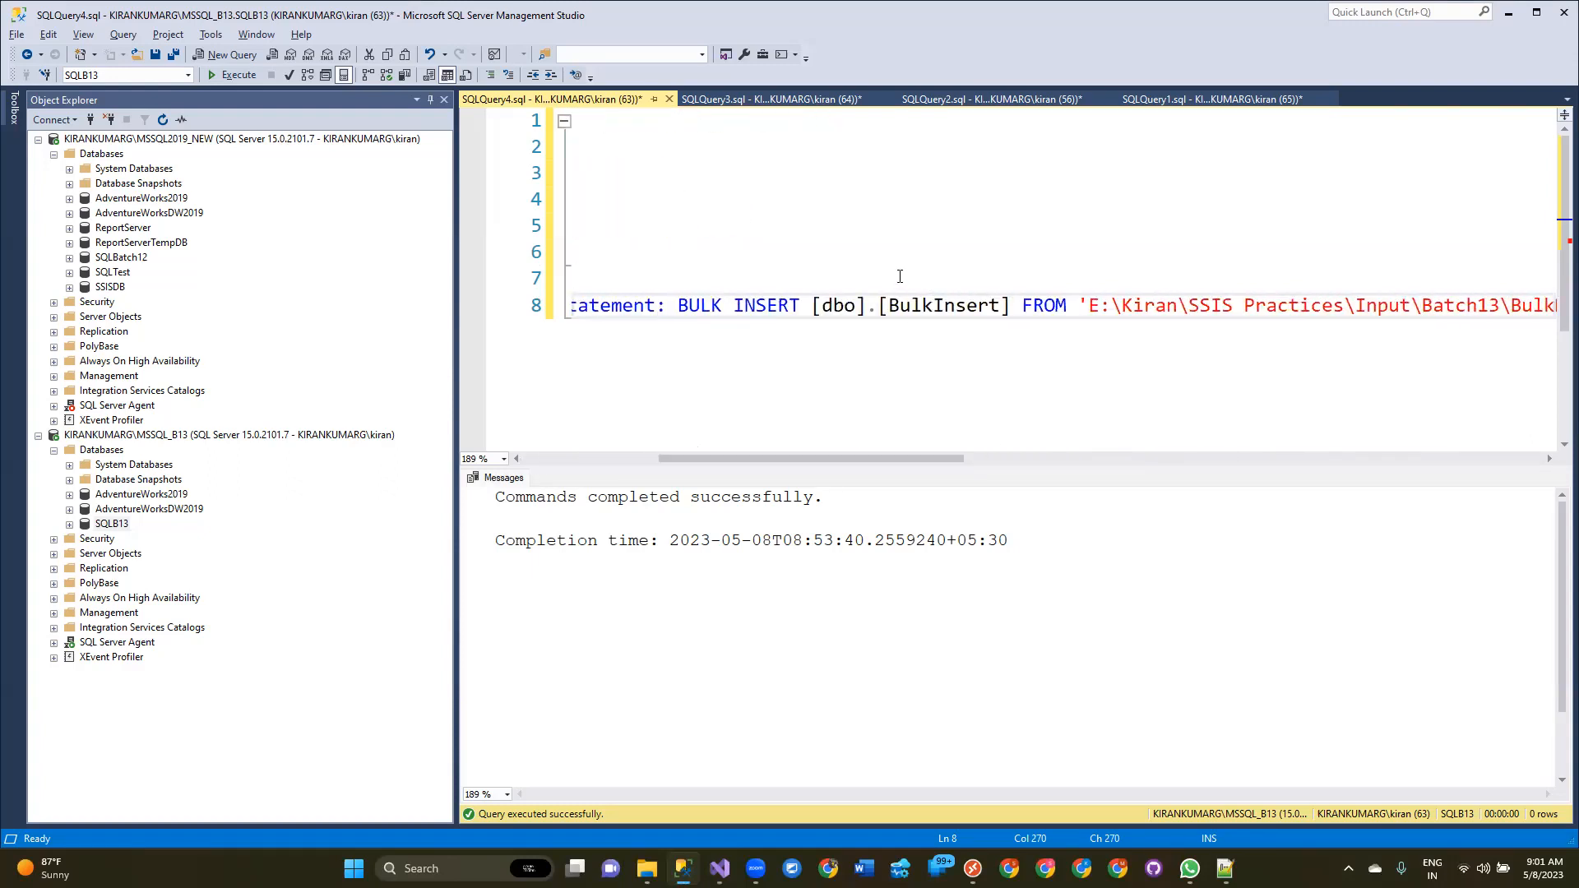
left_click(680, 311)
left_click_drag(809, 307, 575, 278)
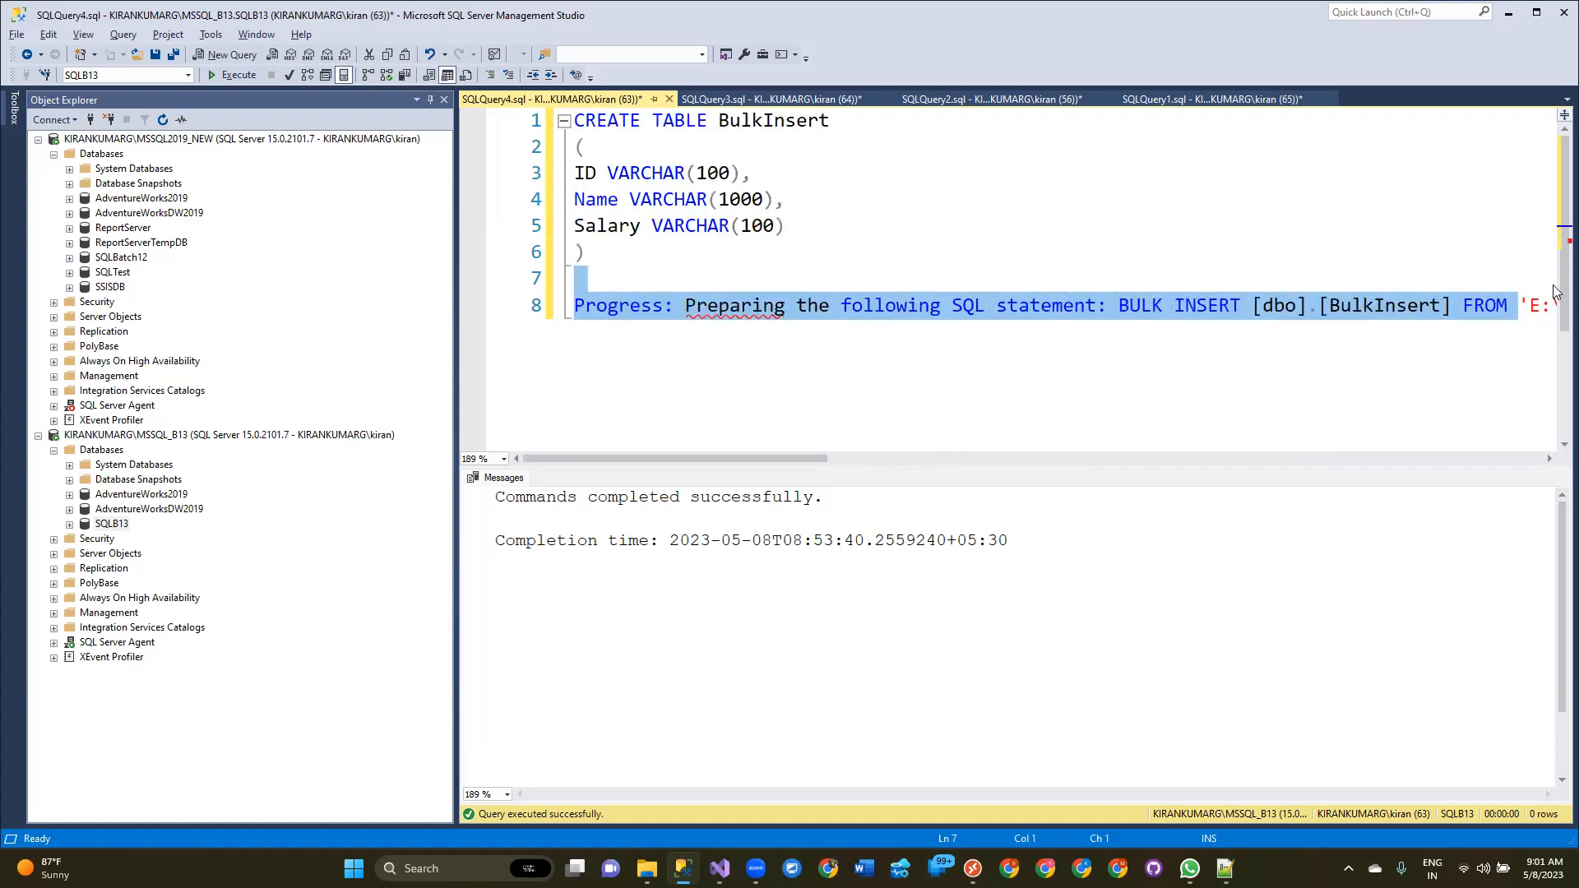
left_click_drag(736, 373, 569, 329)
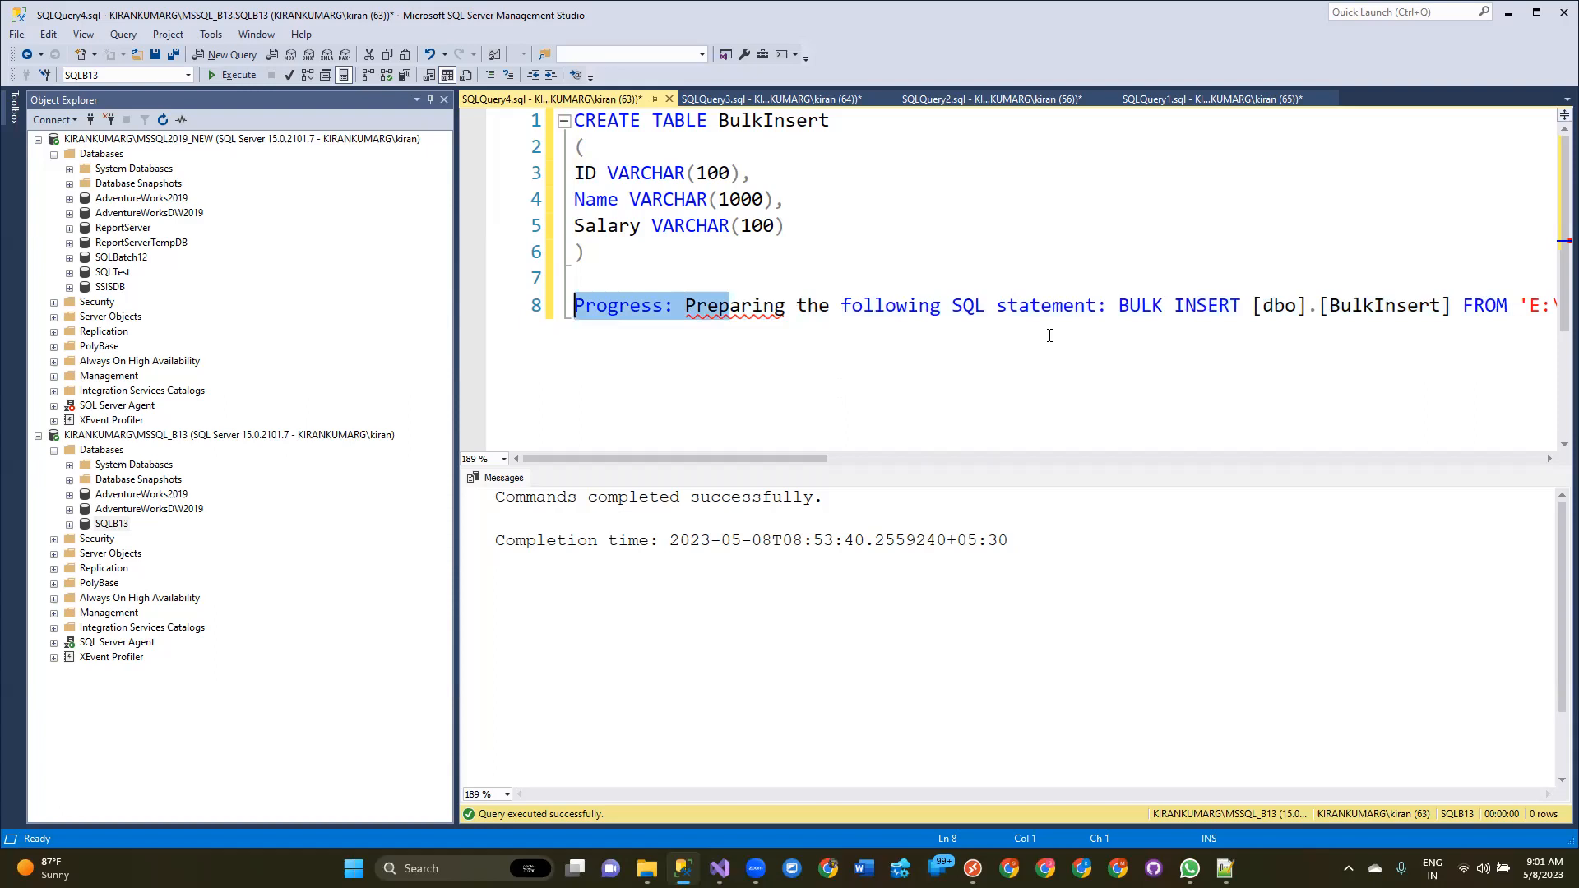
double_click(761, 122)
key("ctrl+c")
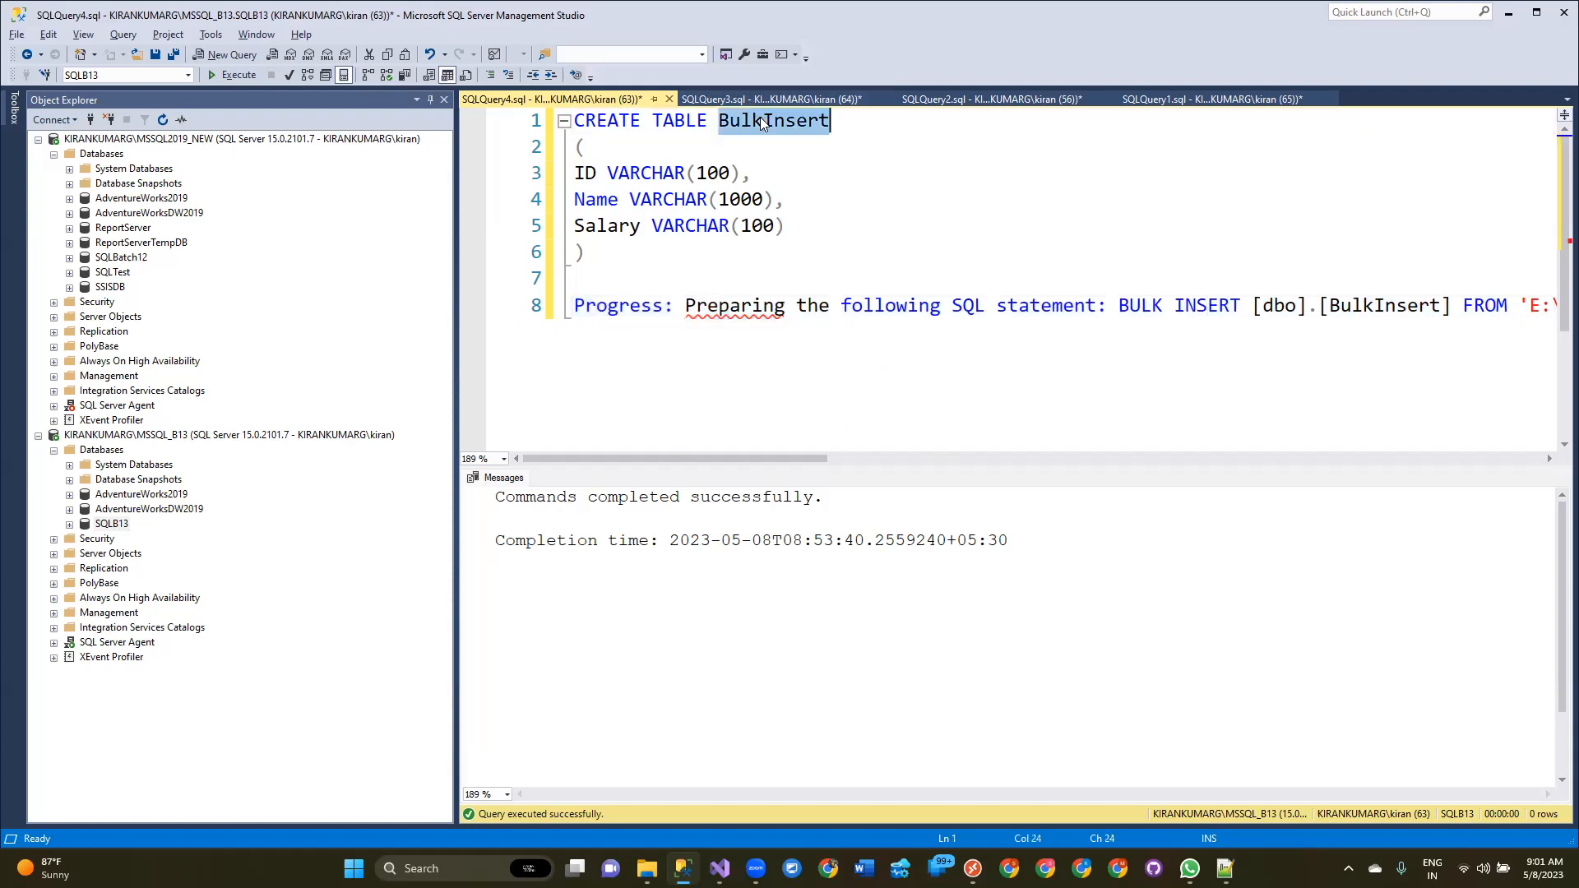
Add a SELECT * FROM BulkInsert query on a new line below the pasted BULK INSERT statement.
left_click(1028, 370)
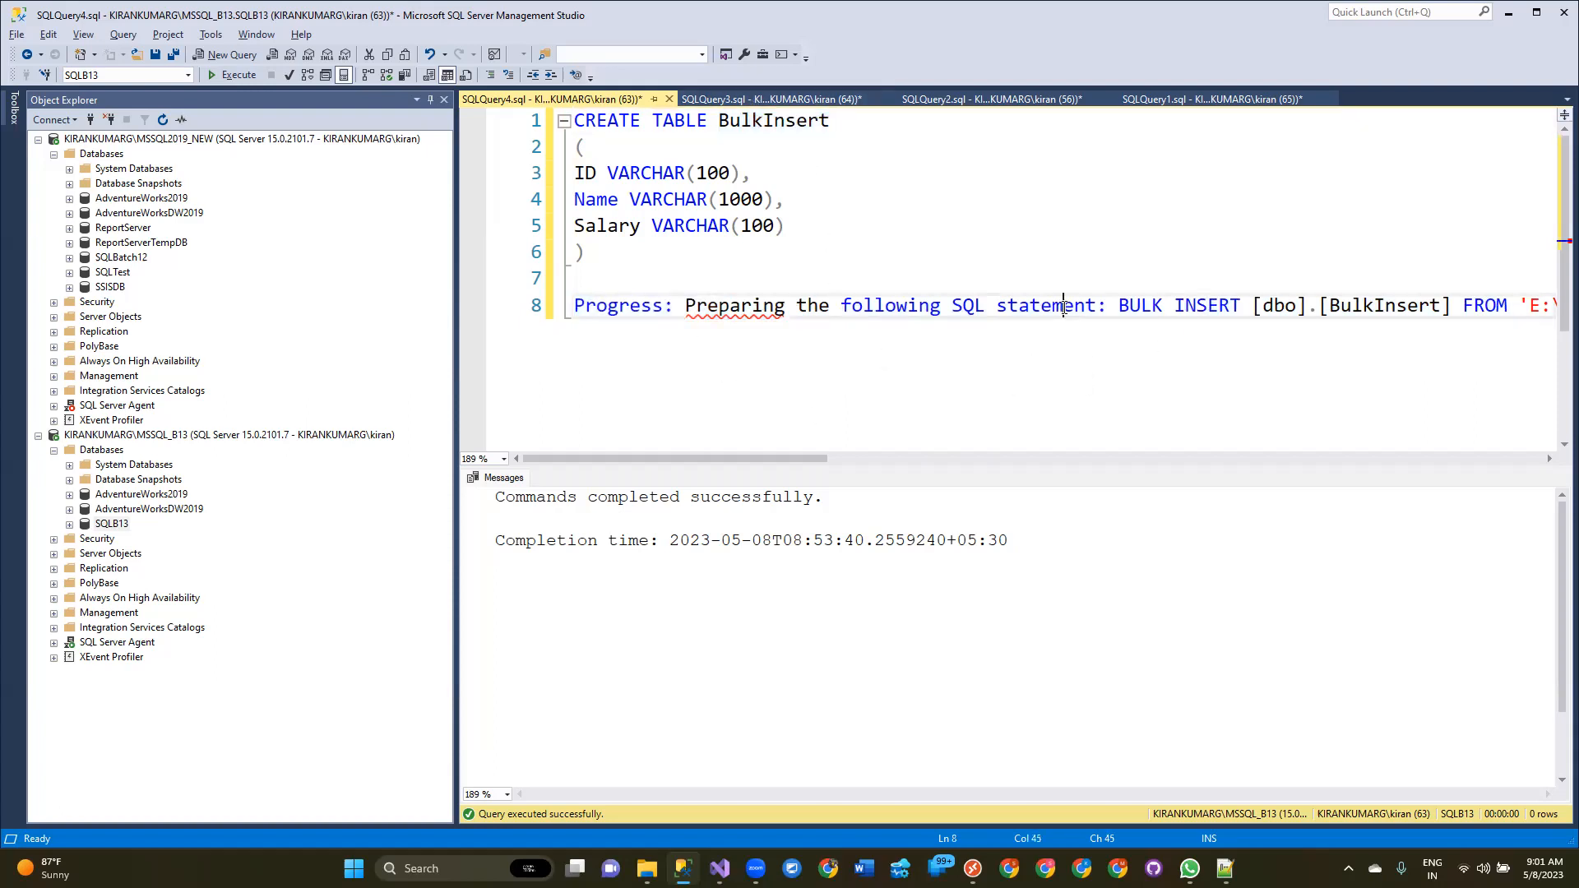
key("End")
key("Return")
key("Return")
key("Return")
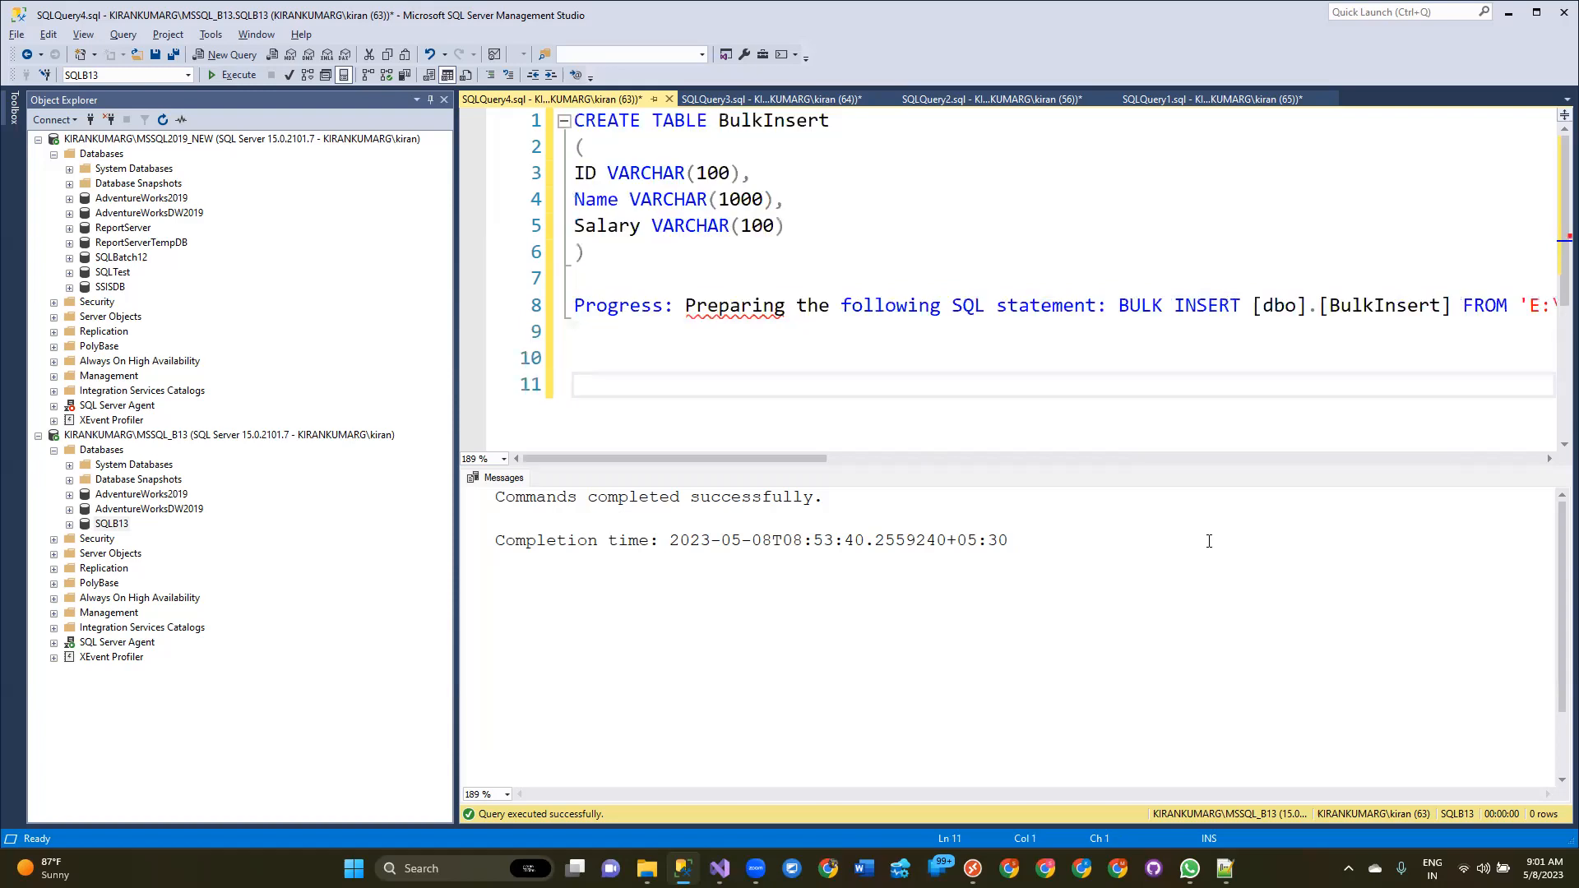
type("SELECT * FROM")
key("ctrl+v")
key("Return")
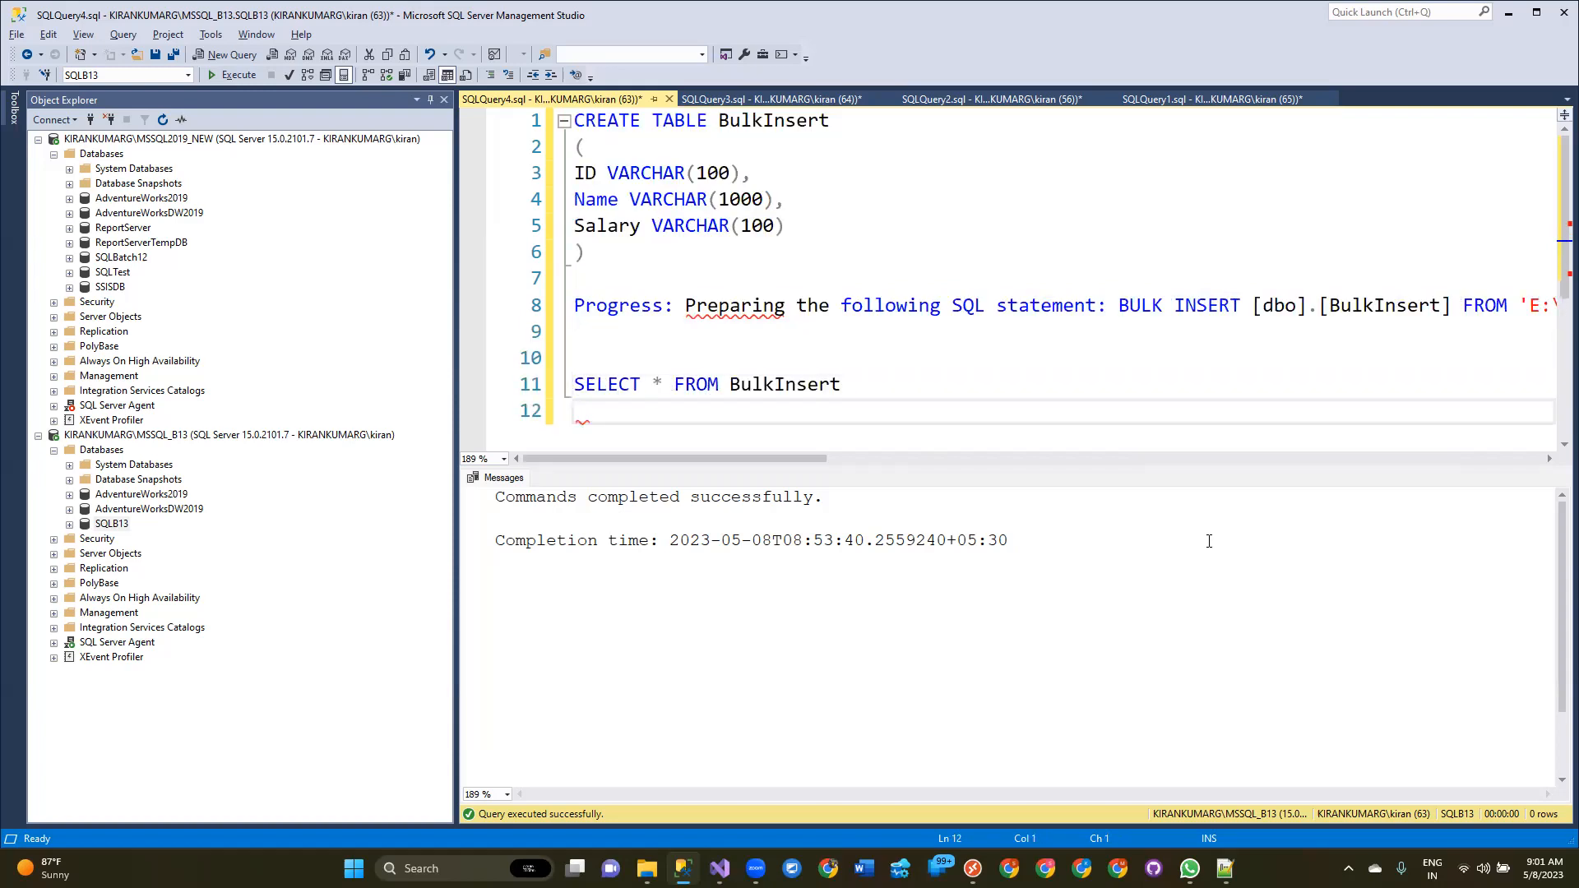
Select the SELECT * FROM BulkInsert line and execute it to view the table's rows.
key("f")
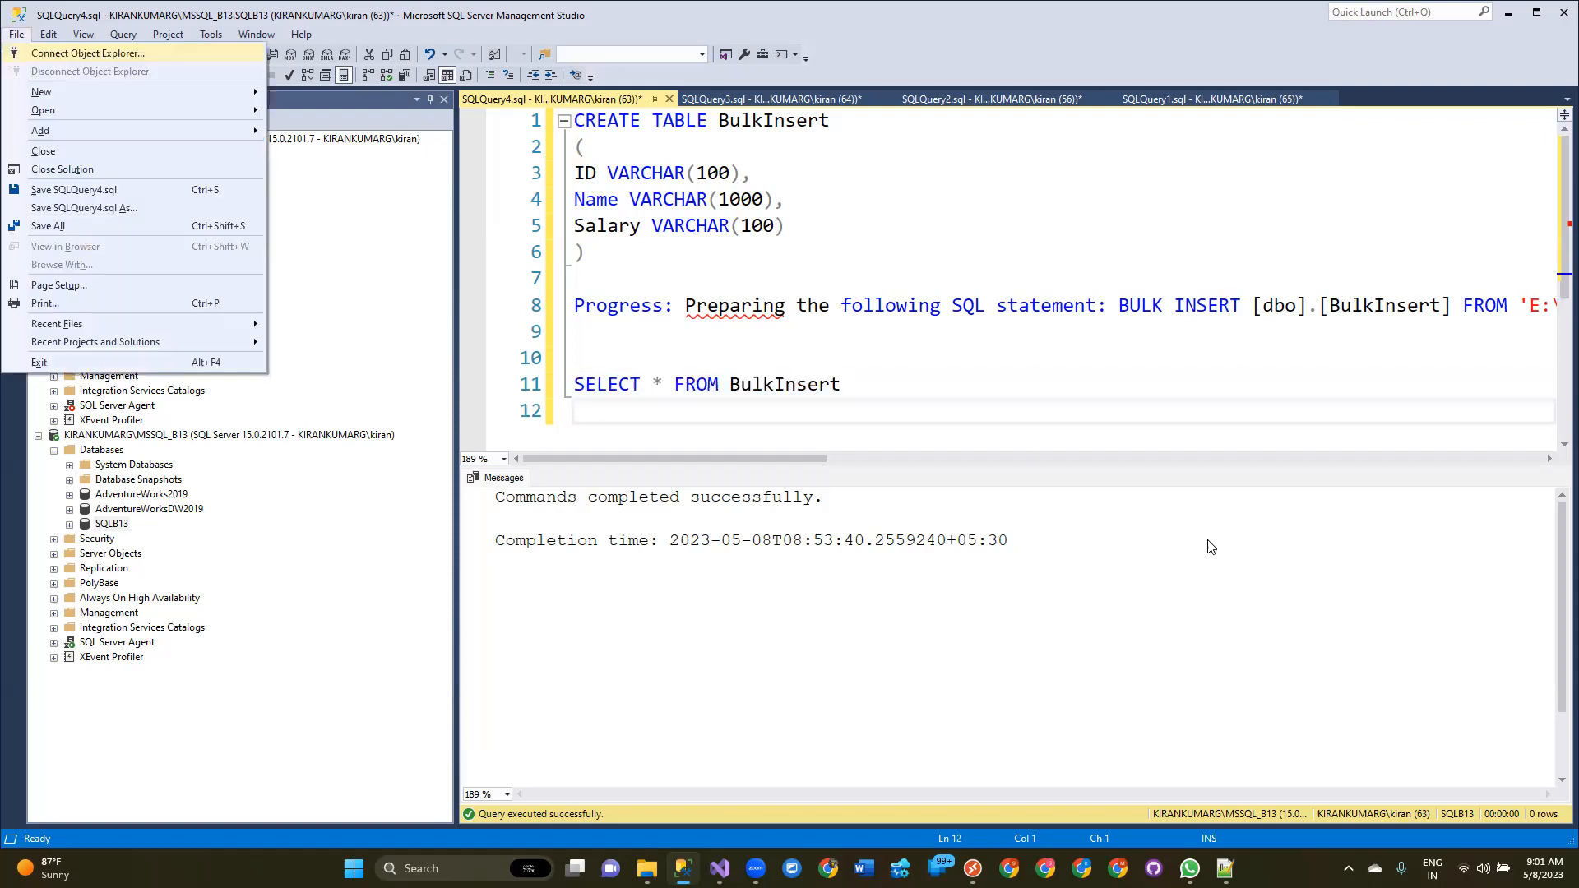
key("Escape")
key("Down")
key("Escape")
key("Escape")
key("shift+Up")
key("F5")
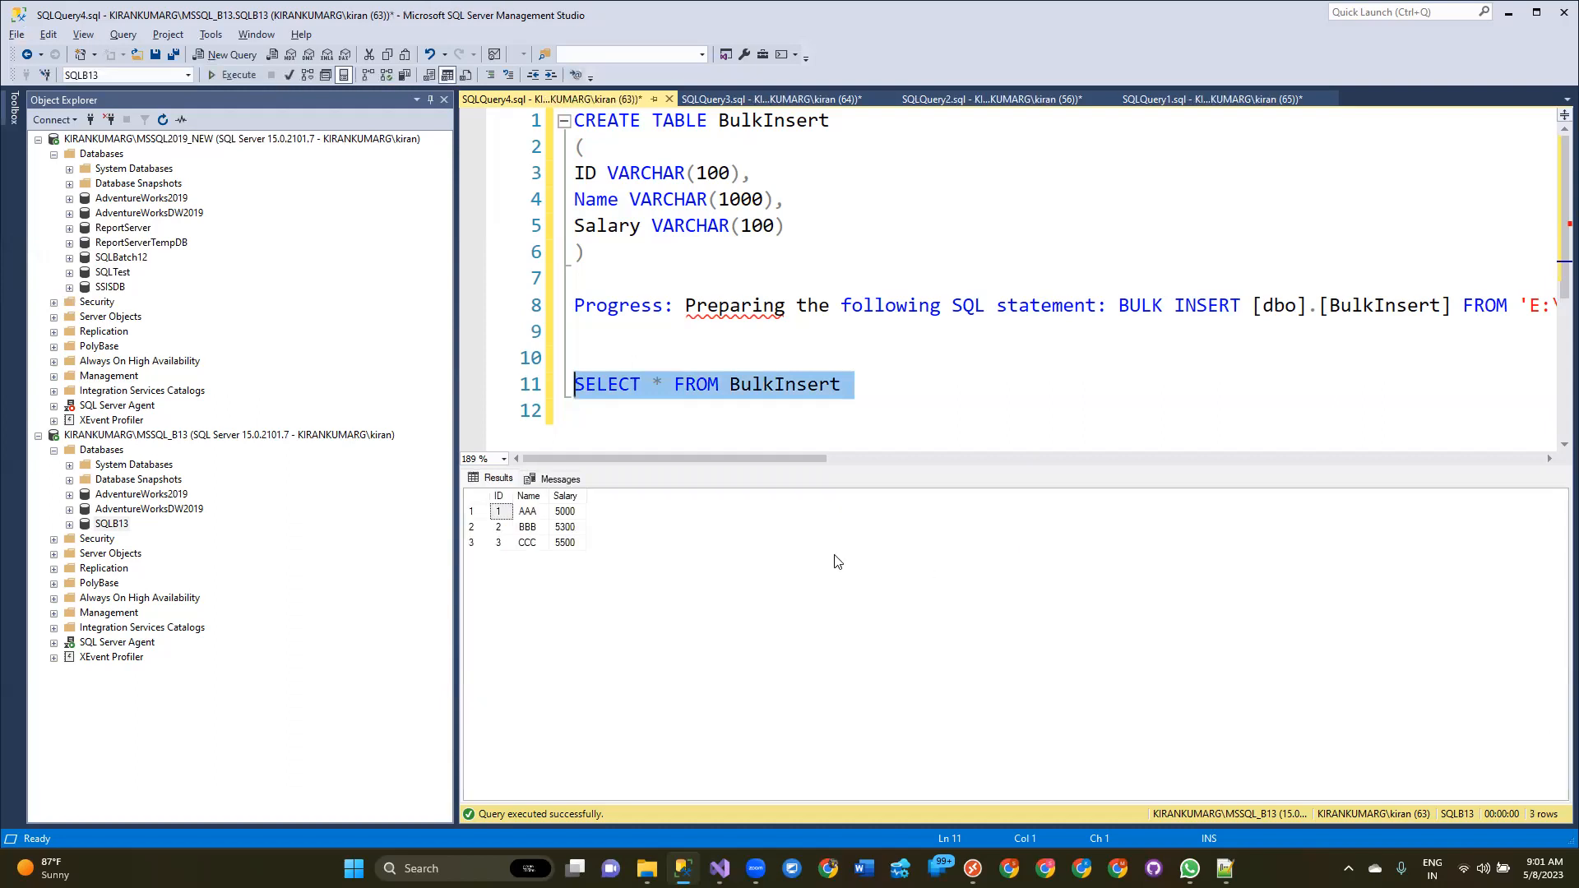
Select all result rows and scroll across the pasted BULK INSERT statement to examine its options.
left_click(505, 515)
key("ctrl+a")
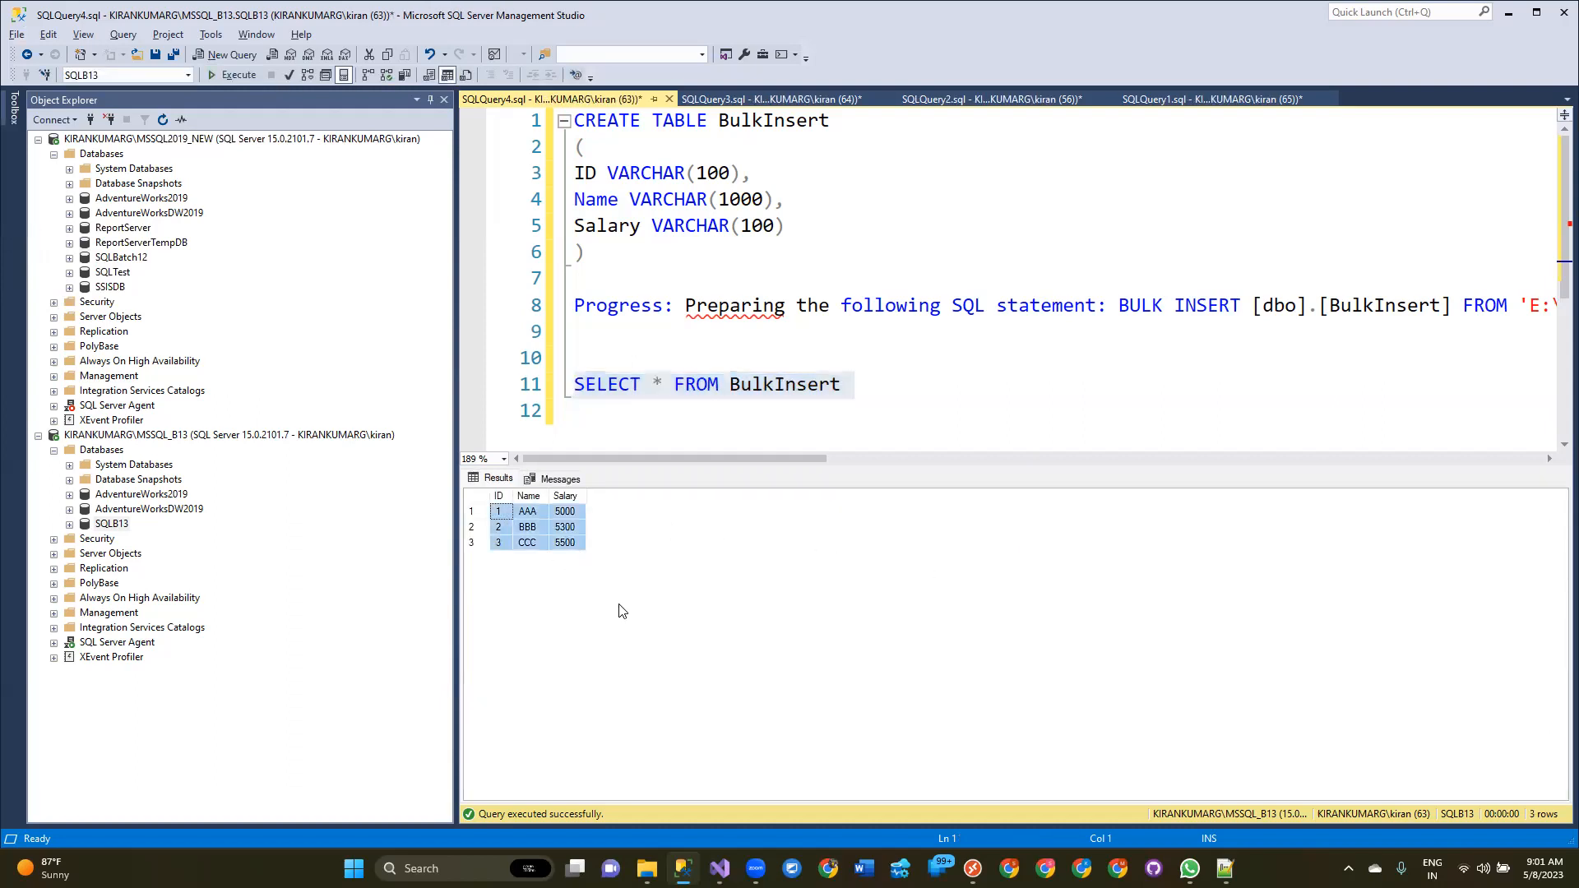
left_click_drag(706, 457, 1304, 436)
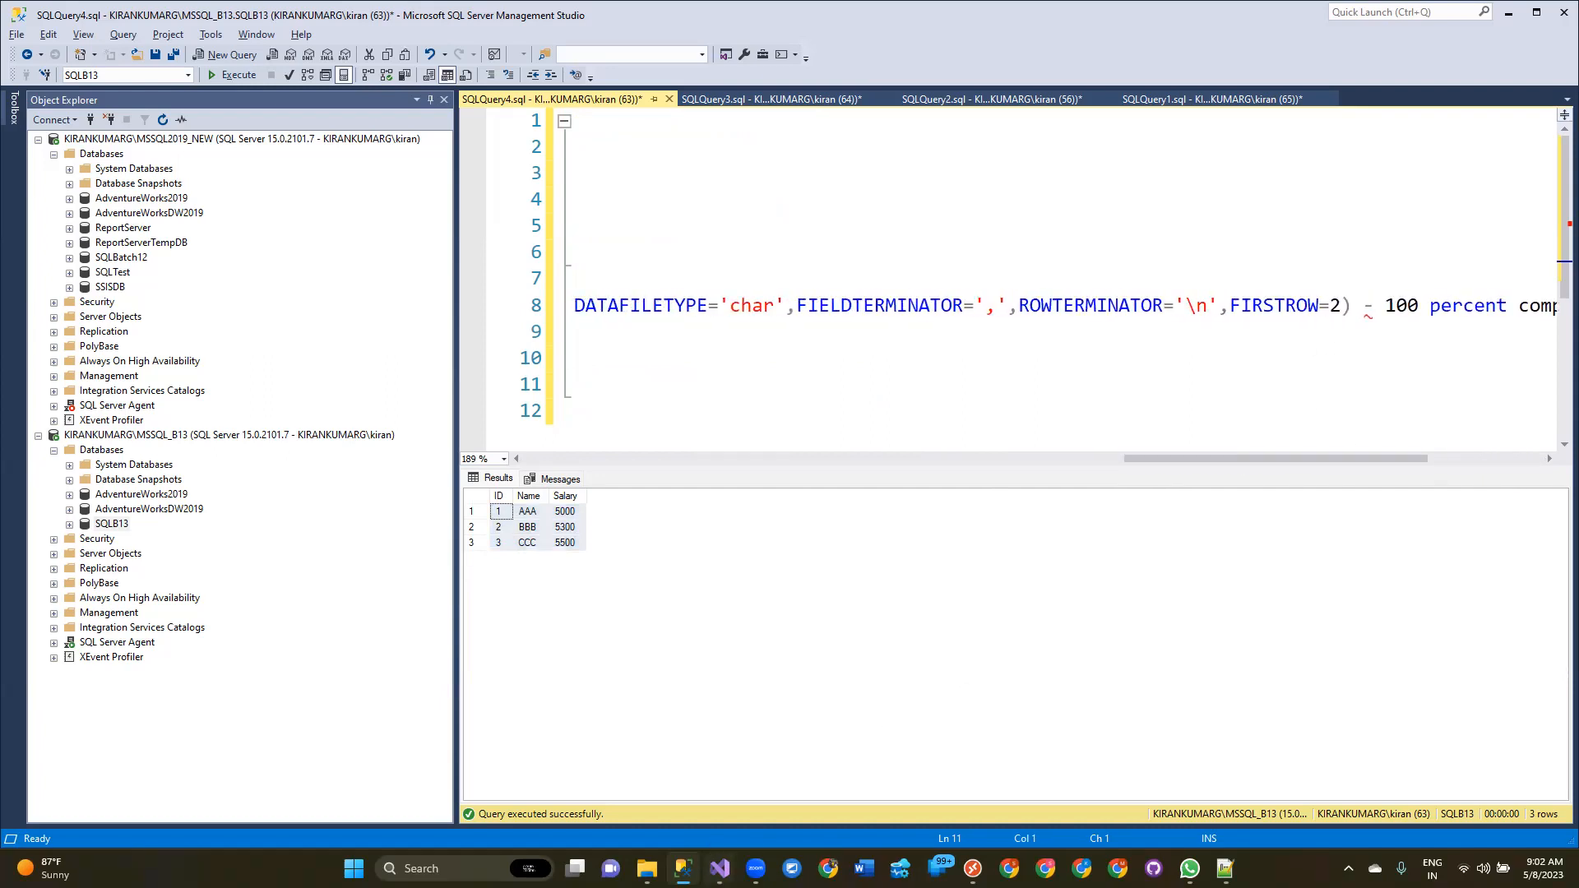
Switch to Visual Studio, stop debugging the package, and save it.
key("alt+Tab")
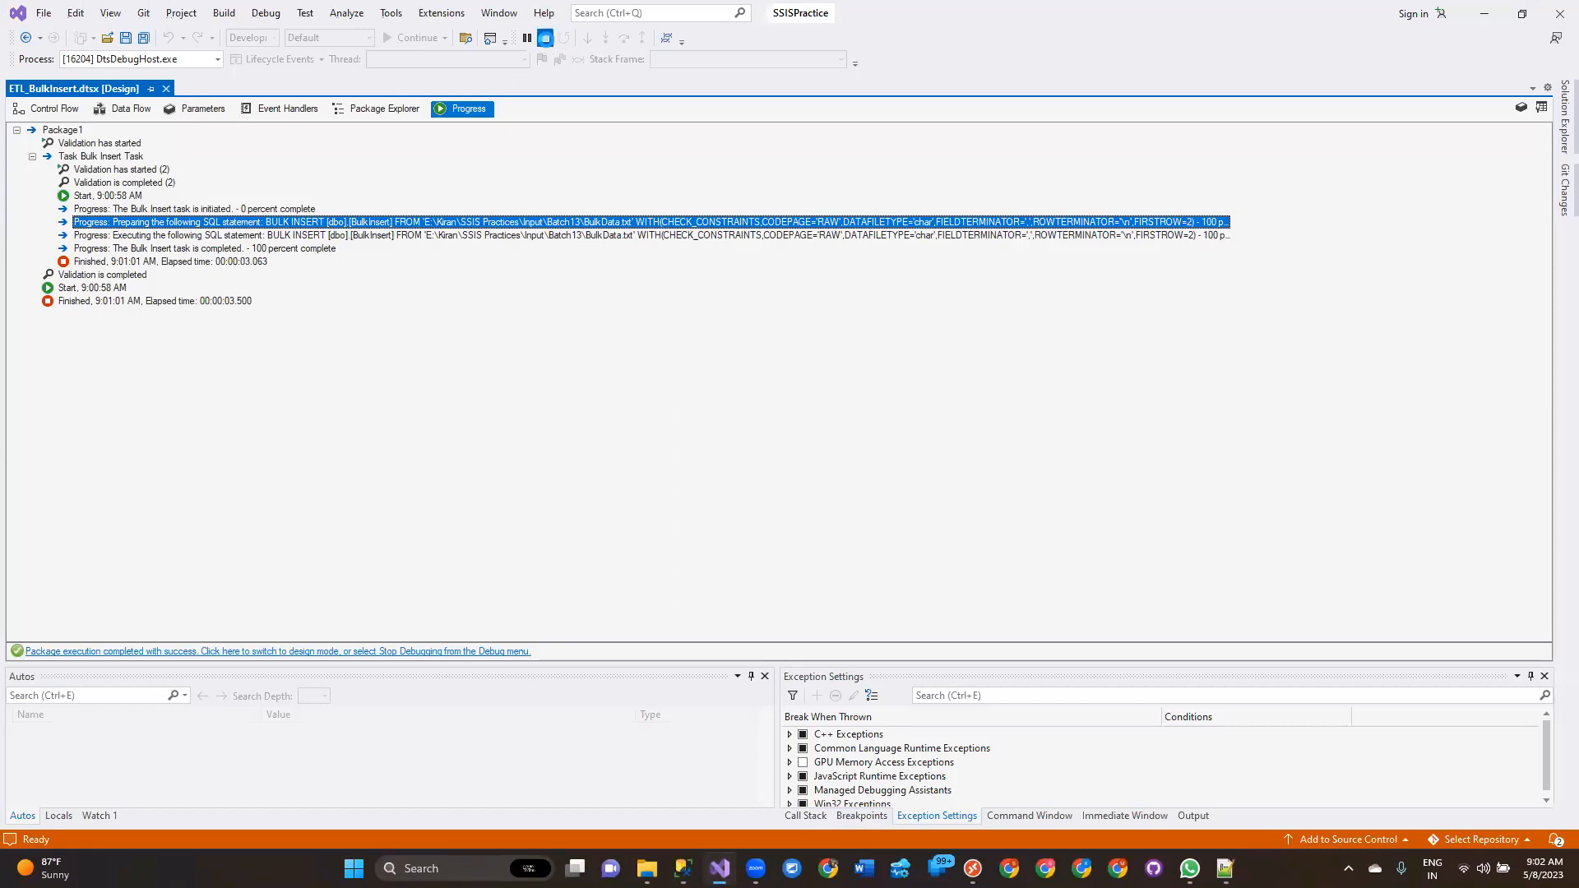
key("shift+F5")
key("ctrl+s")
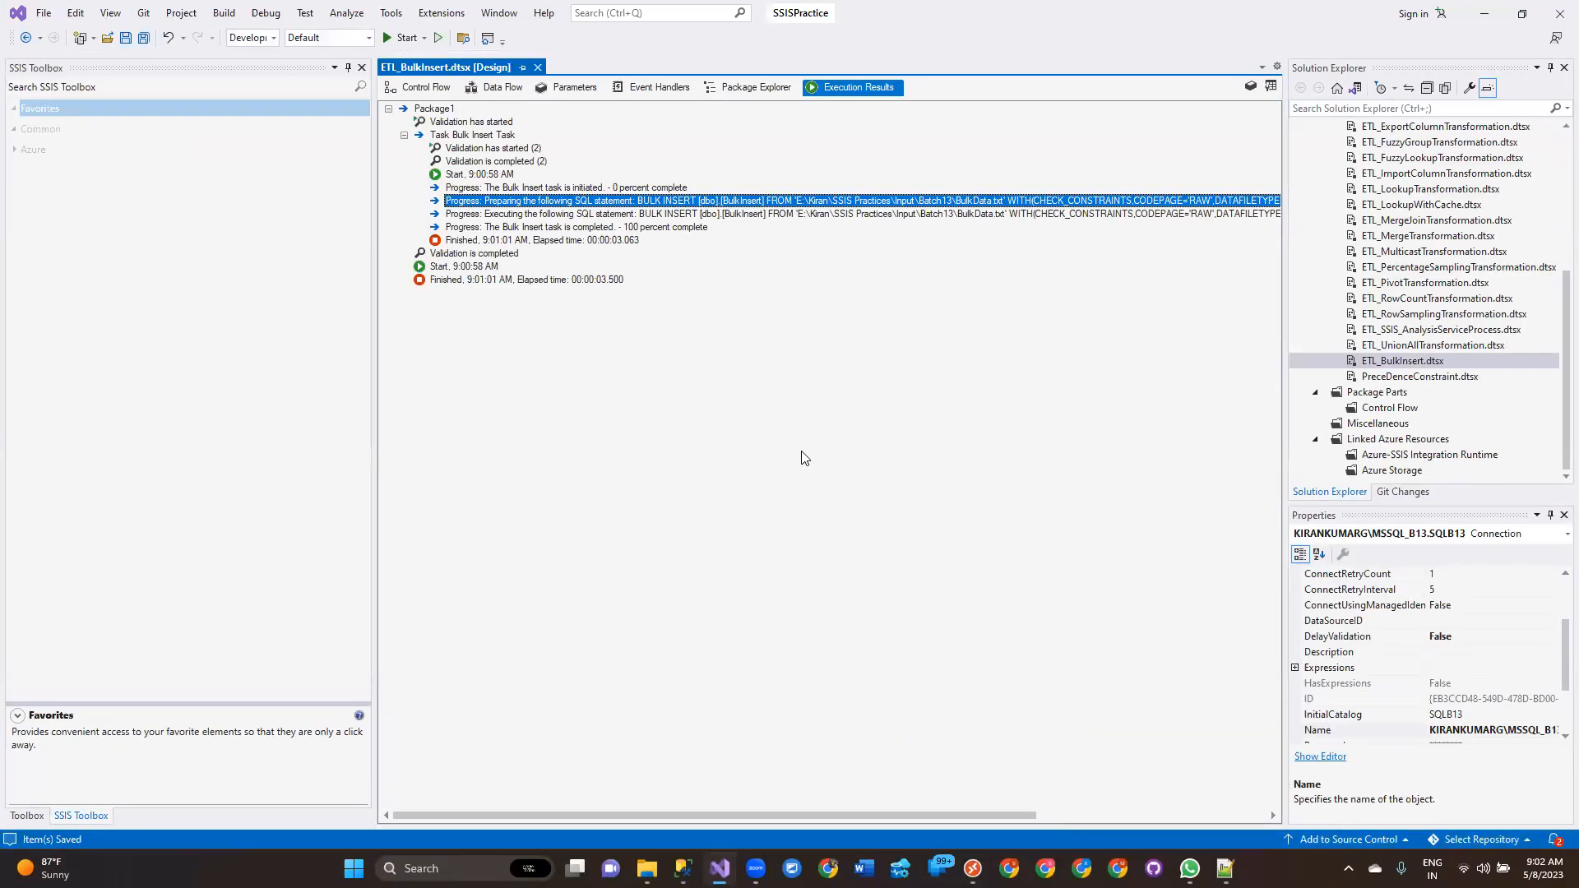
Execute the ETL_BulkInsert.dtsx package again and open its Progress view.
right_click(1448, 362)
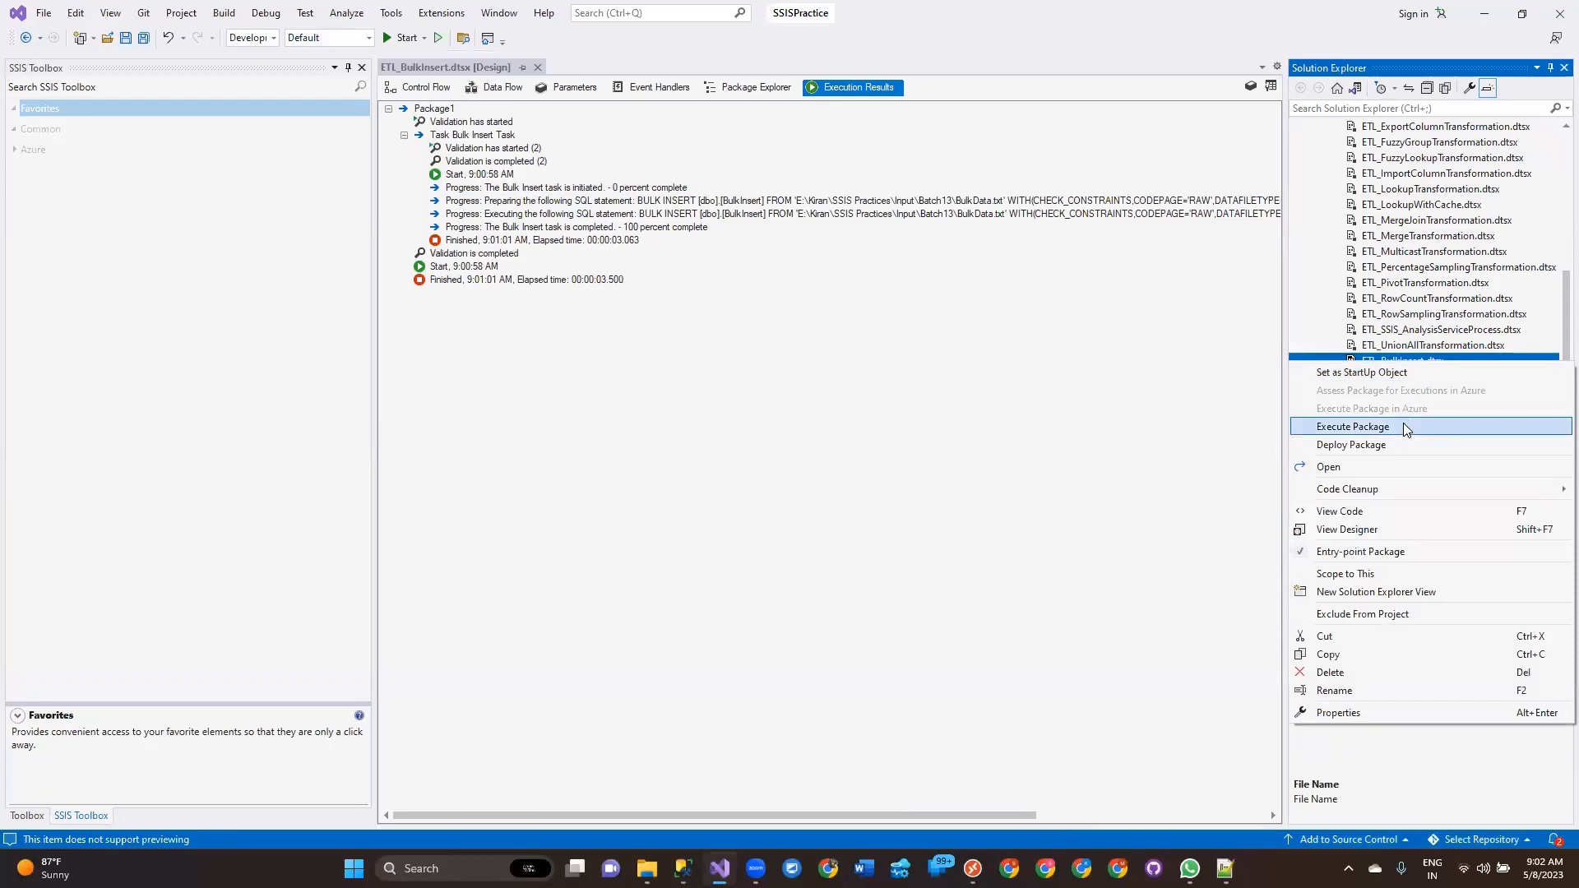
left_click(1403, 426)
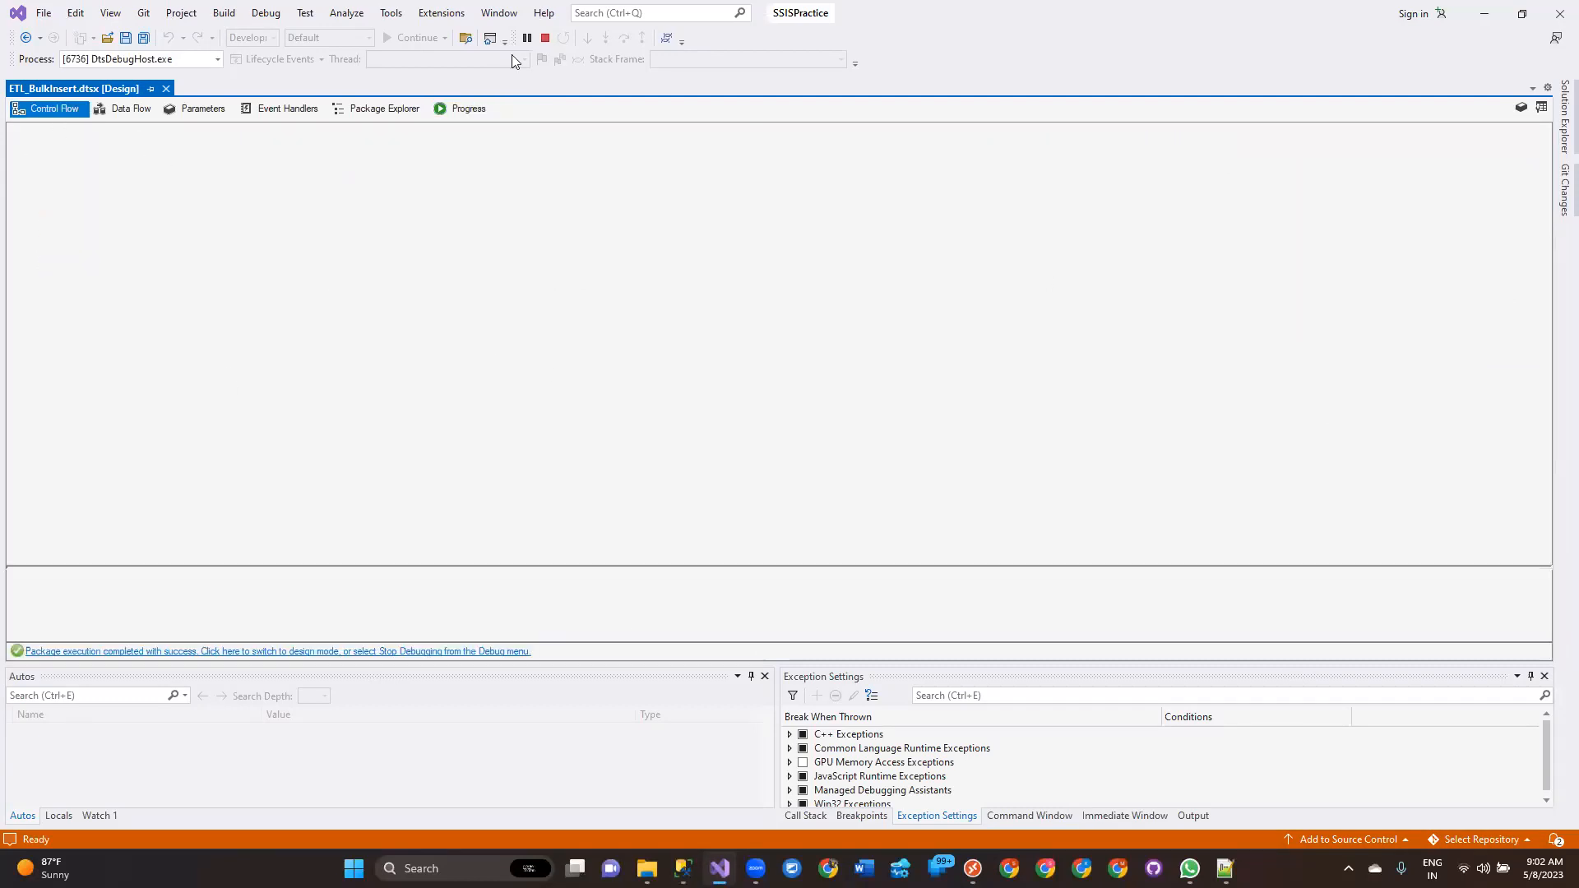
left_click(459, 108)
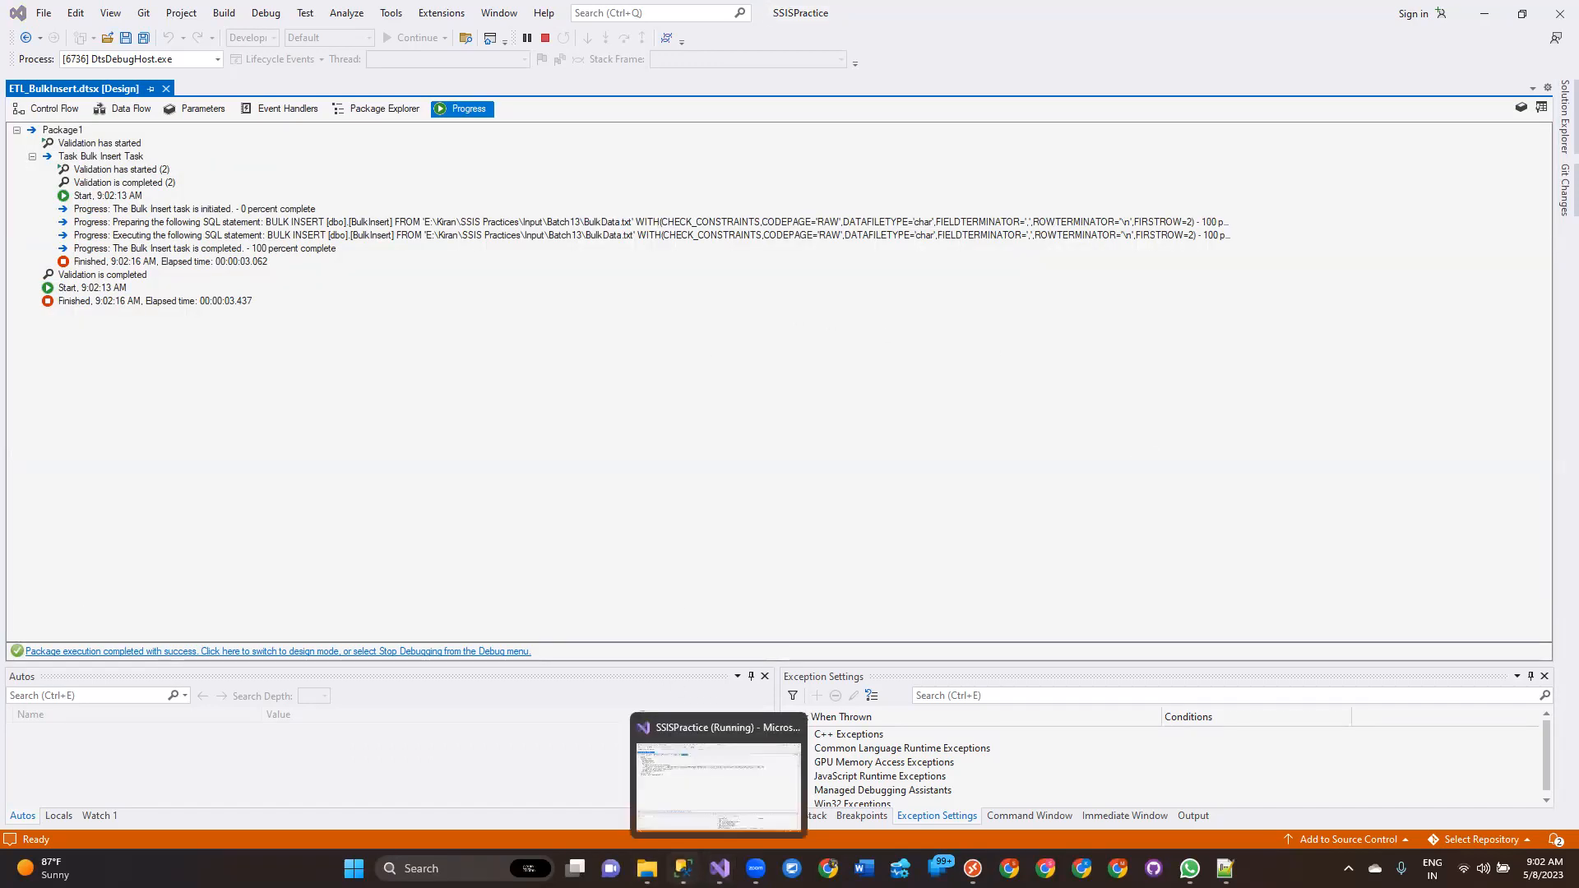
Return to SSMS and rerun the SELECT * FROM BulkInsert query to check the loaded rows.
left_click(684, 868)
left_click(637, 402)
left_click_drag(1140, 458, 332, 518)
left_click_drag(880, 384, 472, 395)
key("F5")
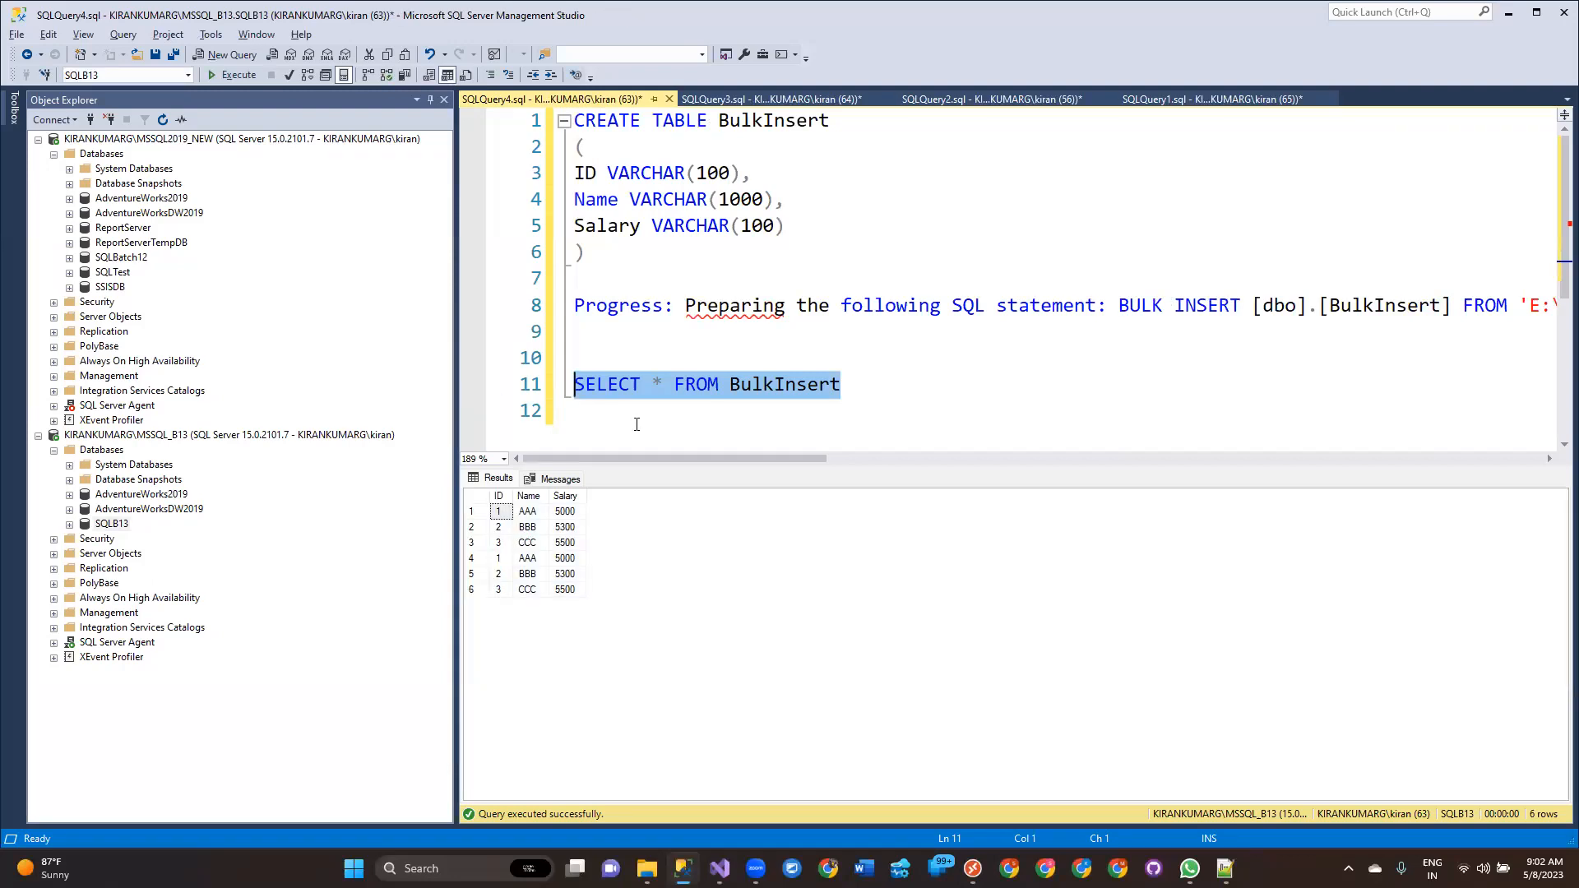
Delete the pasted Progress log line from the query window, leaving the CREATE TABLE and SELECT statements.
left_click(877, 402)
left_click_drag(862, 390, 534, 388)
left_click(595, 418)
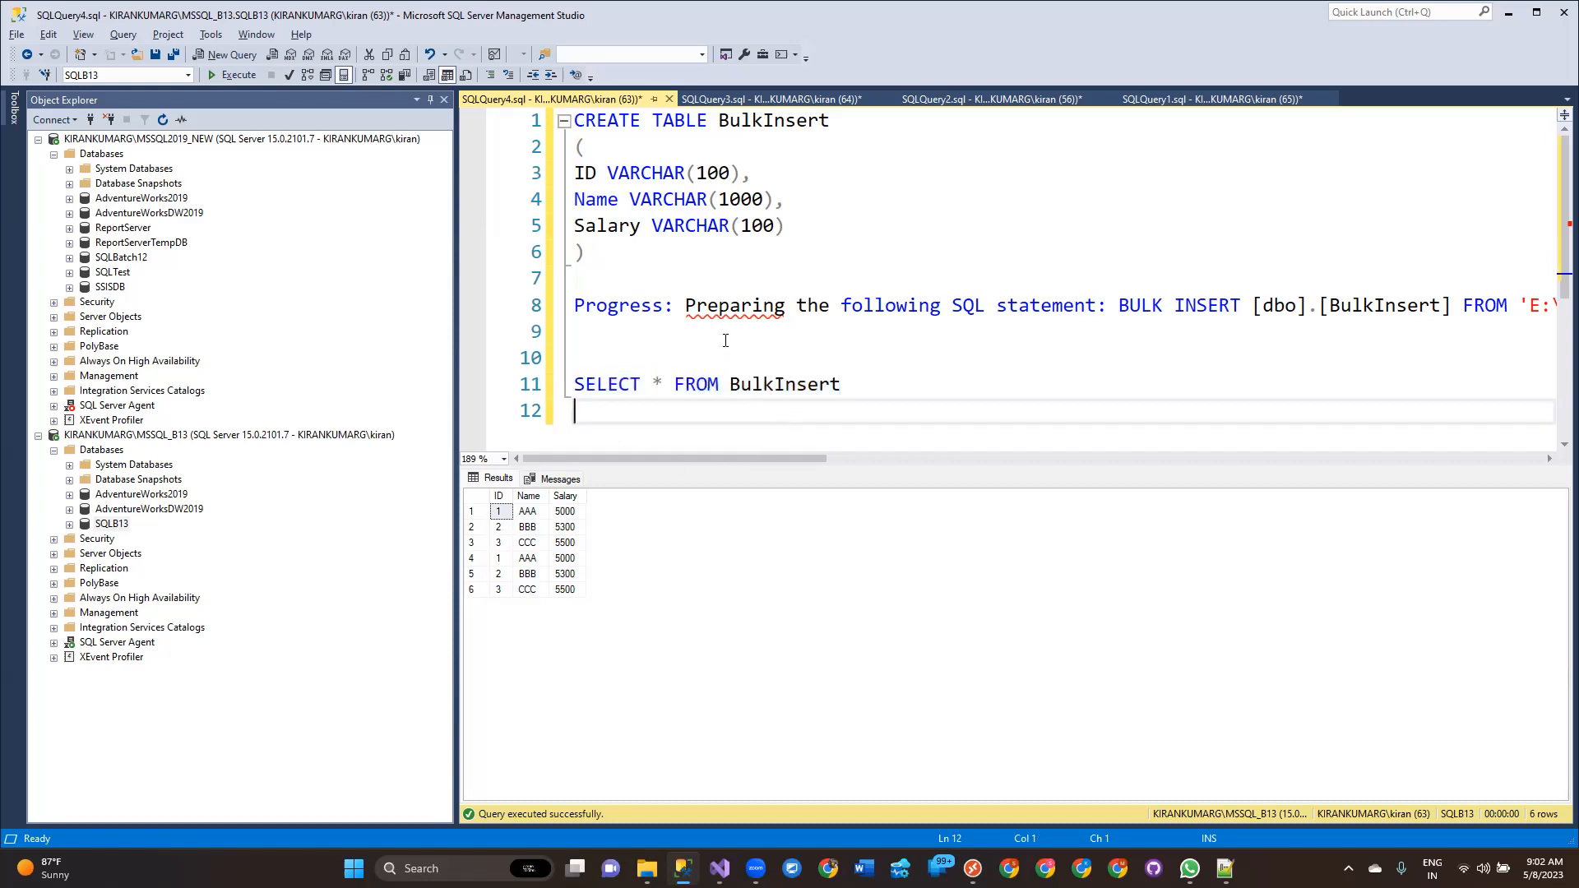
left_click_drag(726, 341, 426, 293)
key("Delete")
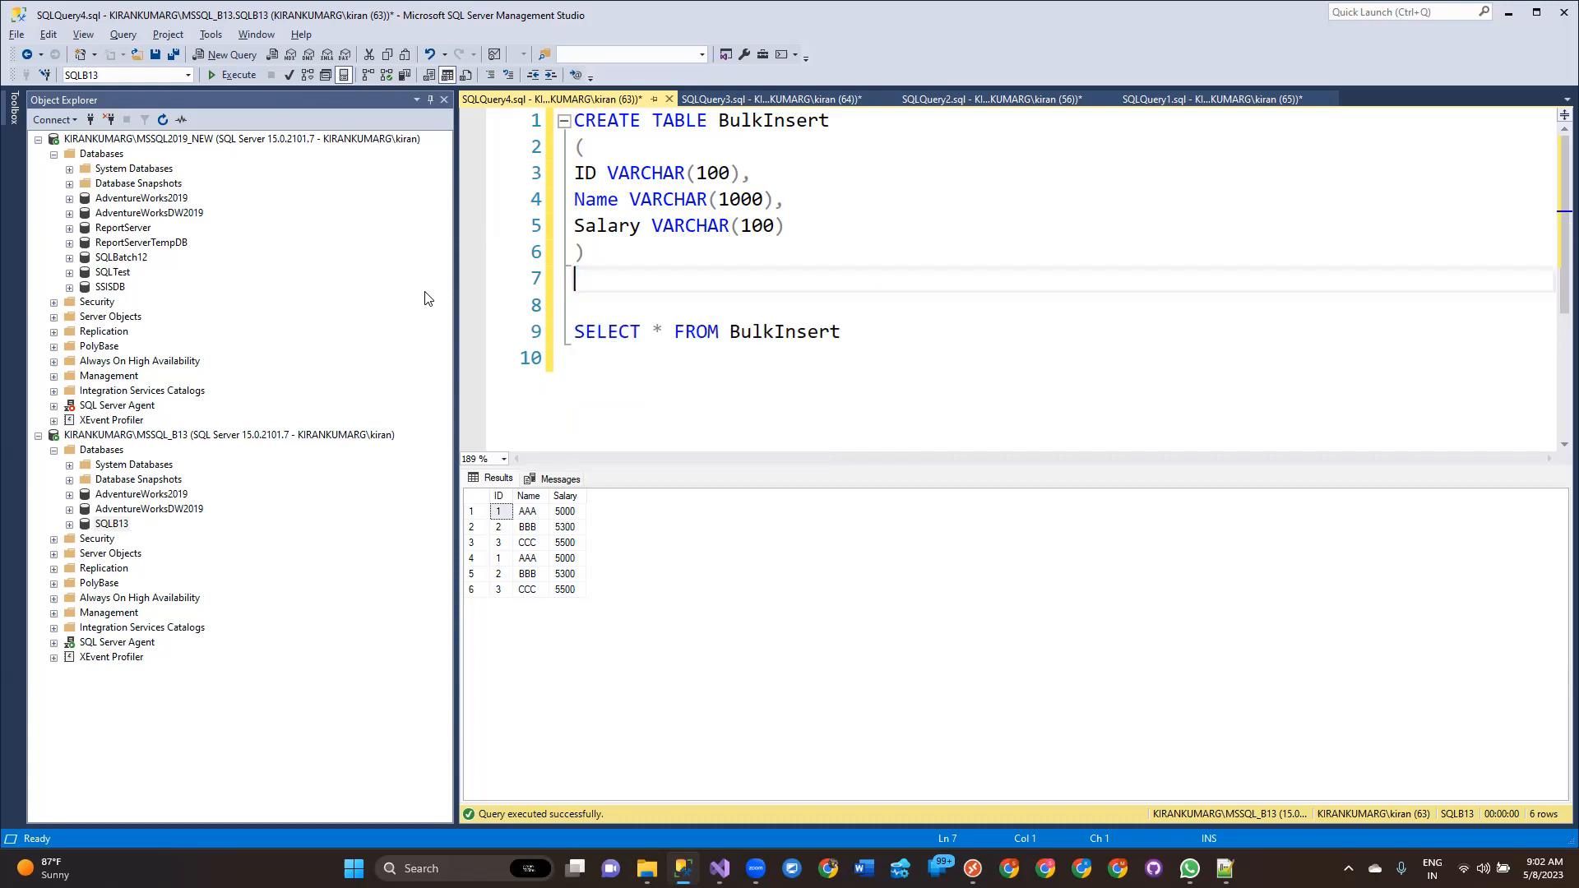
Switch to Visual Studio and stop debugging the package.
left_click(719, 869)
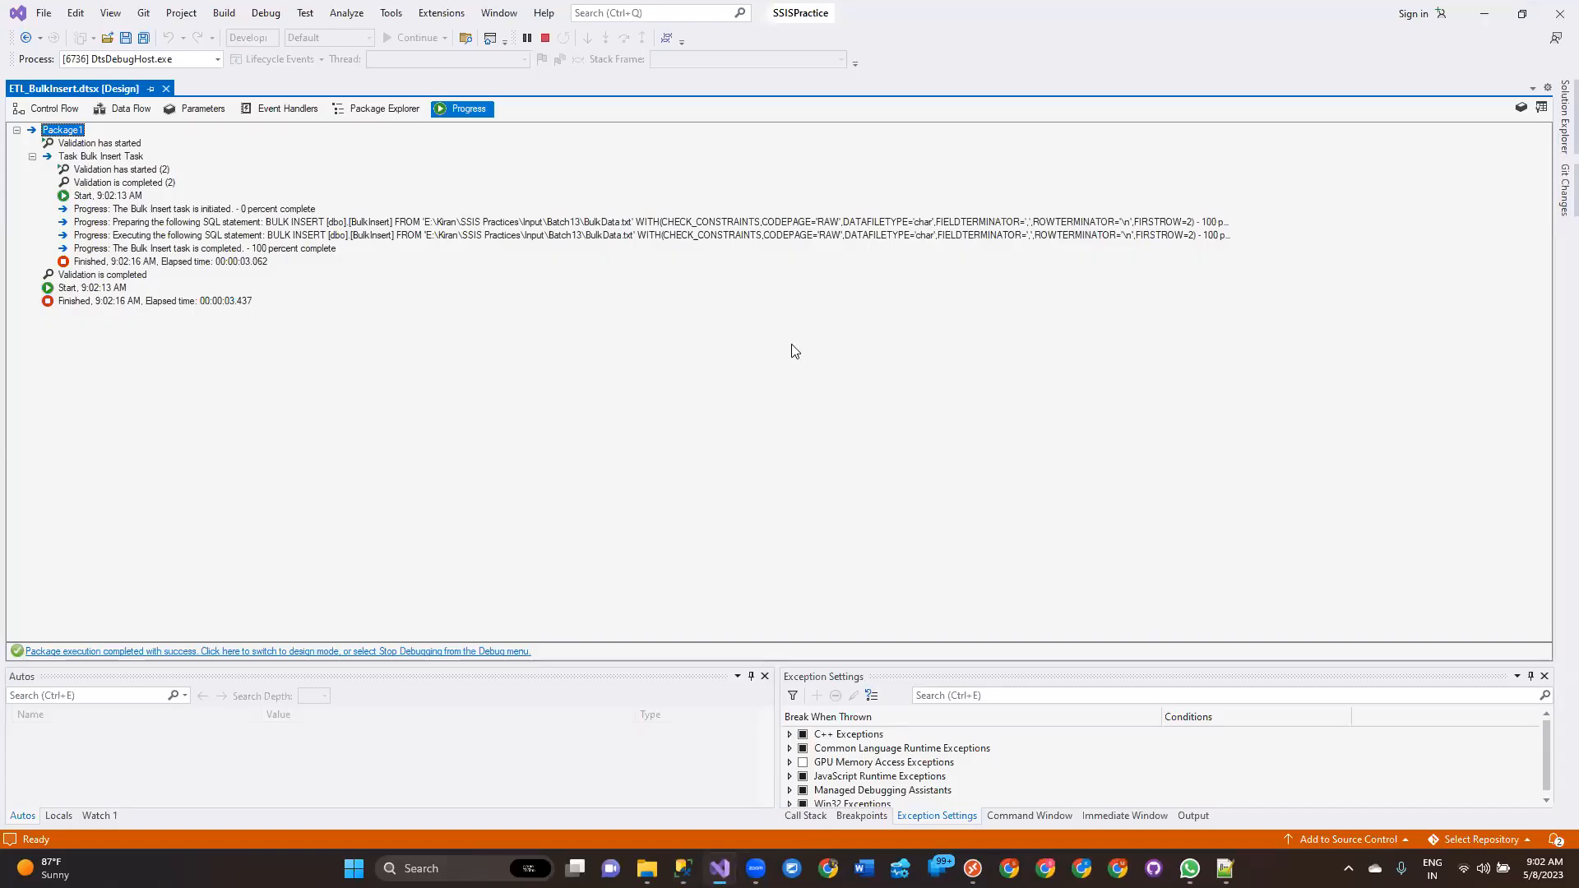
left_click(546, 38)
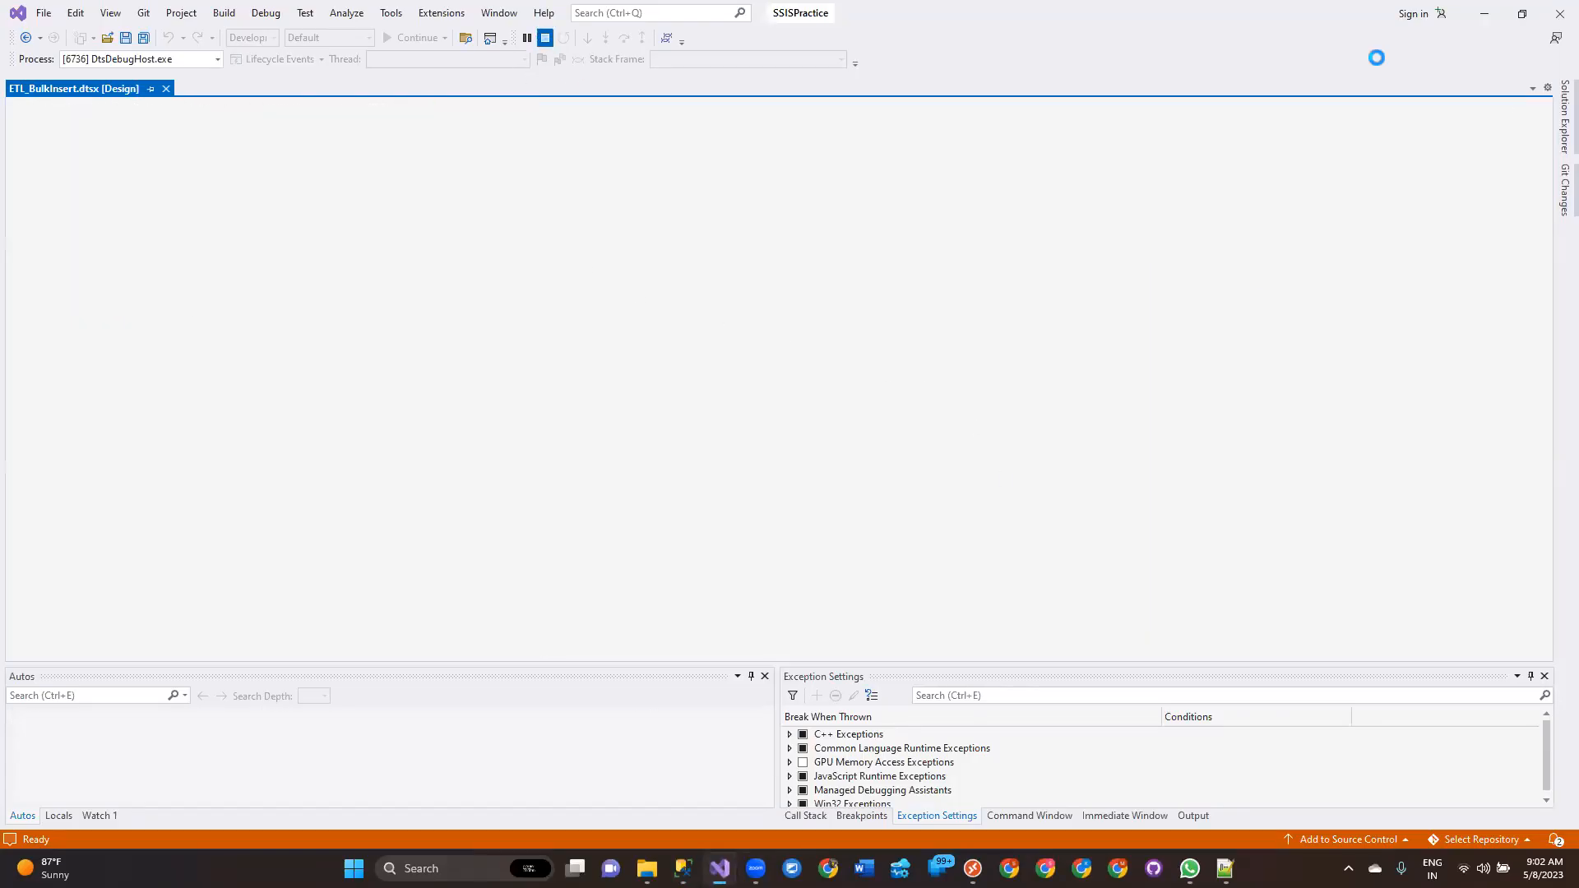